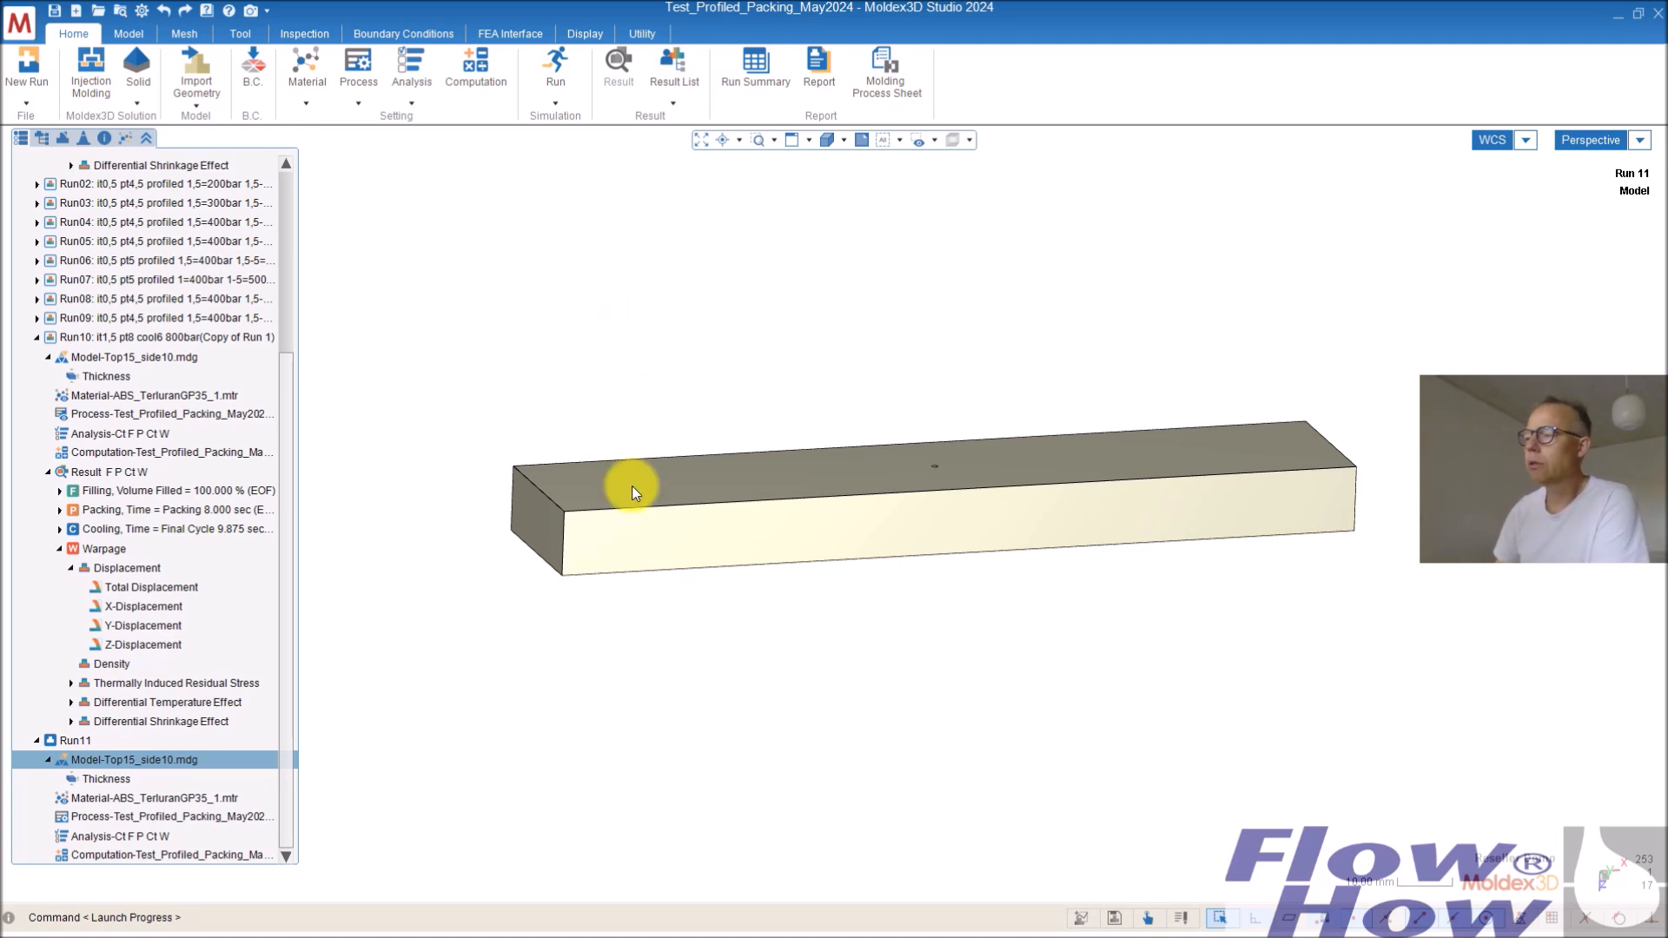
Save the project with the Run11 part model on display.
middle_drag(1046, 559, 1124, 674)
middle_drag(913, 508, 951, 530)
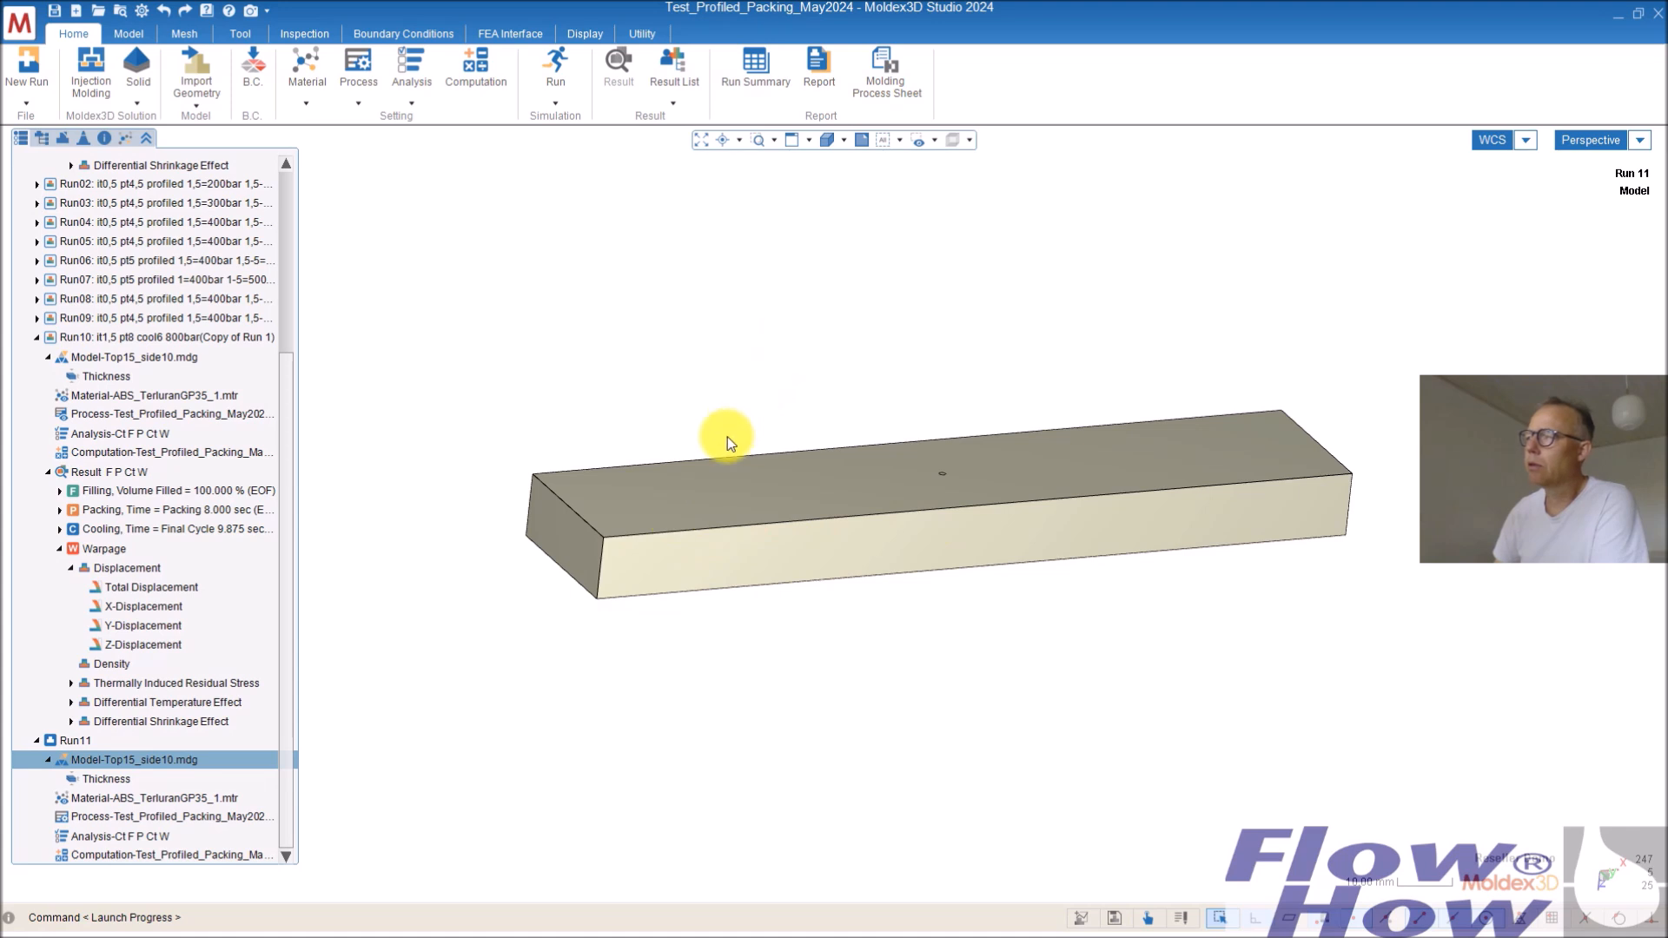
mouse_move(870, 531)
middle_down()
mouse_move(867, 432)
mouse_move(941, 309)
mouse_move(774, 550)
middle_up()
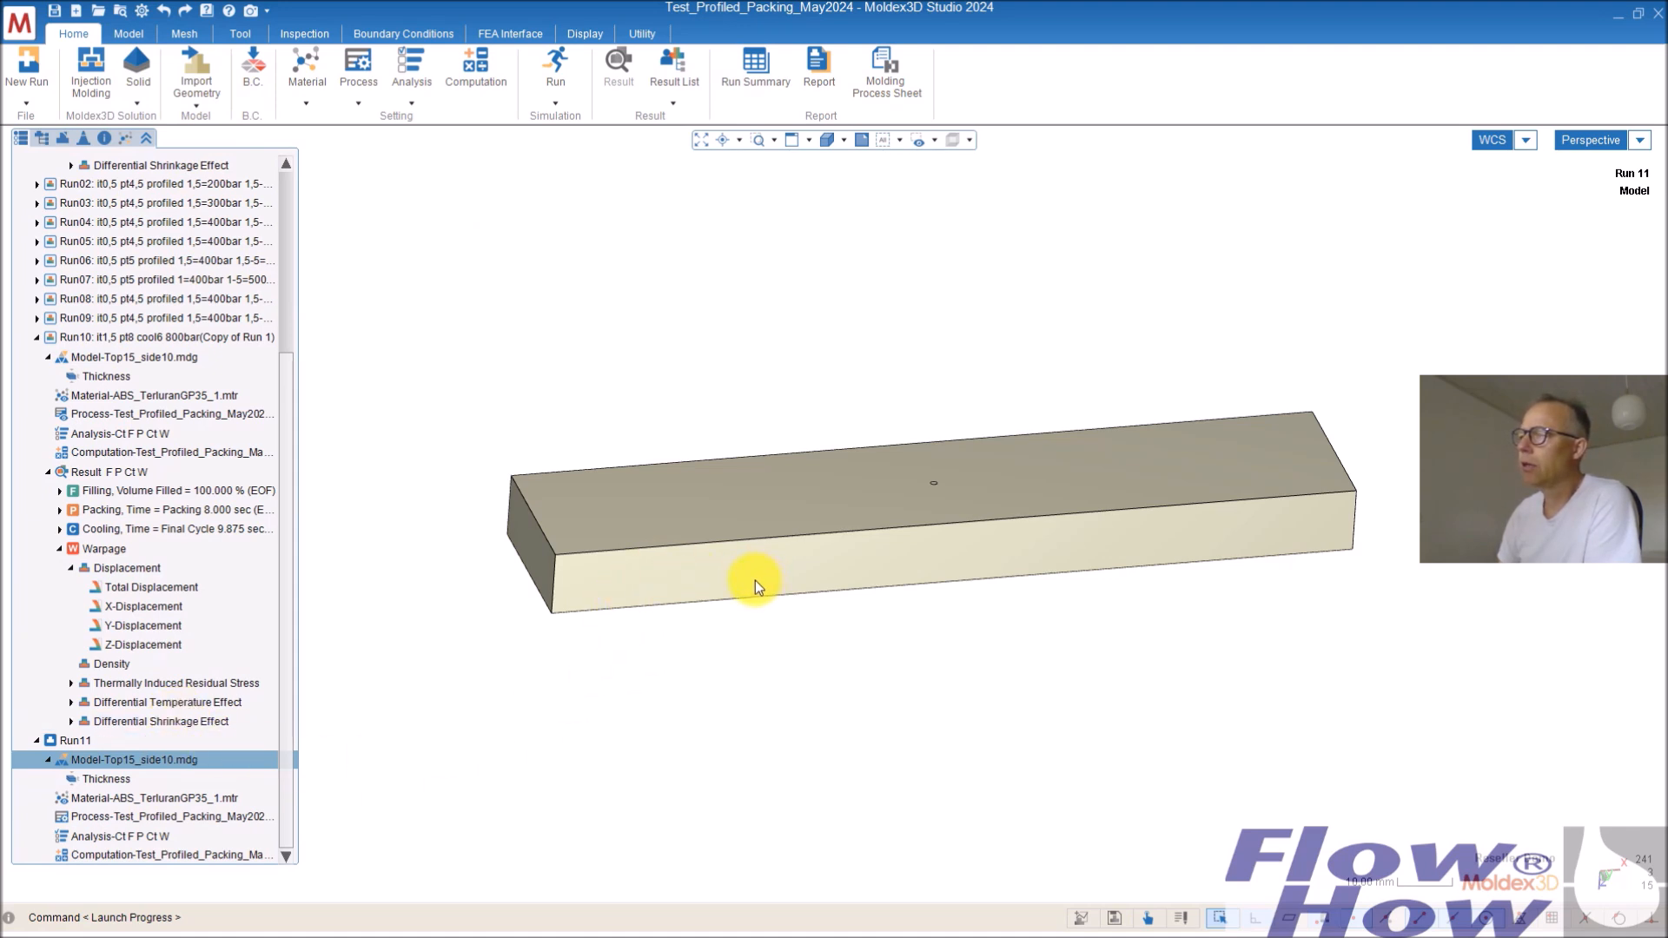
mouse_move(886, 607)
middle_down()
mouse_move(931, 372)
mouse_move(1005, 432)
mouse_move(859, 592)
middle_up()
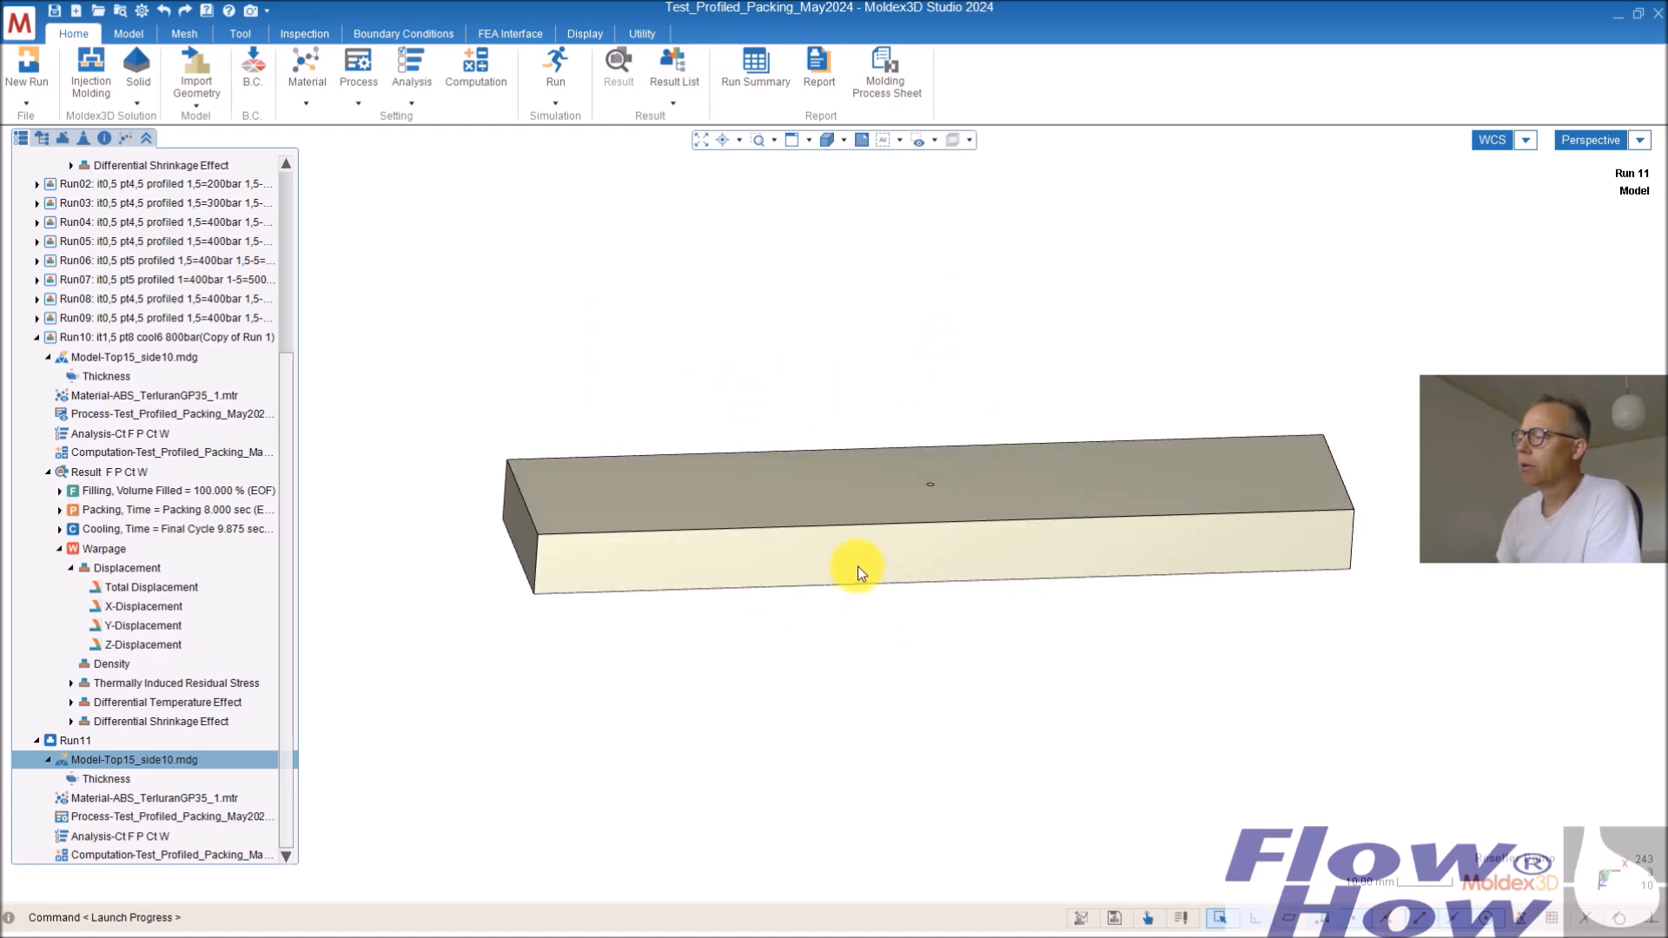
key(ctrl+s)
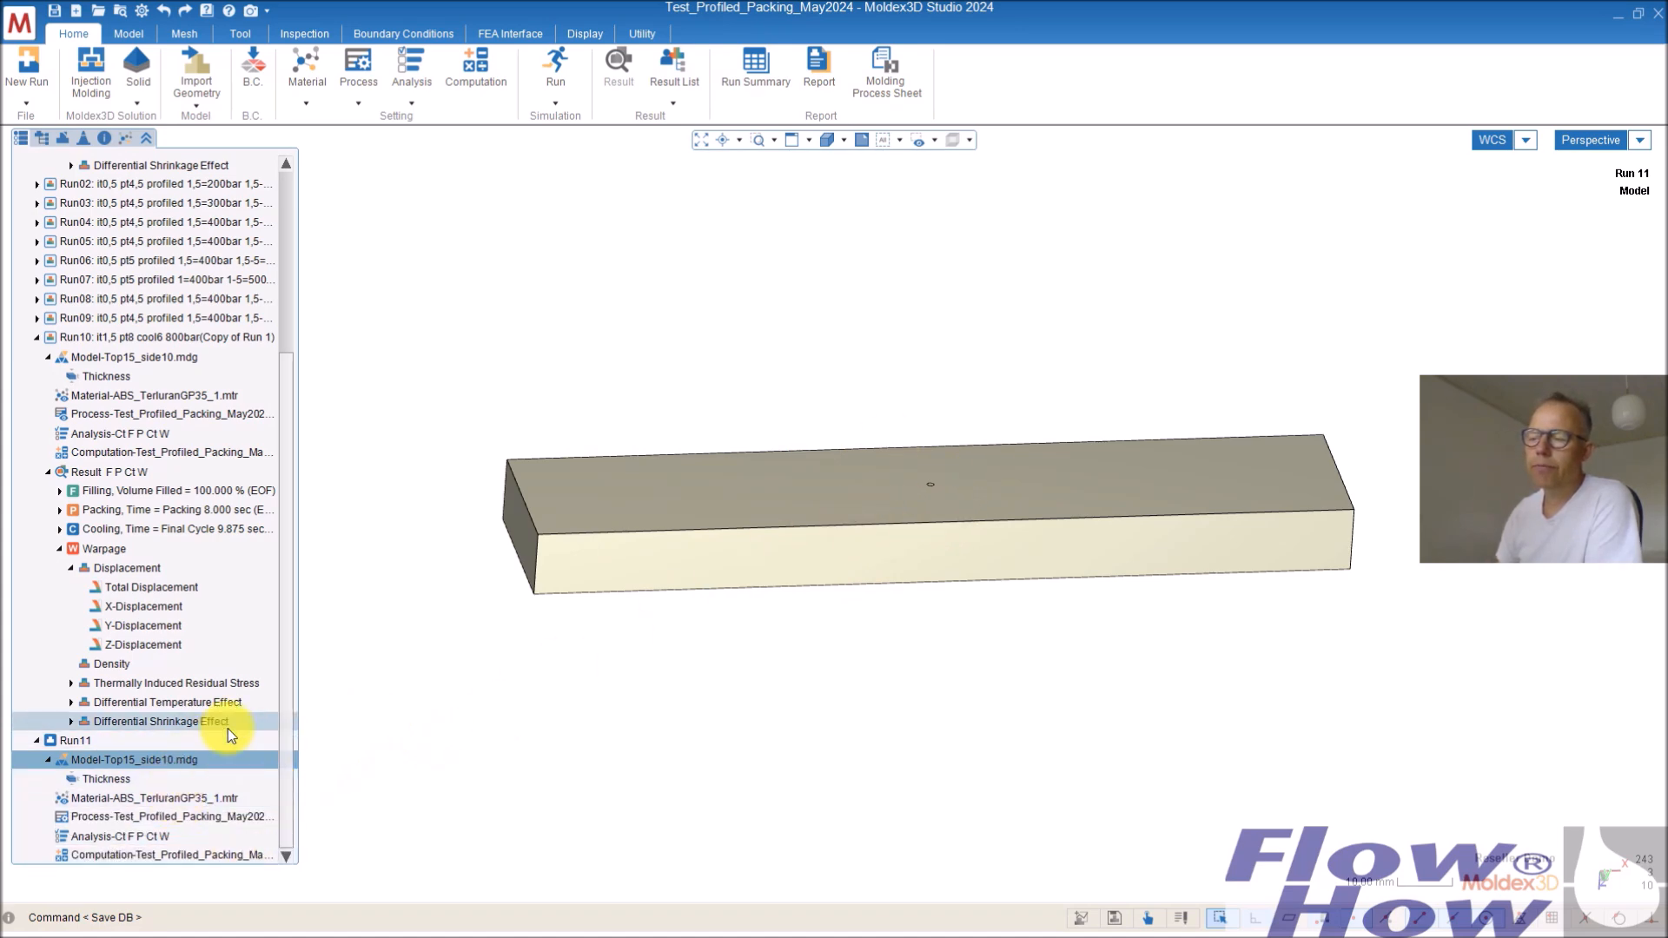
Display Run11's Thickness result, inspect it on the part's faces, and return to the plain model.
mouse_move(896, 604)
middle_down()
mouse_move(1043, 261)
mouse_move(994, 572)
mouse_move(726, 440)
mouse_move(894, 562)
mouse_move(968, 585)
middle_up()
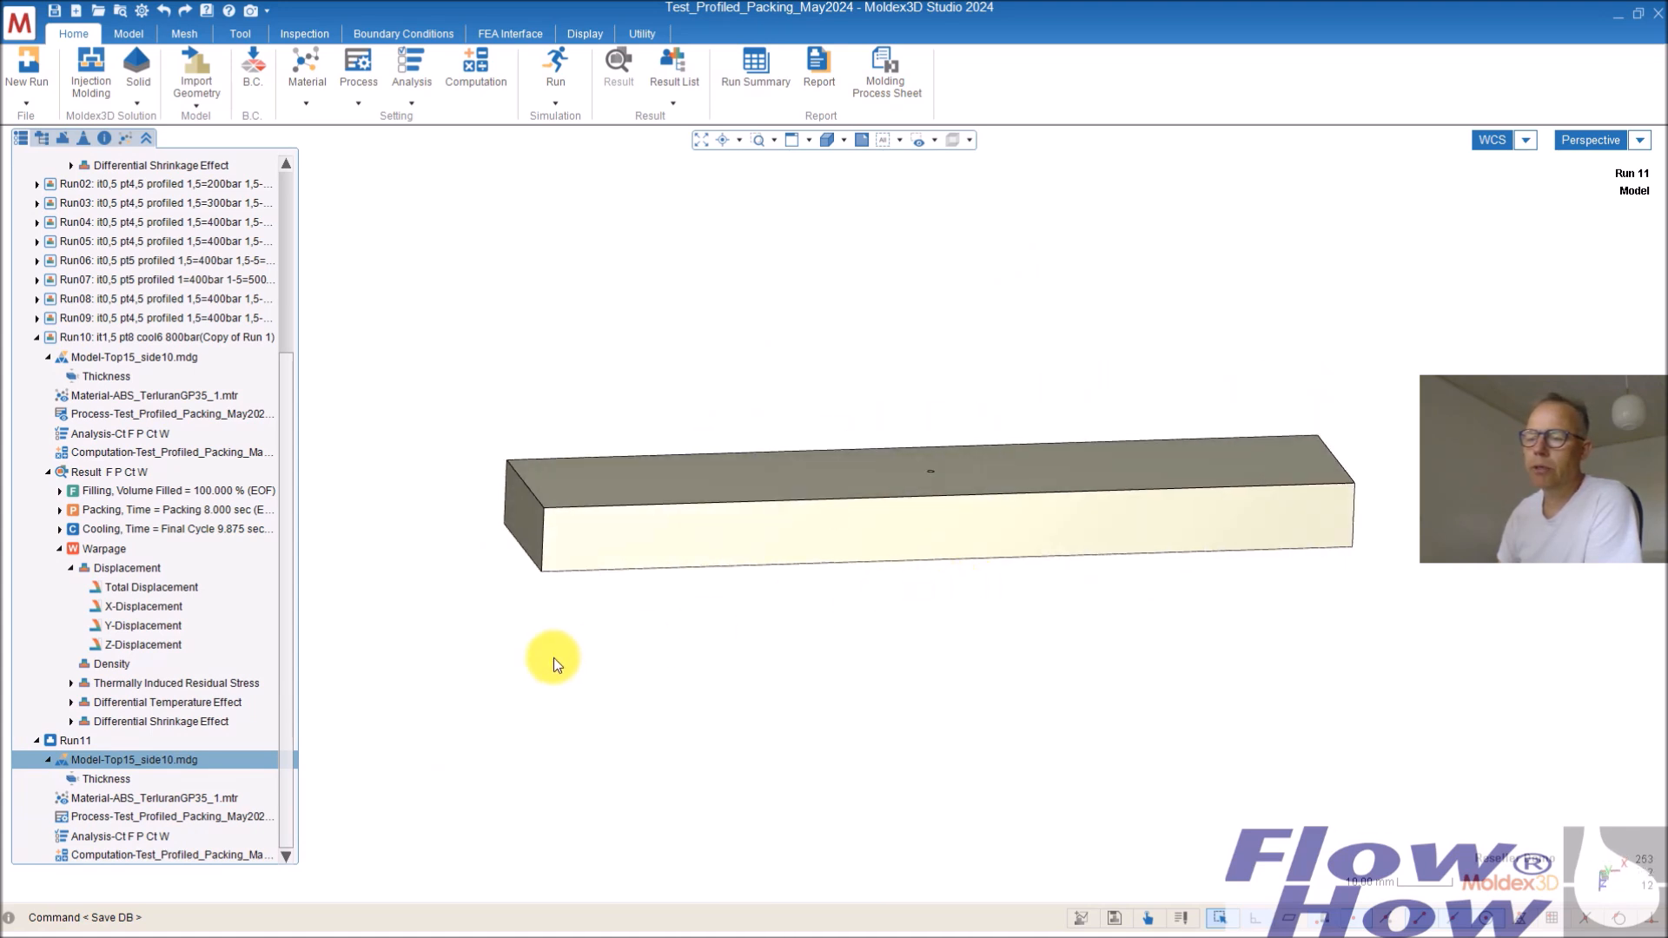
middle_drag(551, 663, 594, 628)
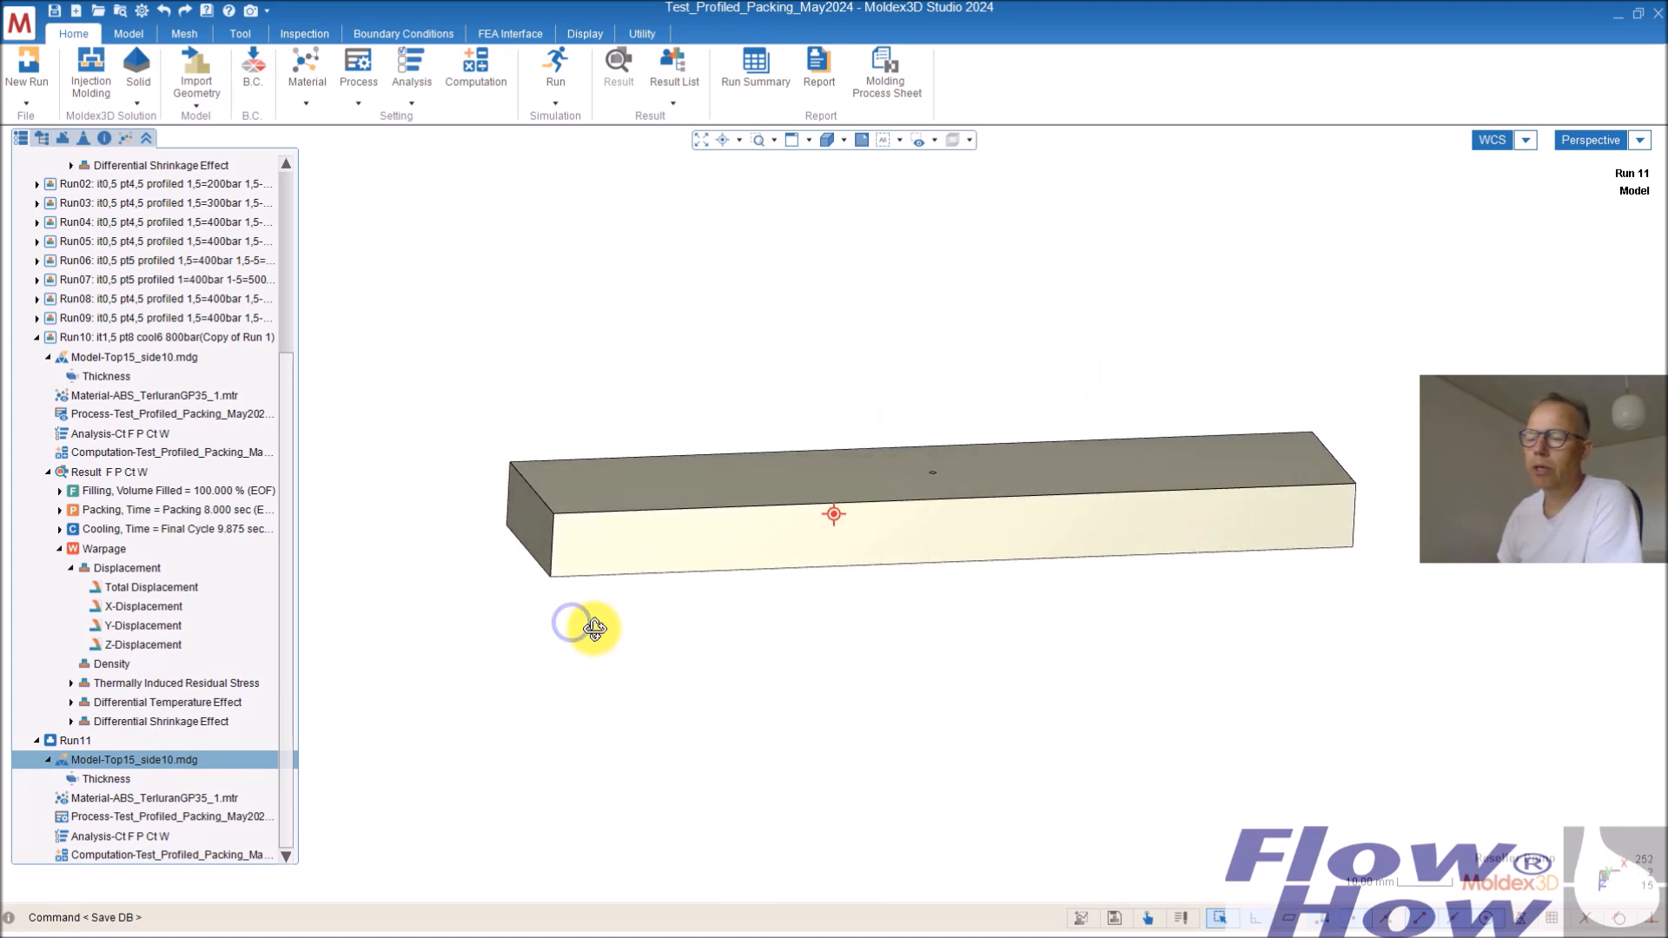
click(127, 779)
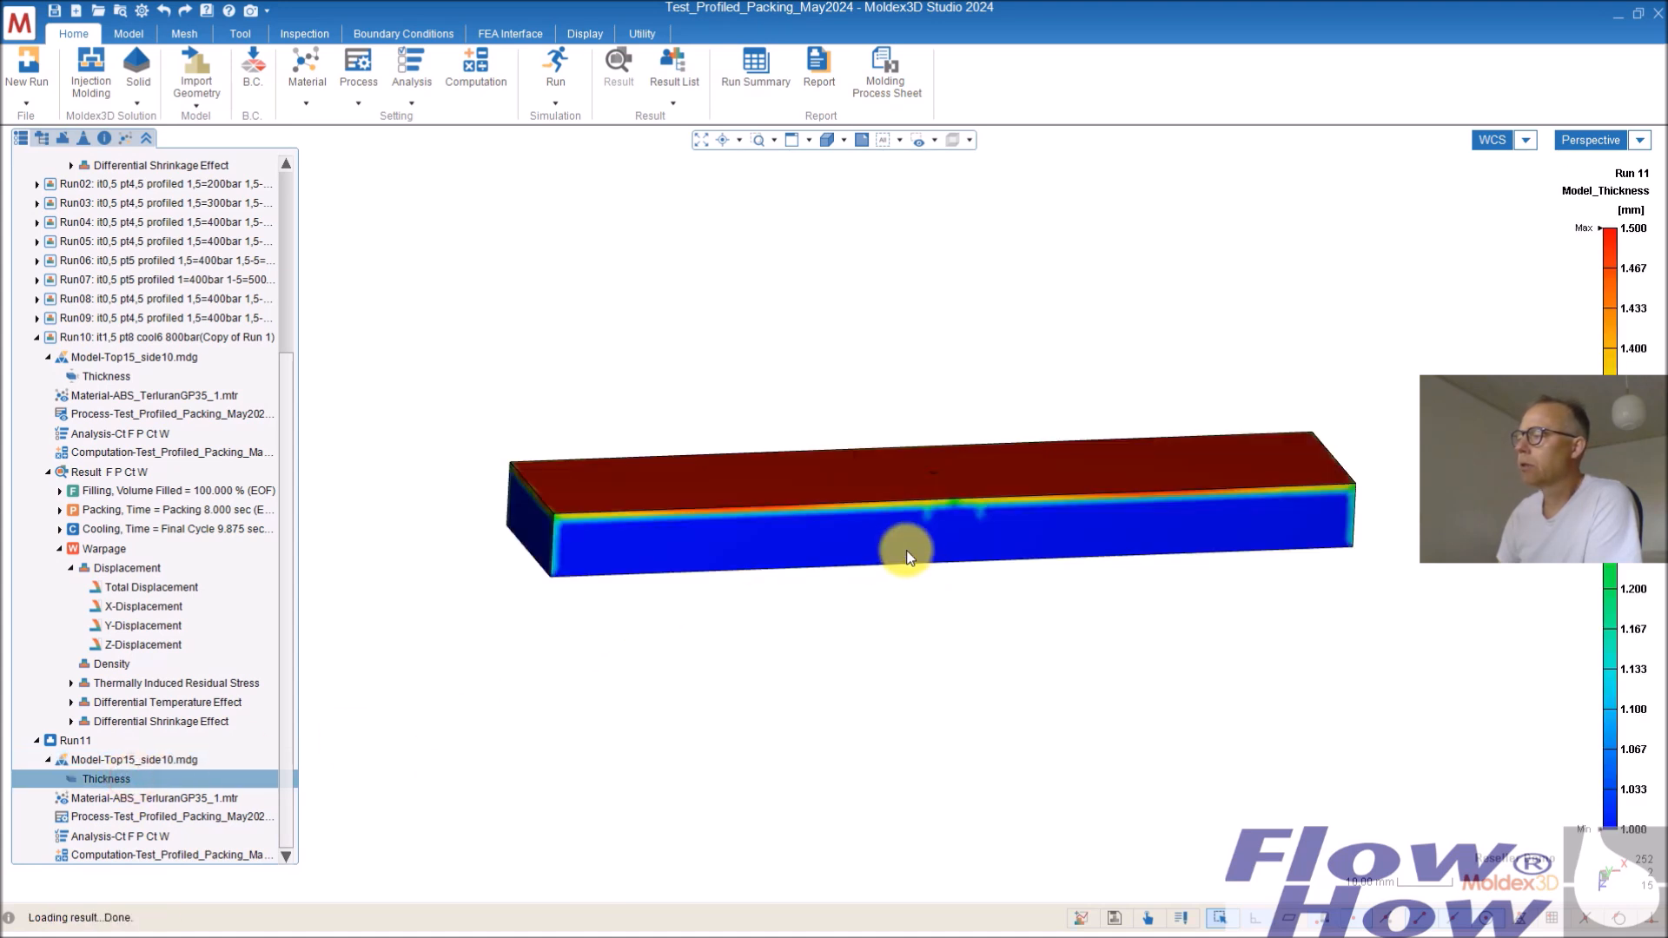
middle_drag(1128, 469, 976, 633)
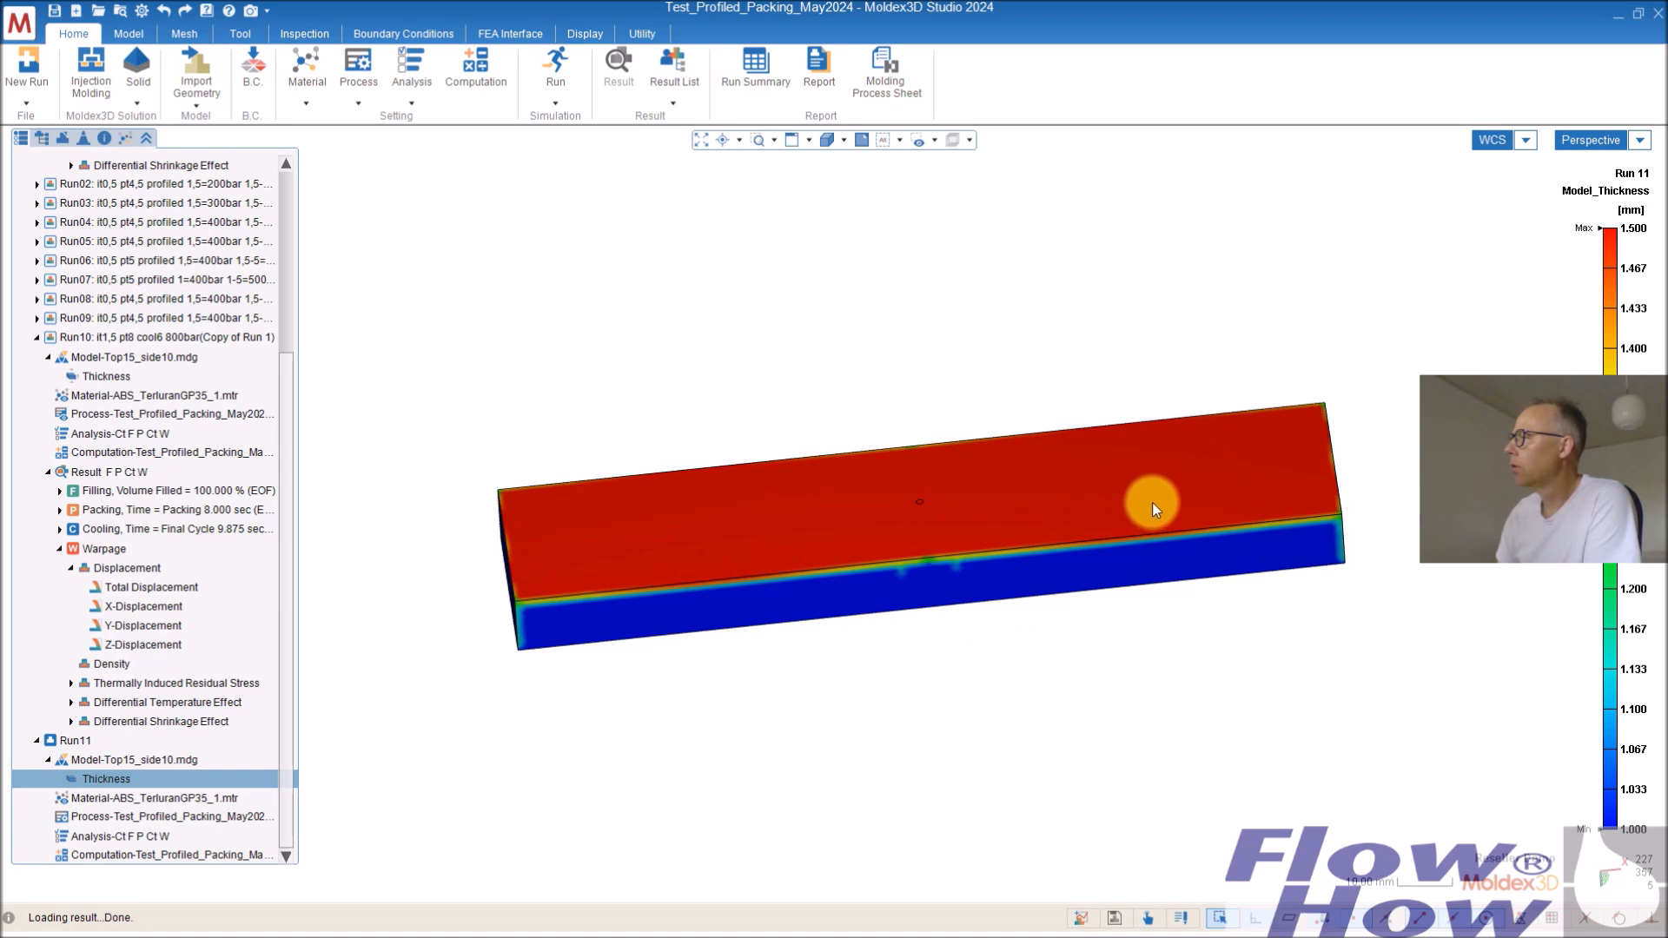
mouse_move(847, 540)
middle_down()
mouse_move(1025, 525)
mouse_move(1053, 446)
mouse_move(905, 532)
mouse_move(797, 622)
mouse_move(805, 580)
middle_up()
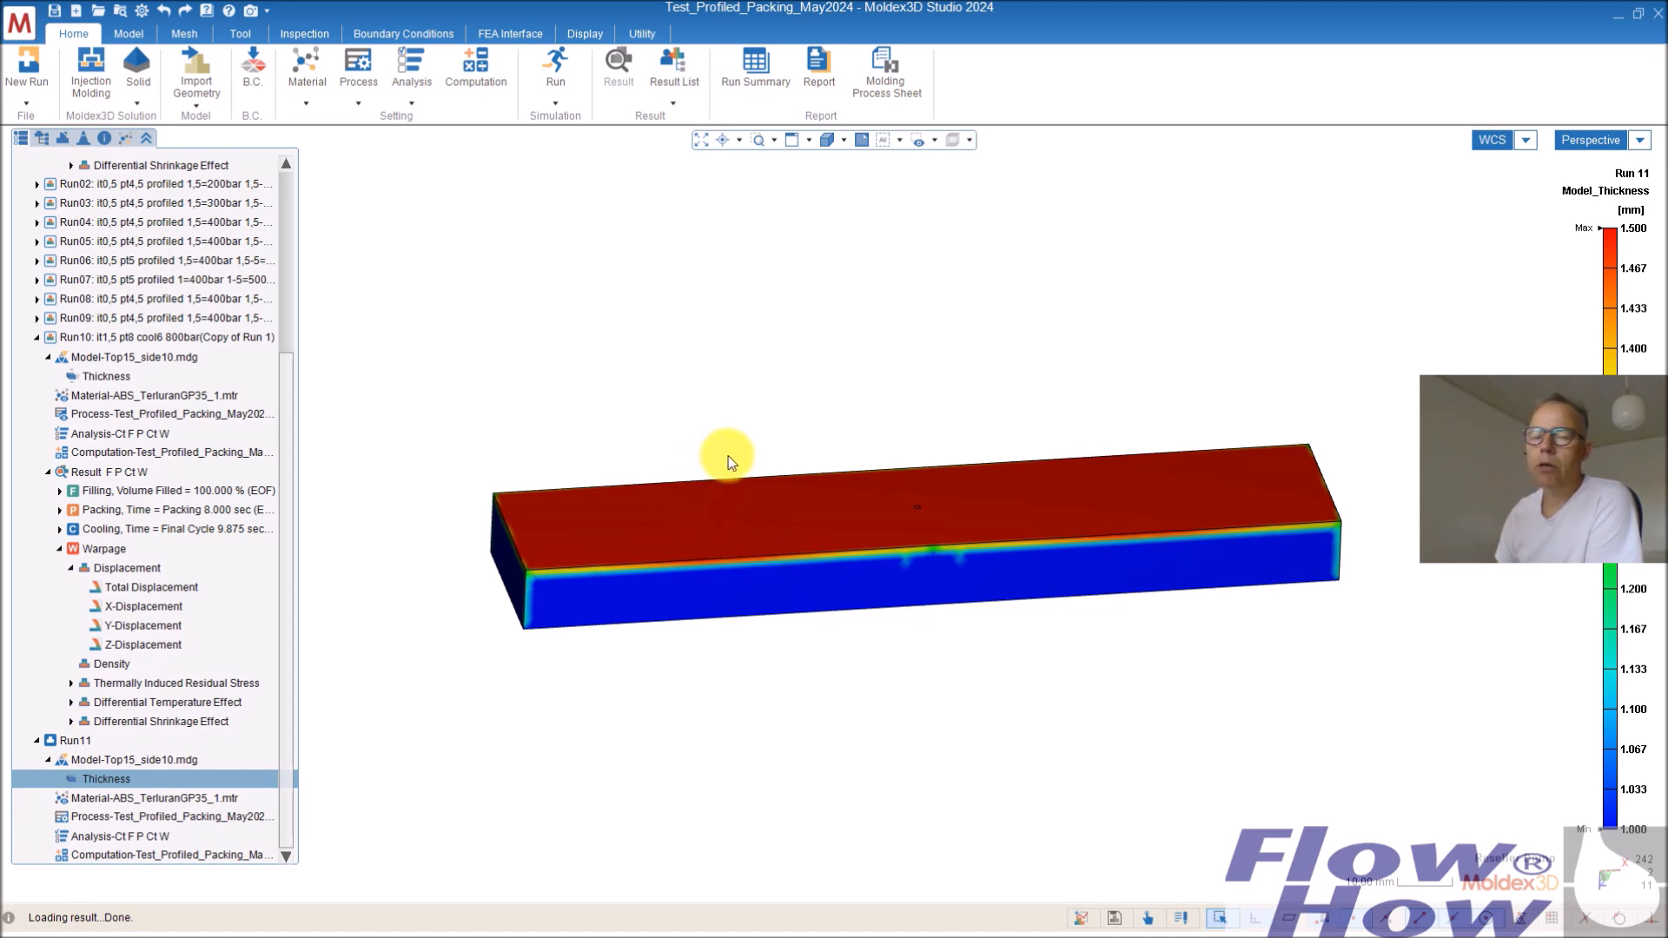
middle_drag(868, 569, 608, 561)
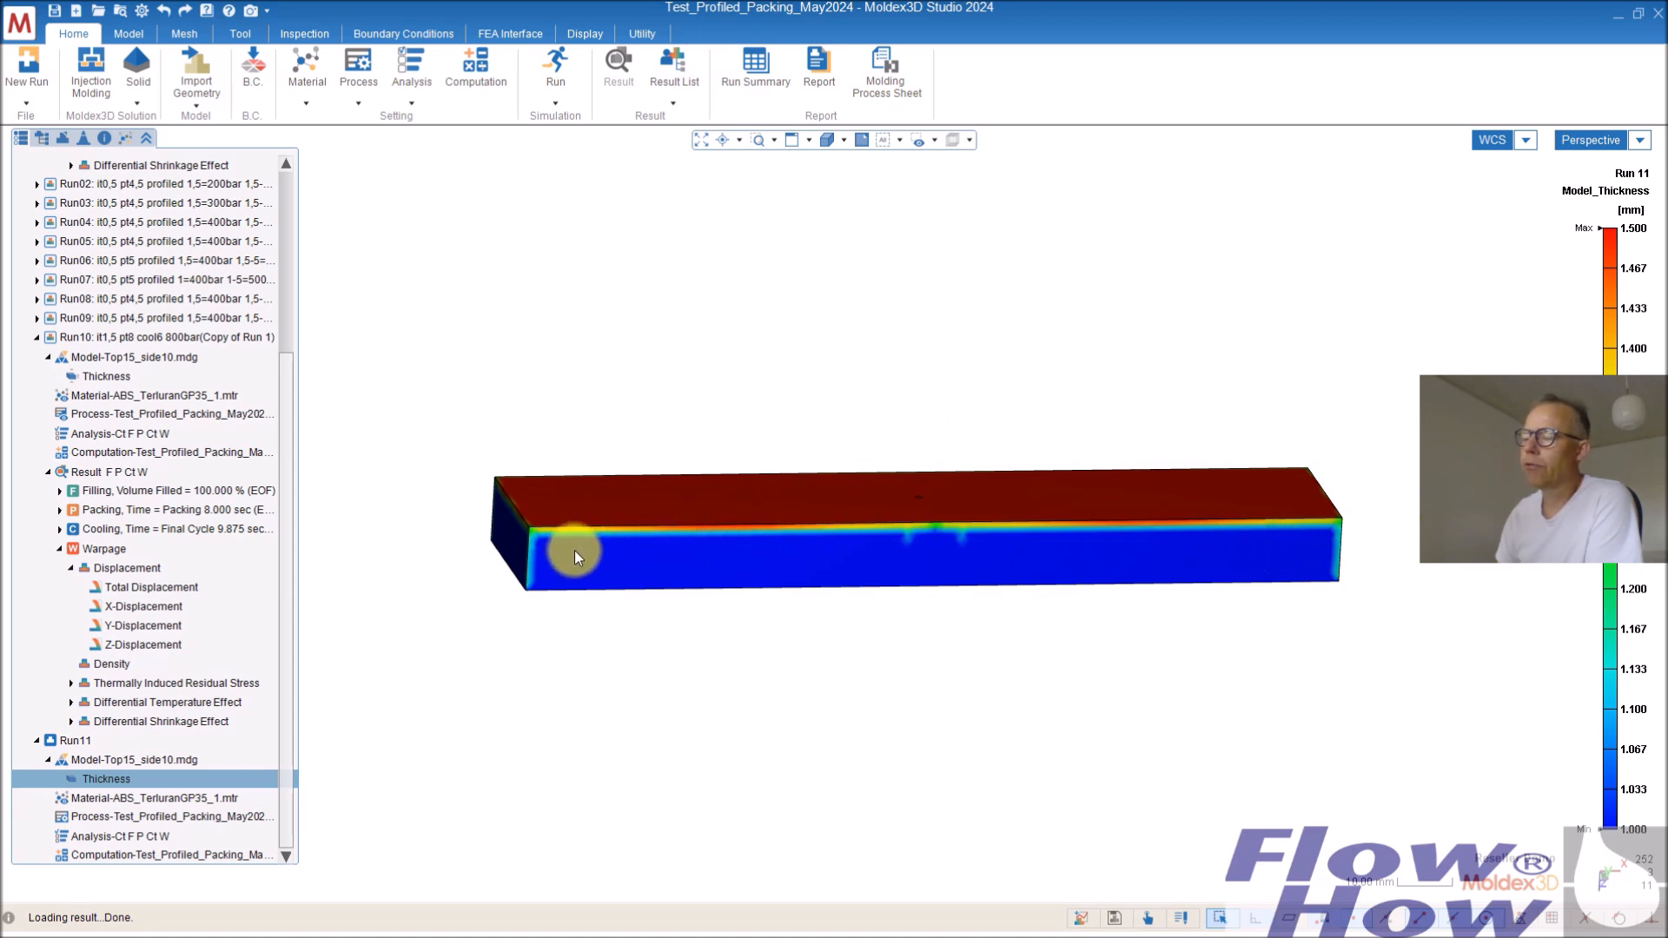
middle_drag(899, 557, 939, 549)
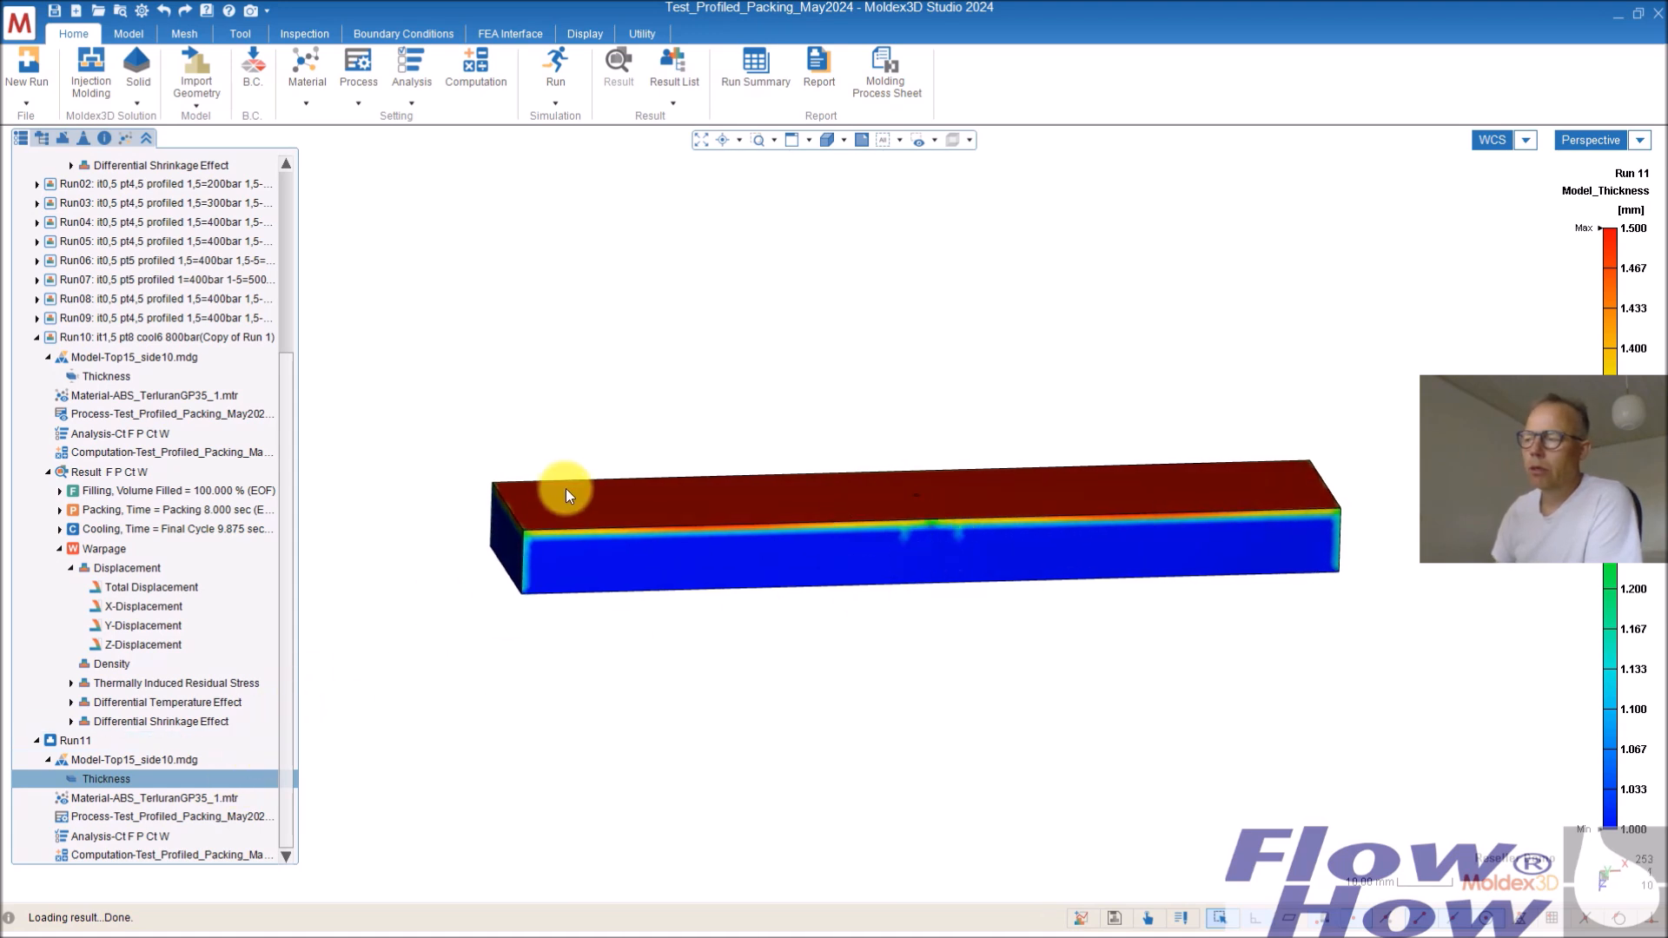
click(133, 761)
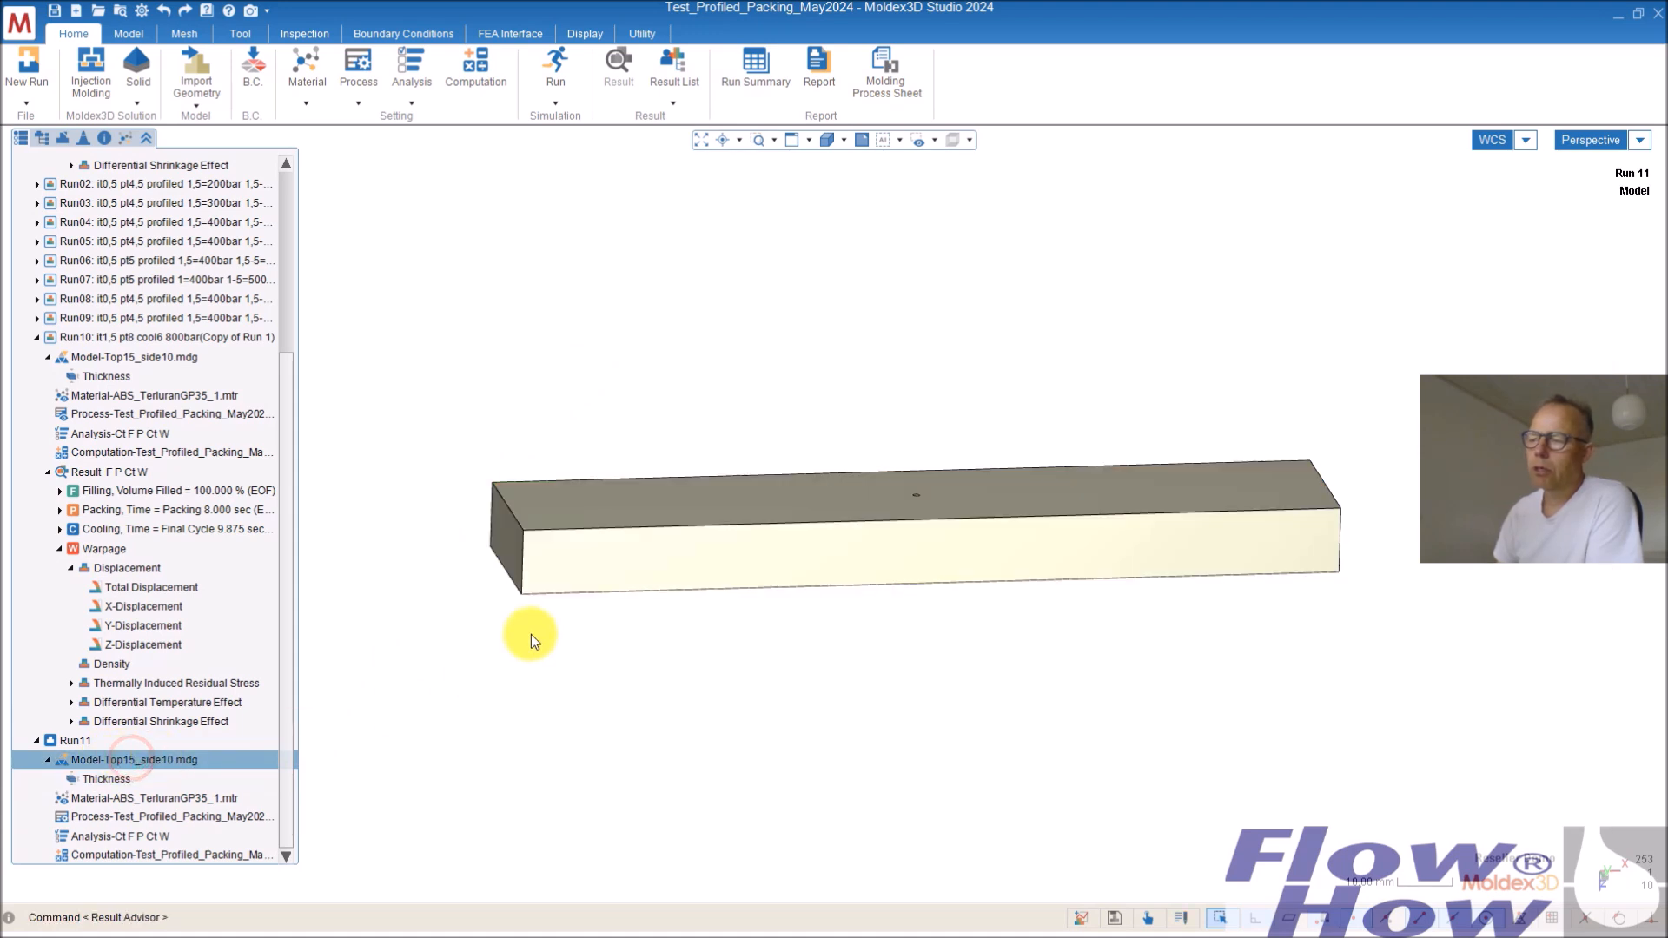
Show the cooling channels around the part to inspect their layout, and hide them again.
middle_drag(915, 383, 726, 324)
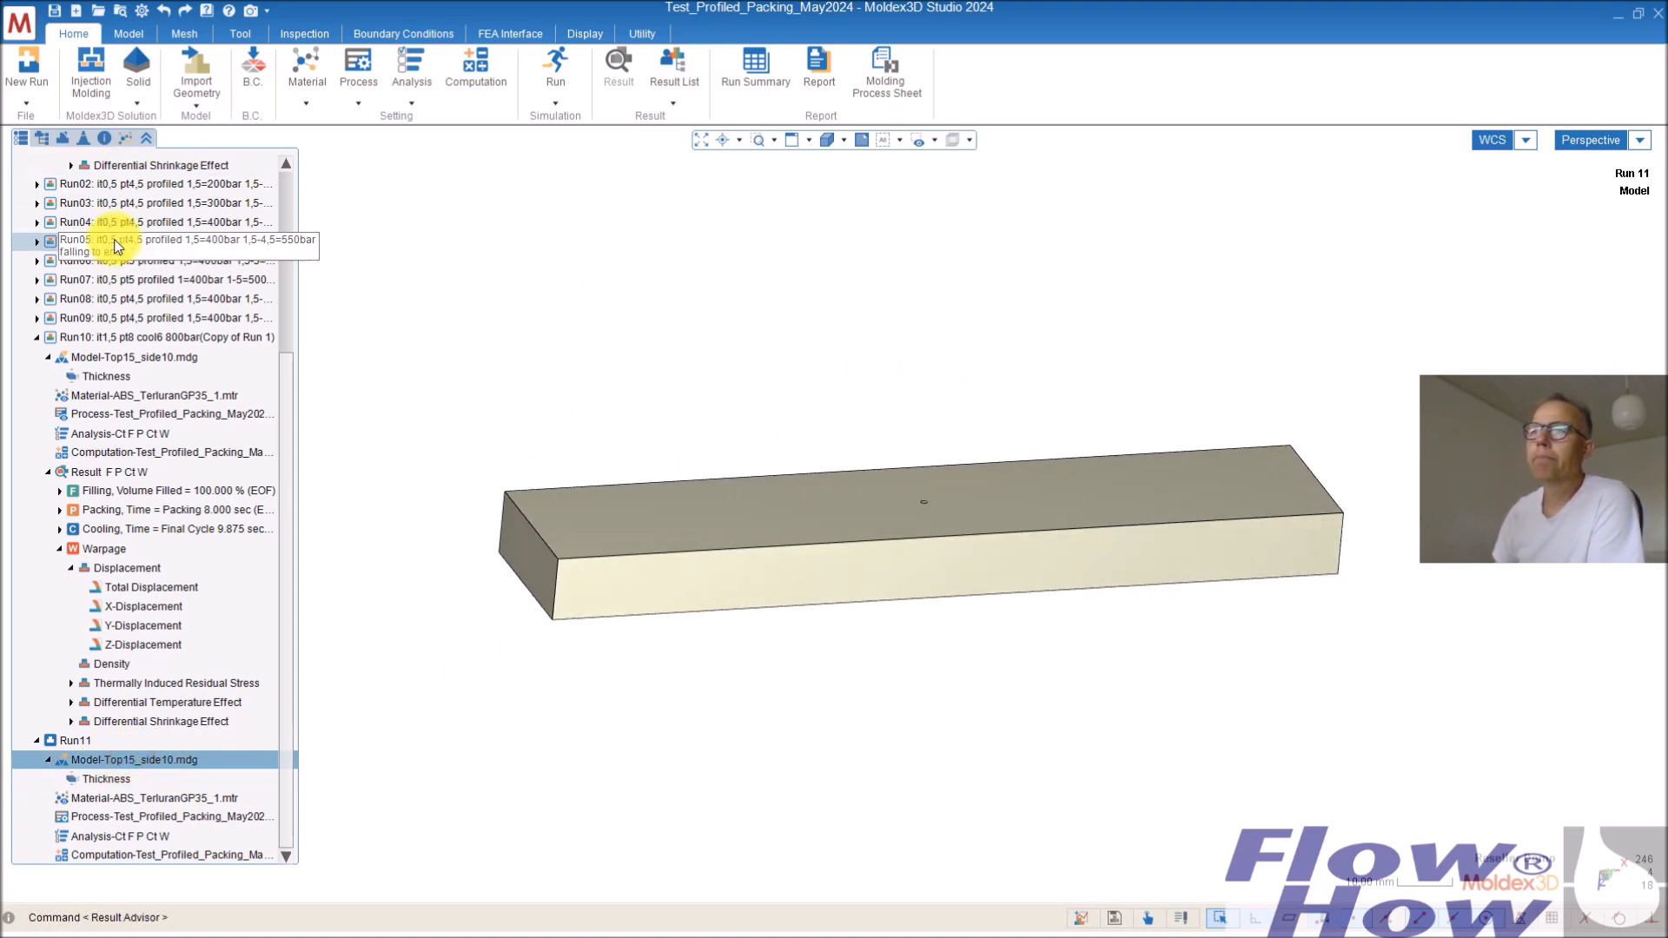
click(41, 137)
click(53, 199)
mouse_move(901, 518)
middle_down()
mouse_move(939, 461)
mouse_move(886, 525)
middle_up()
click(53, 199)
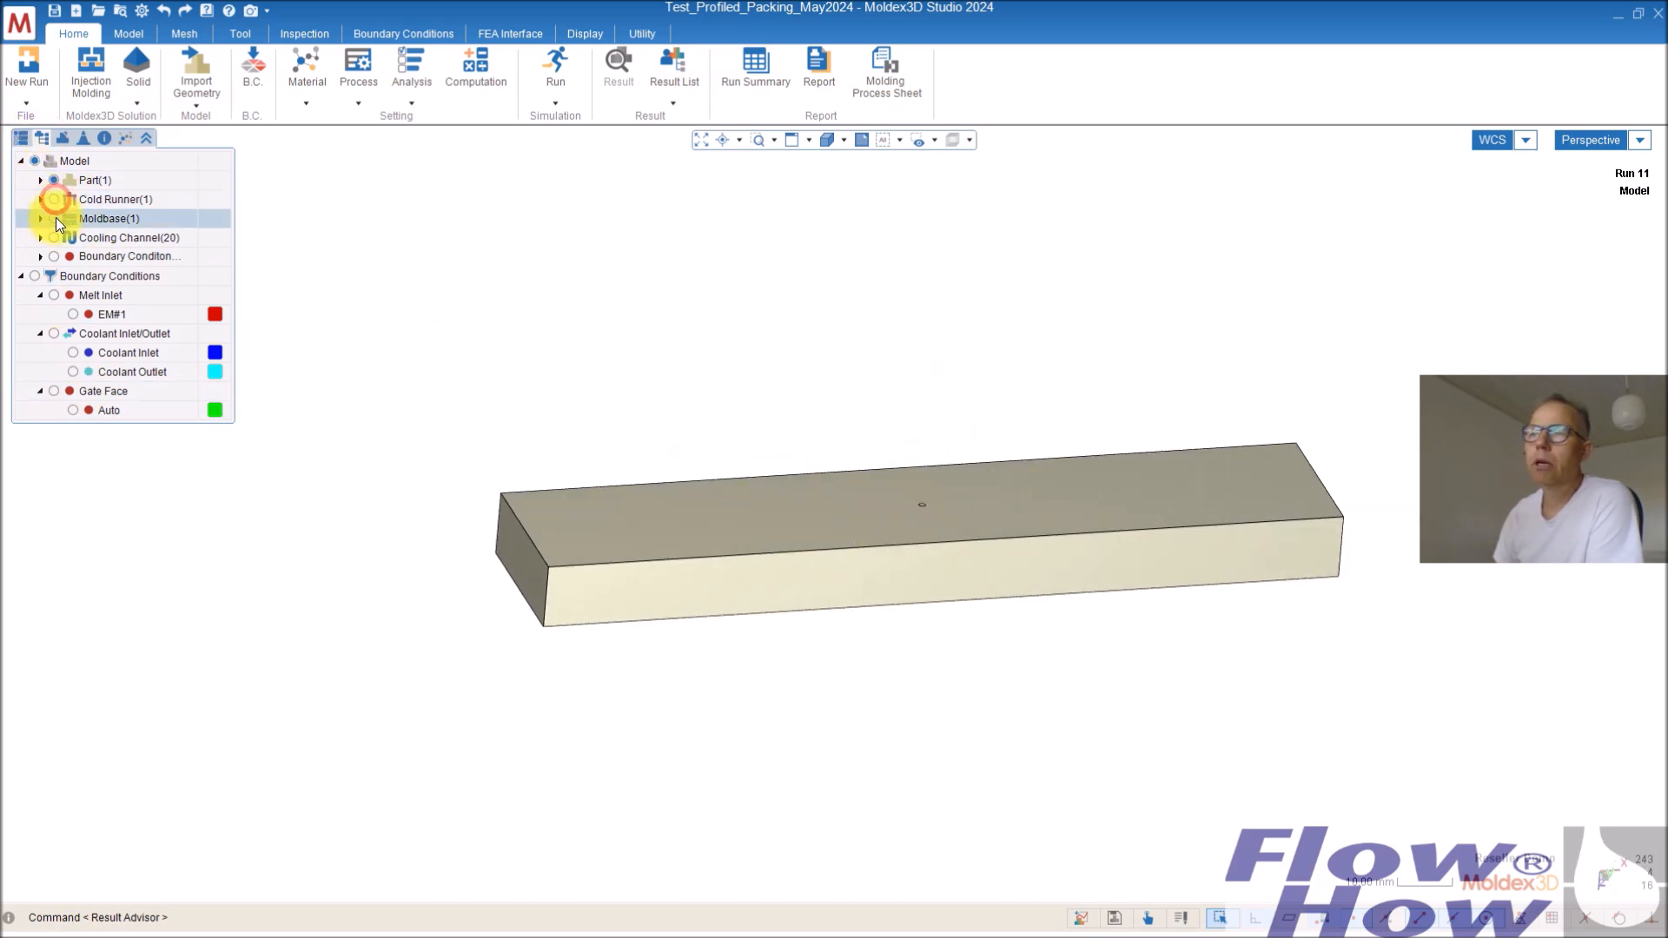
click(53, 237)
middle_drag(808, 487, 858, 472)
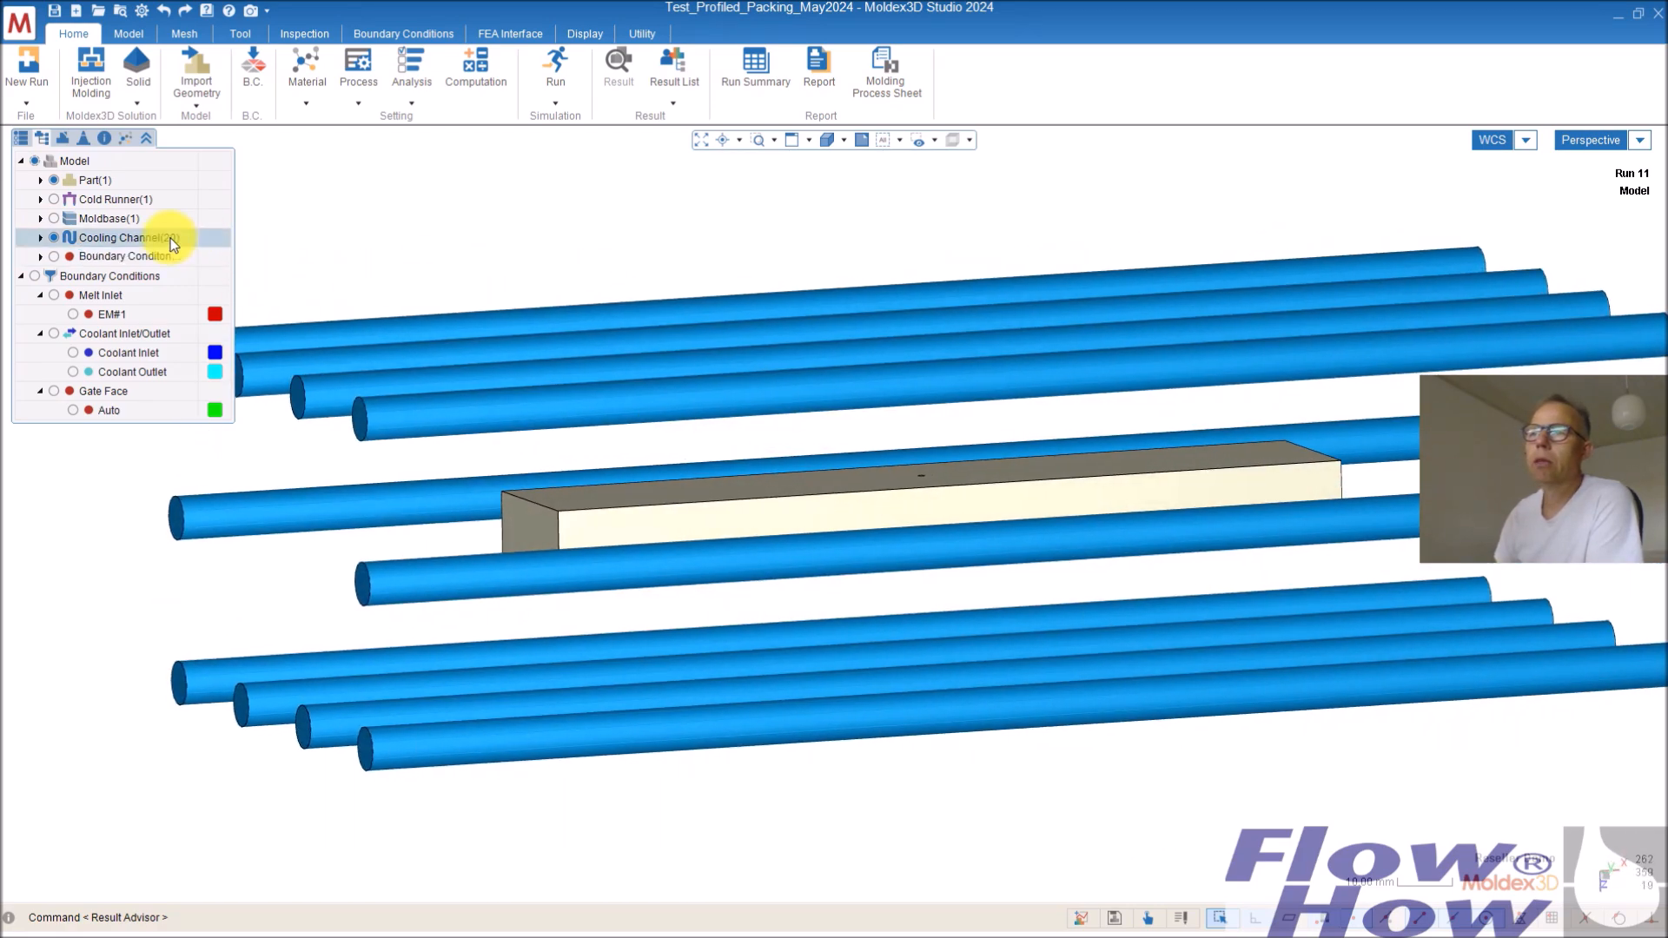
click(53, 237)
middle_drag(756, 522, 618, 555)
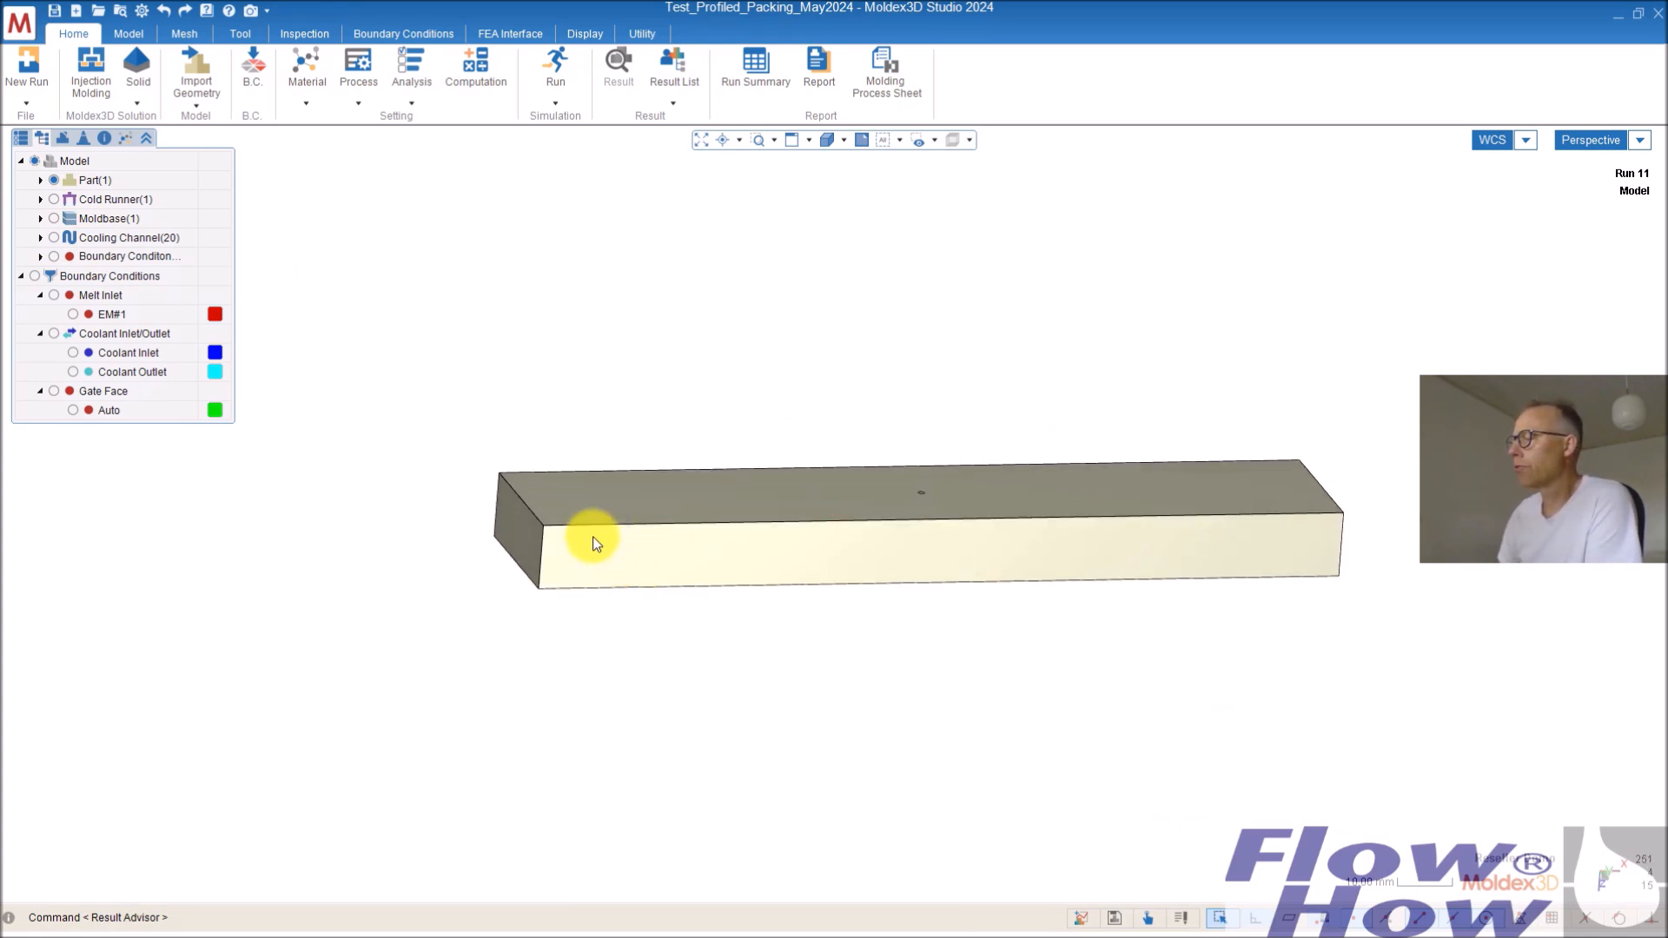
scroll(763, 575, up, 1)
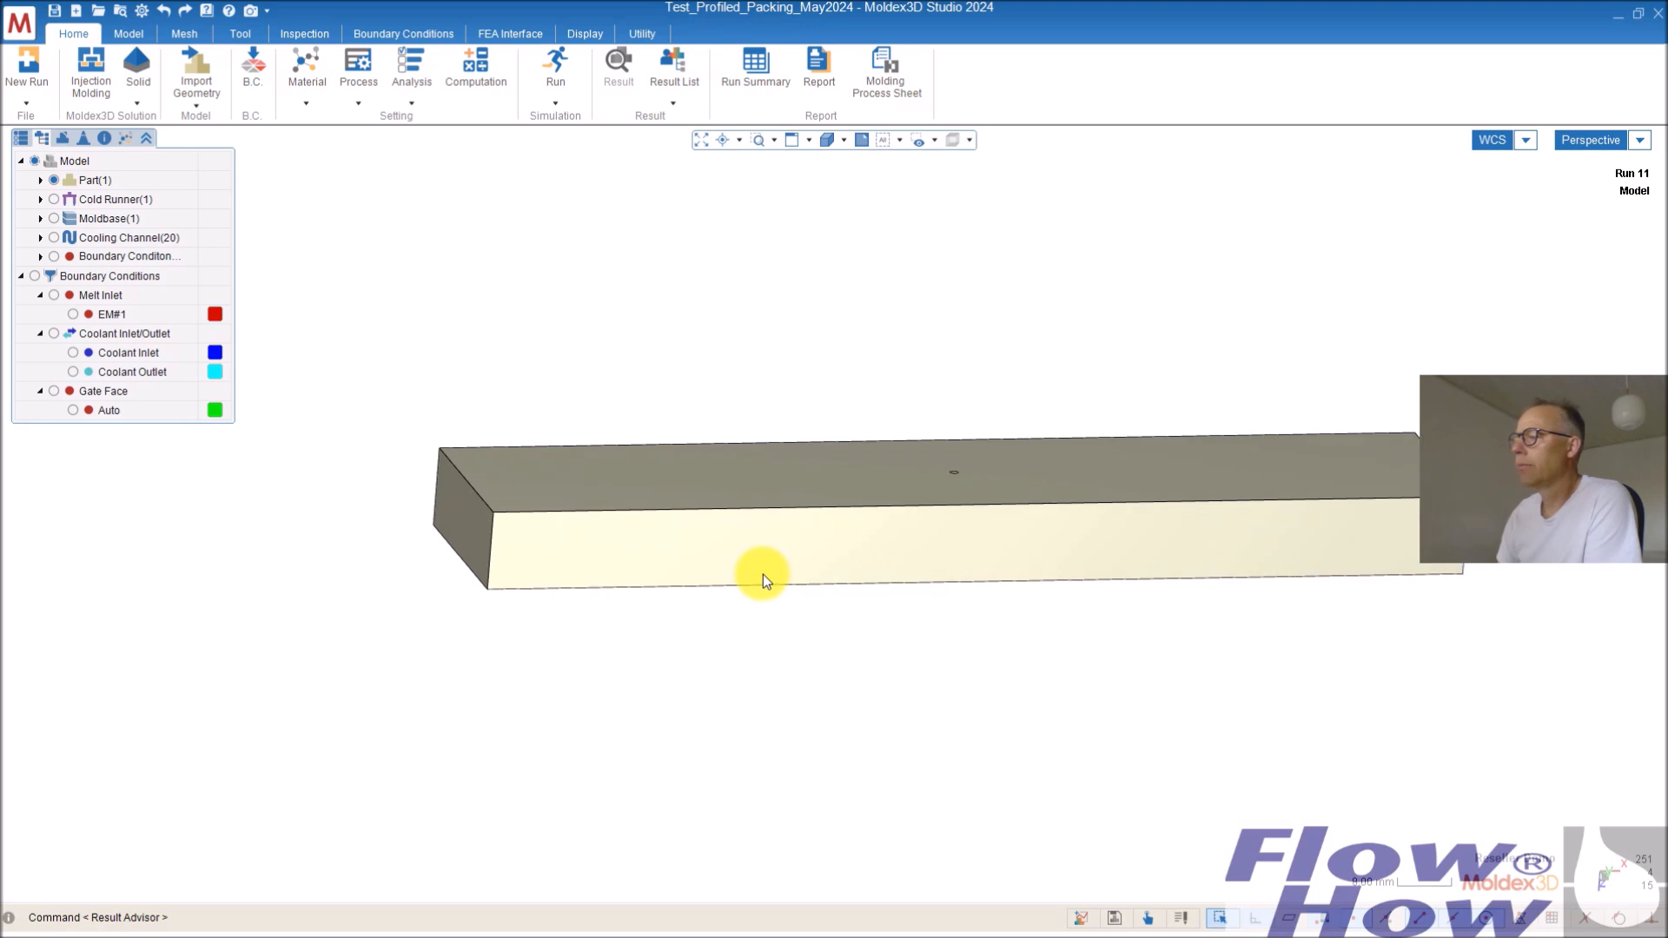
mouse_move(768, 576)
middle_down()
mouse_move(812, 440)
mouse_move(768, 554)
middle_up()
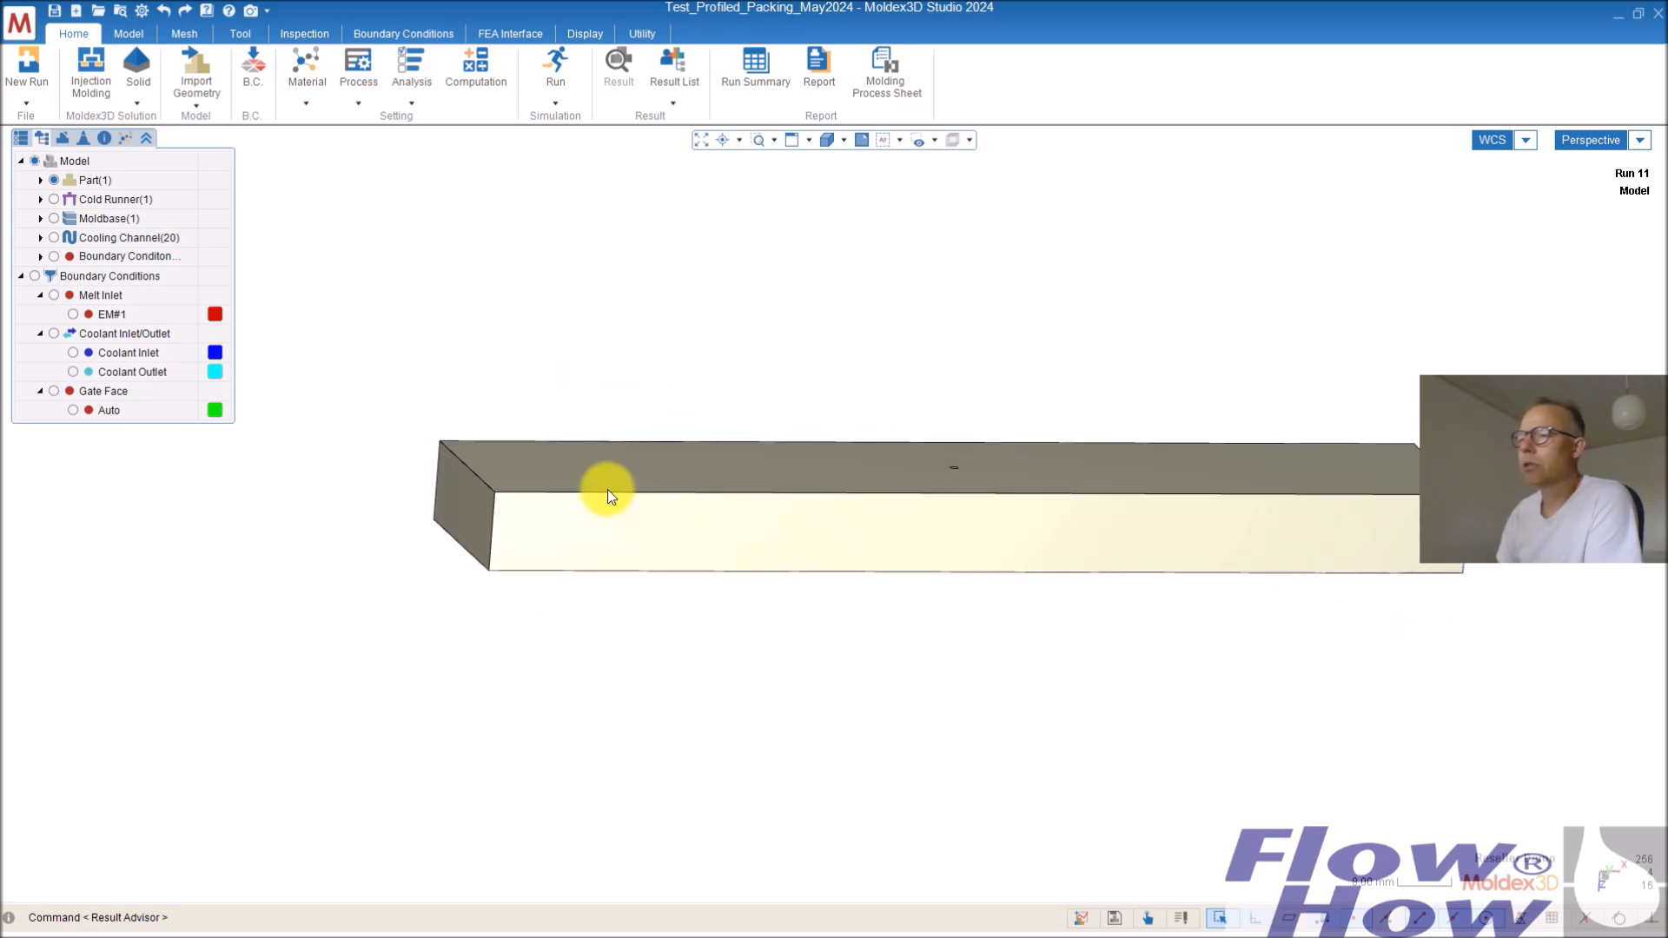
mouse_move(461, 450)
middle_down()
mouse_move(529, 451)
mouse_move(515, 478)
middle_up()
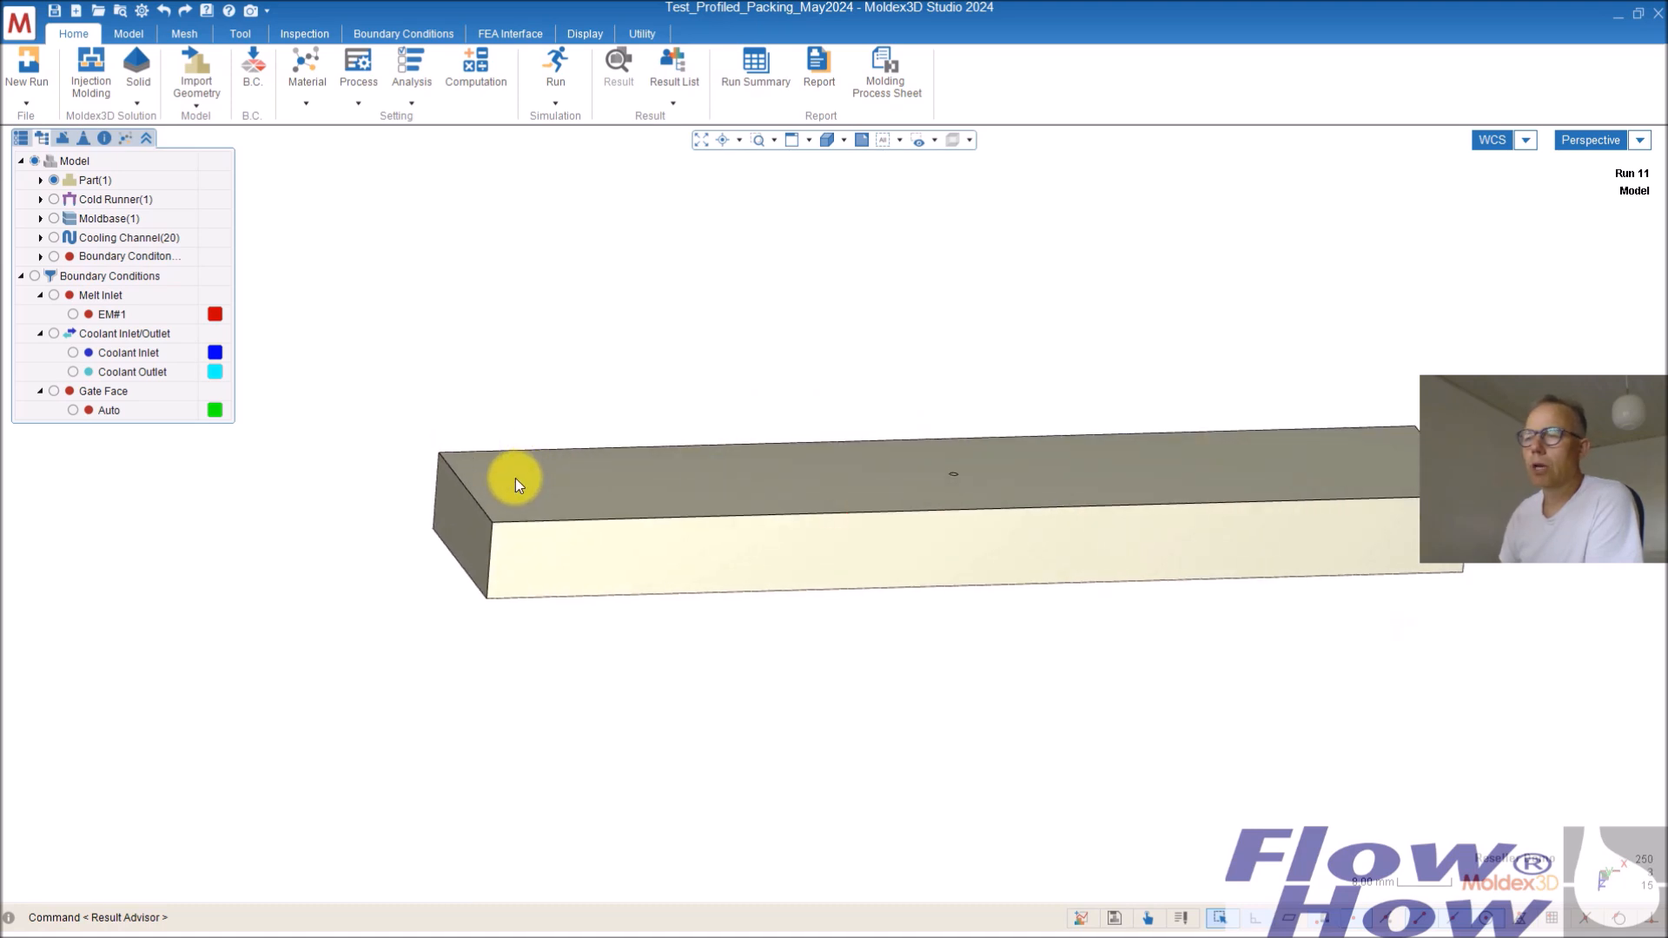
Open Run11's process settings, check the maximum injection pressure, and bring up the filling and packing settings.
click(21, 141)
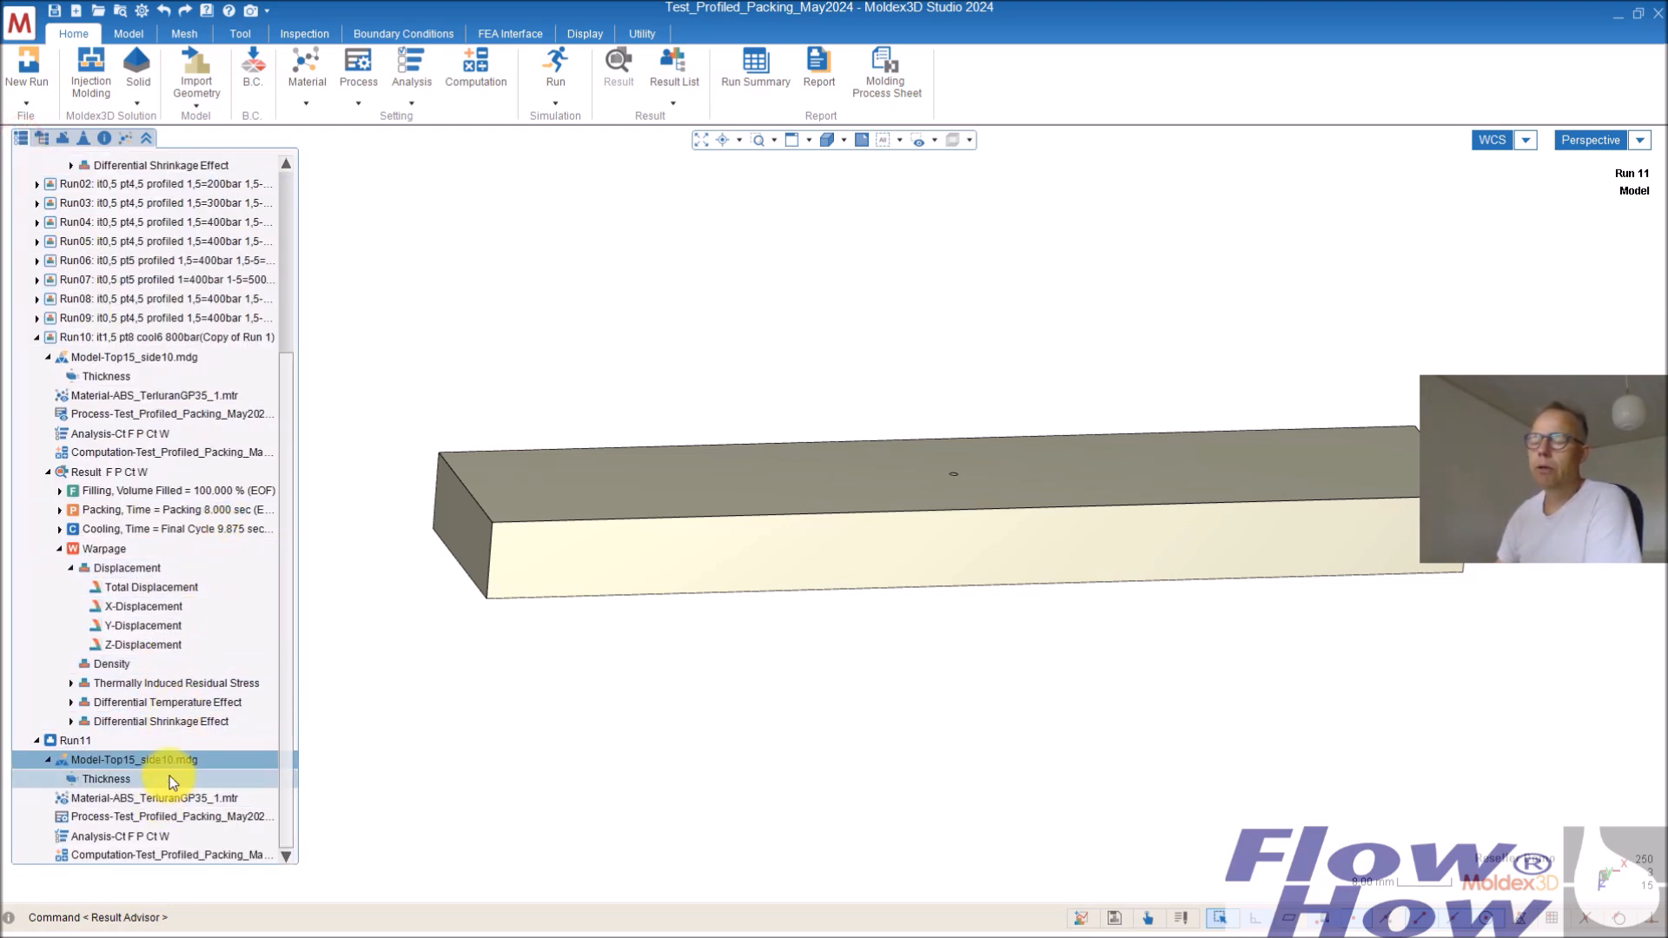
click(195, 821)
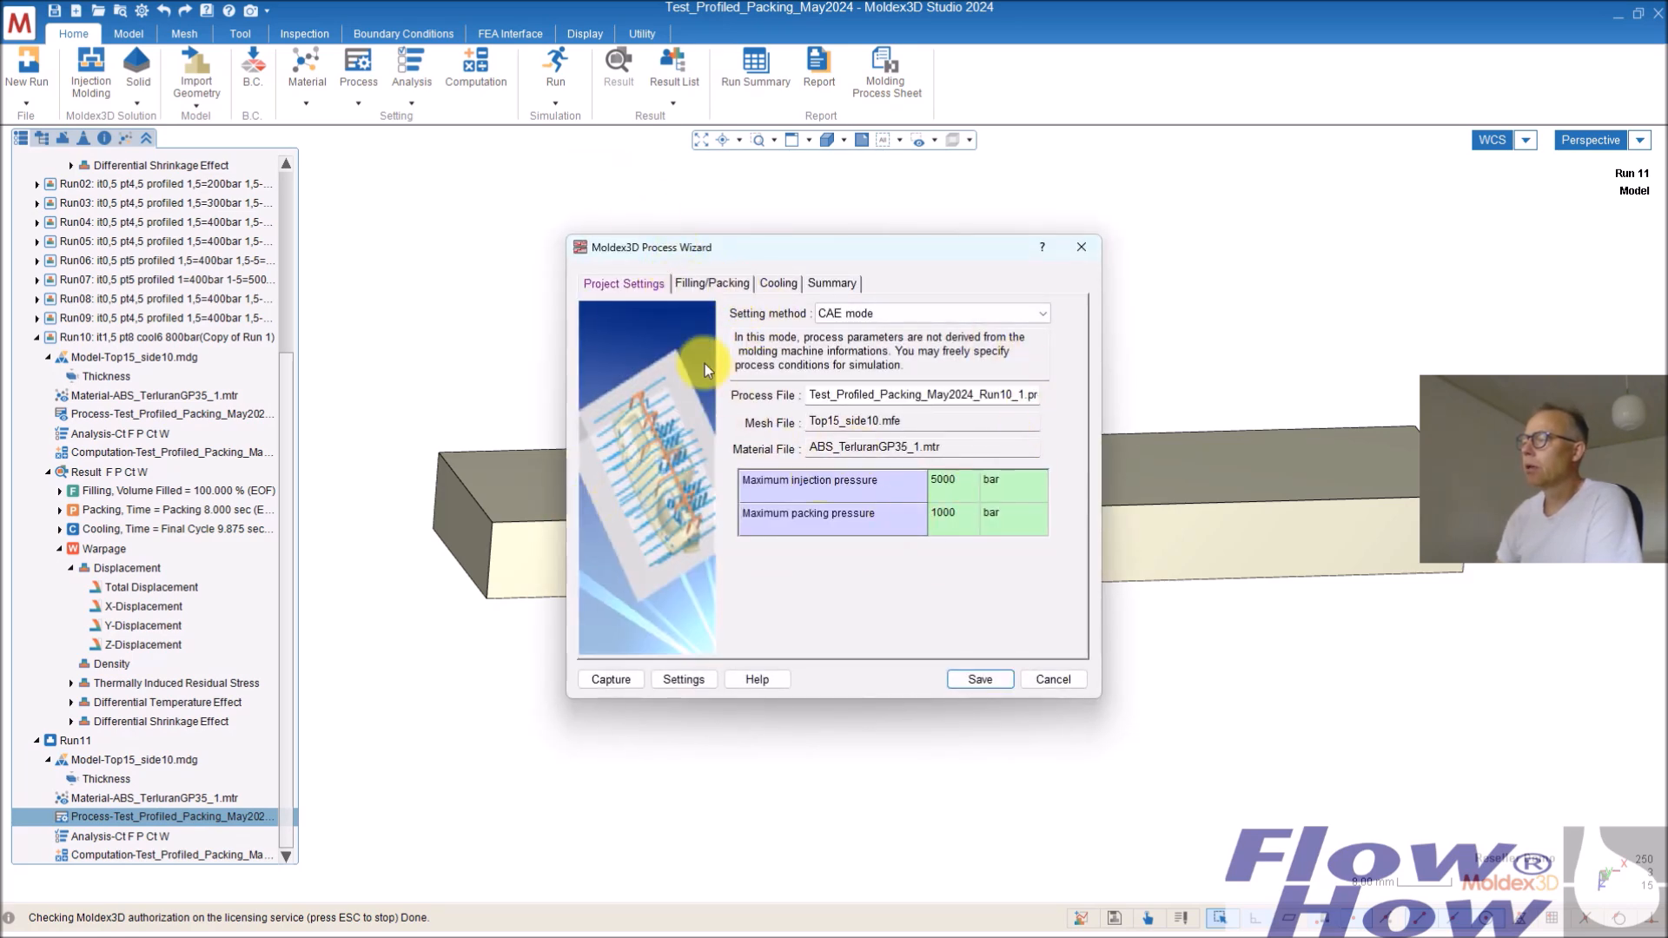
click(941, 486)
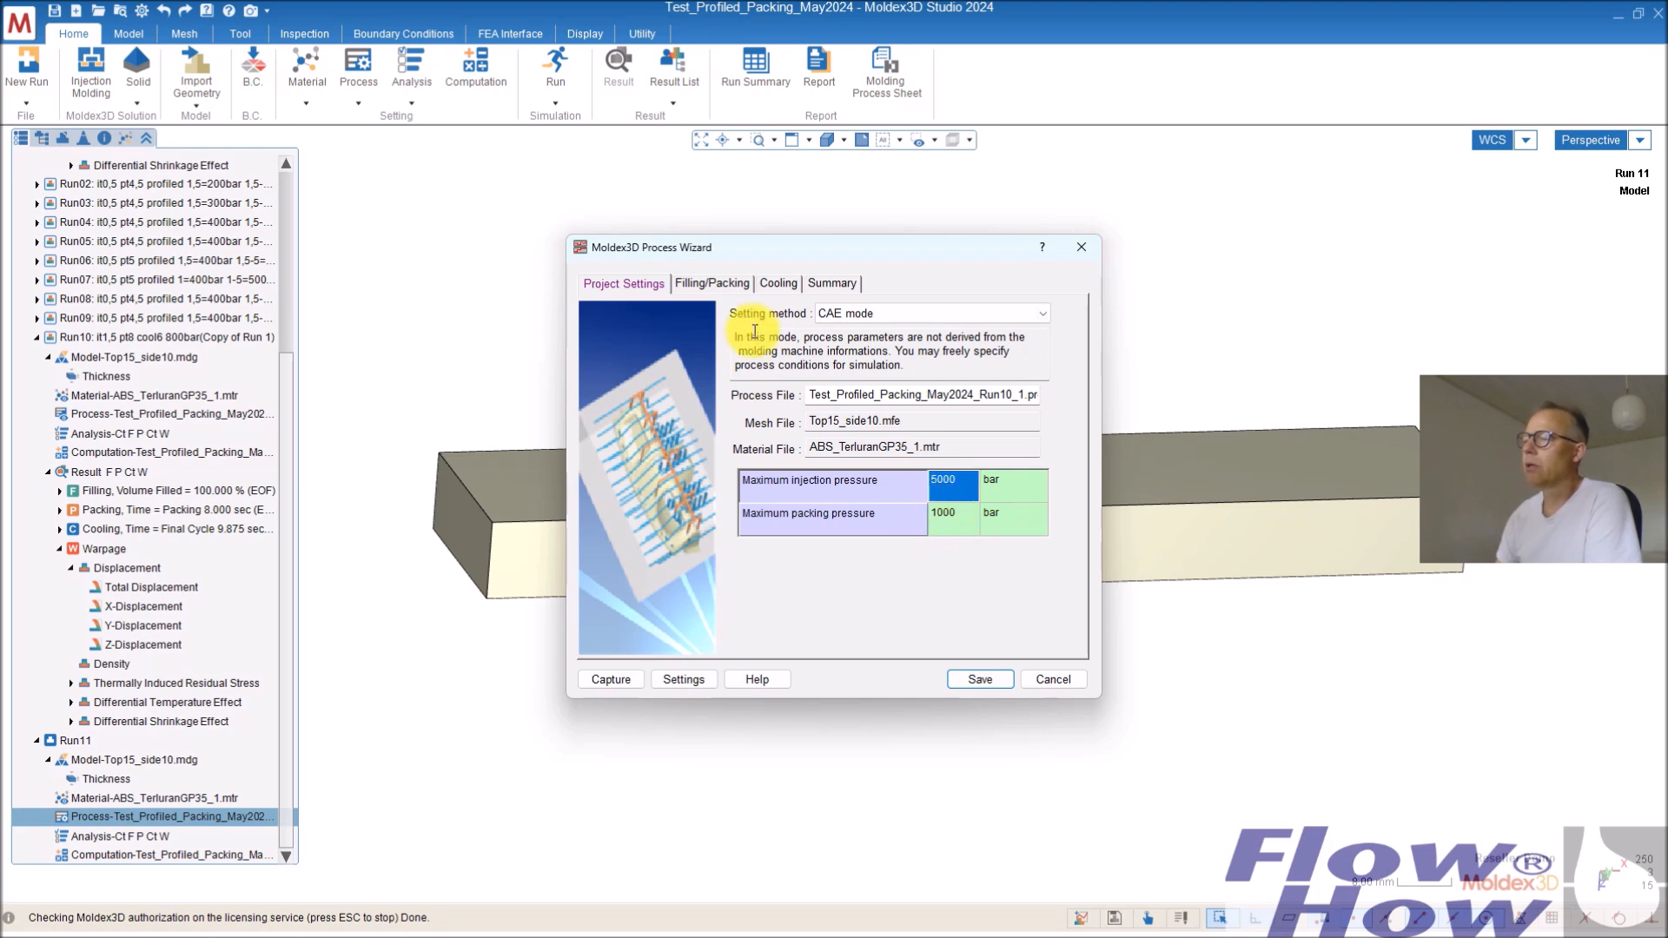
click(714, 285)
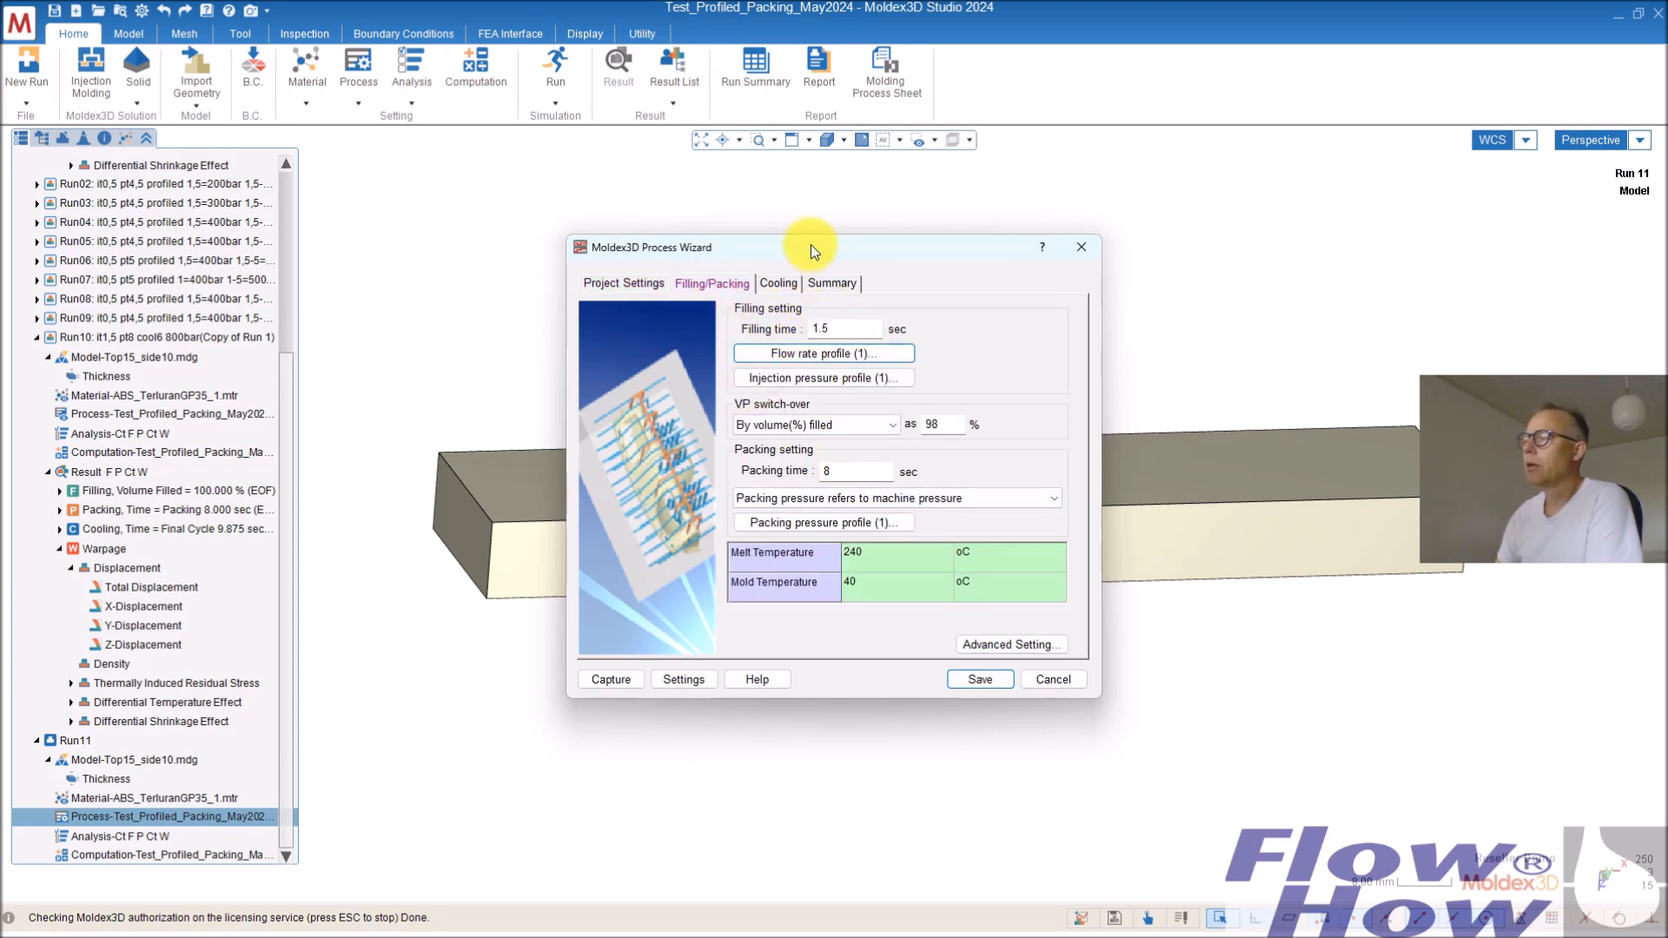
Move the process settings clear of the part and review the filling time, VP switch-over and packing settings.
drag(805, 243, 1175, 273)
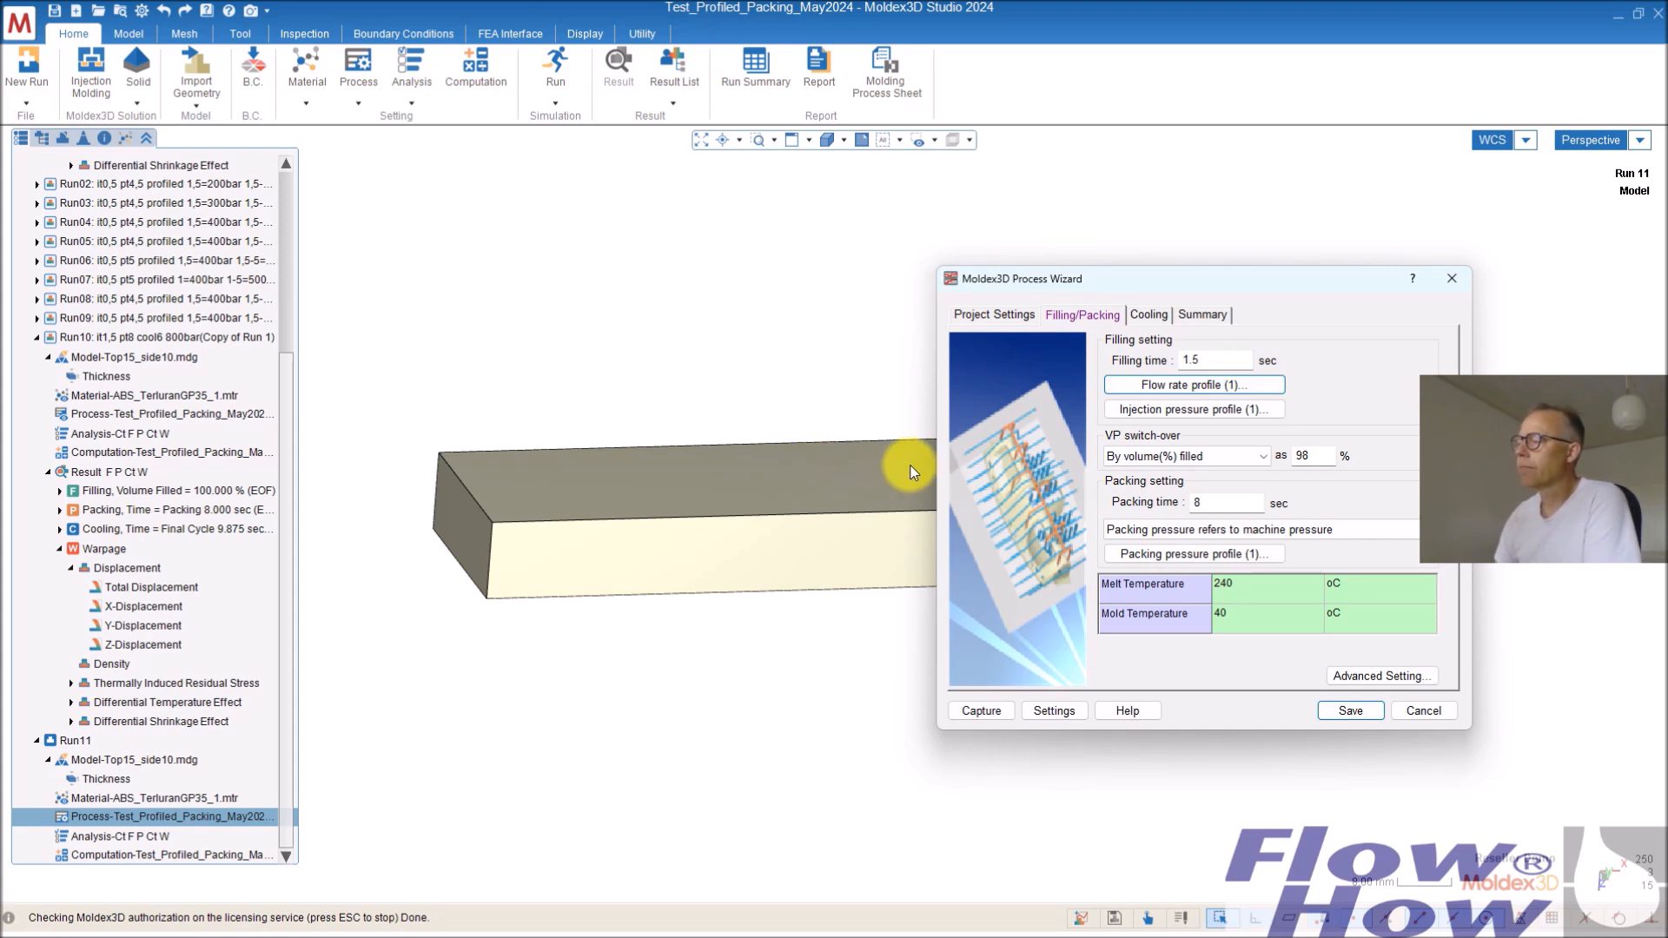
drag(1051, 281, 1232, 338)
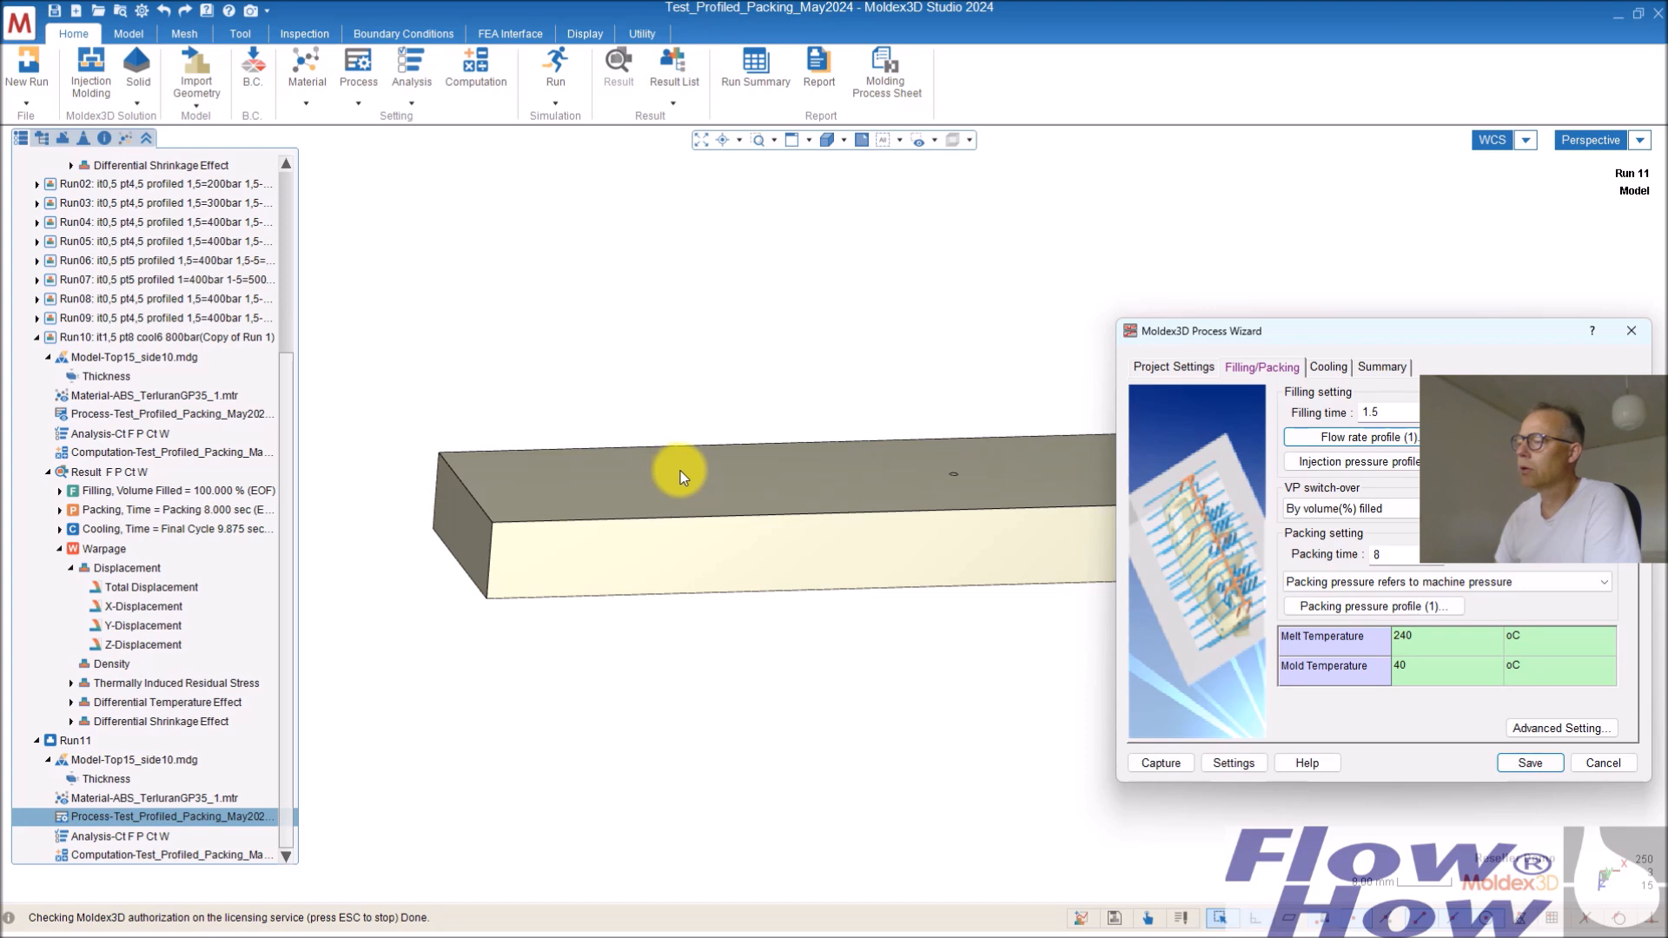
drag(1371, 330, 619, 247)
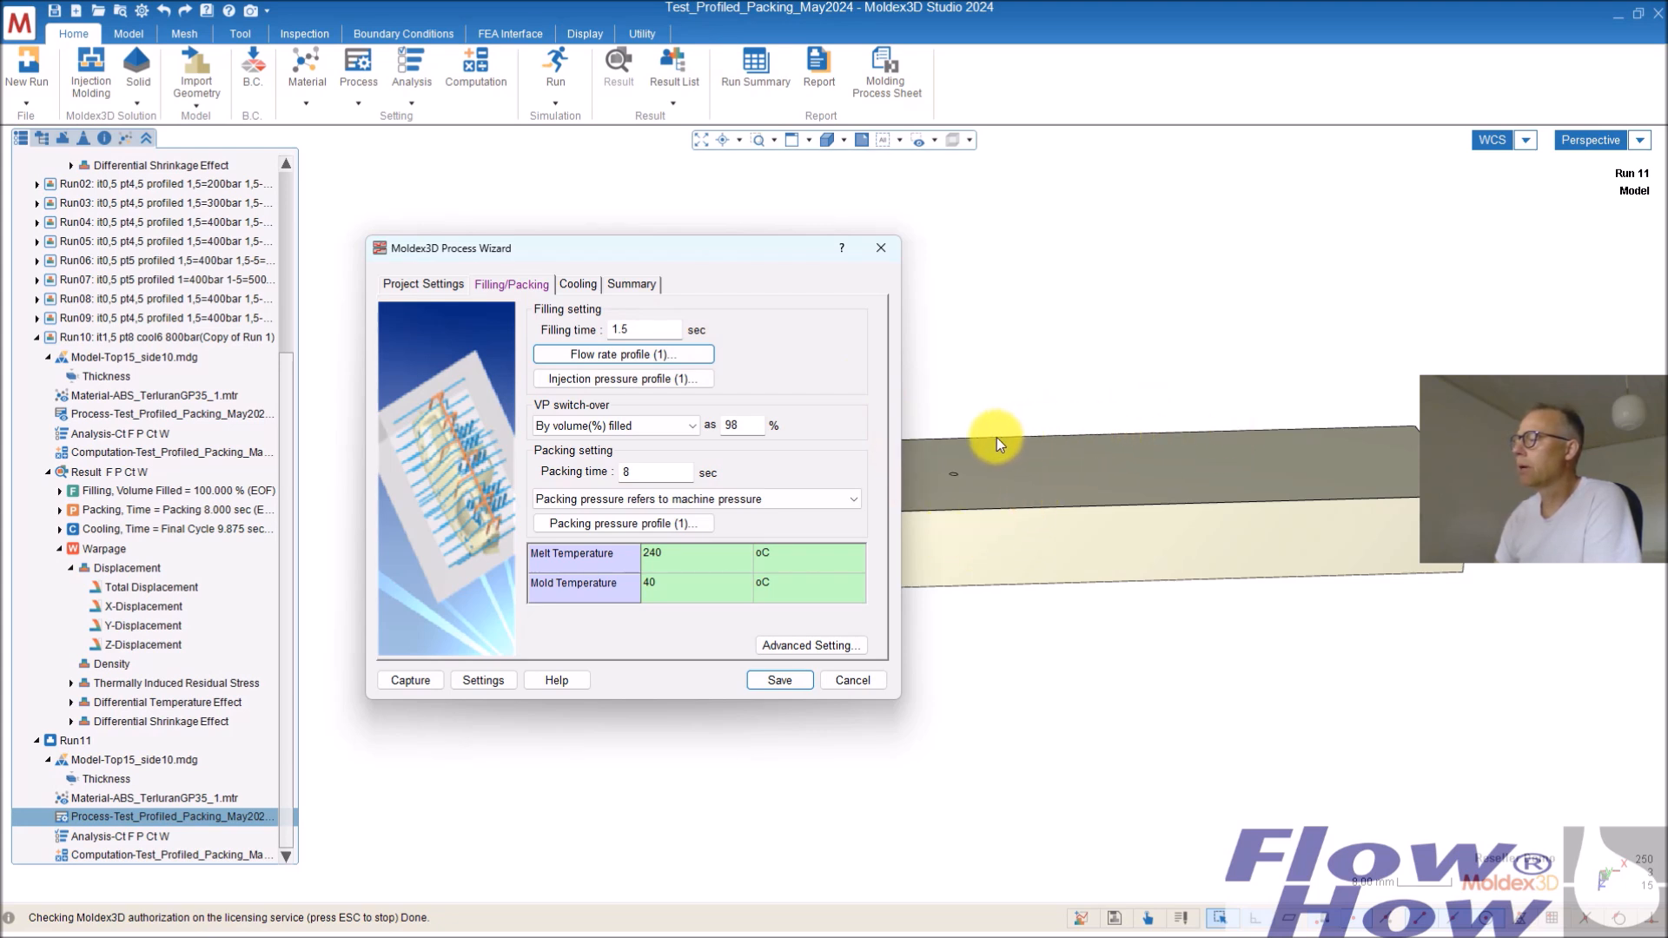
drag(685, 247, 879, 599)
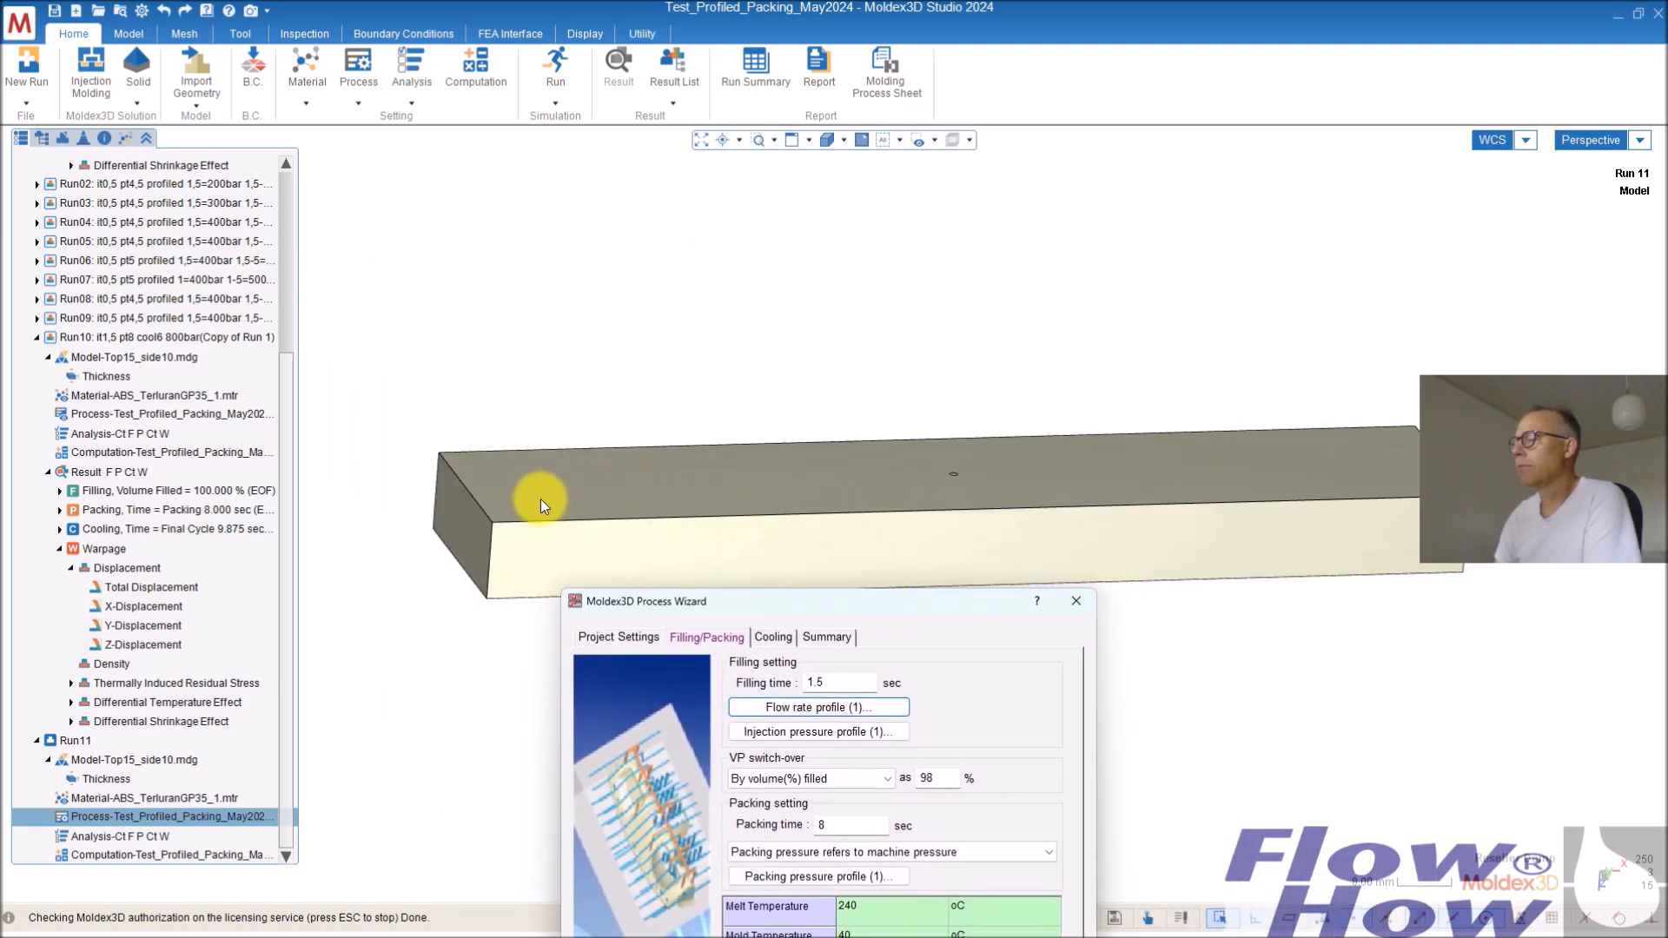
drag(920, 603, 1030, 497)
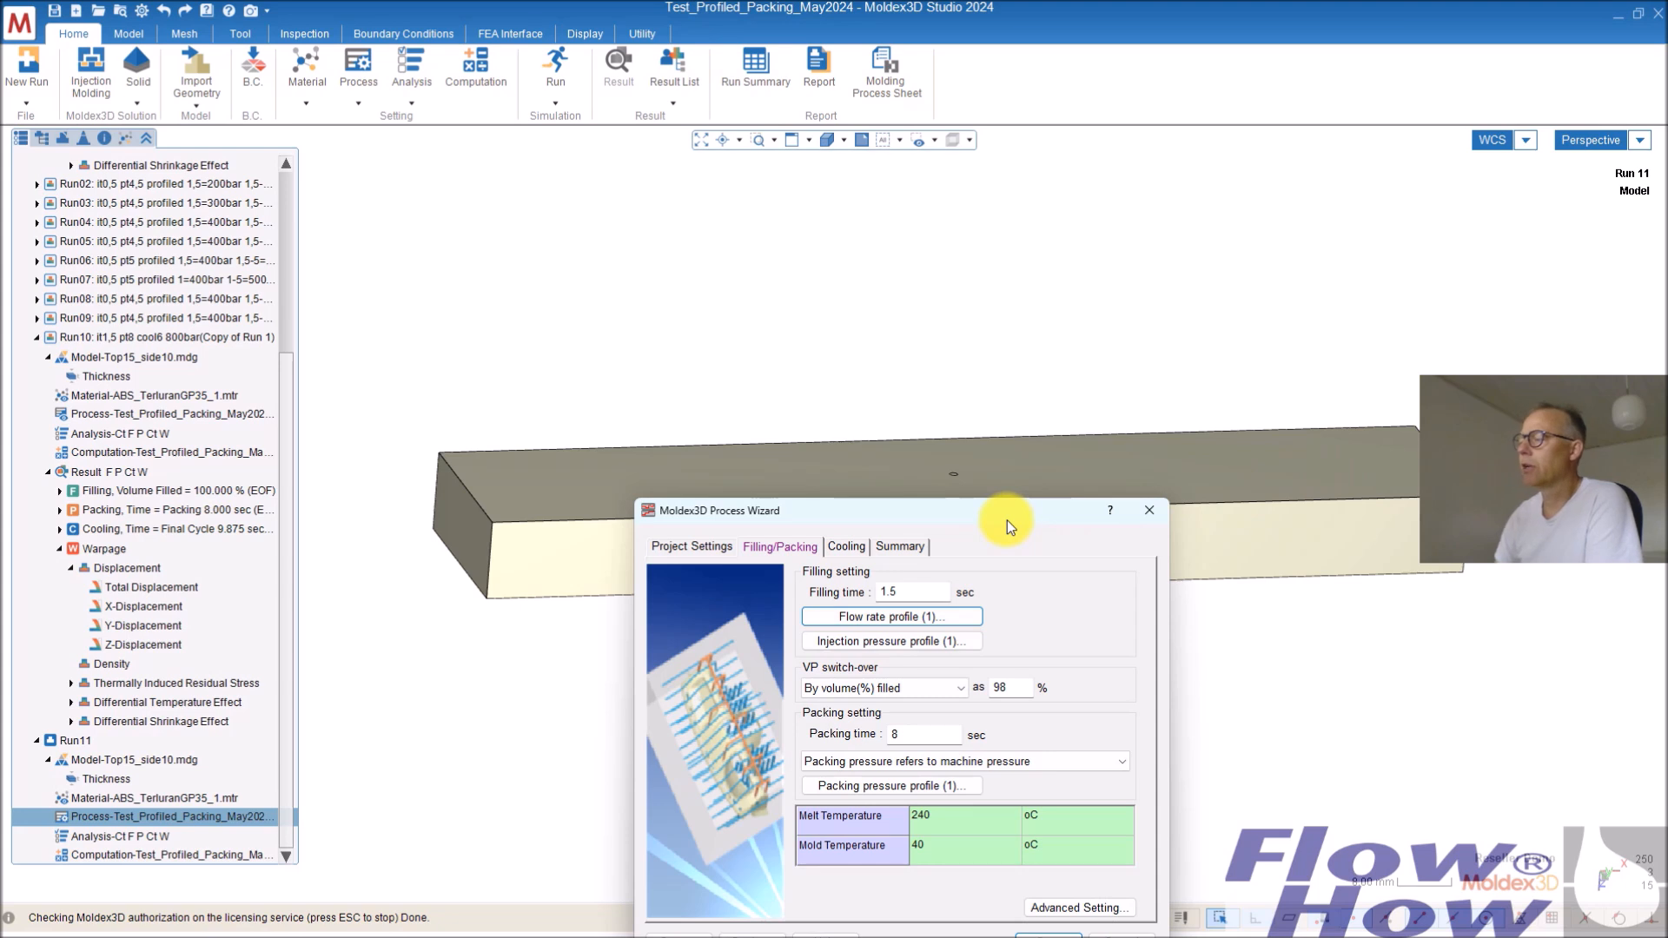
drag(1016, 513, 1018, 374)
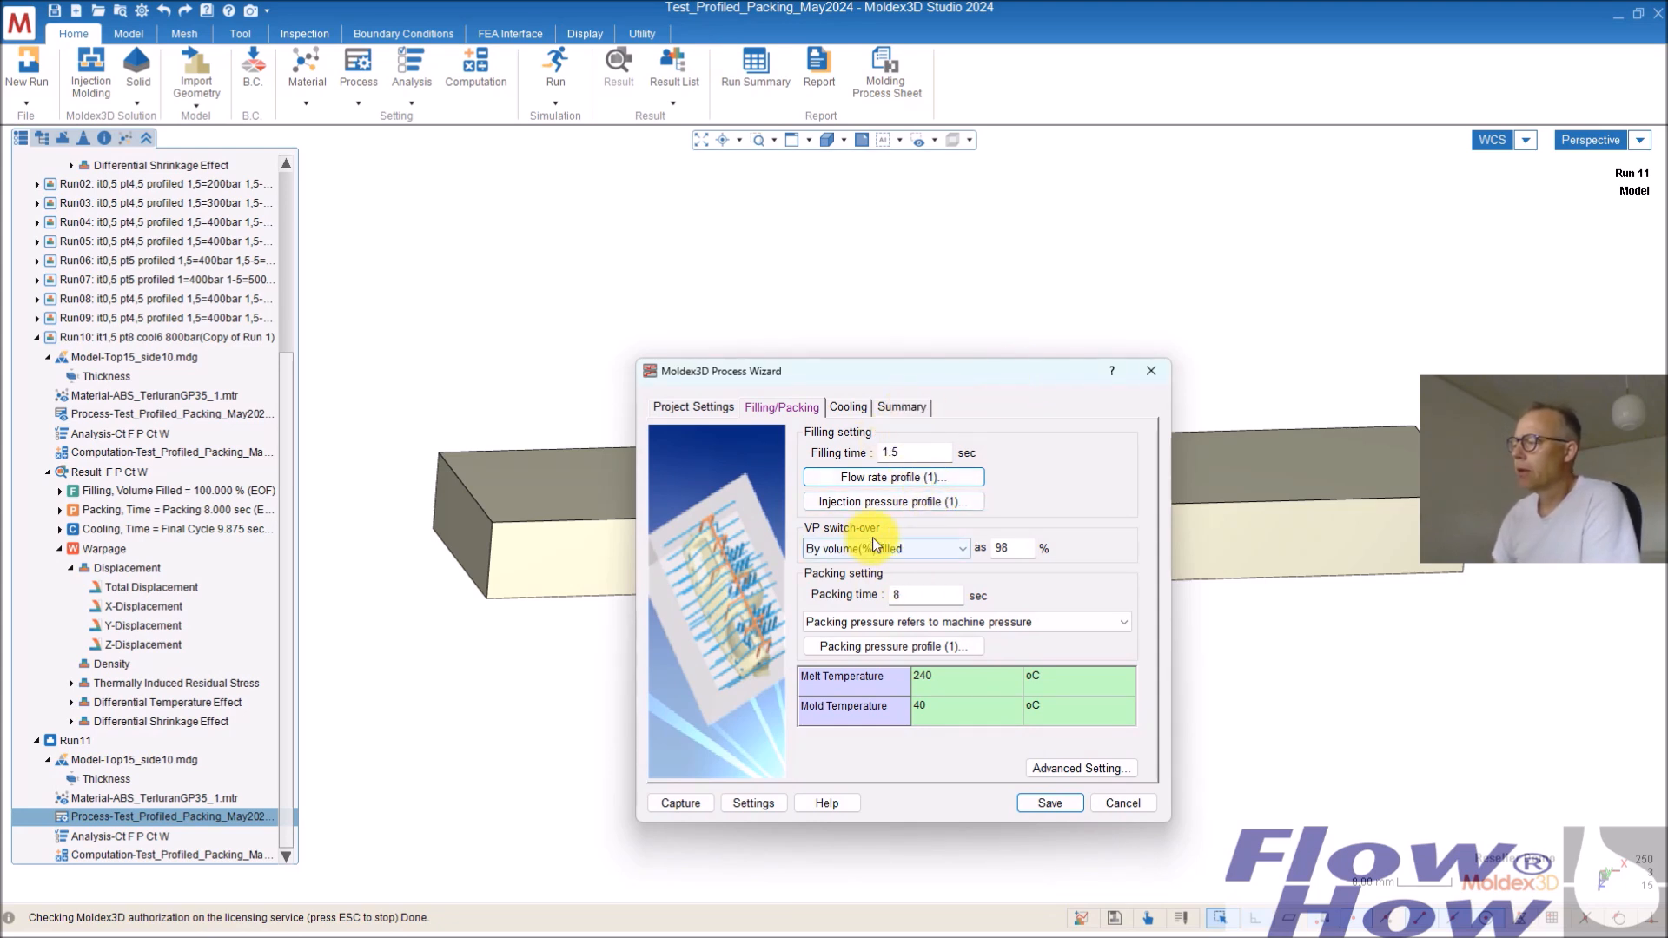
drag(945, 375, 951, 331)
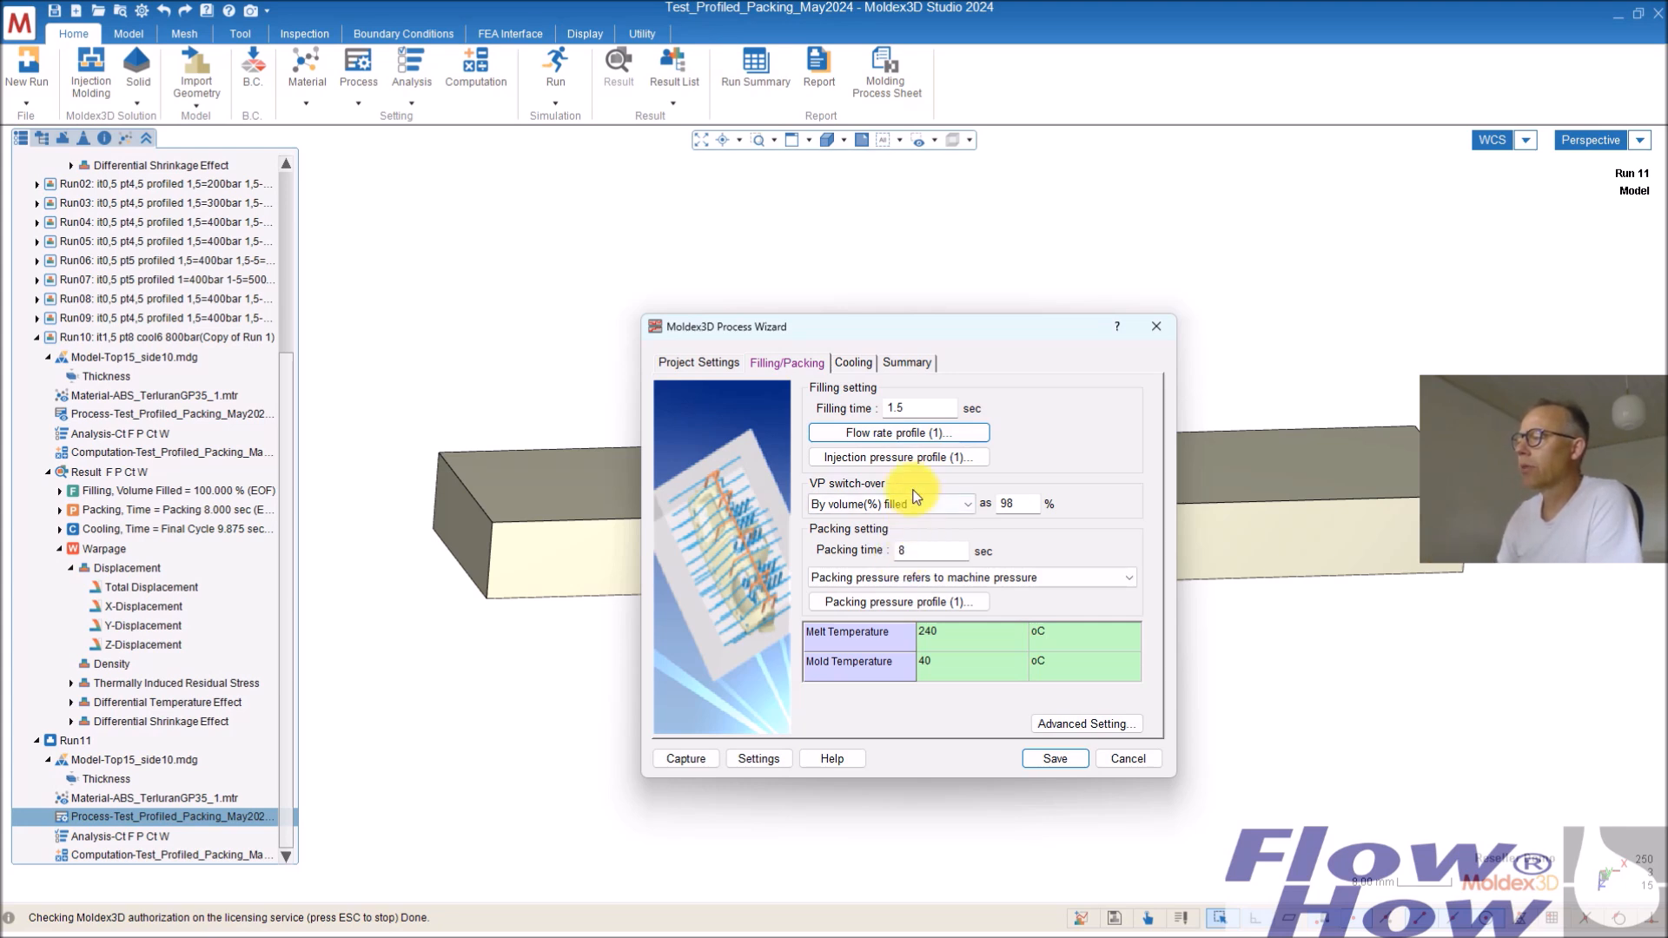
Open the cooling time estimate from the cooling settings and set the average part thickness to 1.5 mm.
click(852, 362)
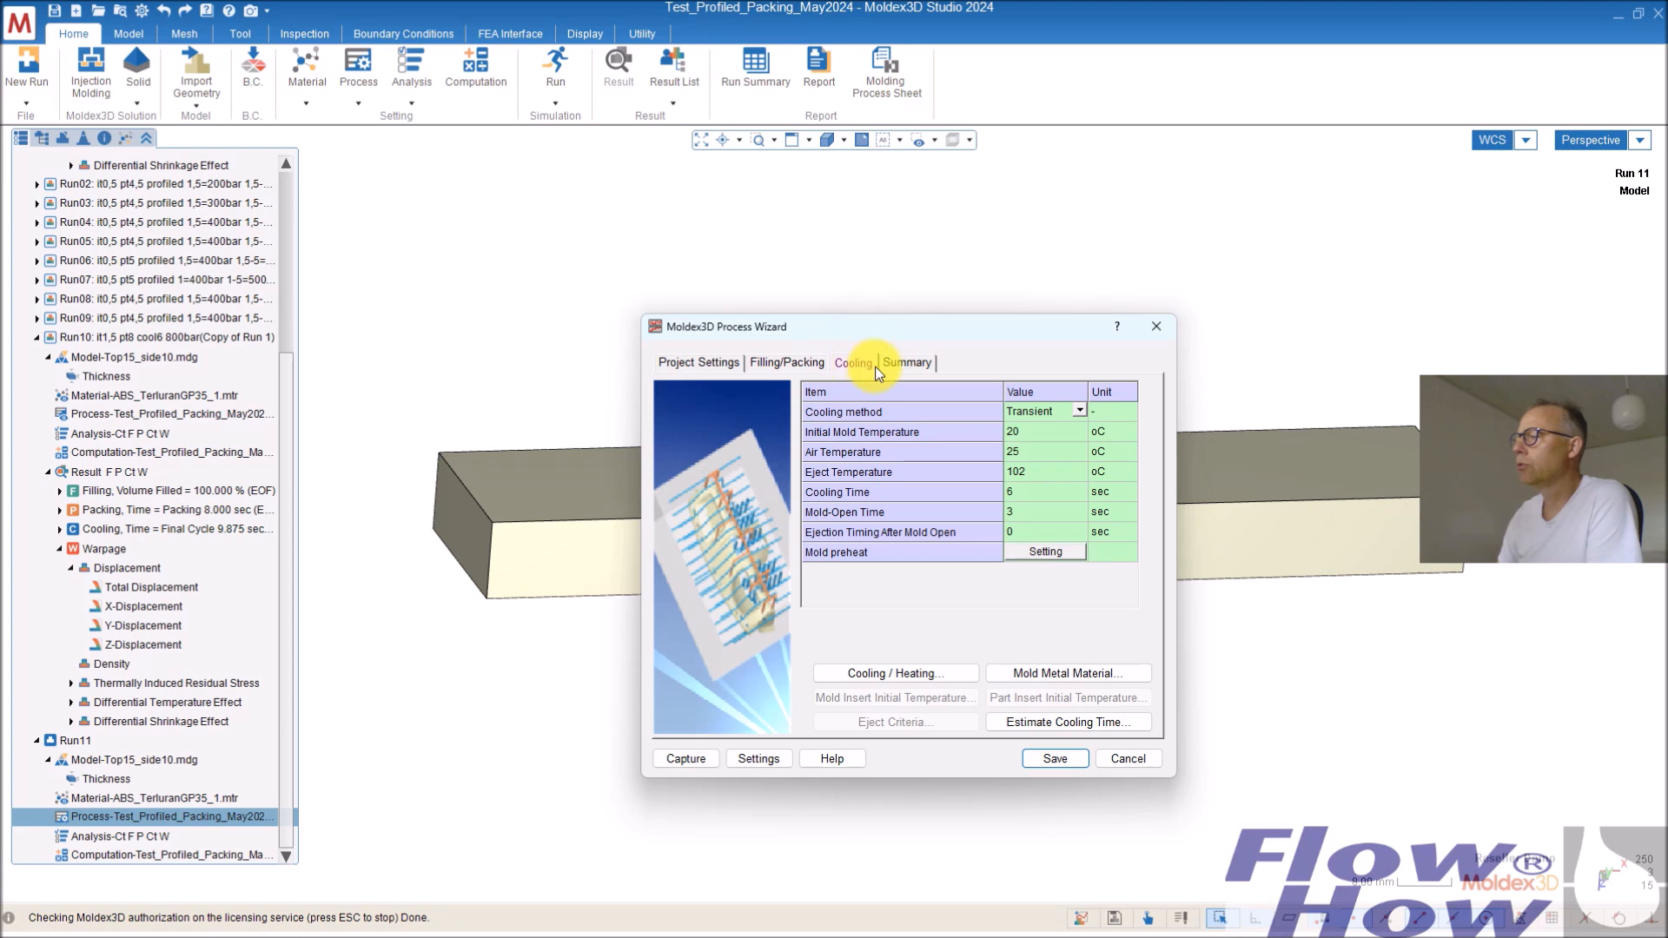
click(1062, 723)
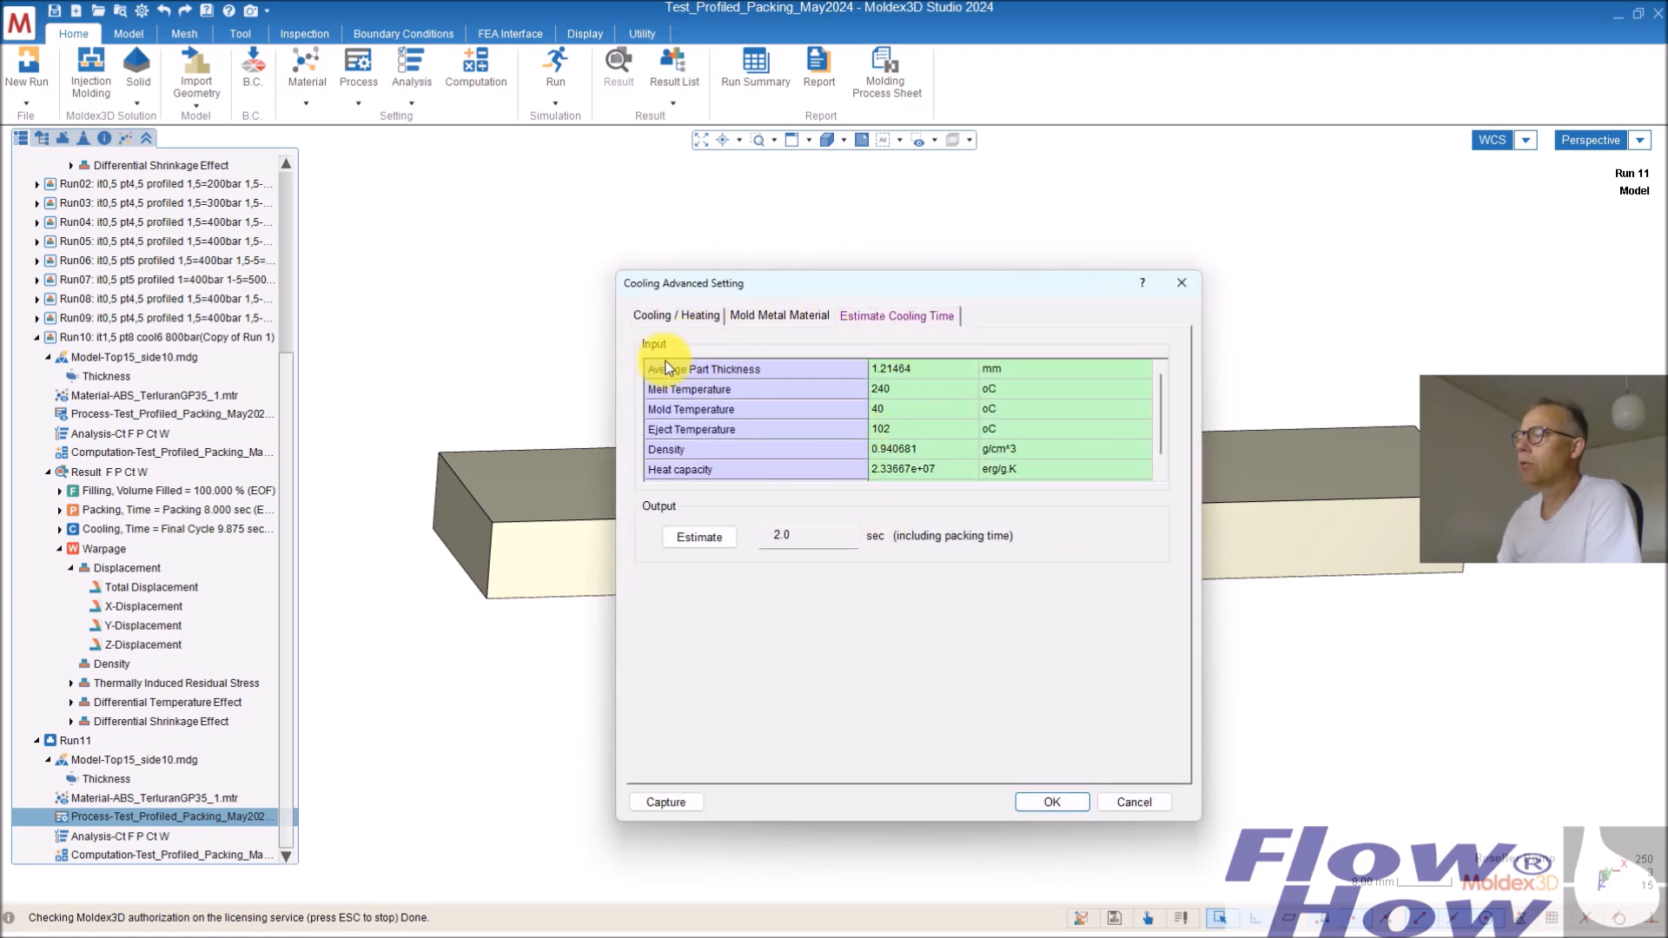
click(919, 375)
click(882, 375)
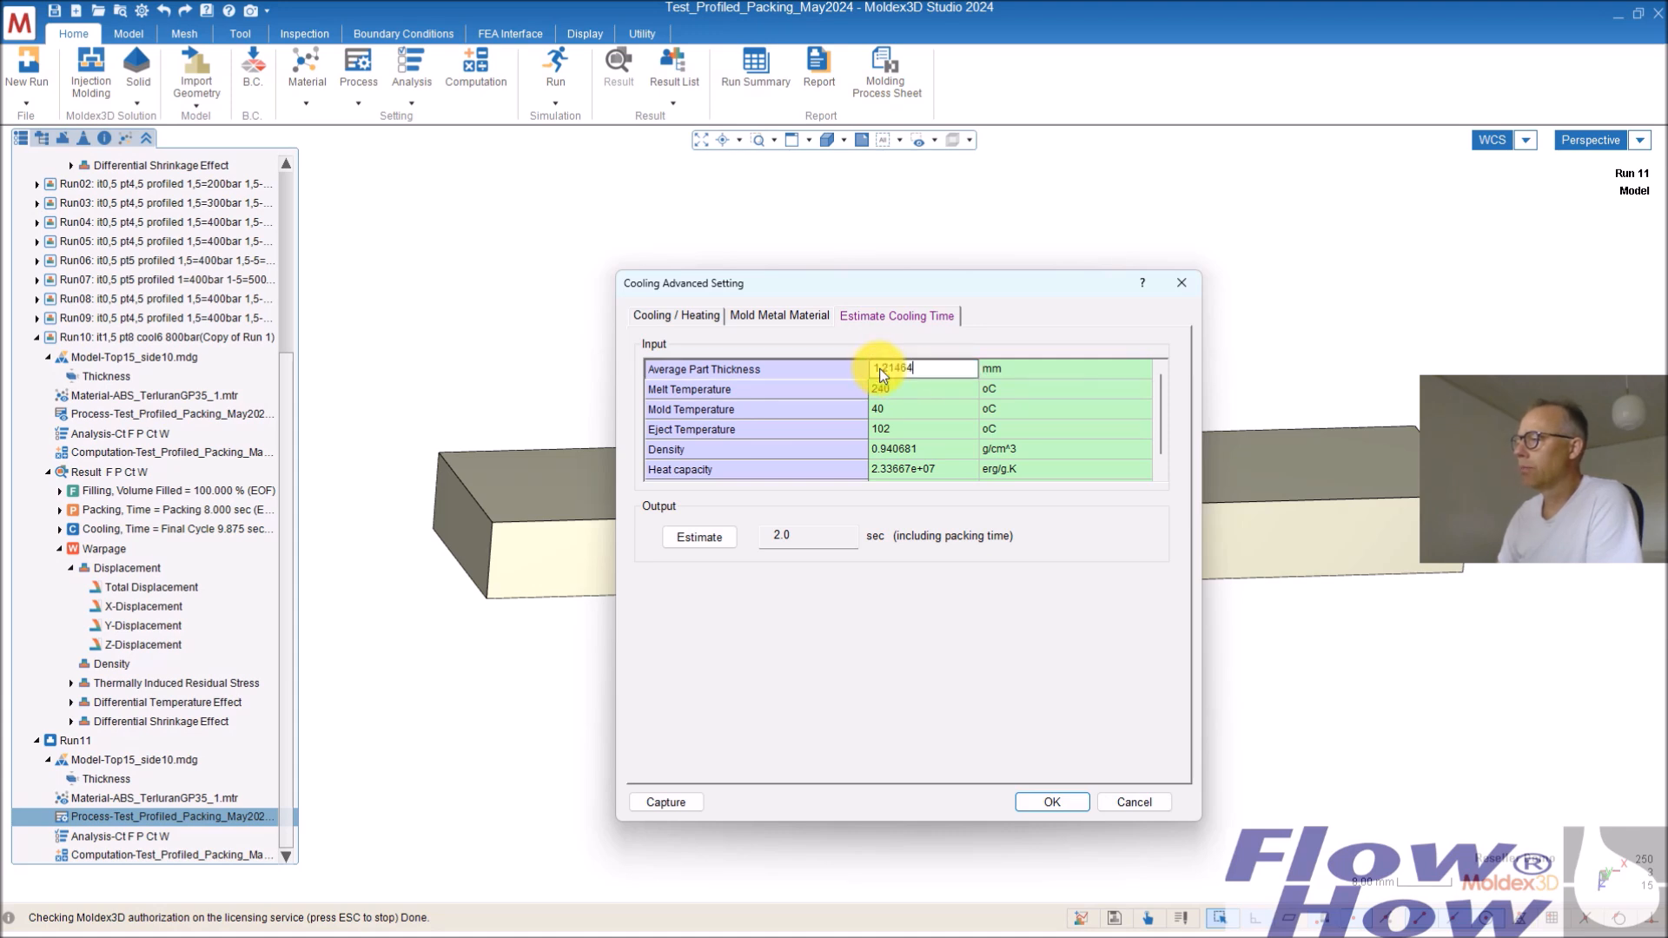
key(BackSpace)
key(BackSpace)
key(BackSpace)
key(BackSpace)
key(BackSpace)
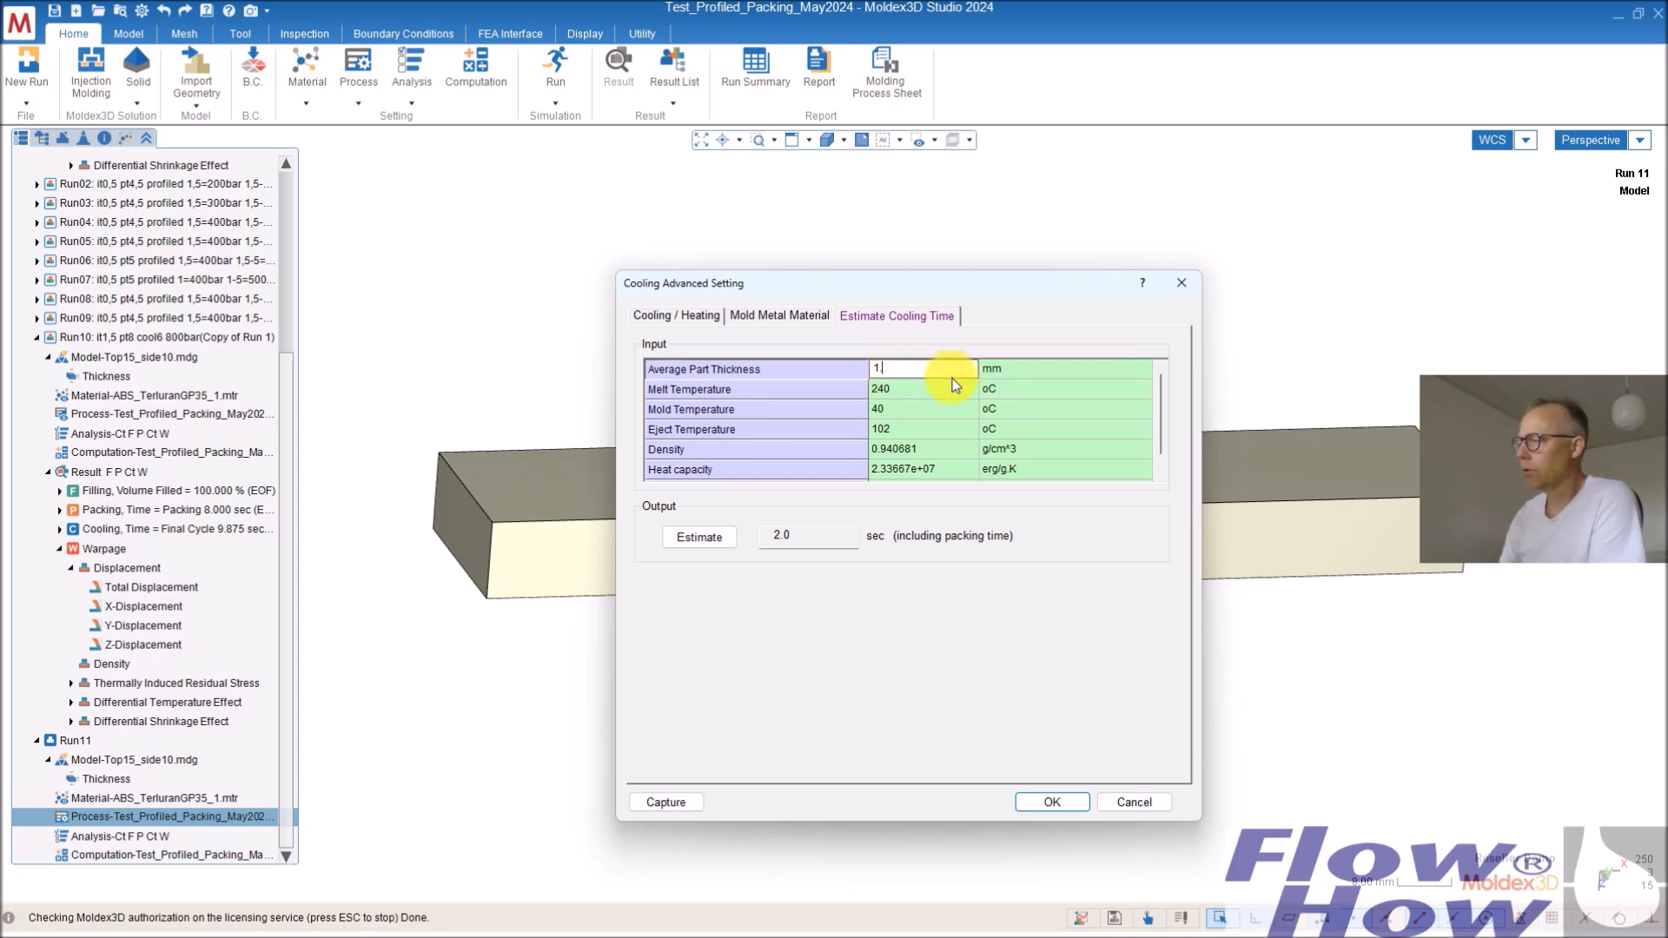
text(5)
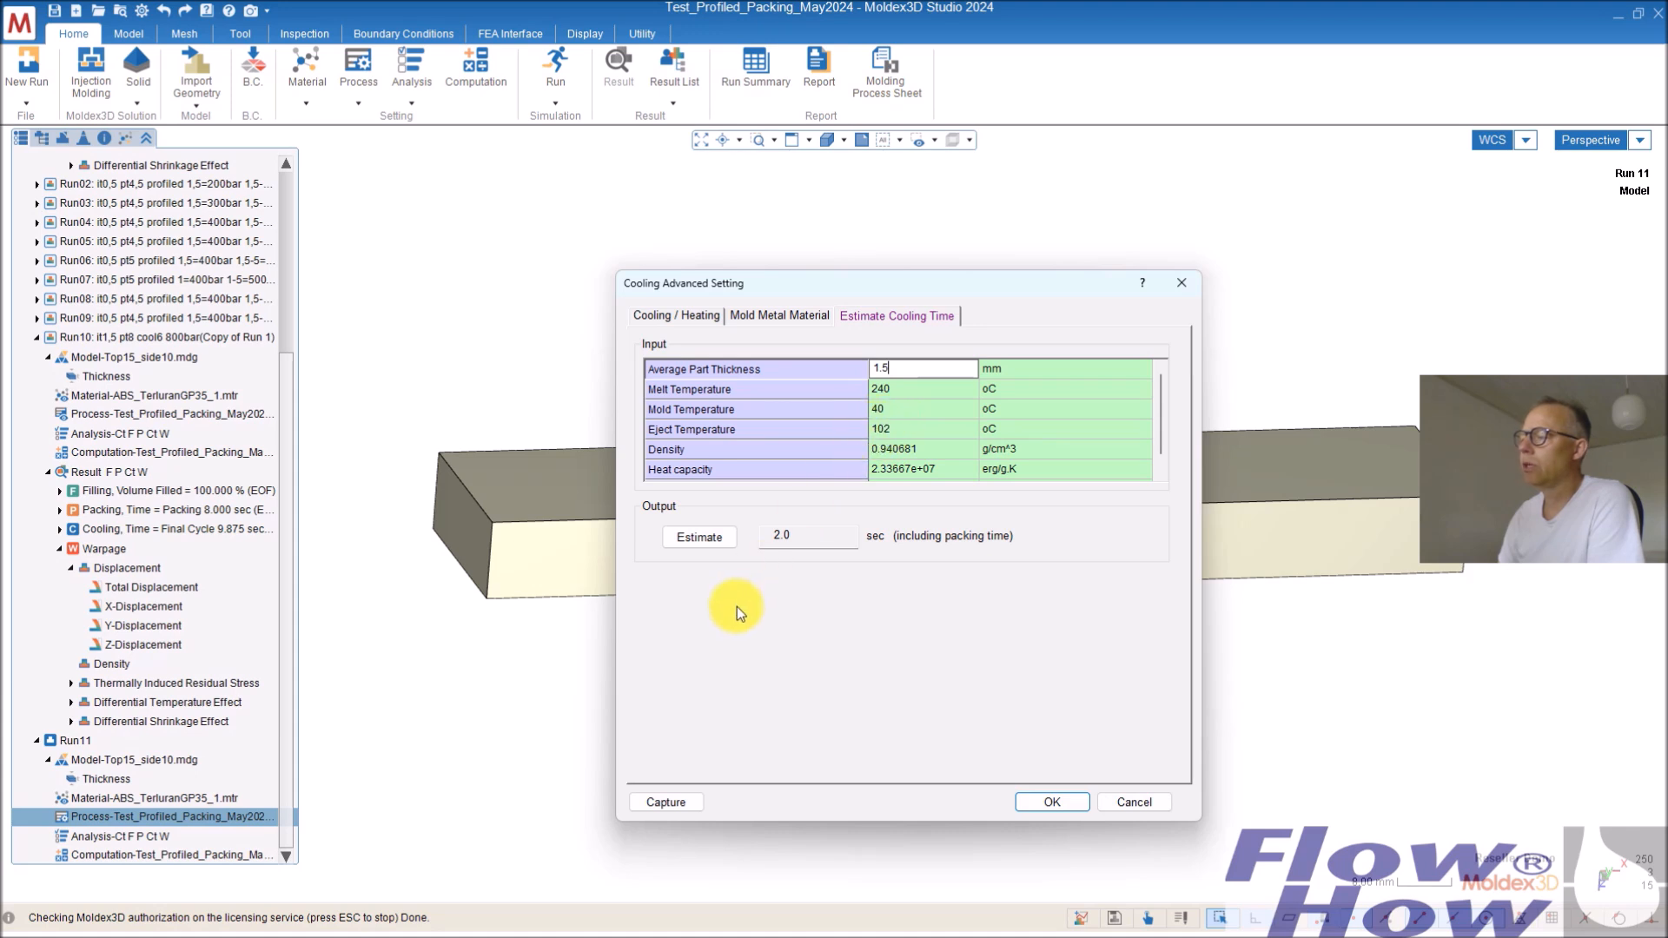
Estimate the cooling time for the 1.5 mm thickness, repeat the estimate with a 250 °C melt temperature, and close the estimate without keeping it.
click(702, 540)
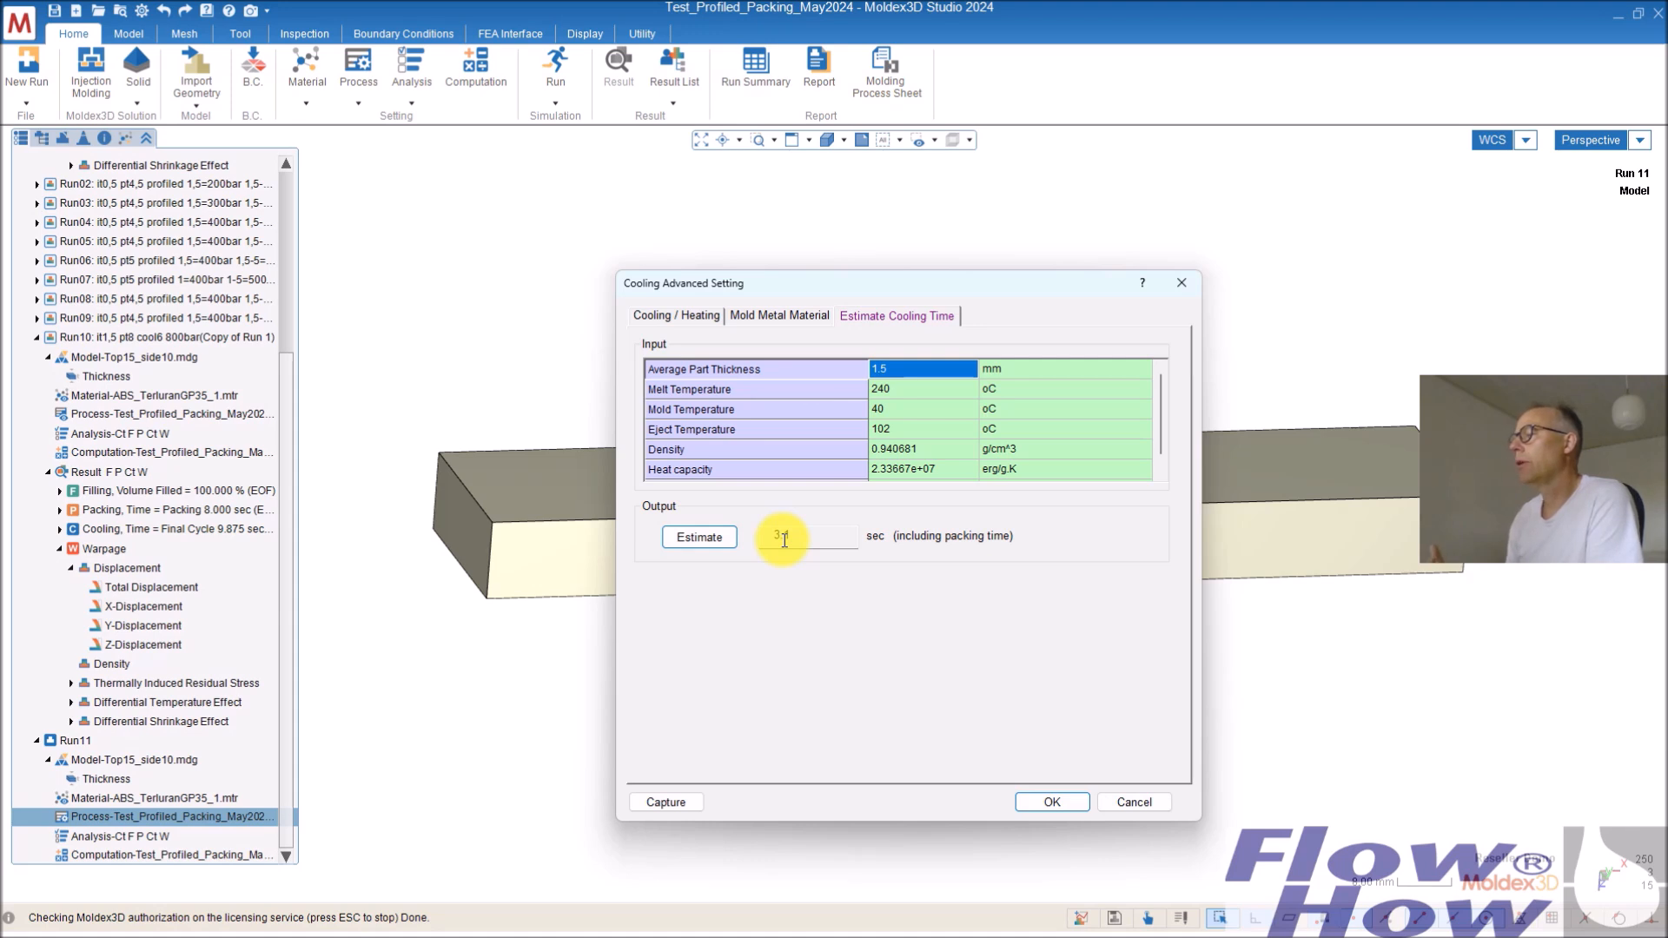
click(895, 396)
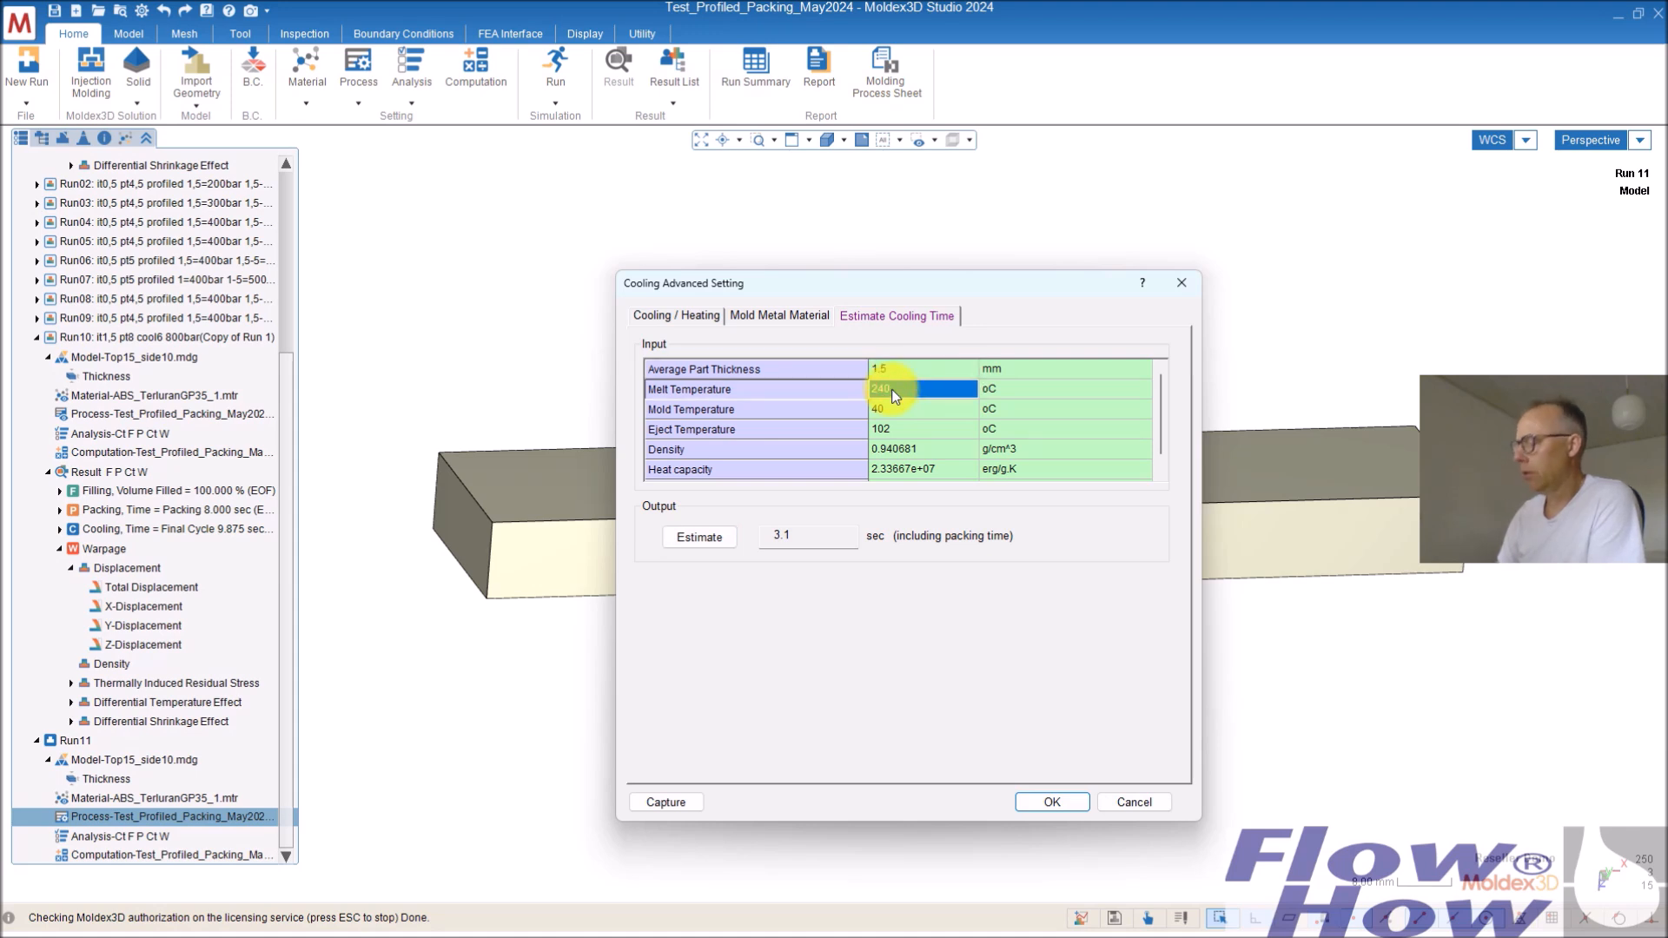
text(250)
click(688, 538)
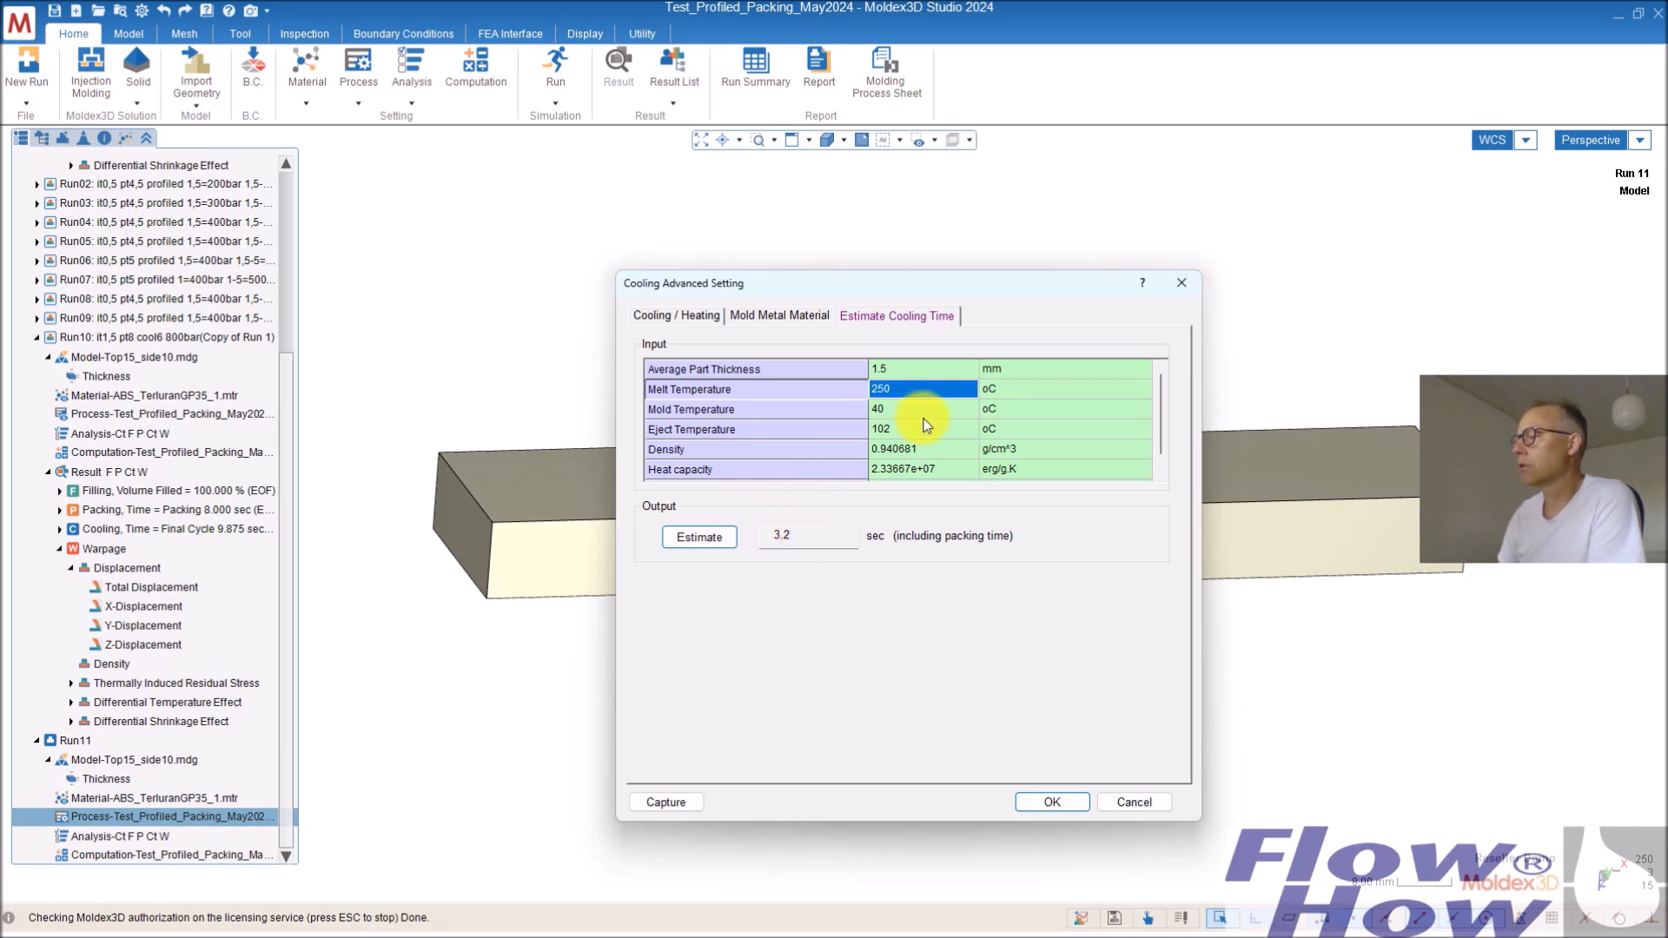
click(1145, 798)
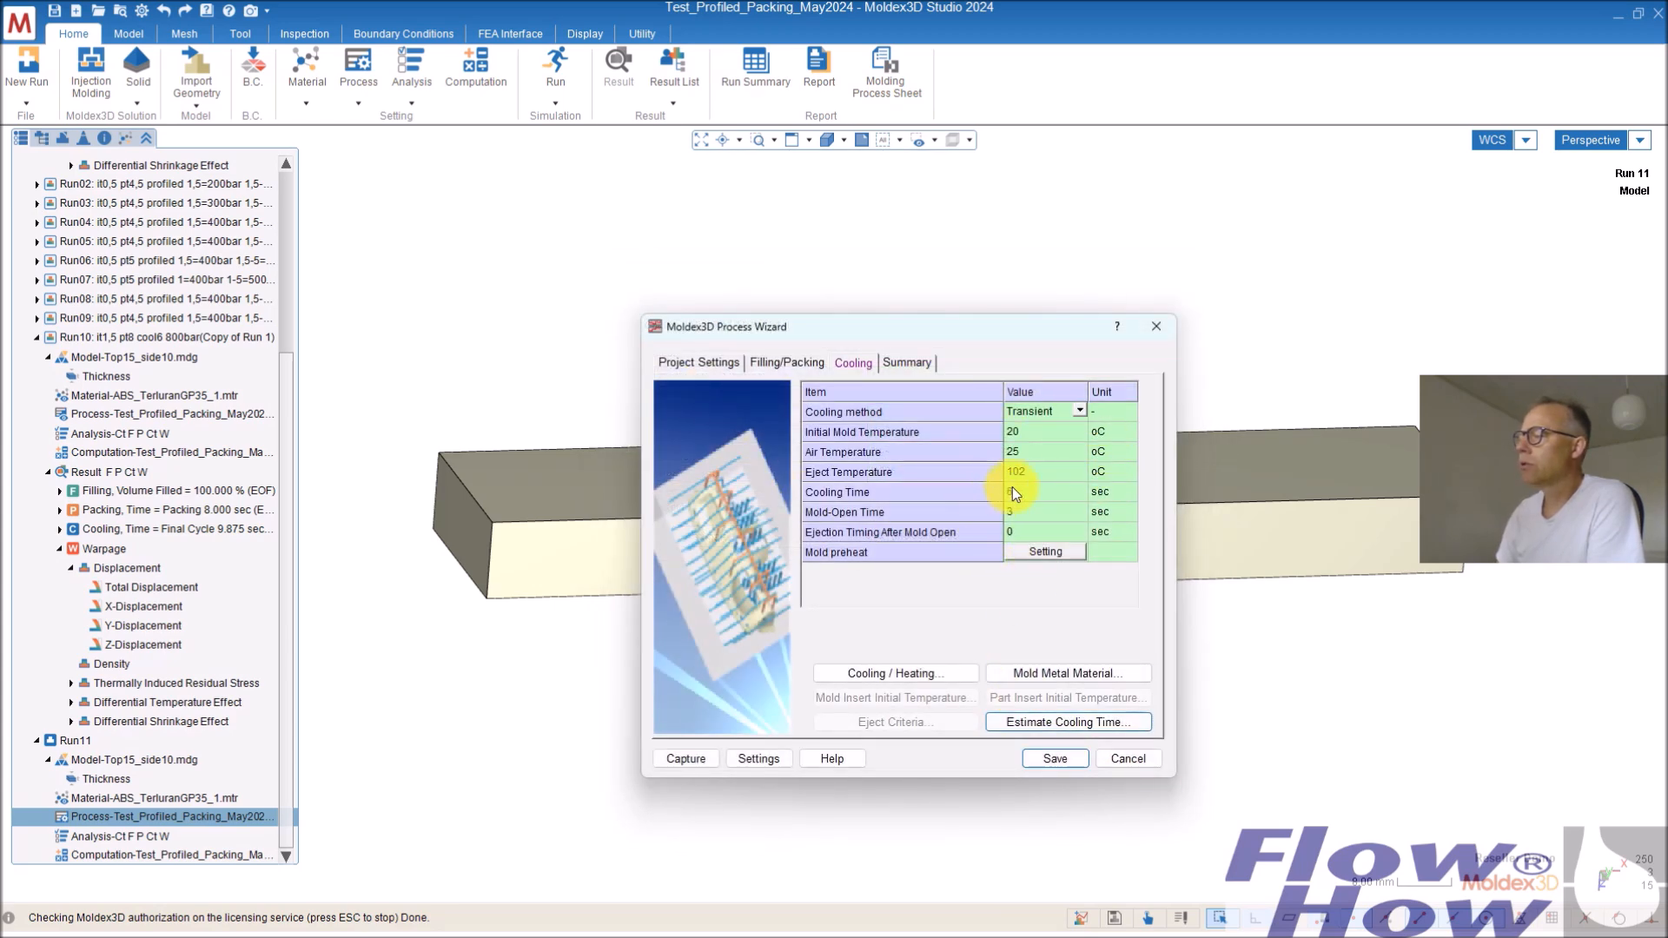
Review Run11's packing settings, including the packing pressure reference options and the packing pressure profile.
click(773, 365)
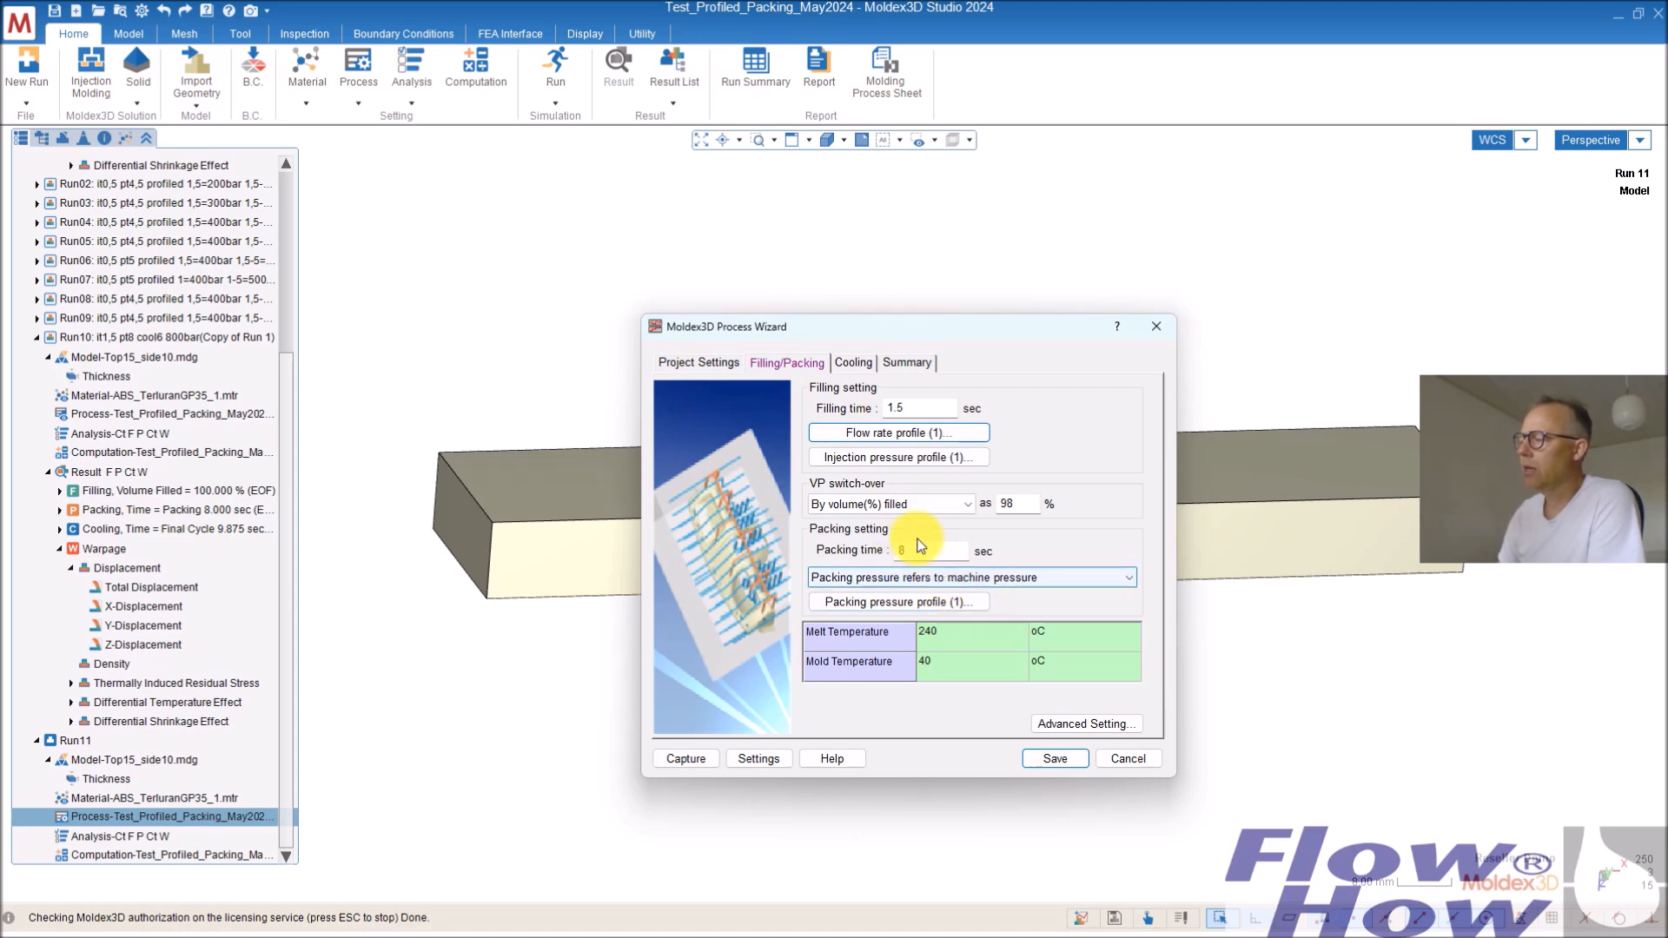
click(904, 577)
click(907, 575)
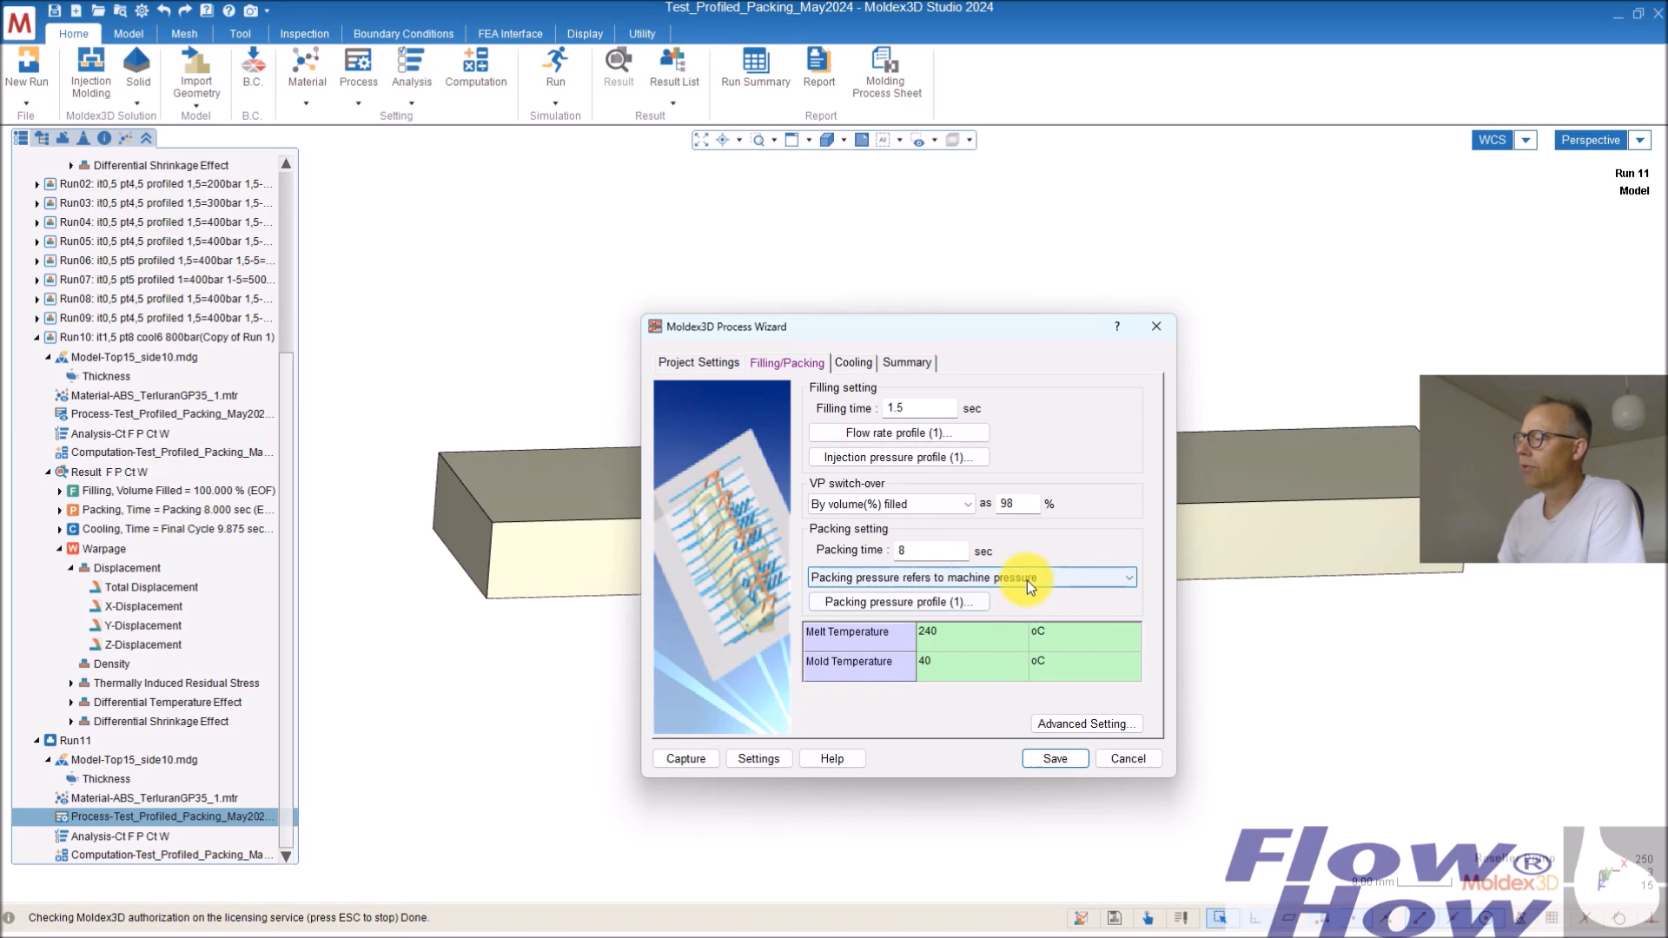
click(930, 602)
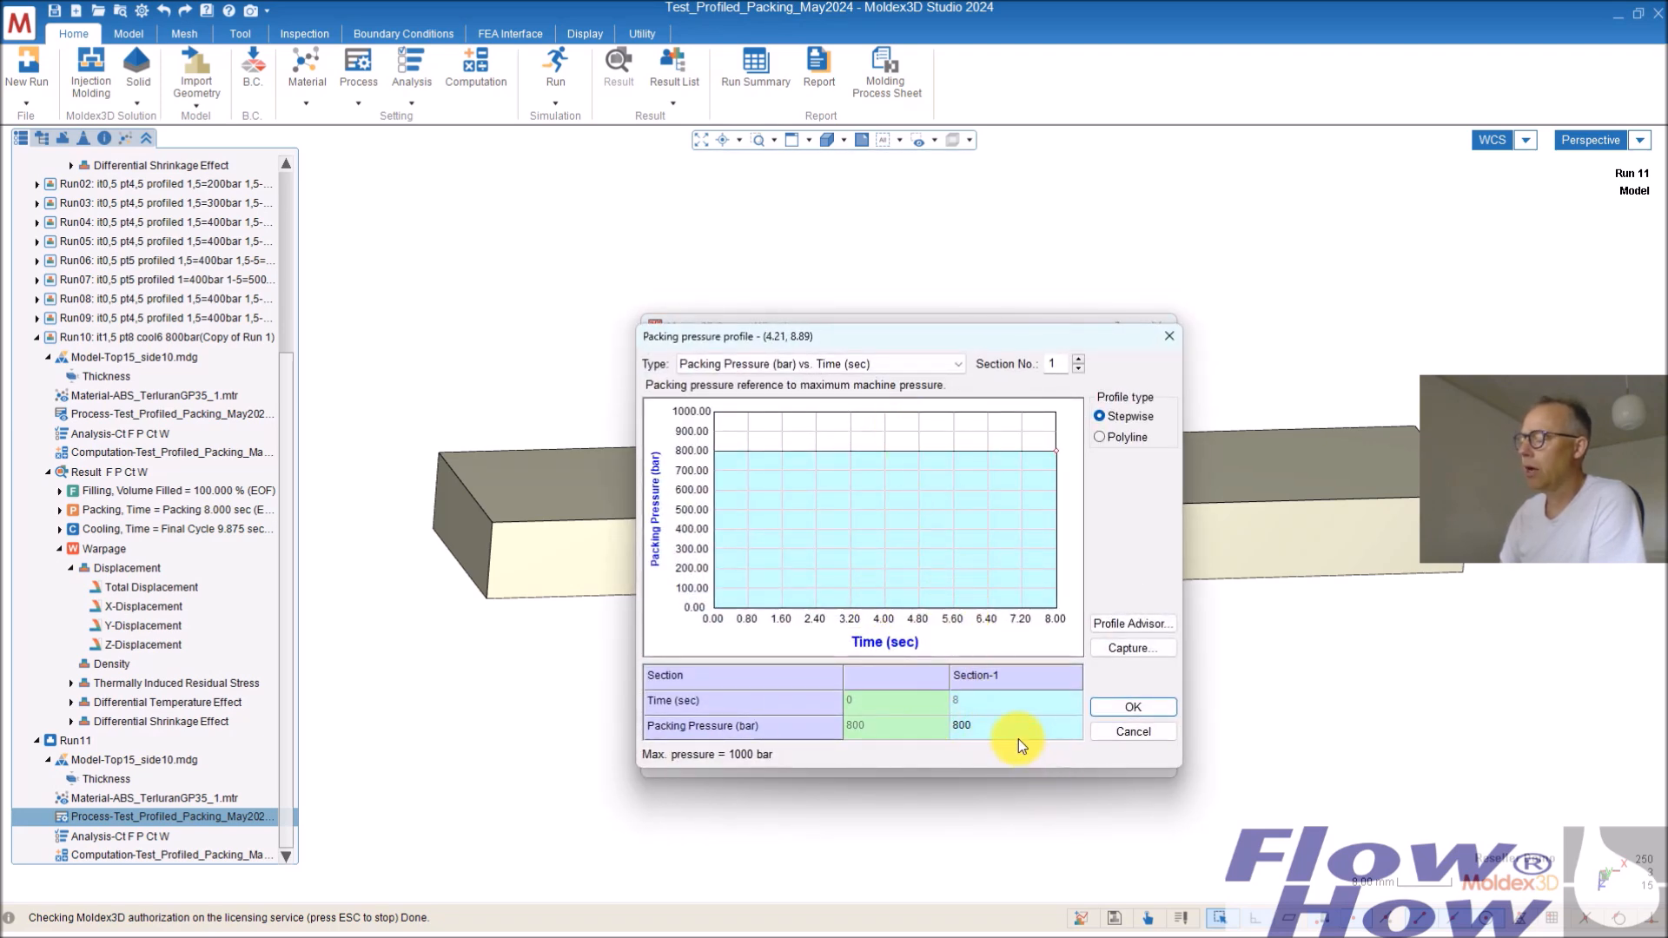
click(1134, 708)
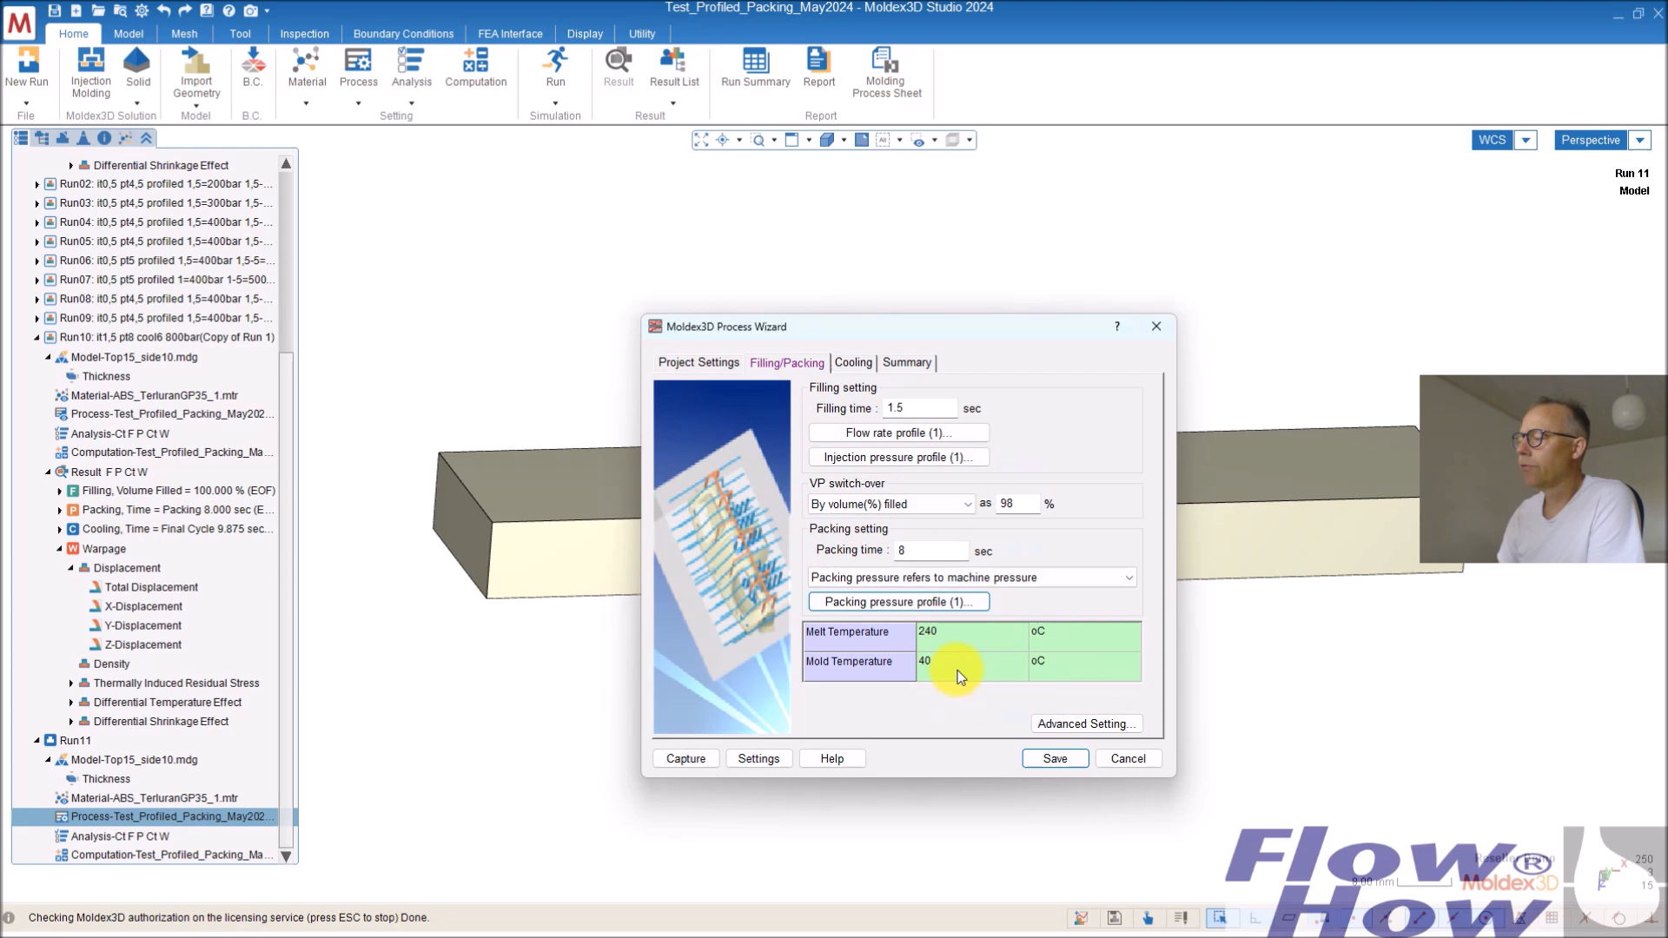
Review Run11's cooling settings, checking the cooling method options and the coolant temperature and flow rate of each cooling channel.
click(870, 365)
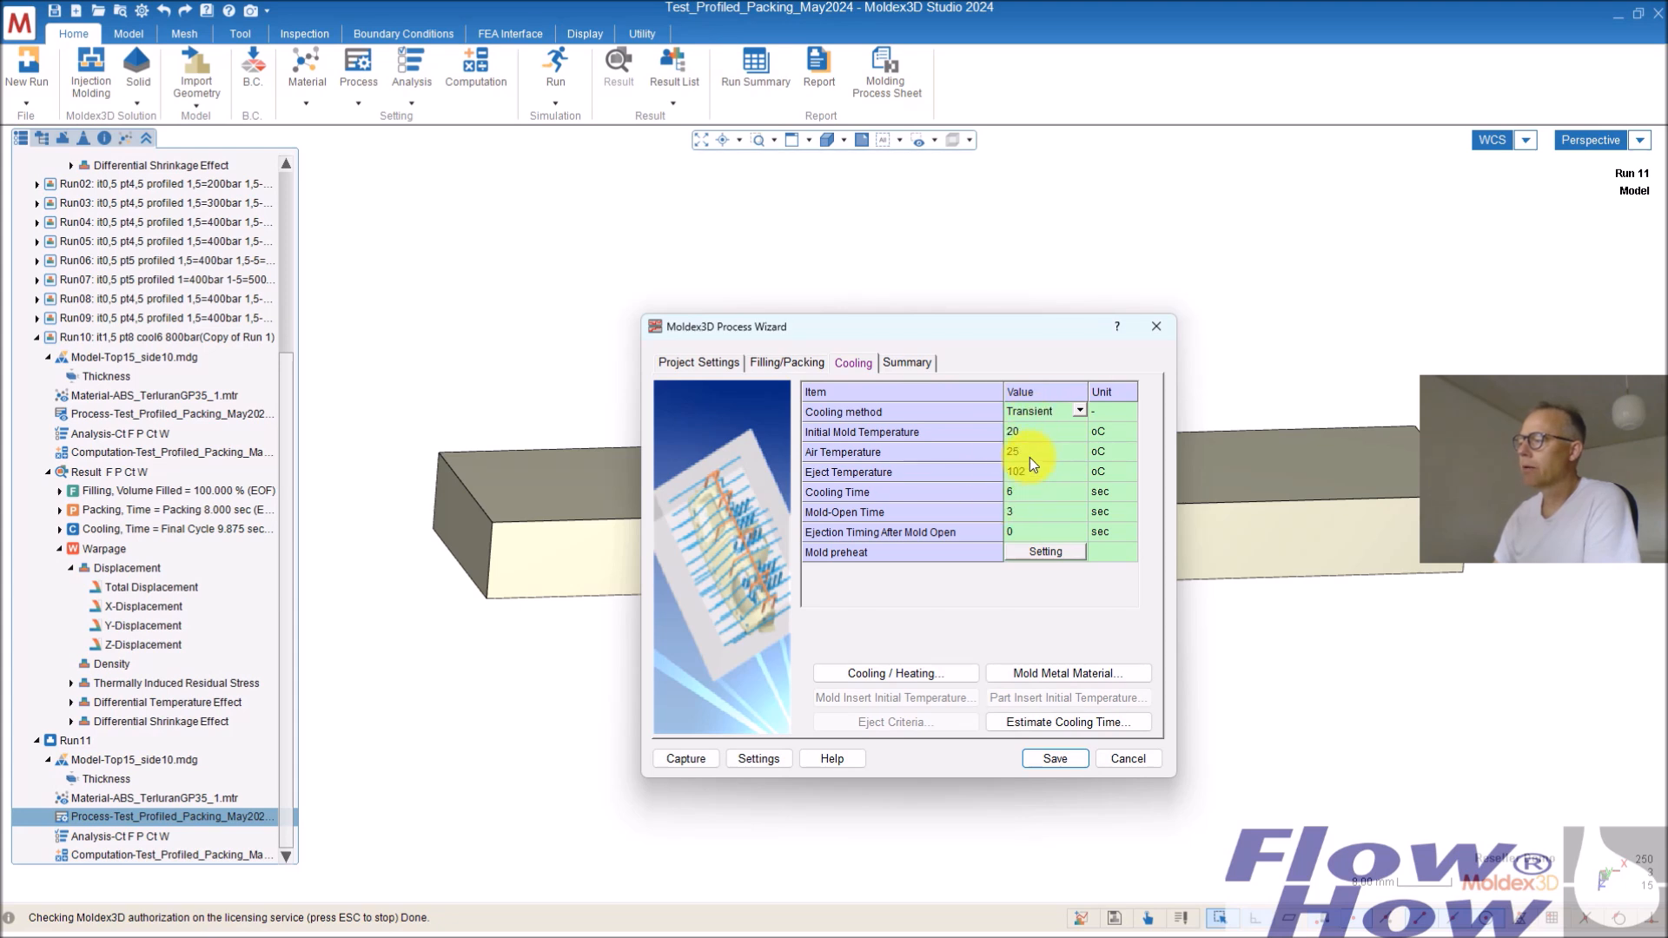
click(1083, 412)
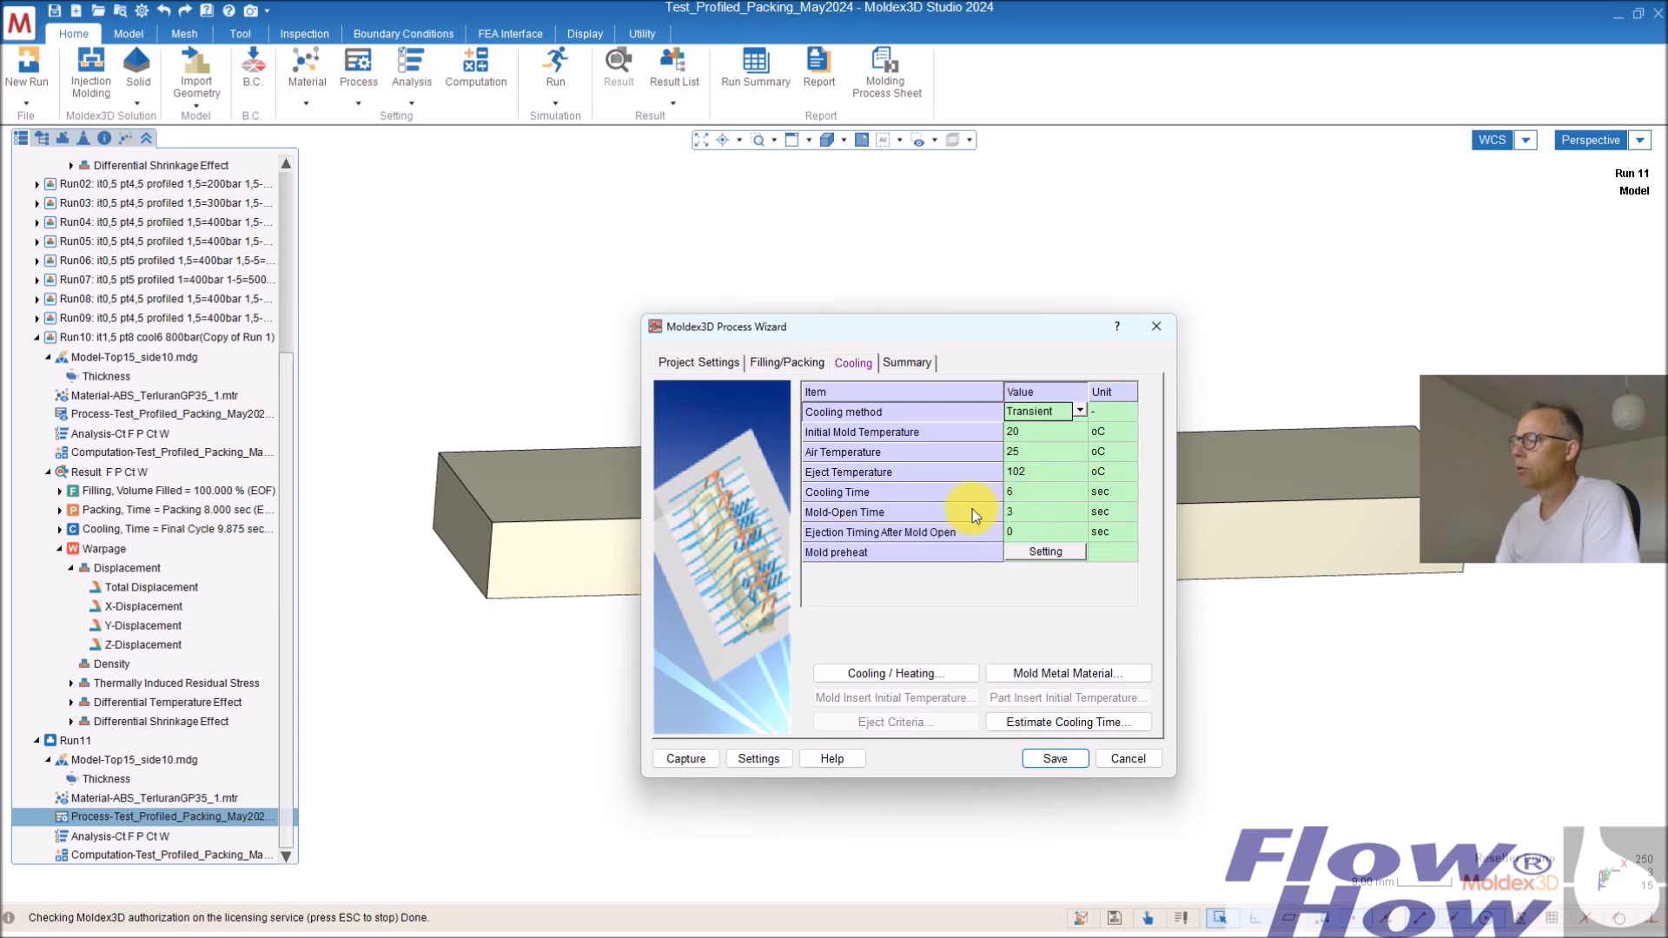
click(929, 676)
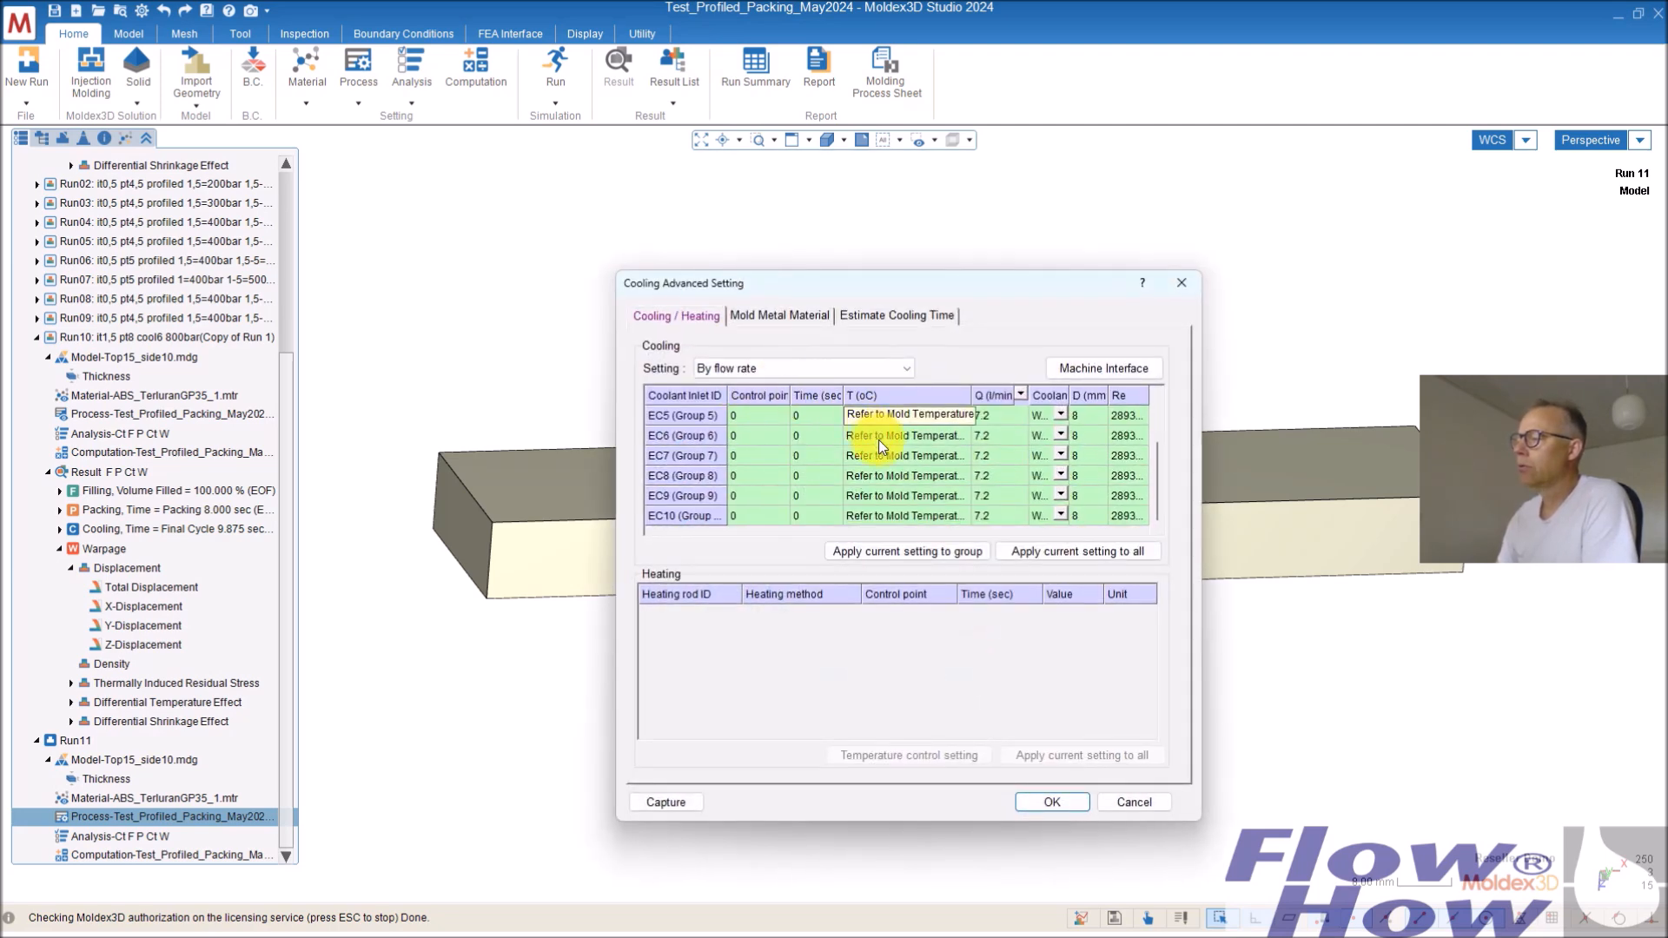
click(1069, 803)
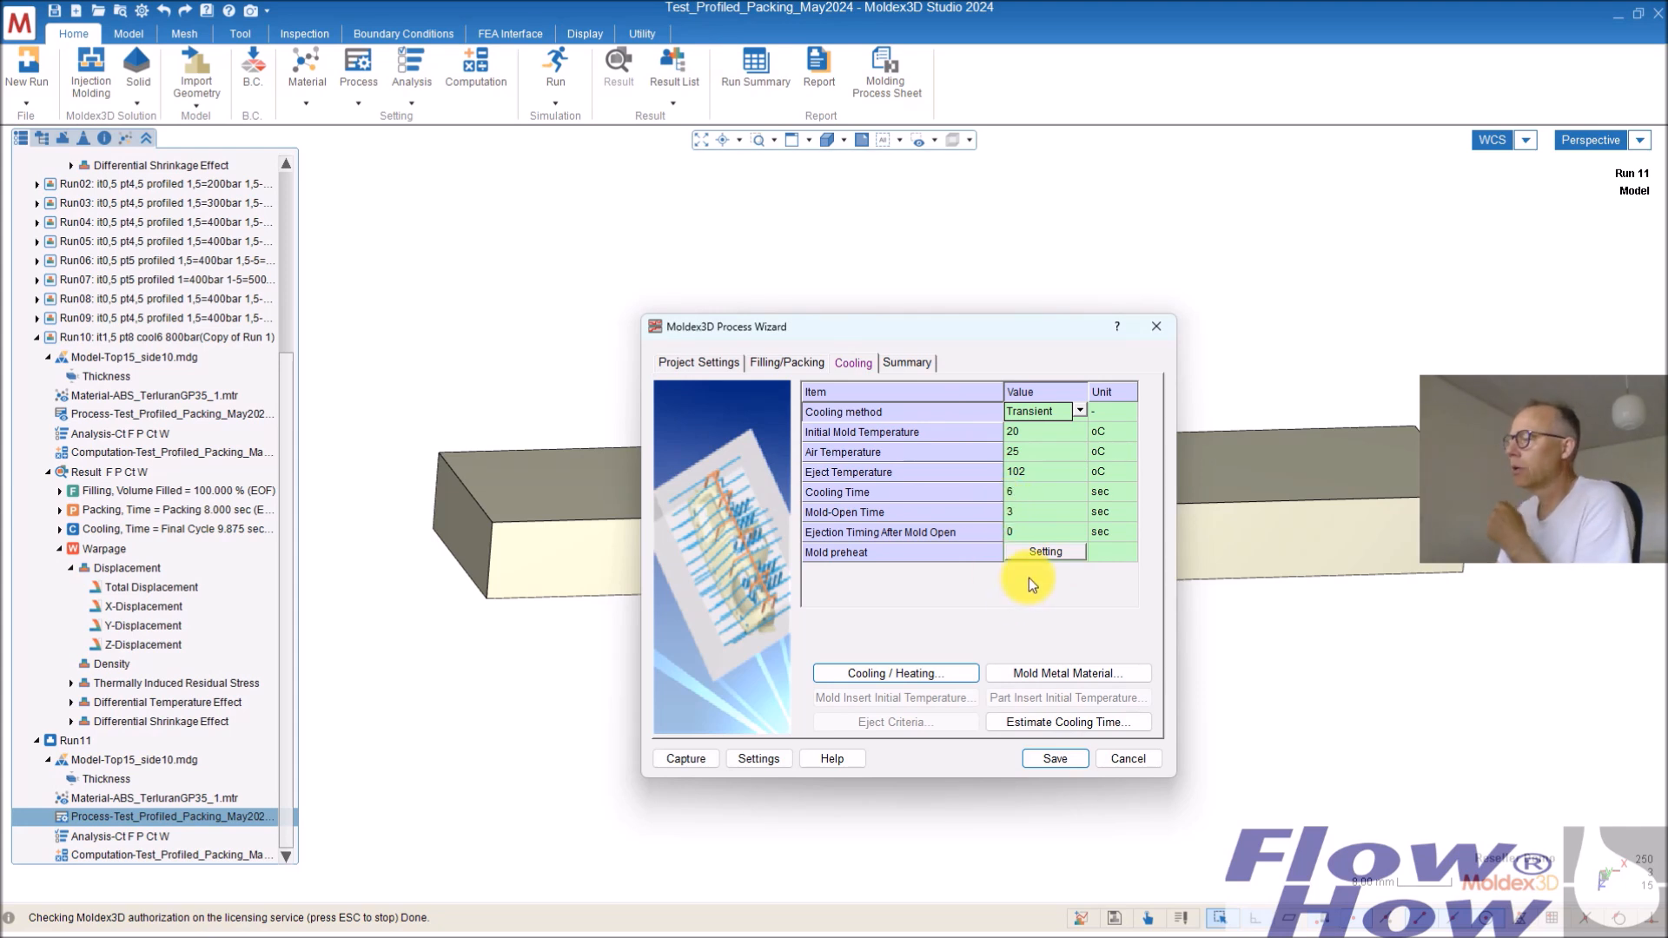
Save Run11's process settings and close the process wizard.
click(1066, 754)
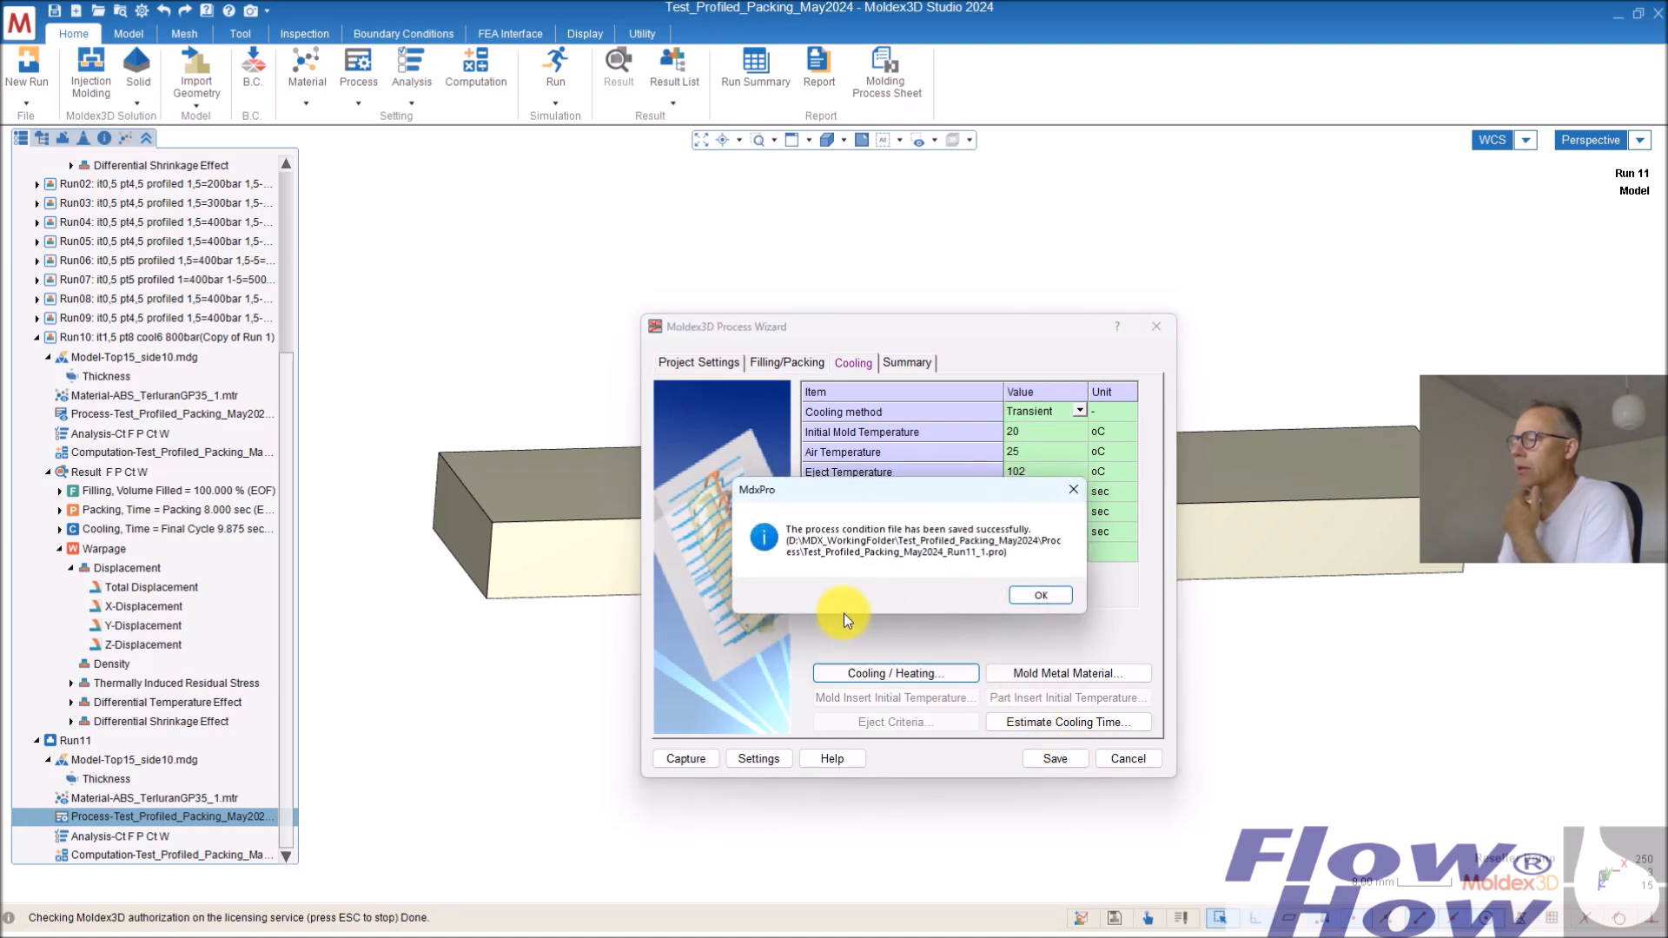
click(1033, 596)
click(1128, 755)
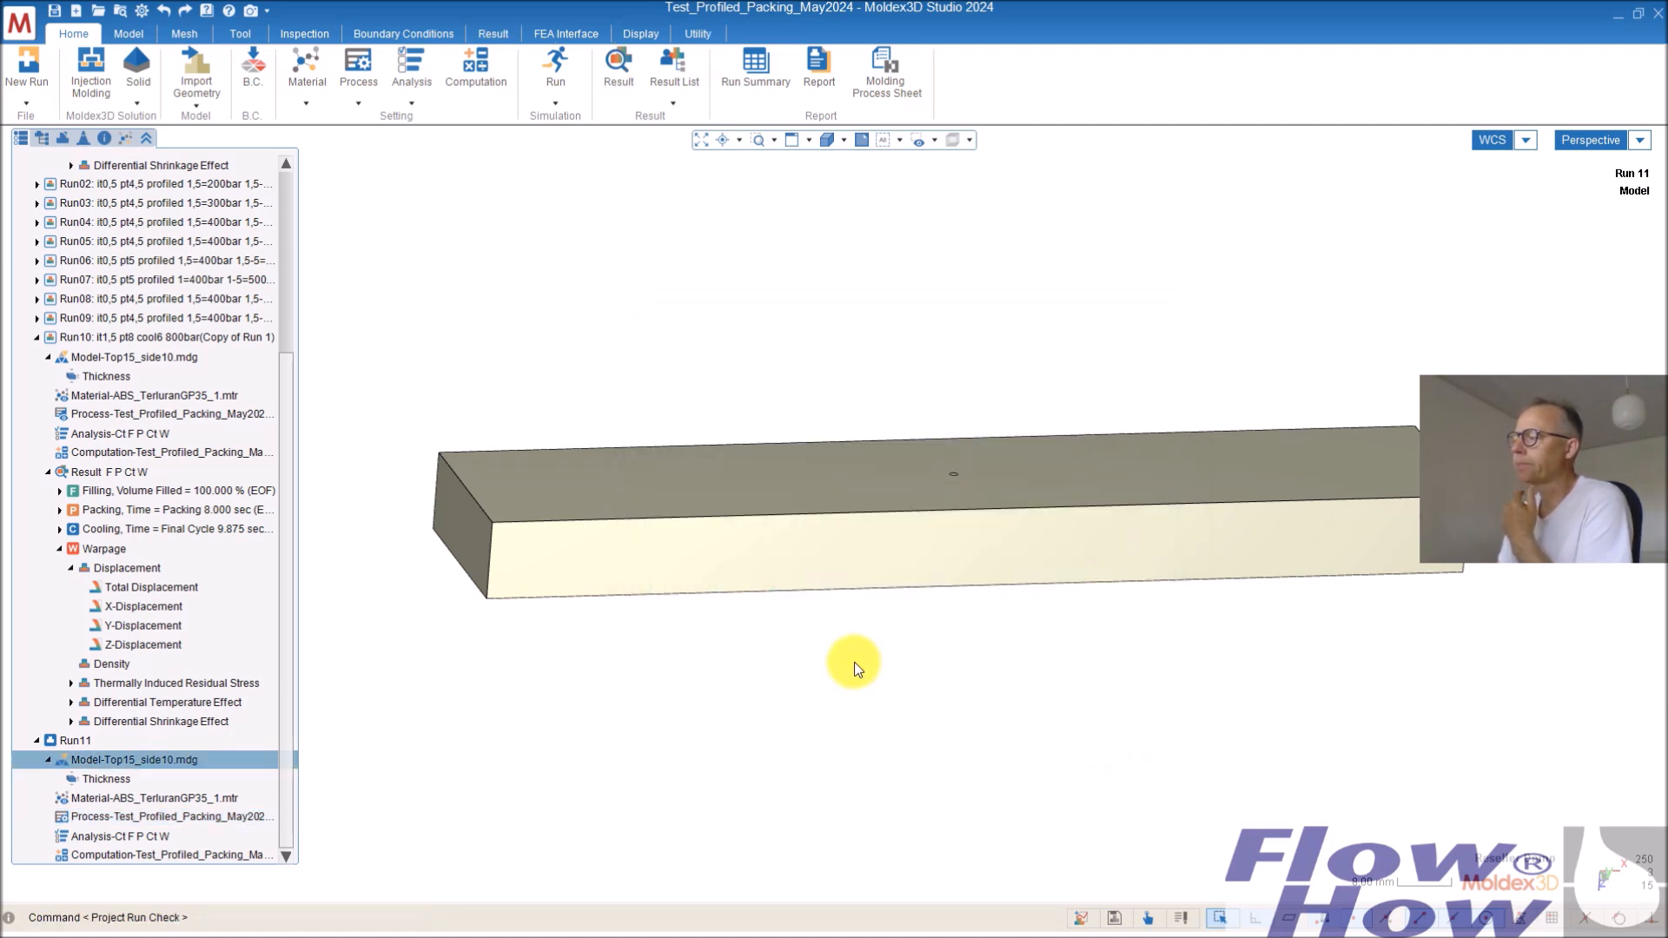
Review Run11's computation parameters, covering the packing output steps, the extended packing calculation and the warpage solver options.
drag(282, 679, 284, 726)
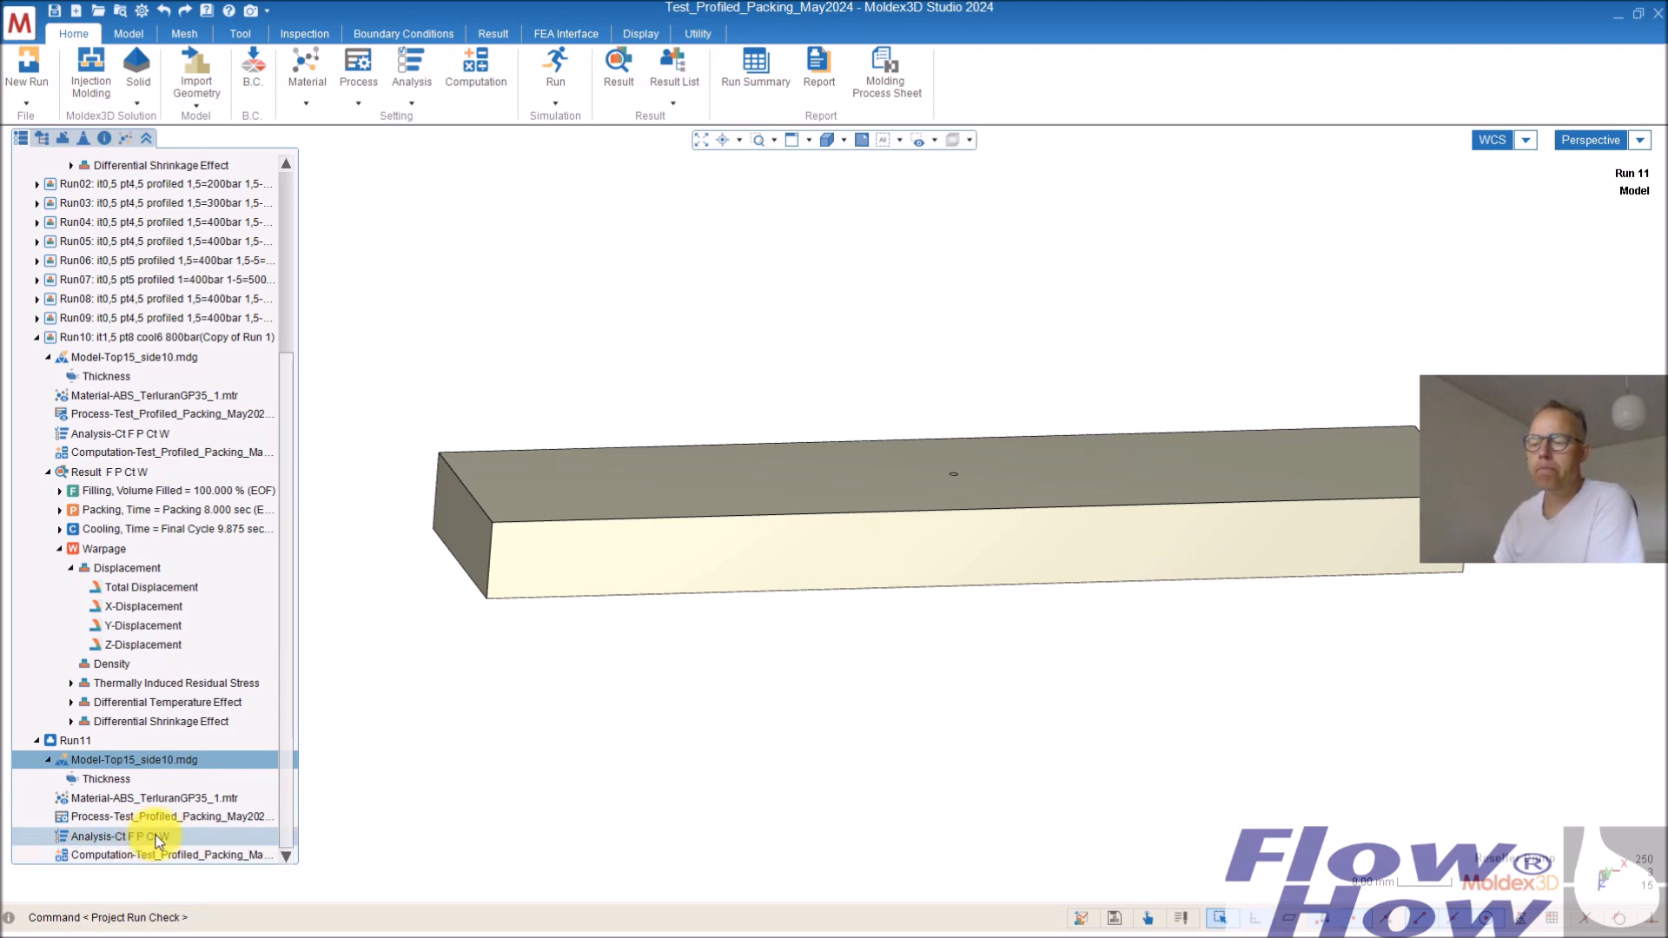
double_click(176, 852)
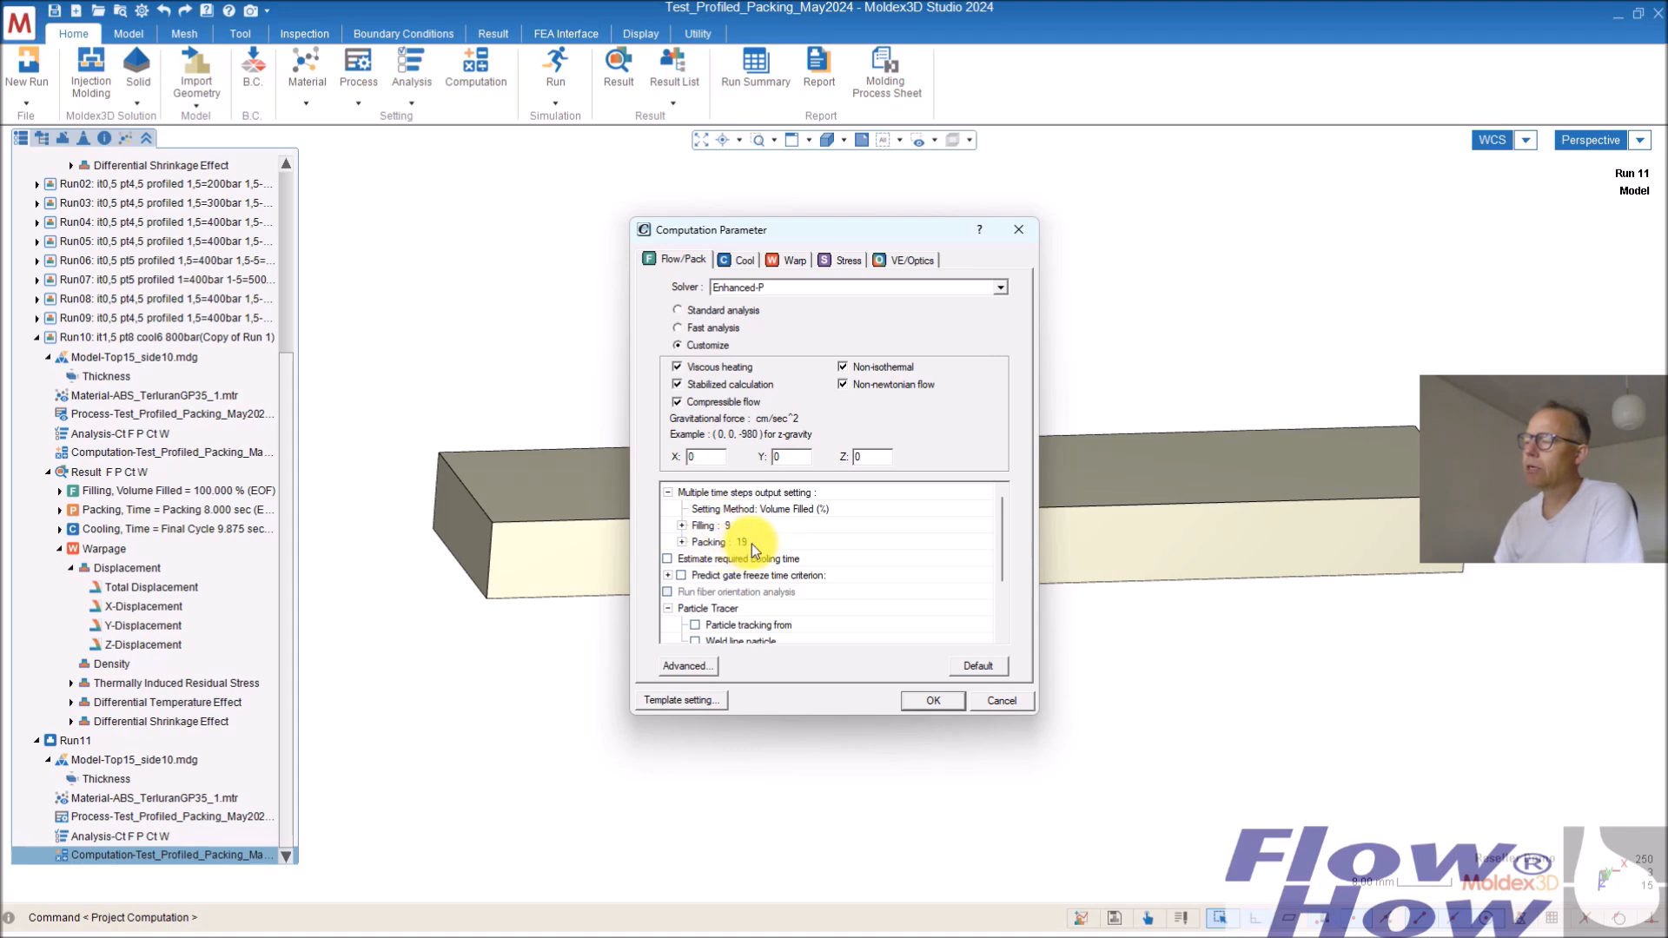
click(681, 541)
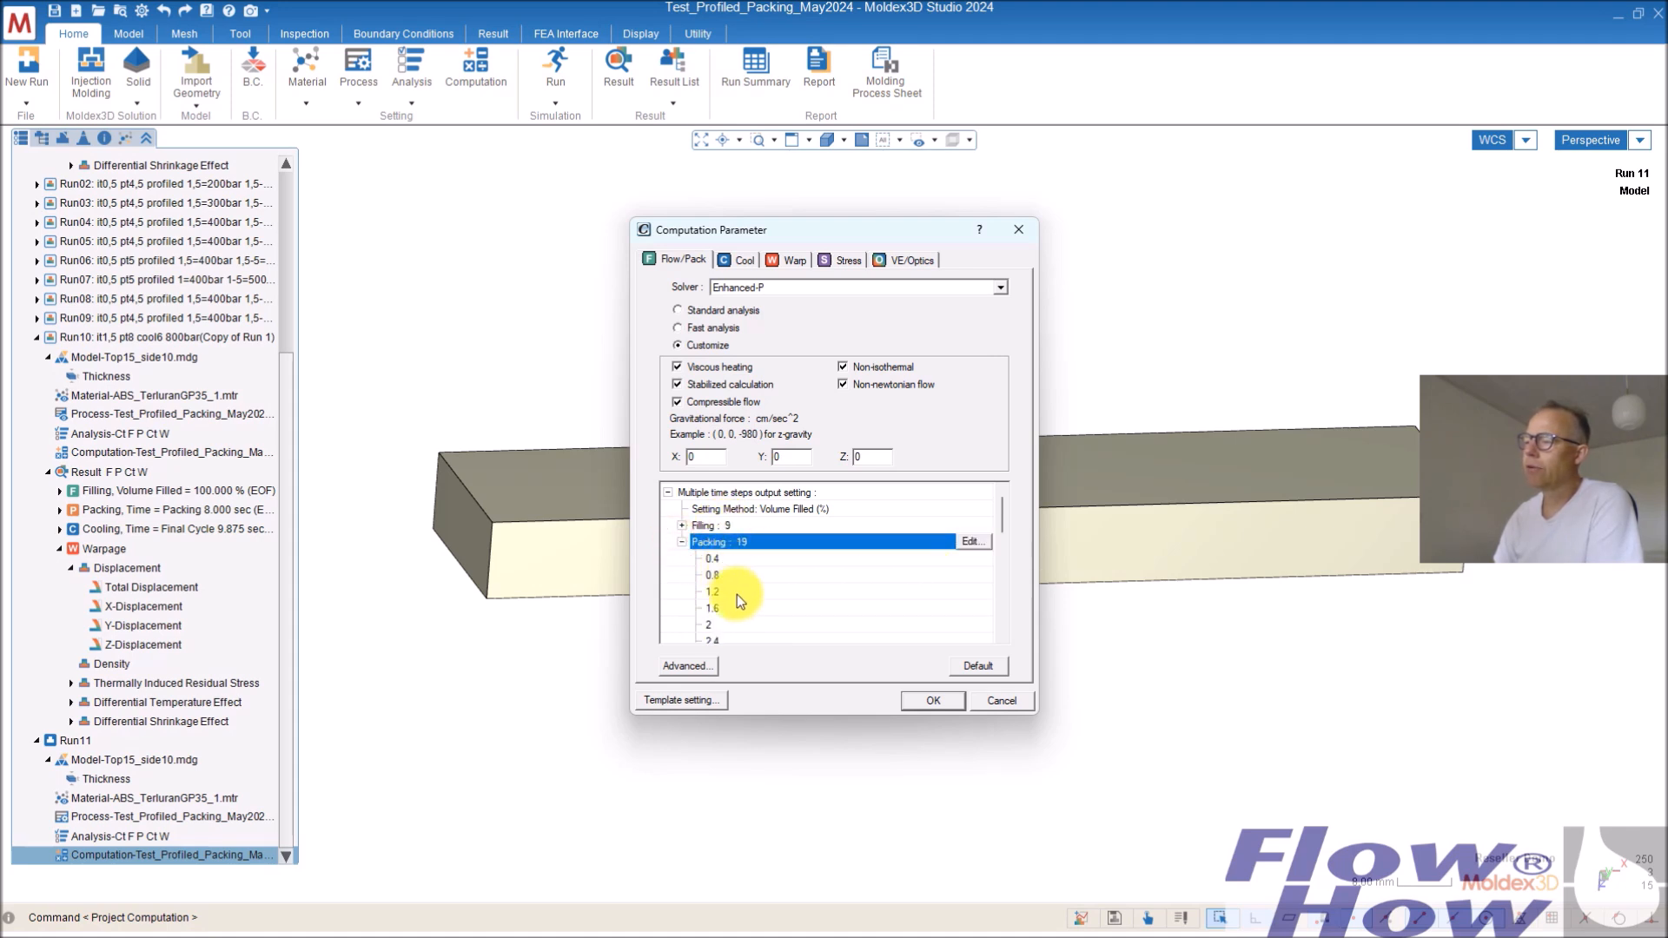
click(682, 541)
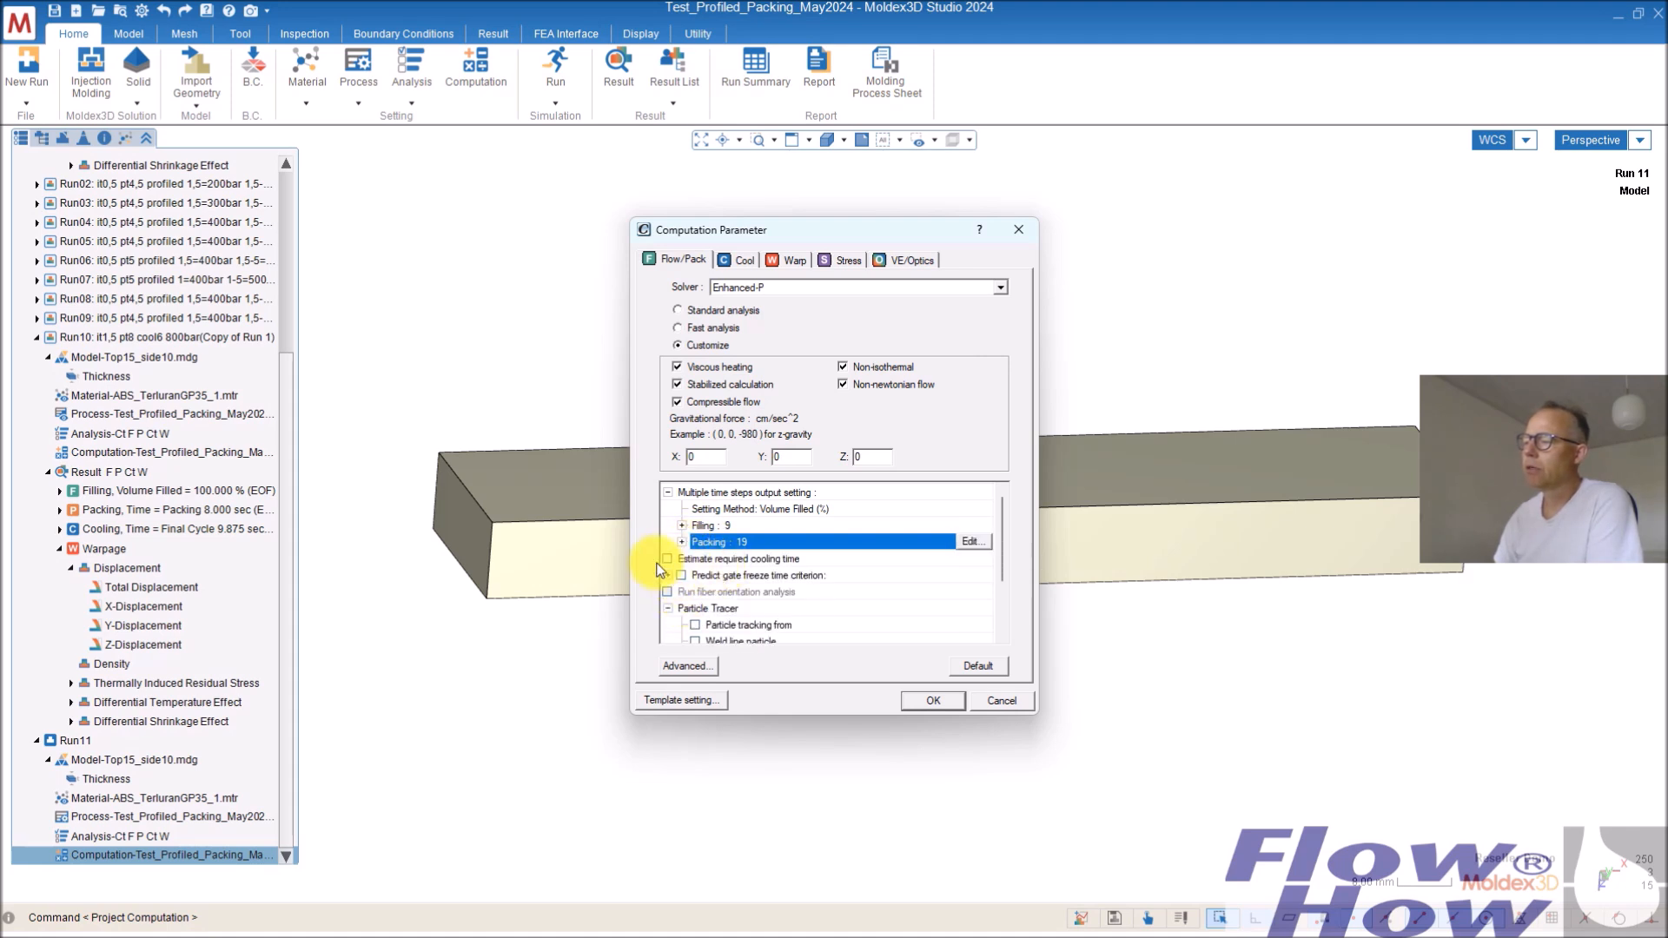
scroll(709, 585, down, 2)
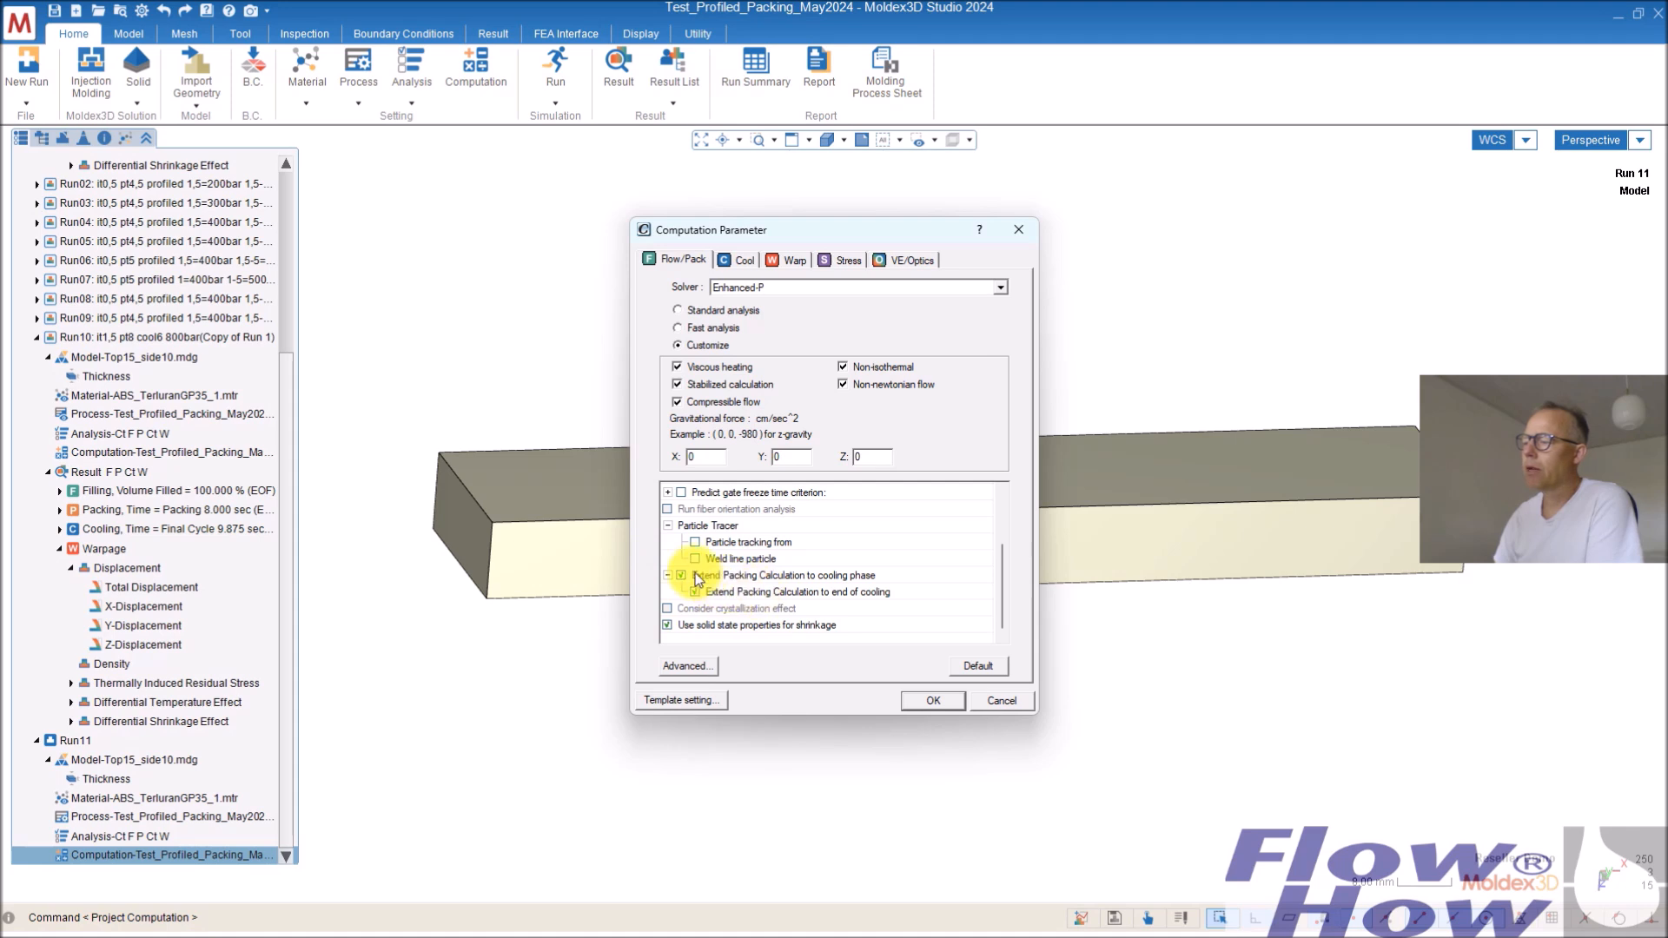
click(792, 258)
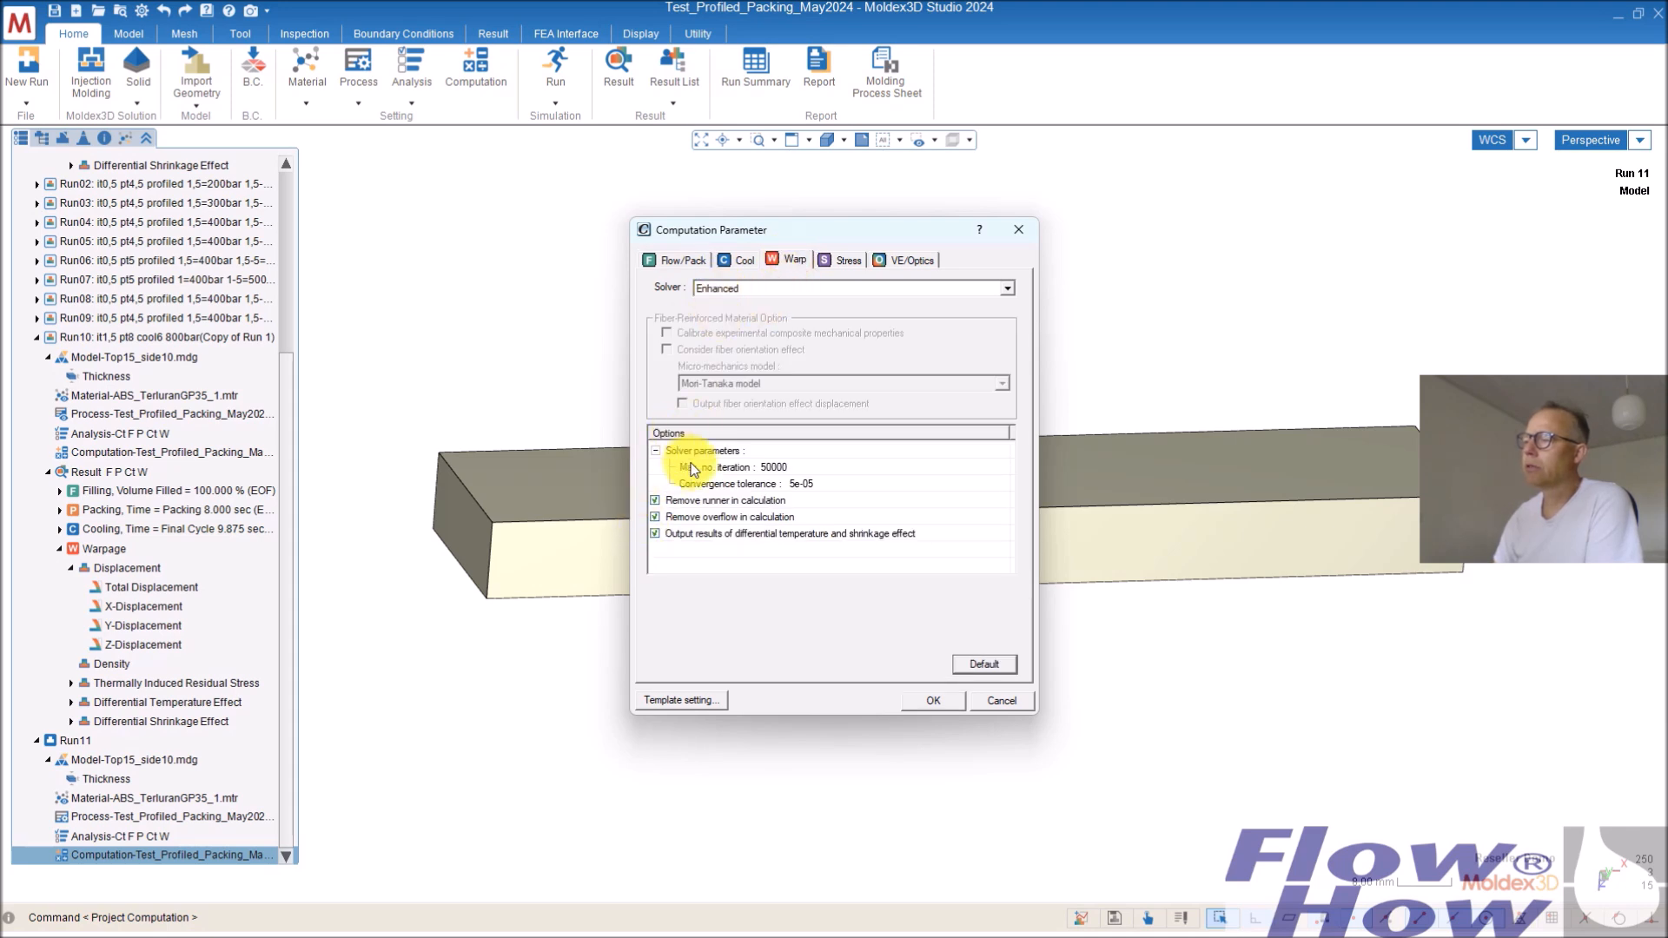
click(945, 702)
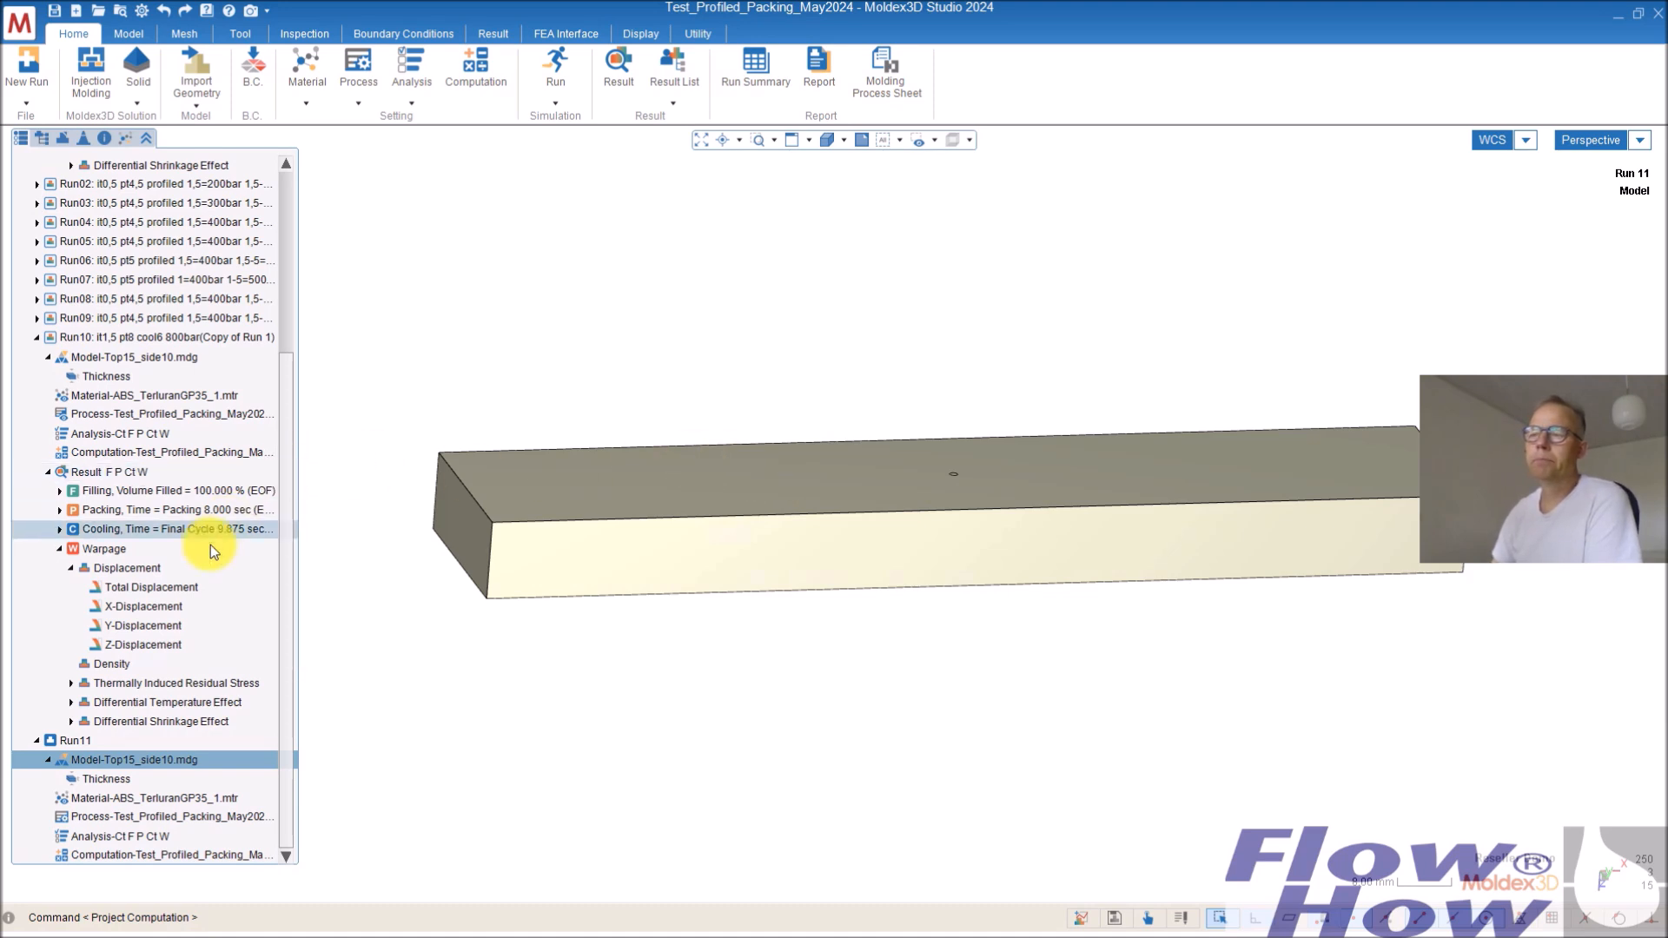
Switch to Run10 and display its filling melt front time result with the result animation controls at hand.
double_click(141, 339)
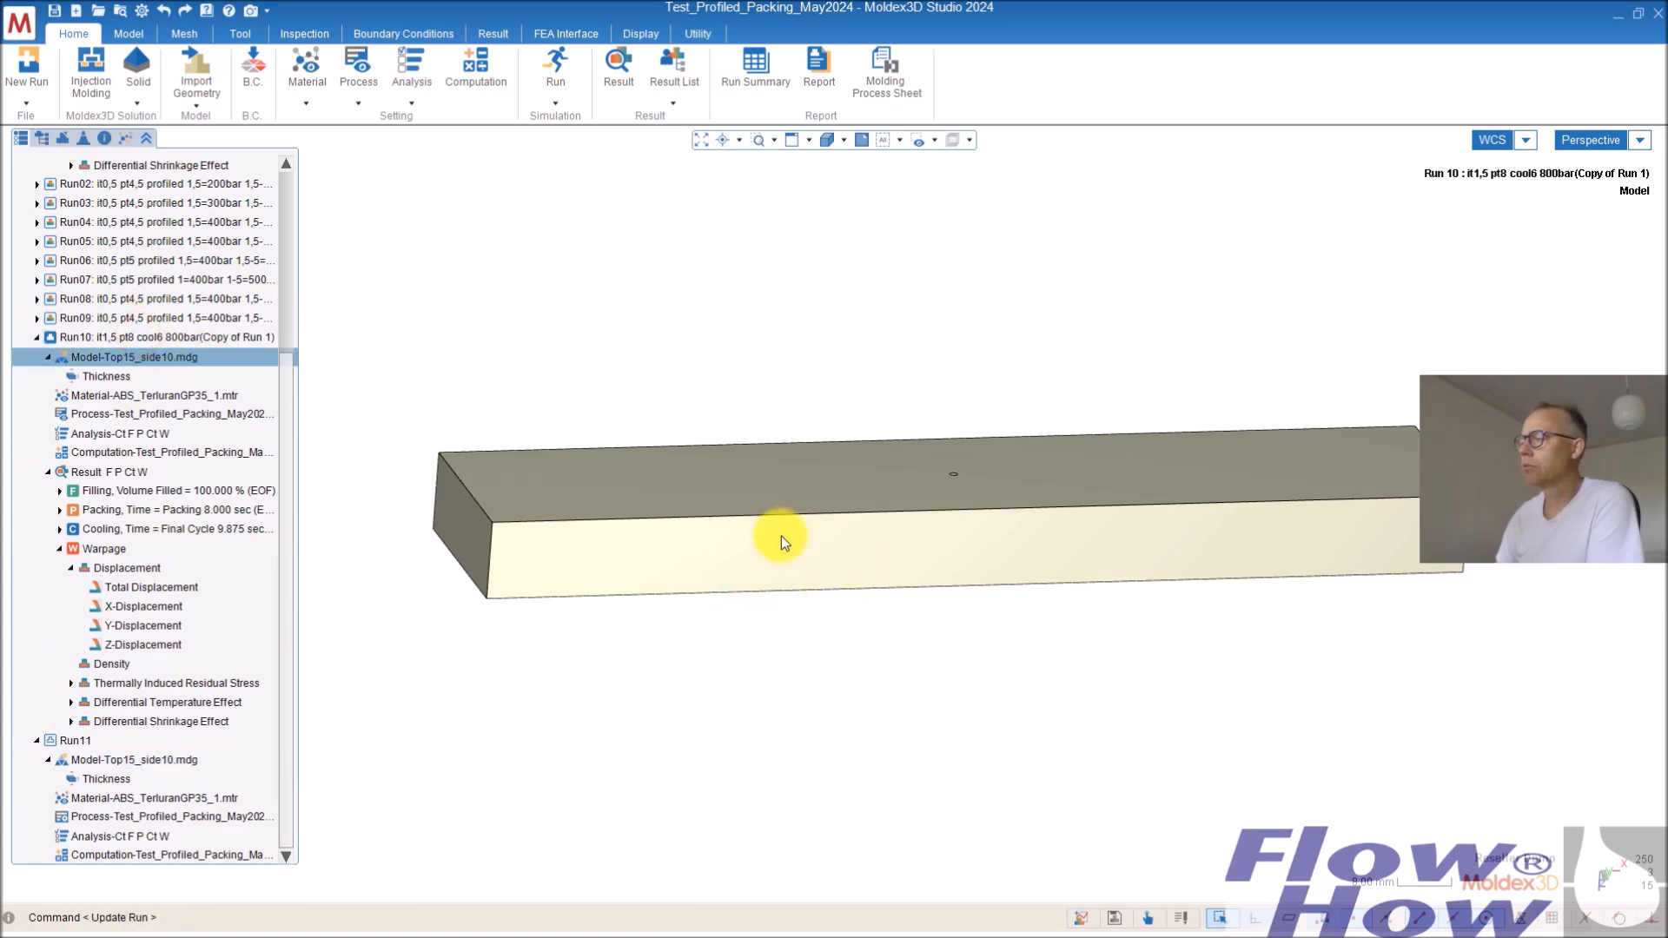
click(75, 337)
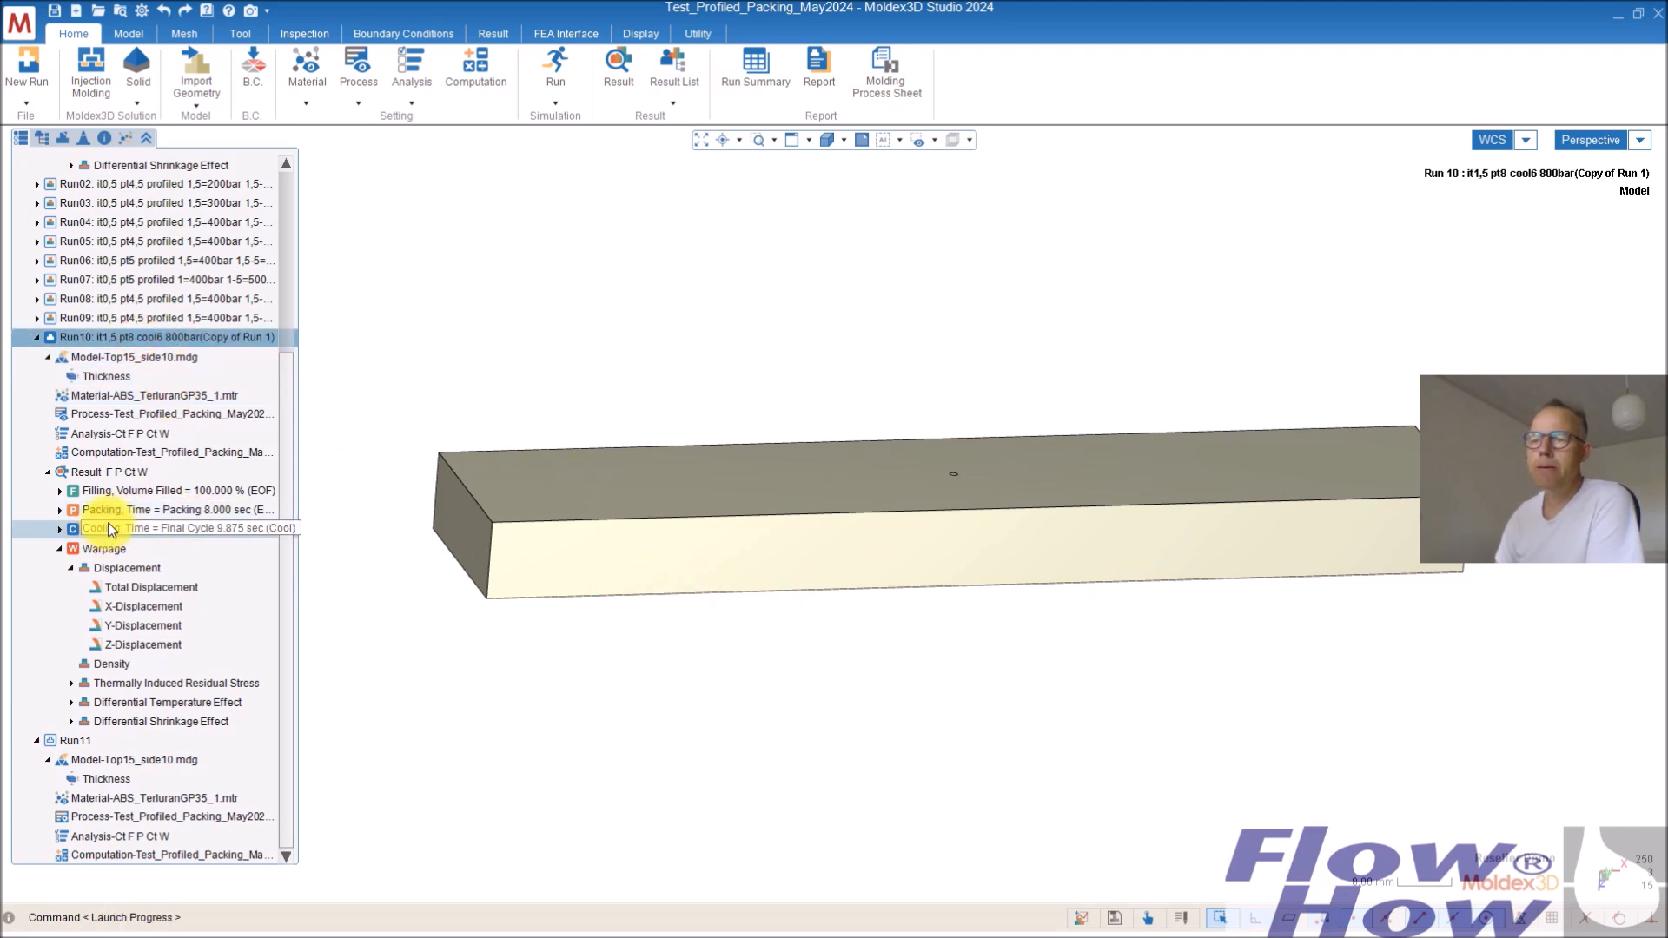
double_click(136, 490)
middle_drag(817, 536, 762, 580)
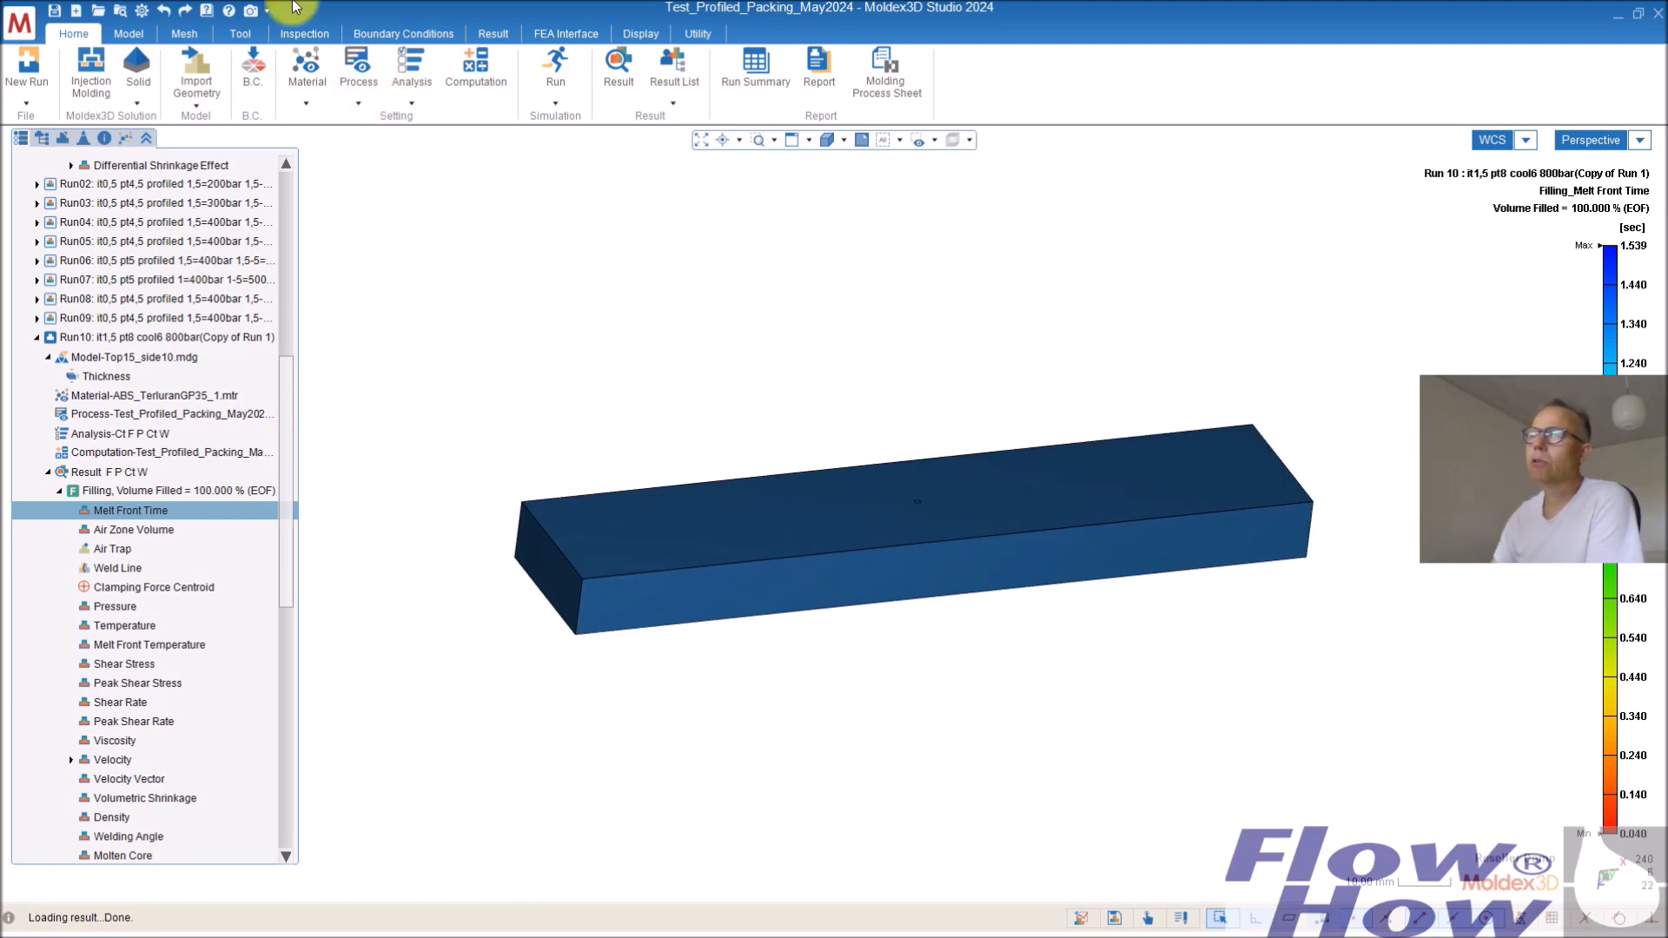
click(495, 33)
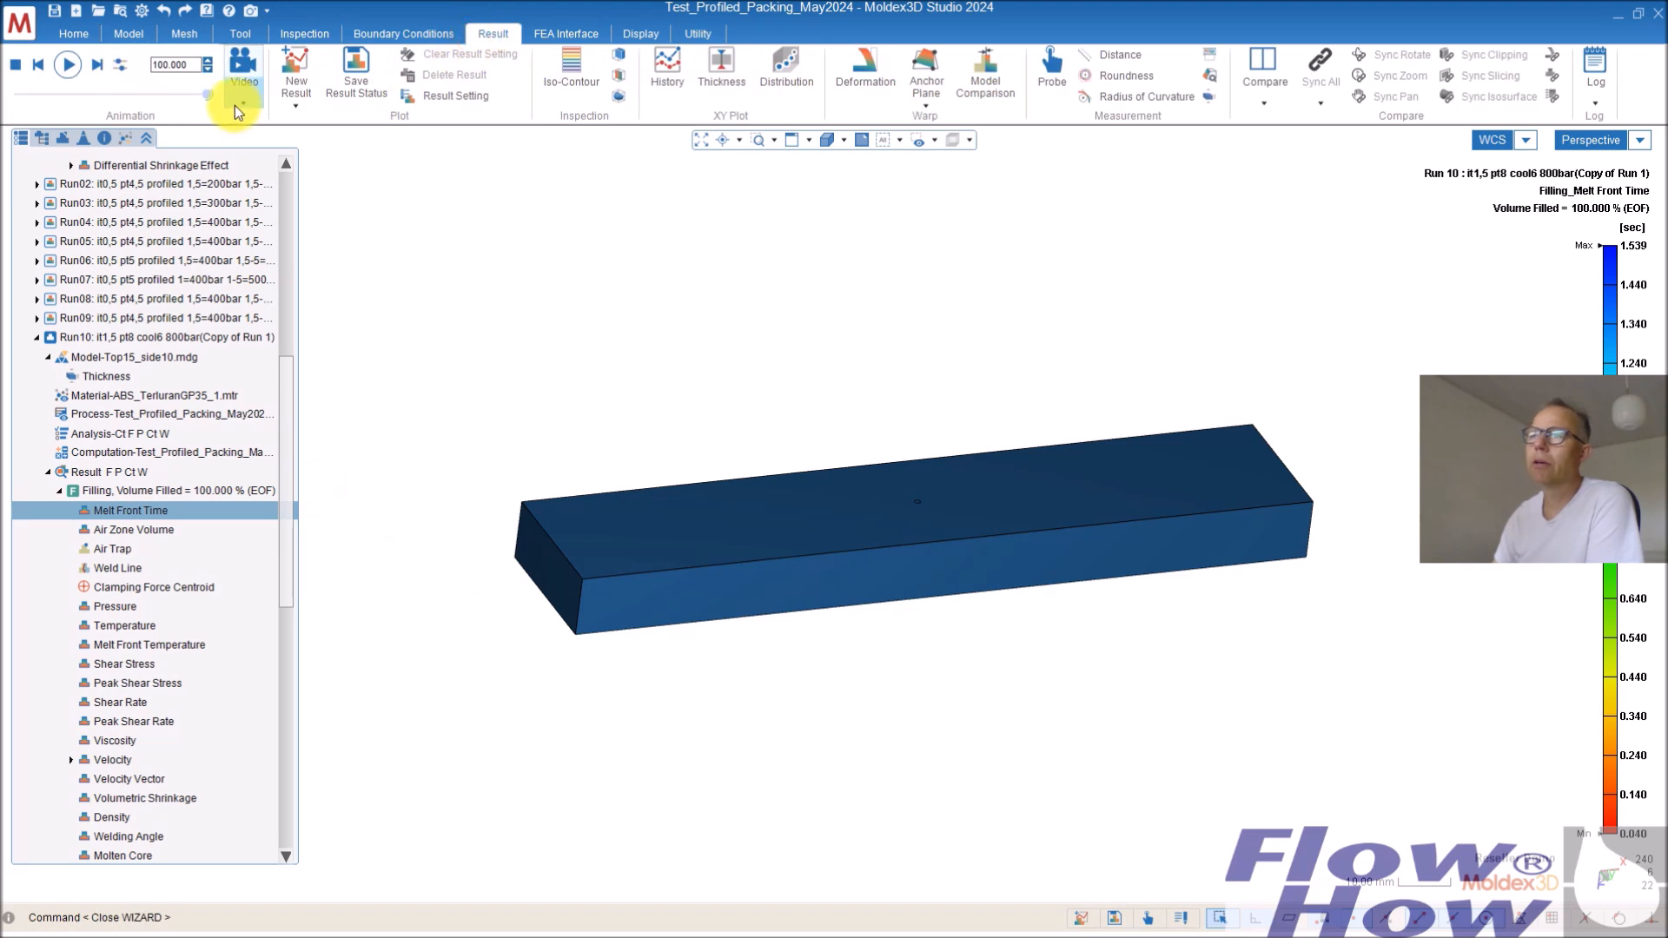
mouse_move(207, 93)
mouse_down()
mouse_move(126, 102)
mouse_move(235, 102)
mouse_up()
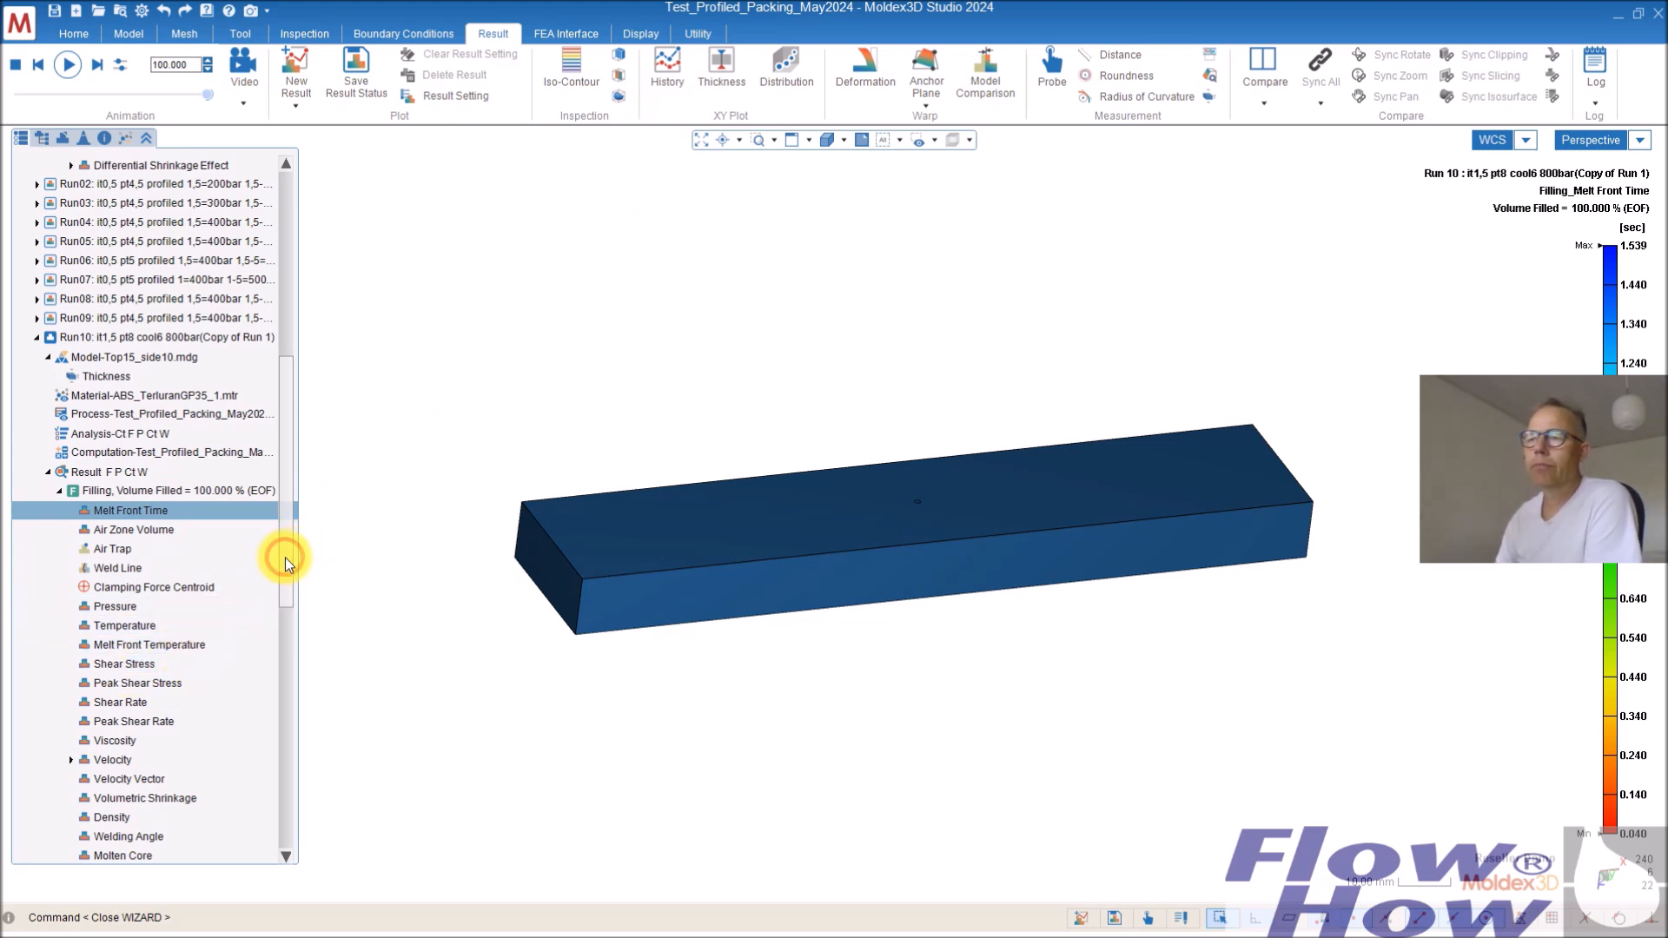
Make Run11 the active run and add the remark "it 1,5 pt8 cool6 800bar" to it.
drag(285, 558, 305, 776)
double_click(135, 773)
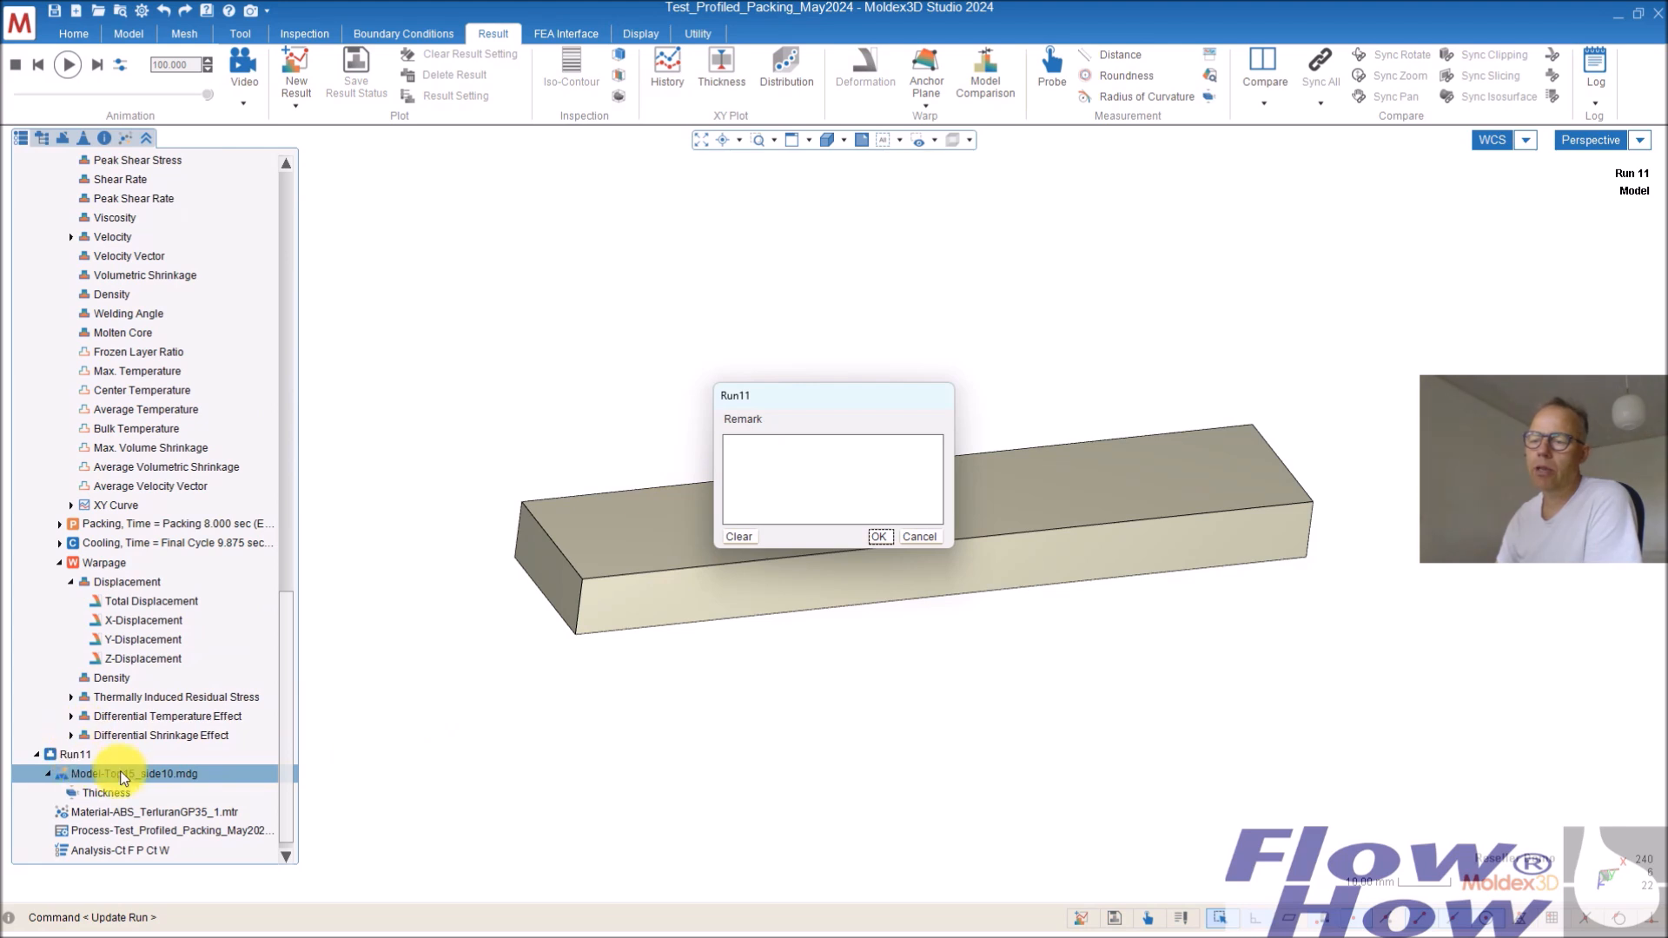
click(780, 460)
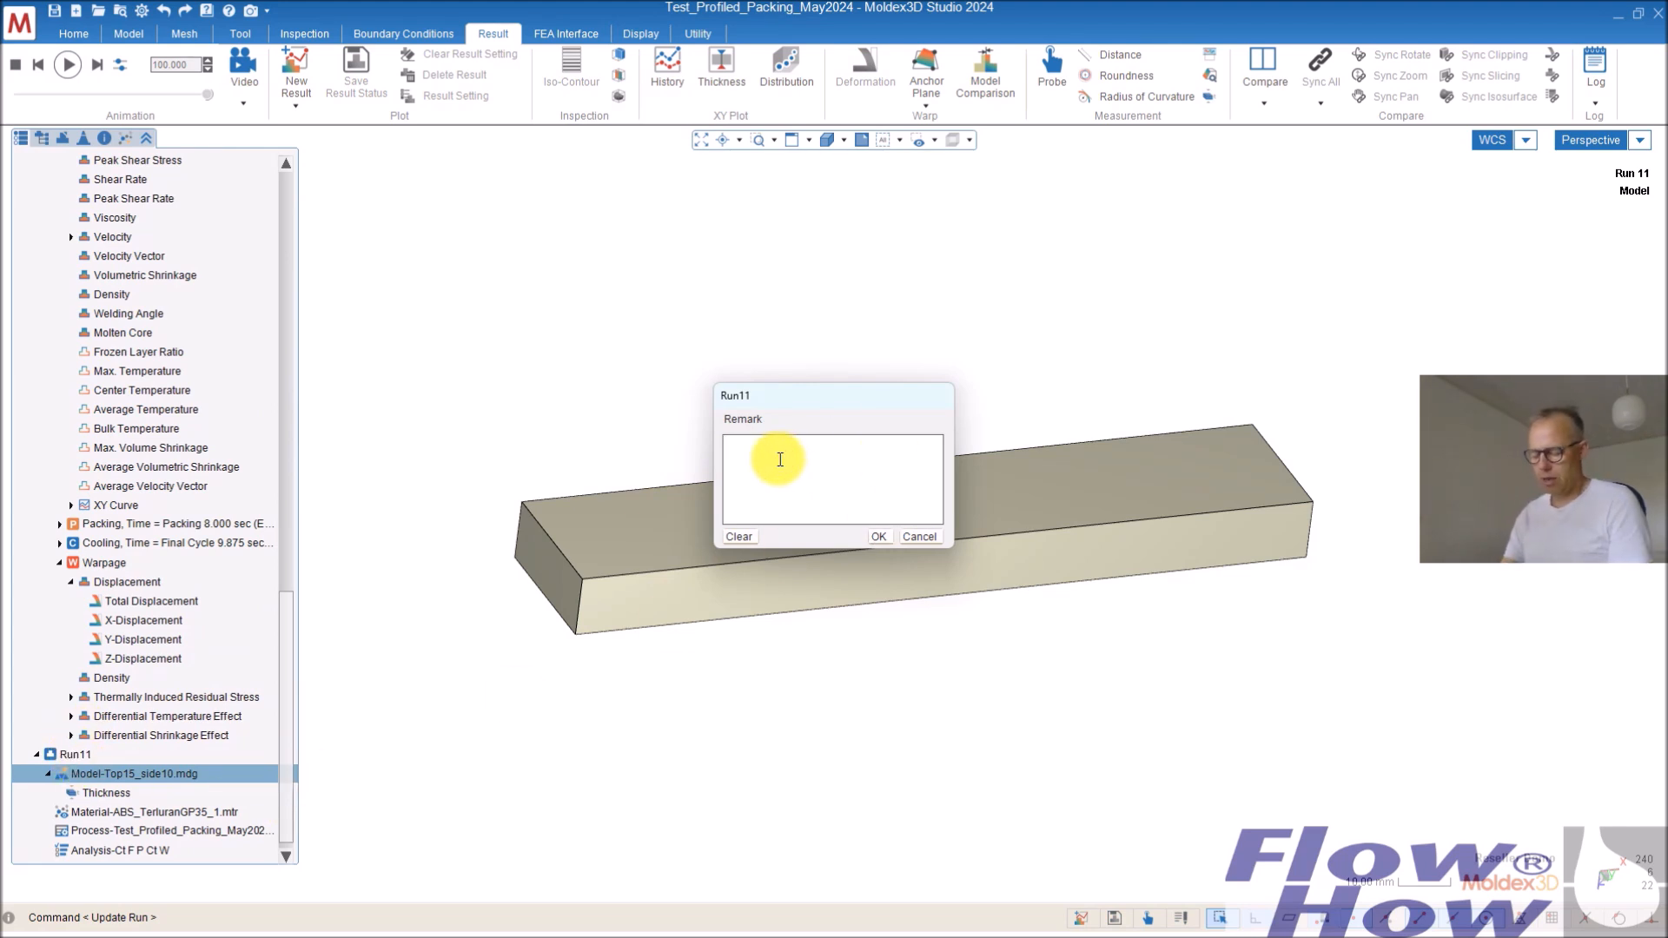
text(it 1,5 pt8)
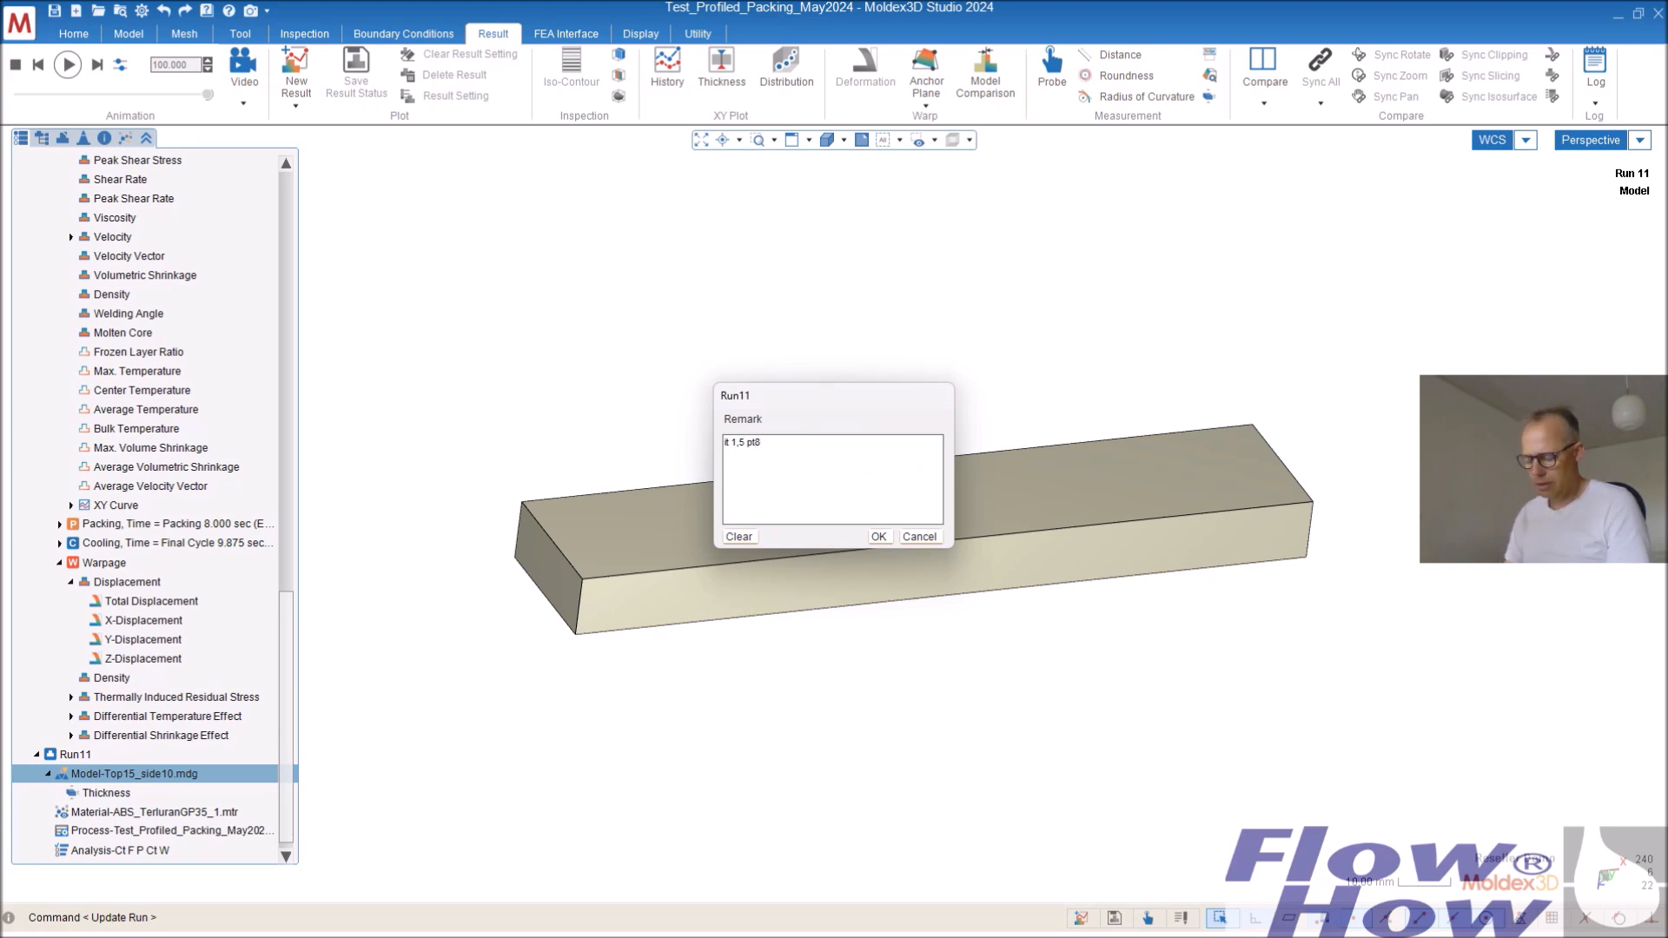
text( cool6 800ba)
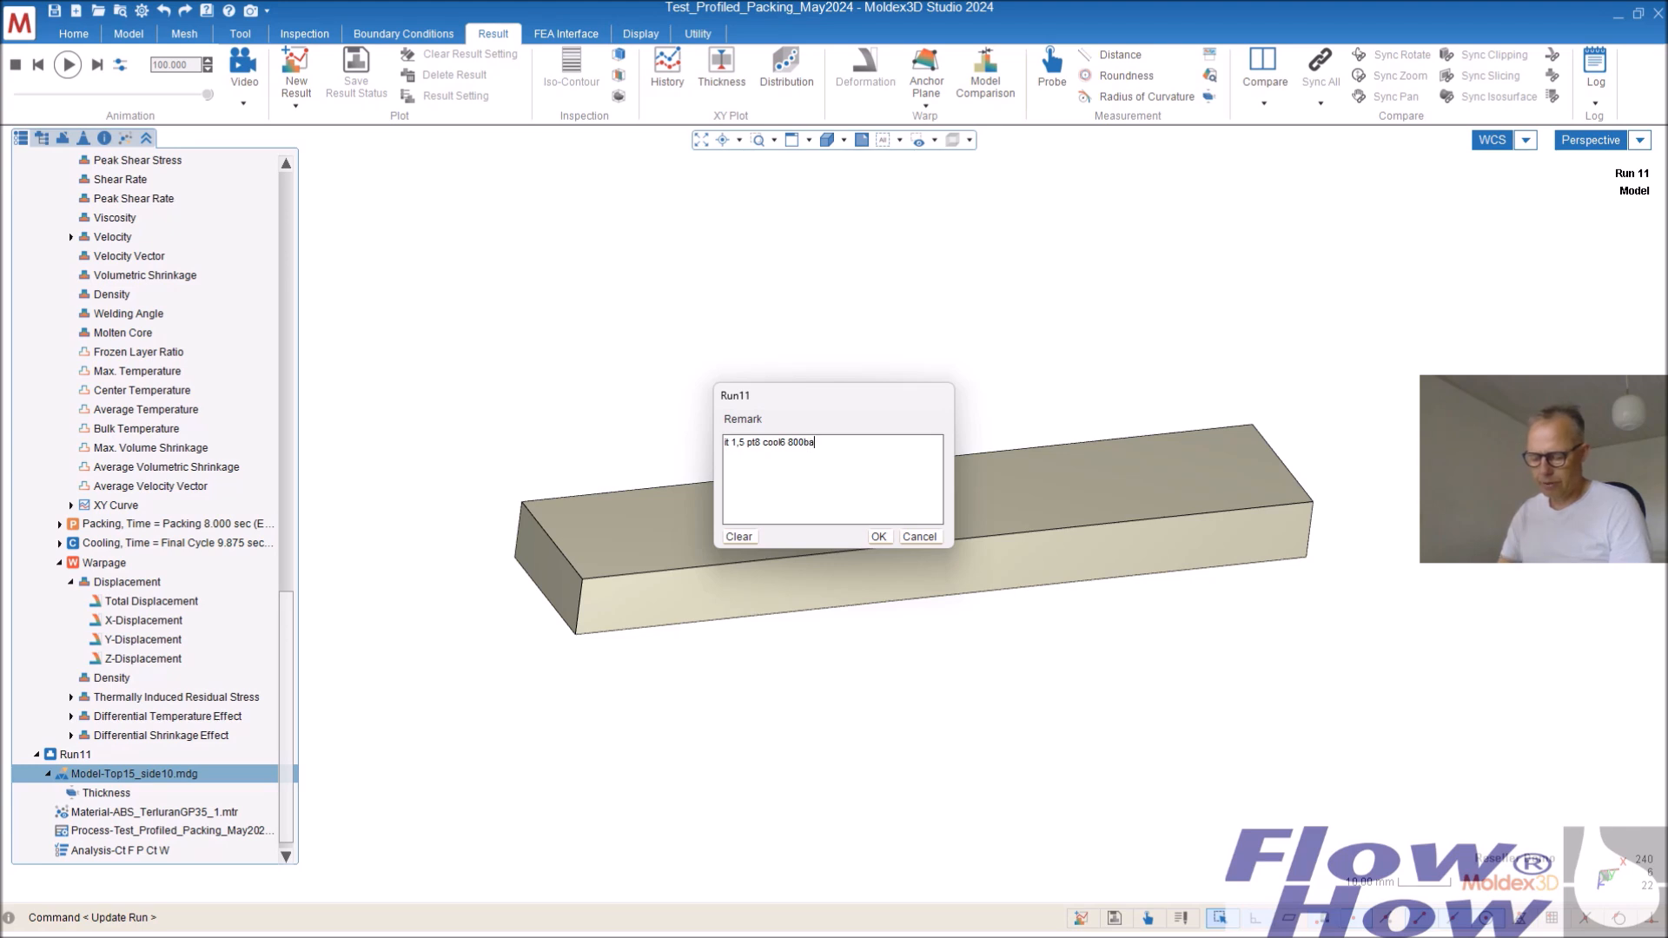
key(Return)
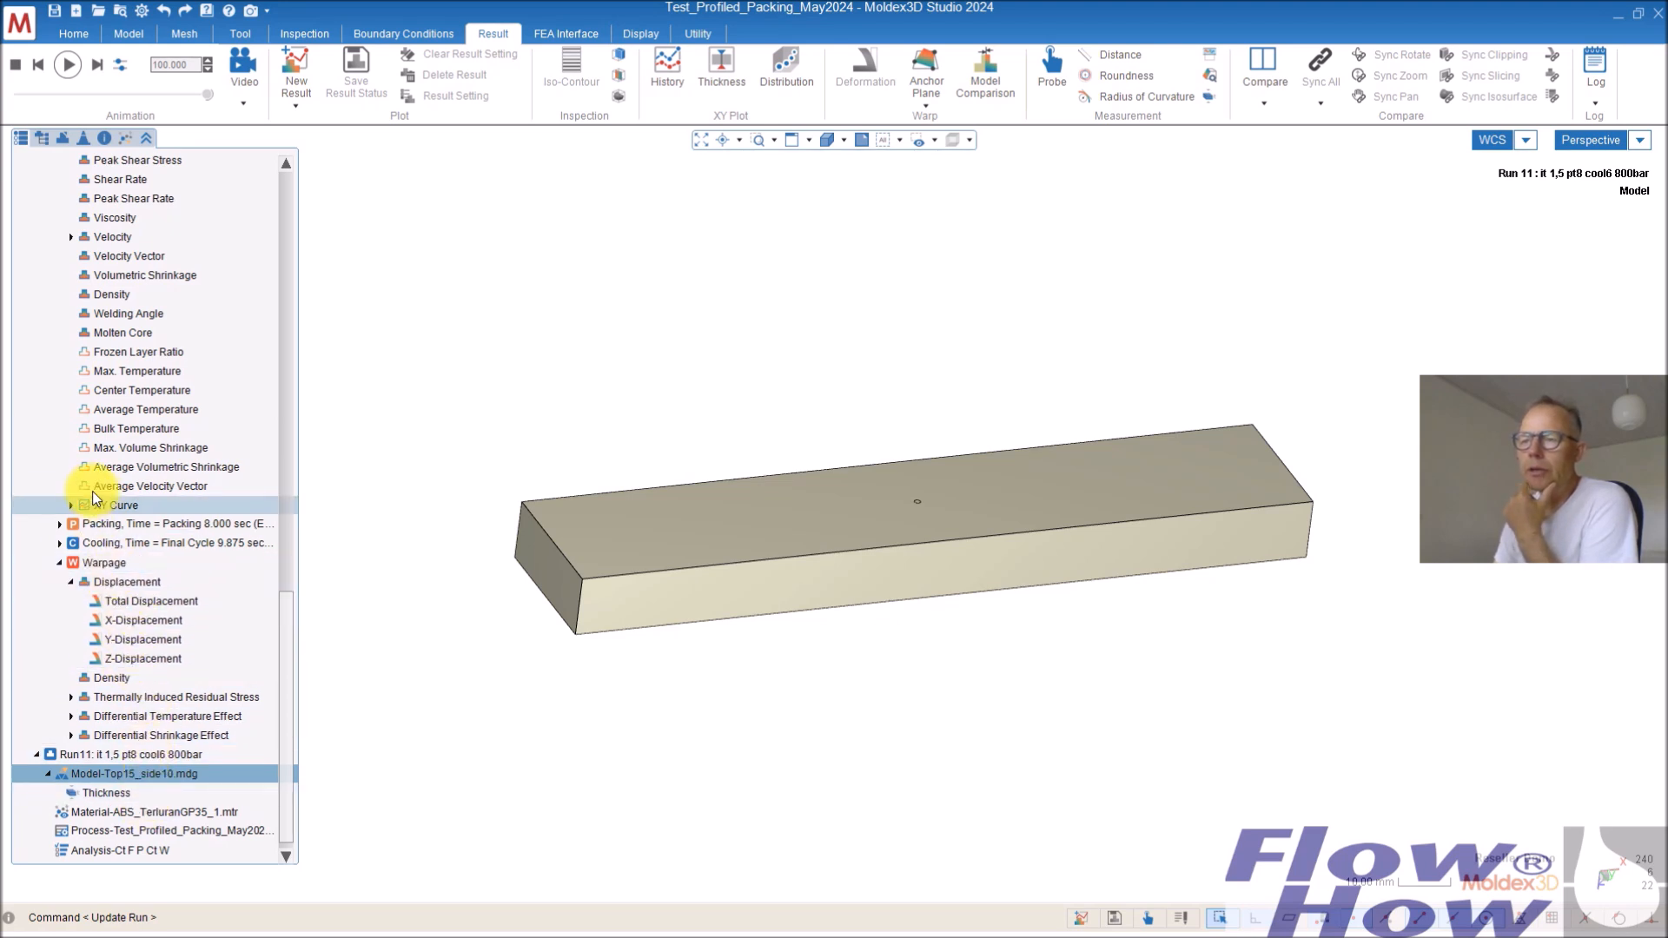
Show Run10's melt front time and melt front temperature results, and examine the temperature distribution on the bar's top and side.
scroll(130, 531, up, 2)
scroll(131, 532, up, 2)
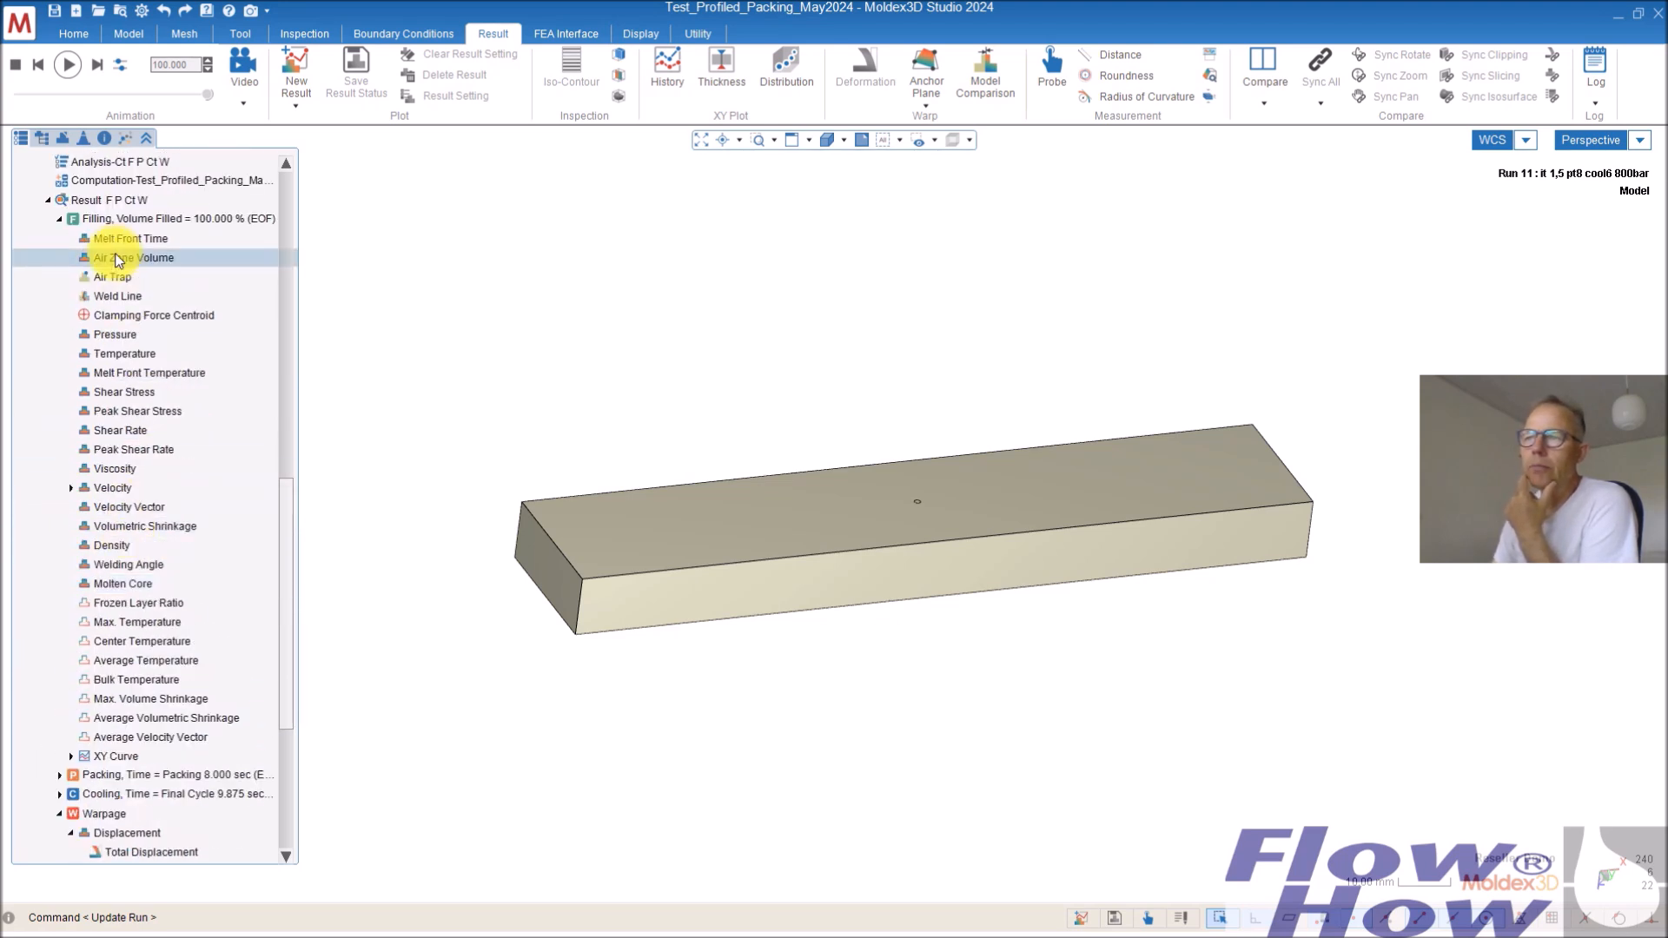
click(135, 240)
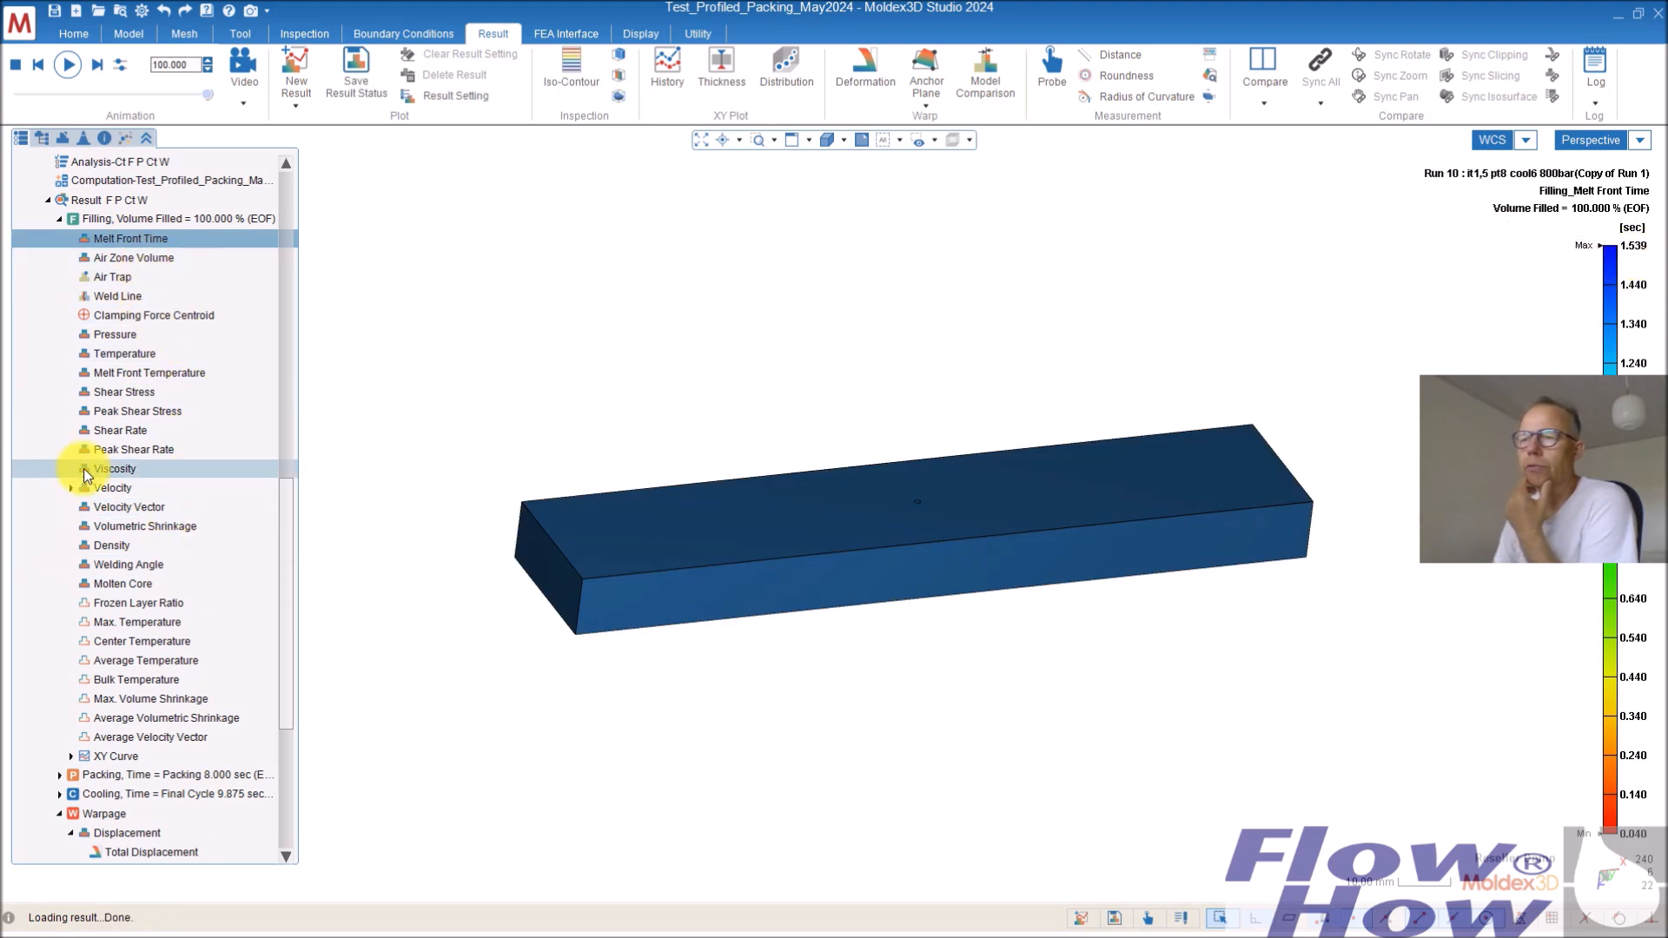
click(149, 373)
middle_drag(894, 715, 971, 556)
mouse_move(1589, 248)
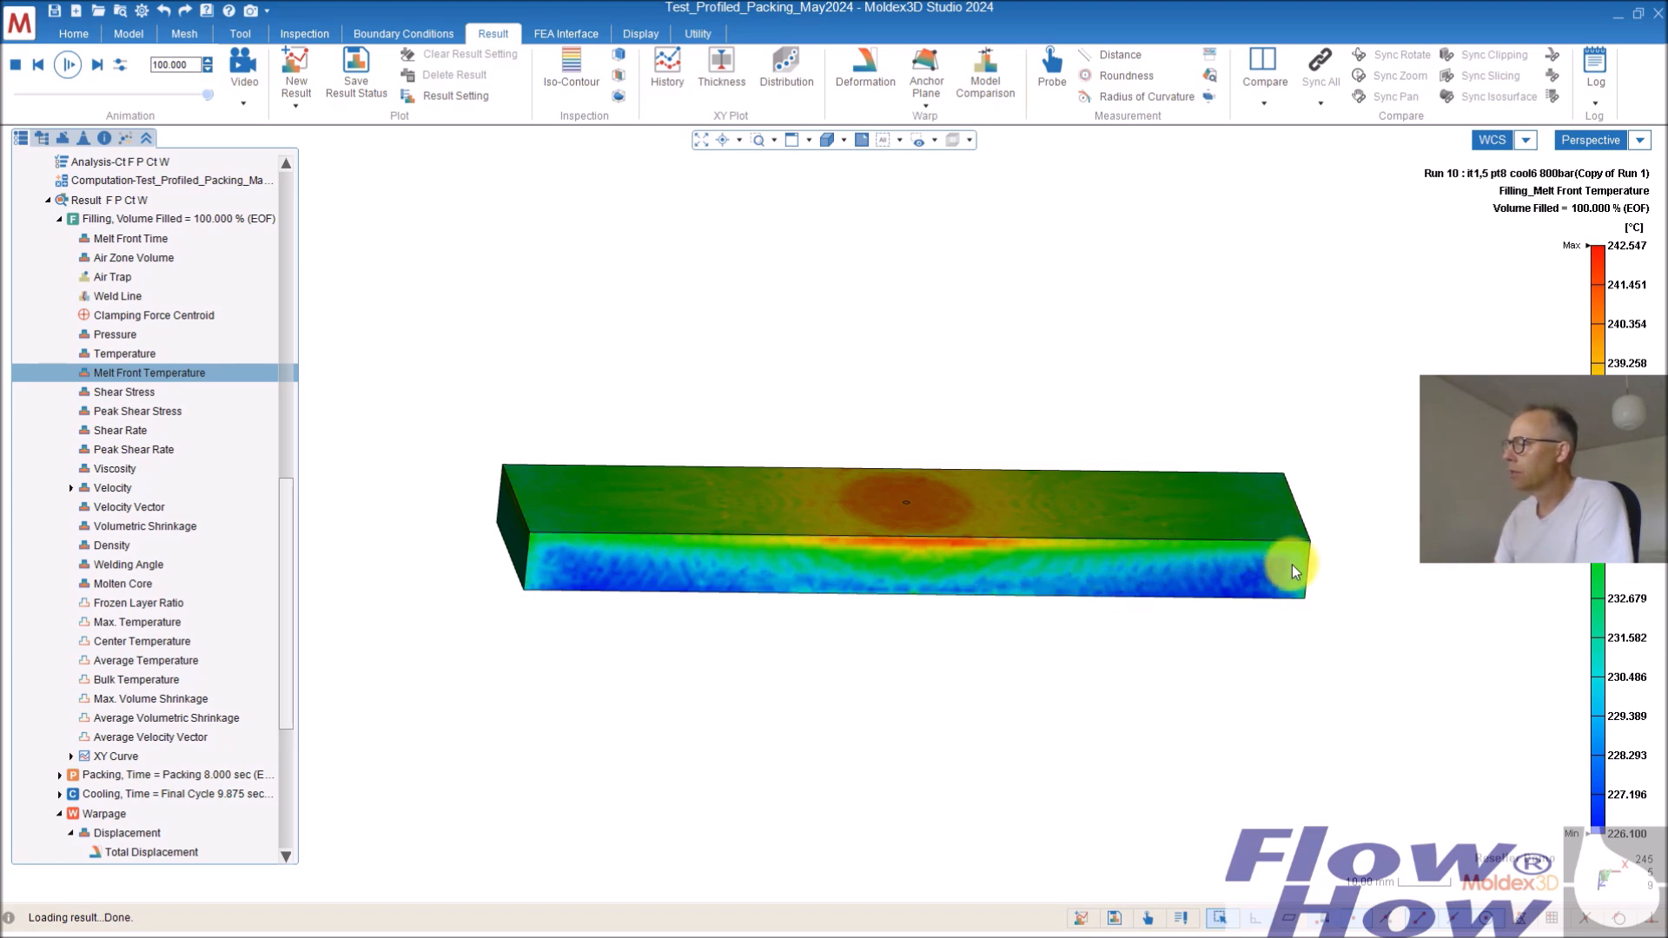
mouse_move(956, 488)
middle_down()
mouse_move(966, 502)
mouse_move(917, 530)
middle_up()
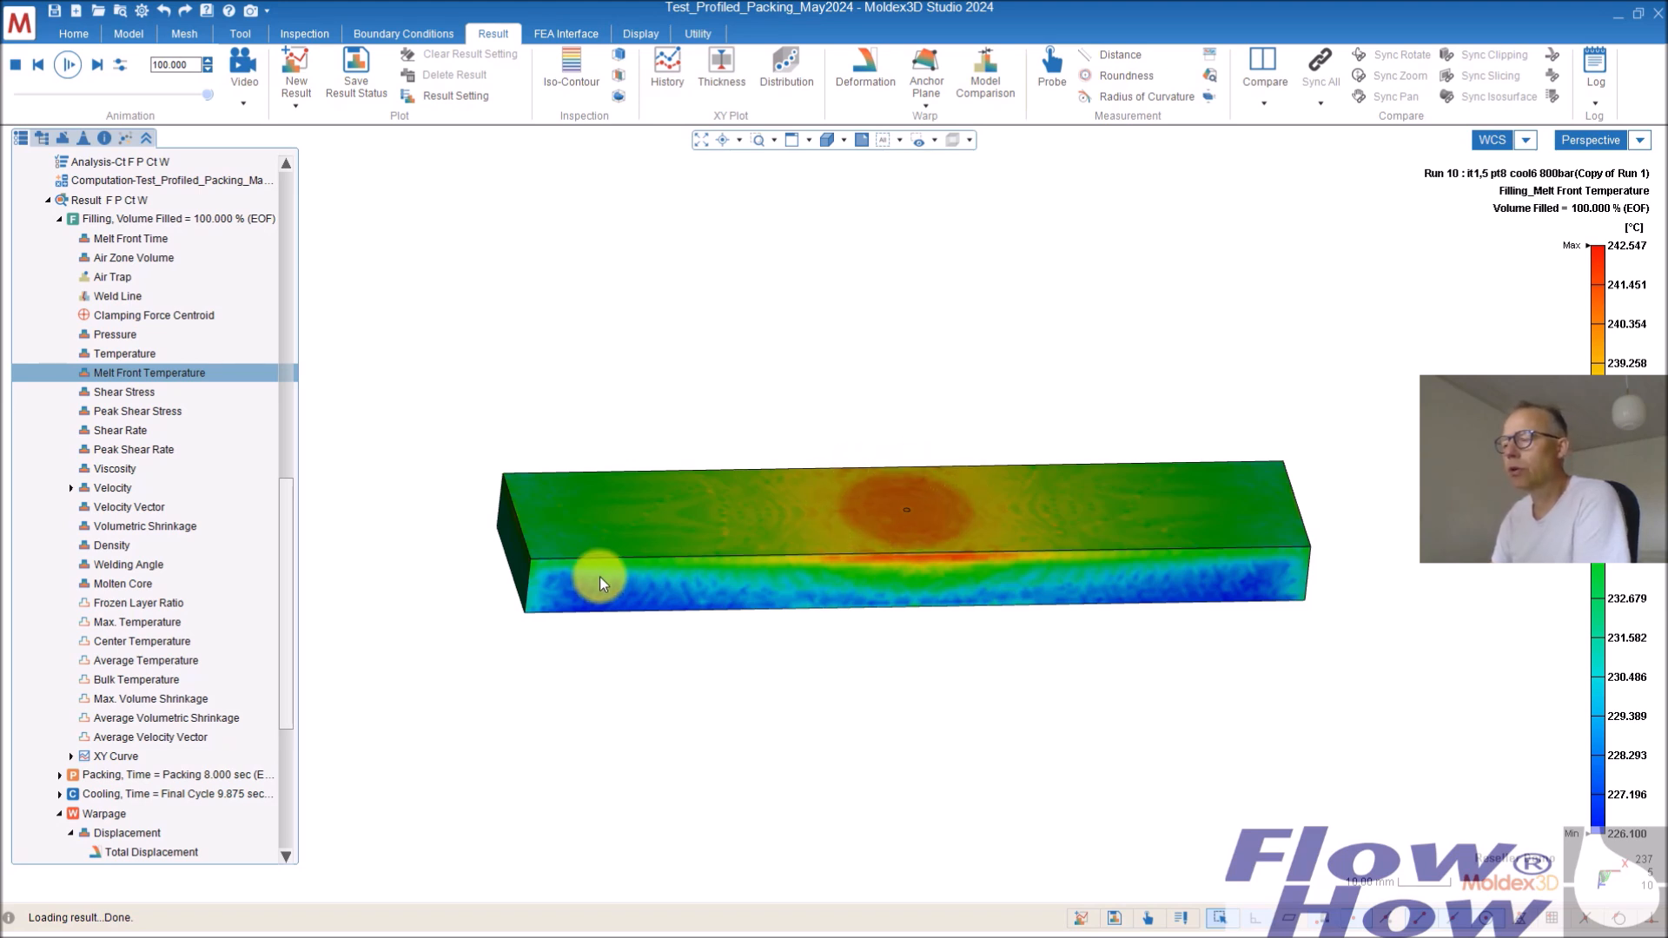
Plot Run10's filling sprue pressure history curve, inspect it at the end of filling, and close the plot.
scroll(600, 576, up, 2)
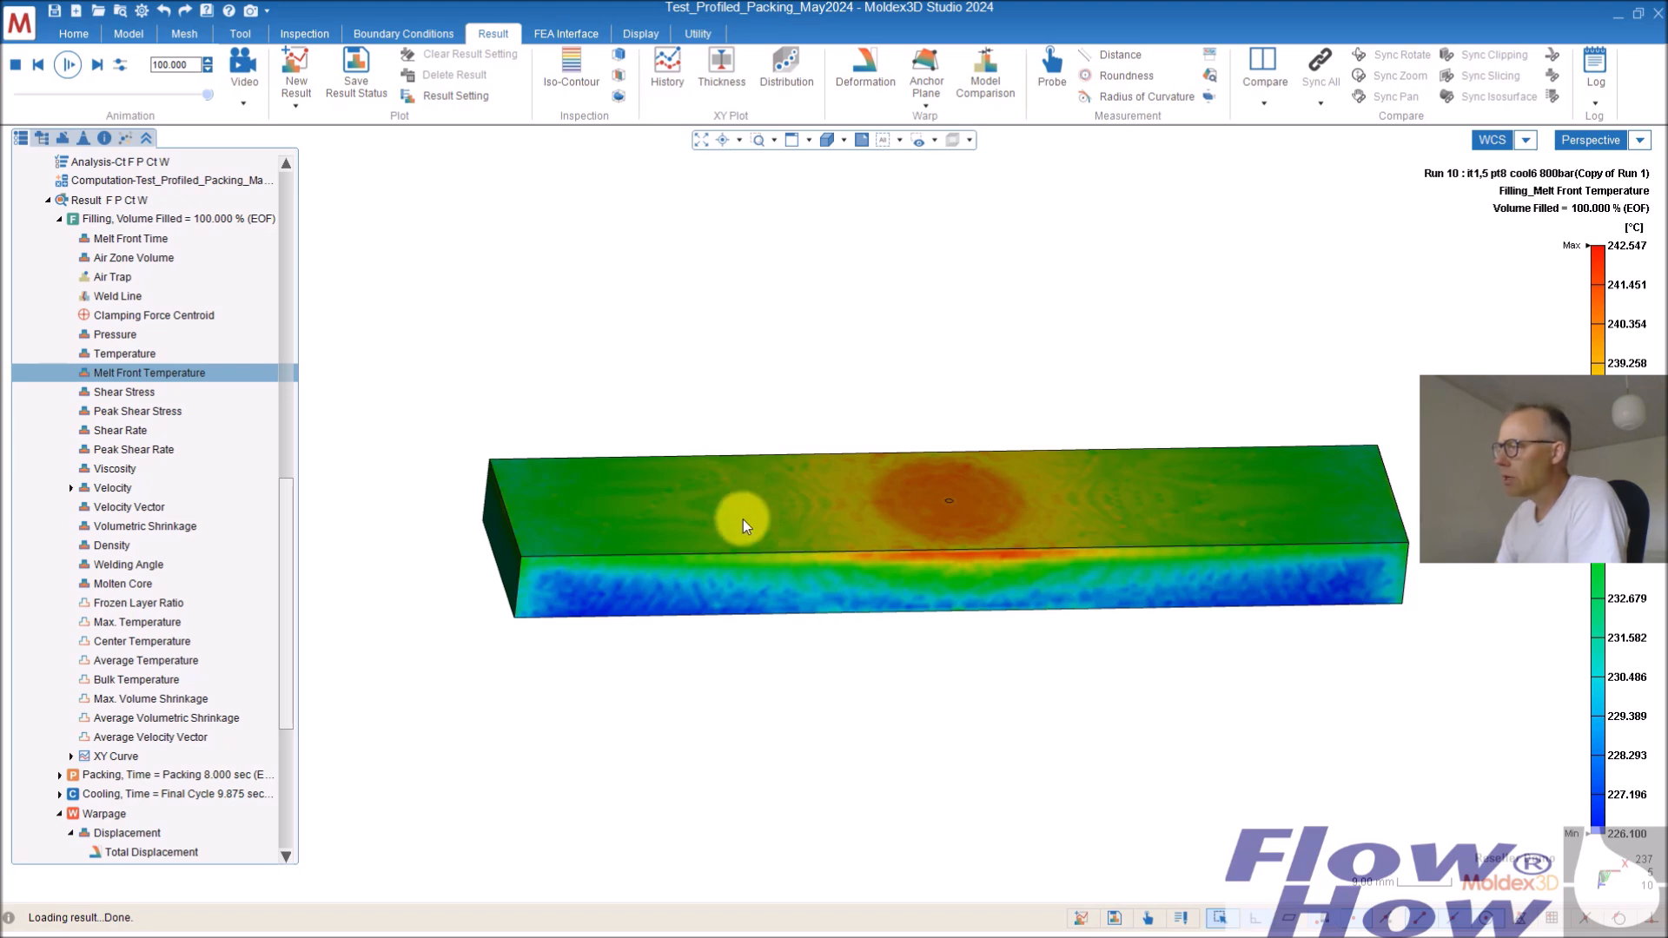
mouse_move(1600, 469)
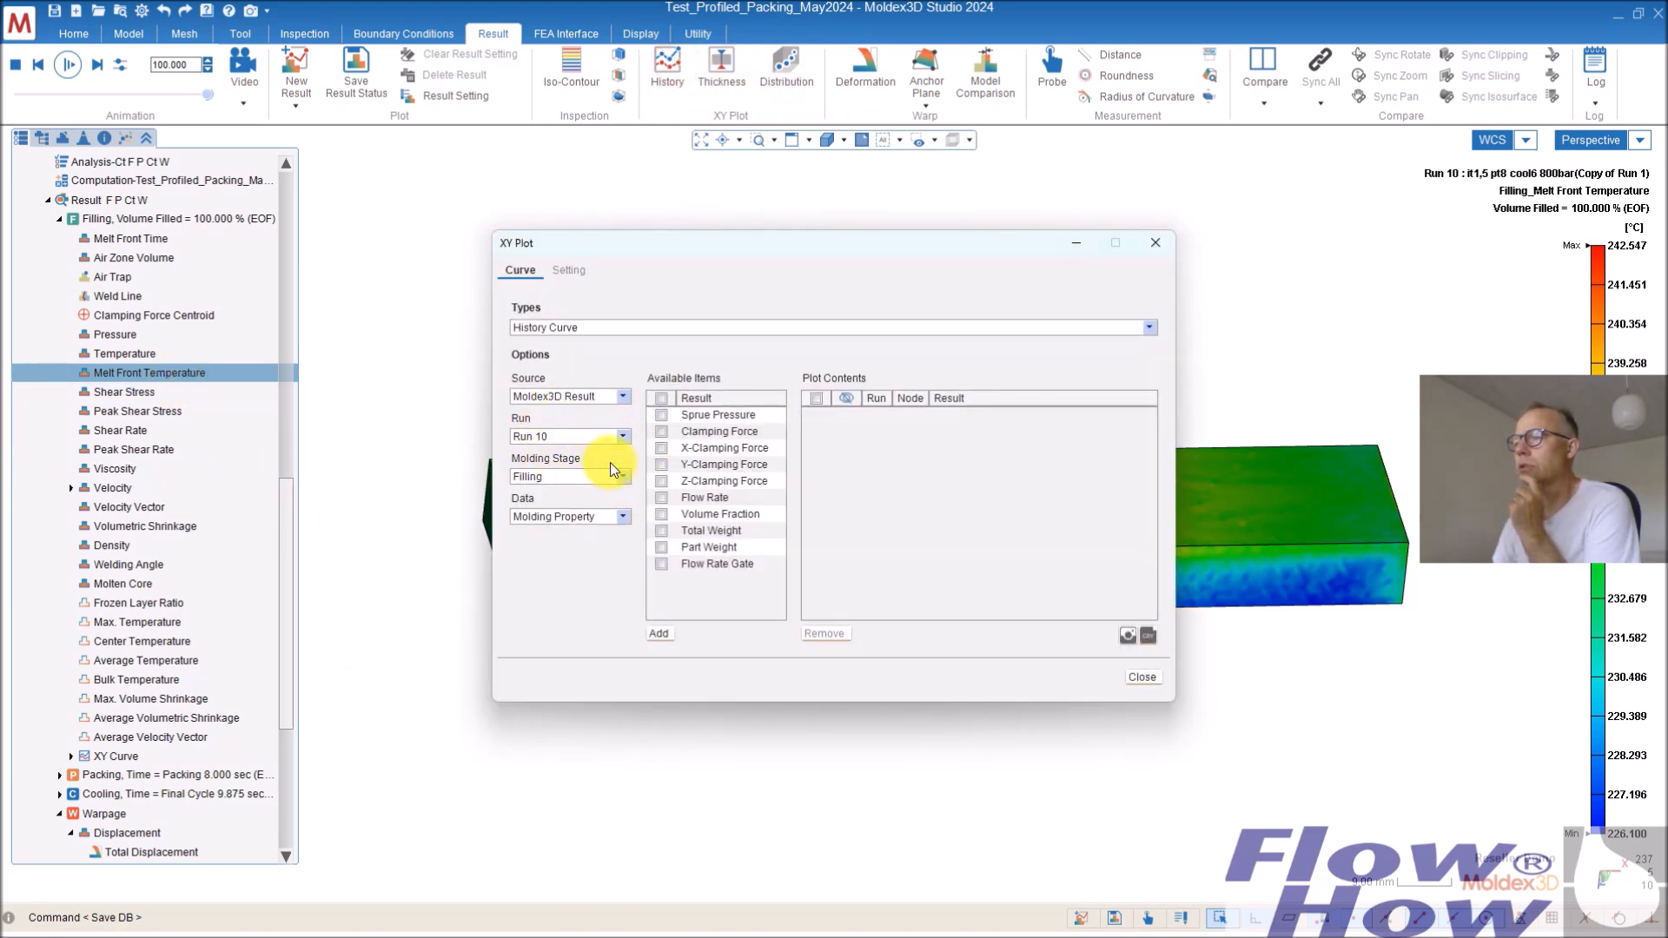
click(661, 416)
click(659, 633)
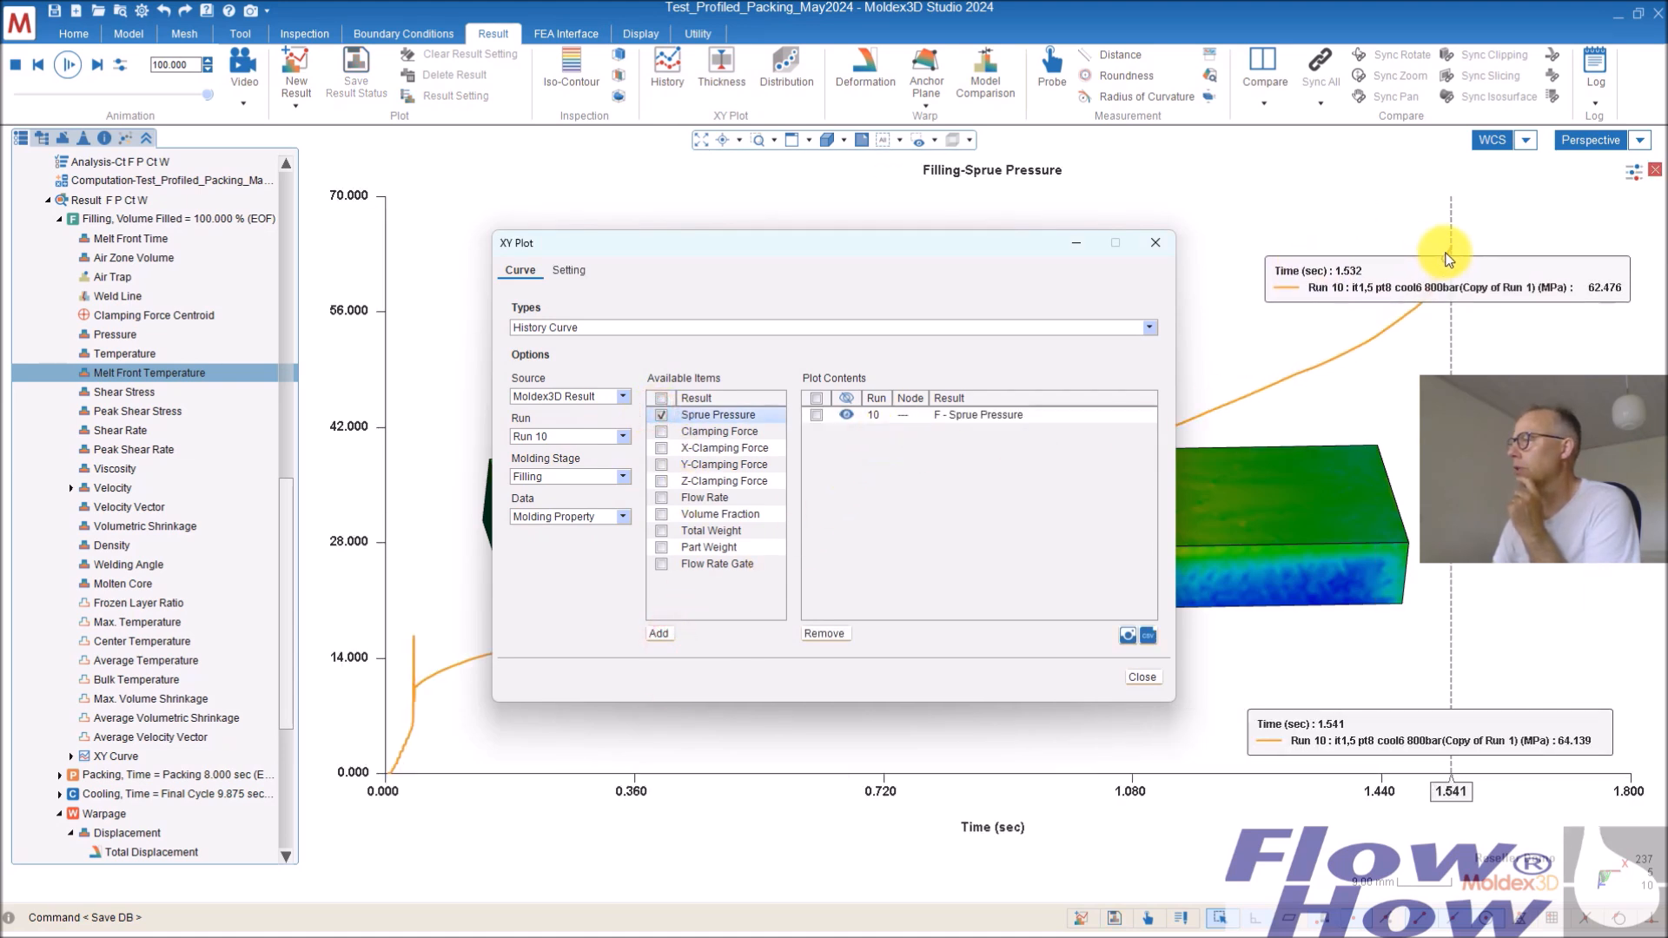
click(1143, 680)
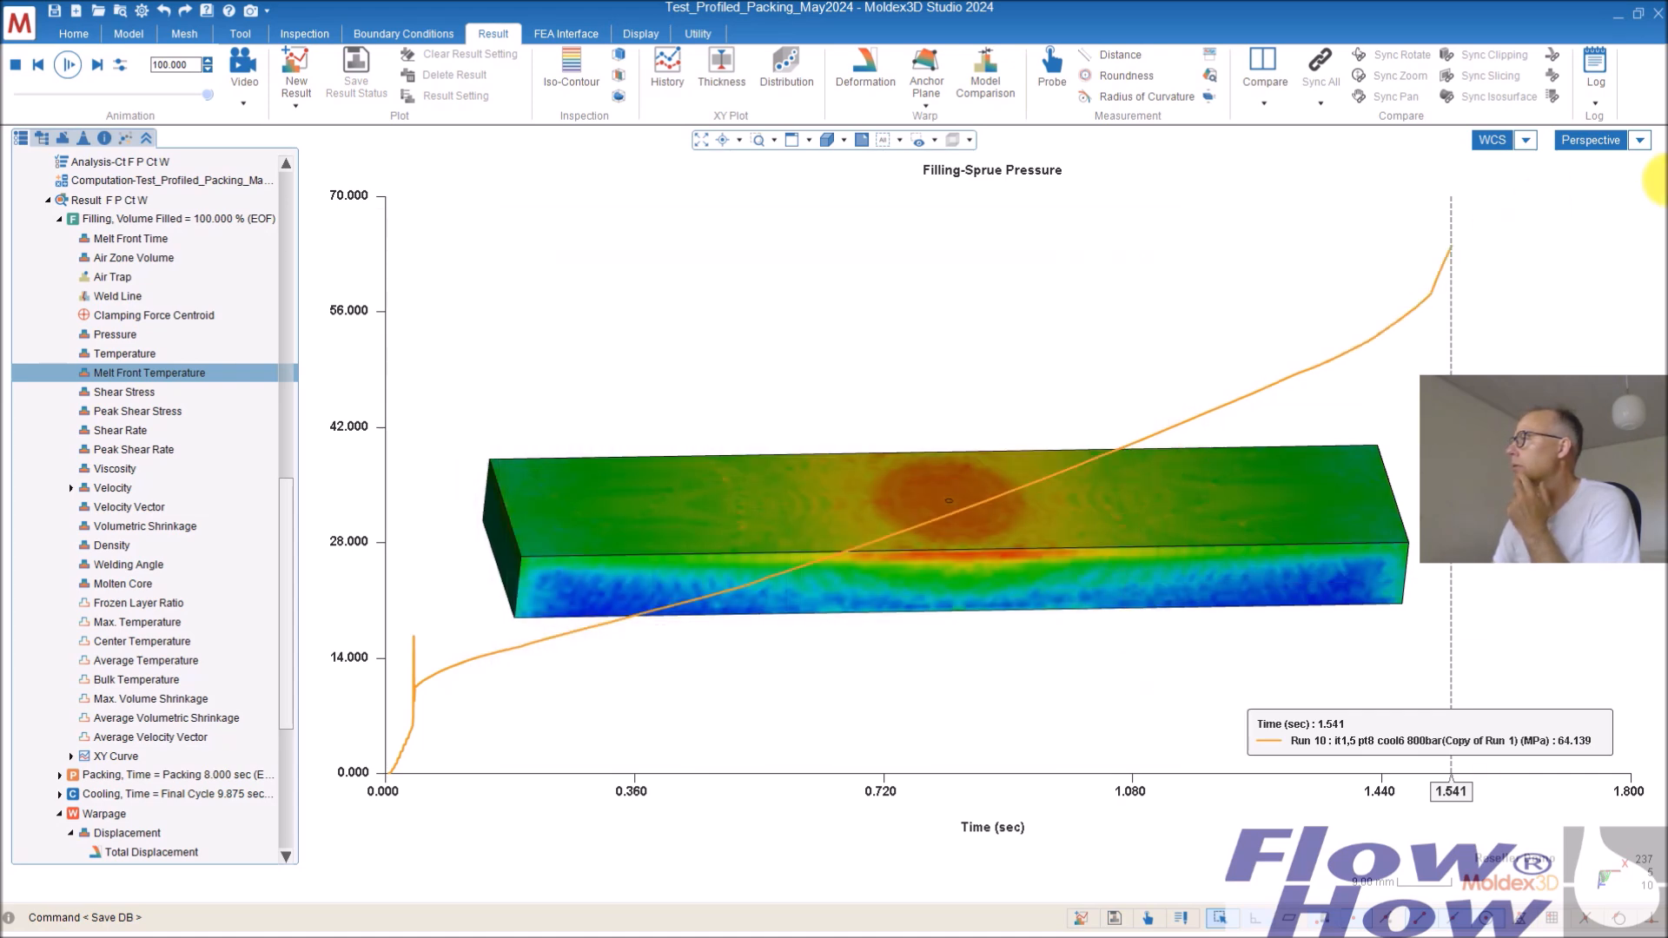
click(1656, 173)
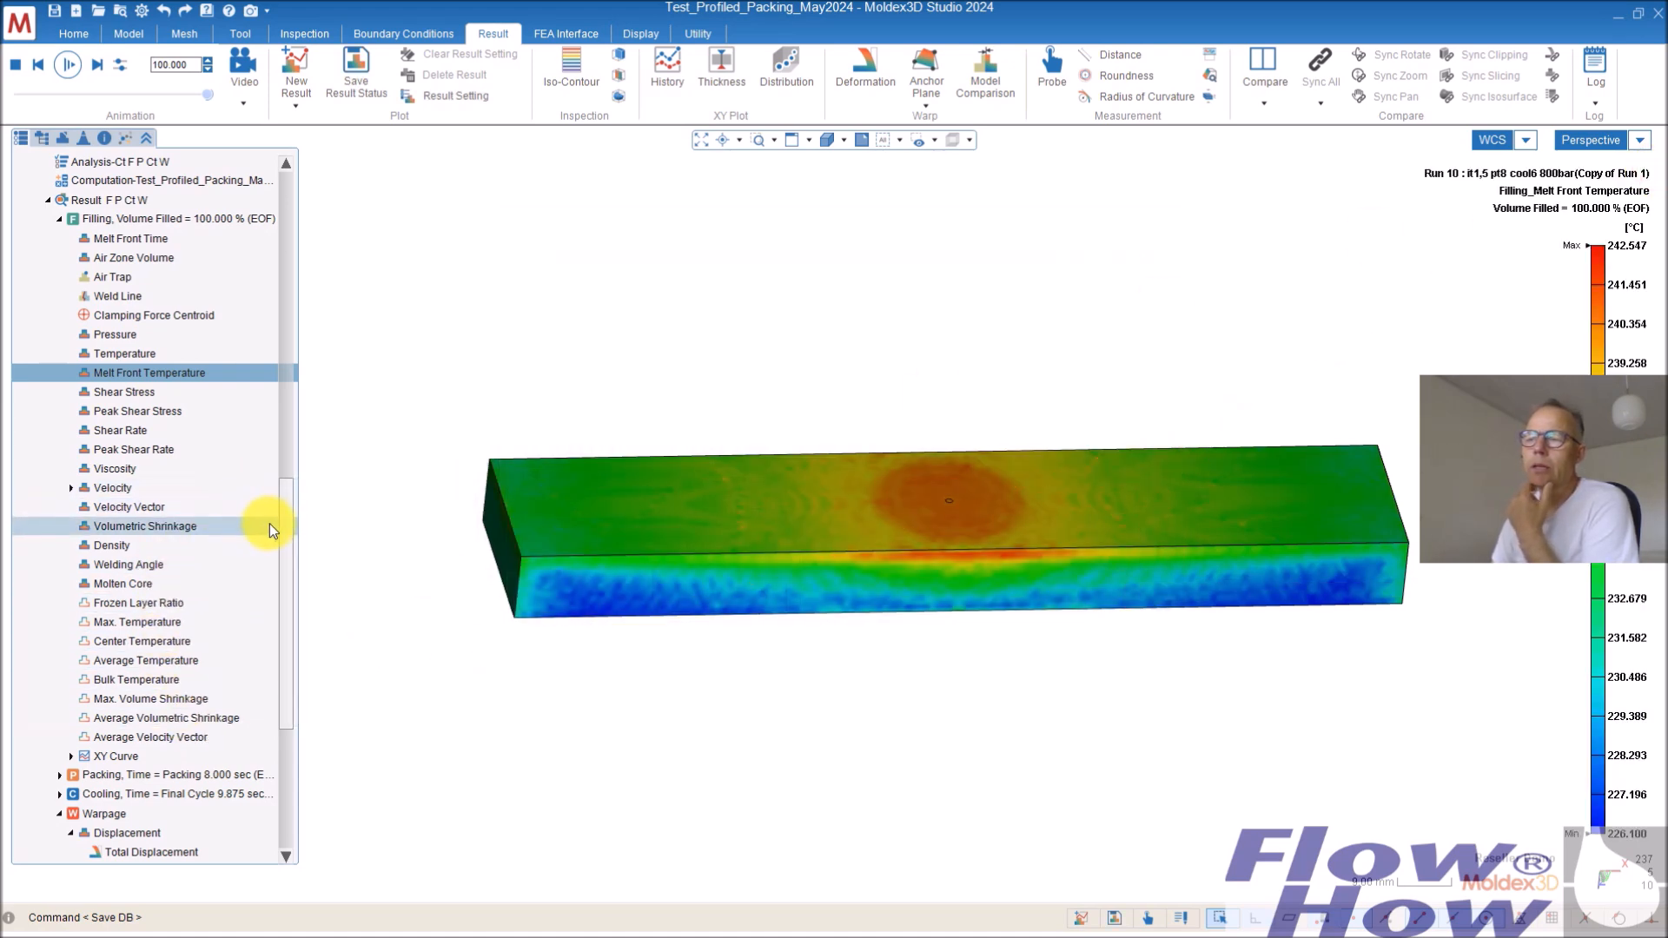
Display Run10's packing melt front time and molten core results at the end of packing.
drag(288, 529, 294, 591)
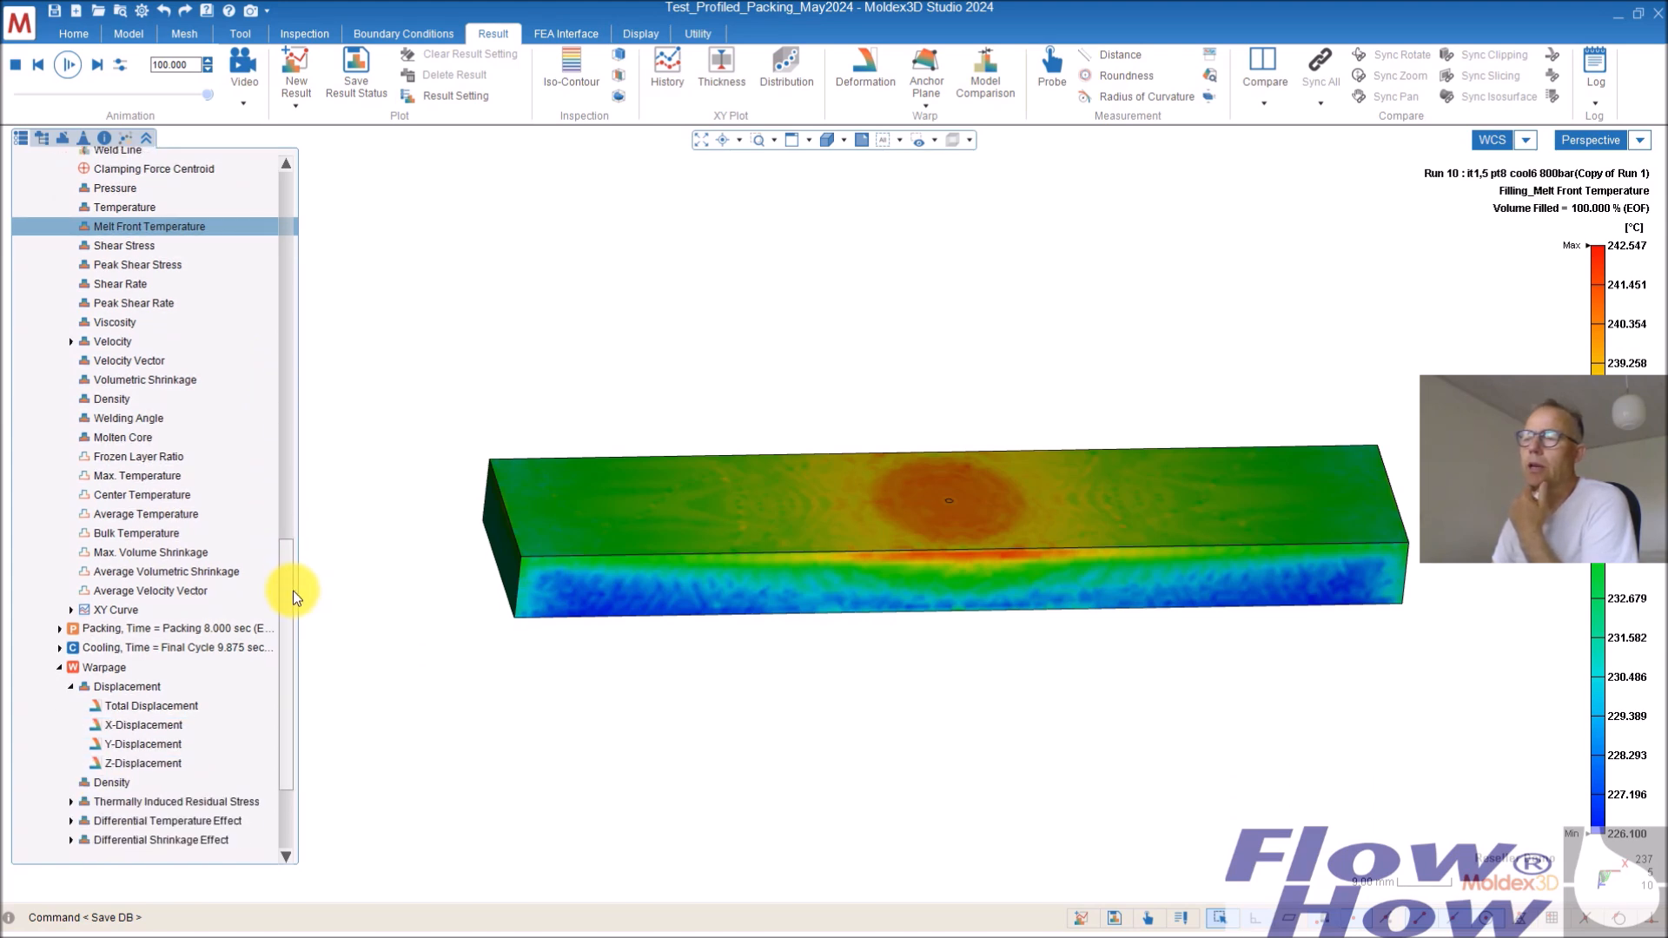
double_click(195, 631)
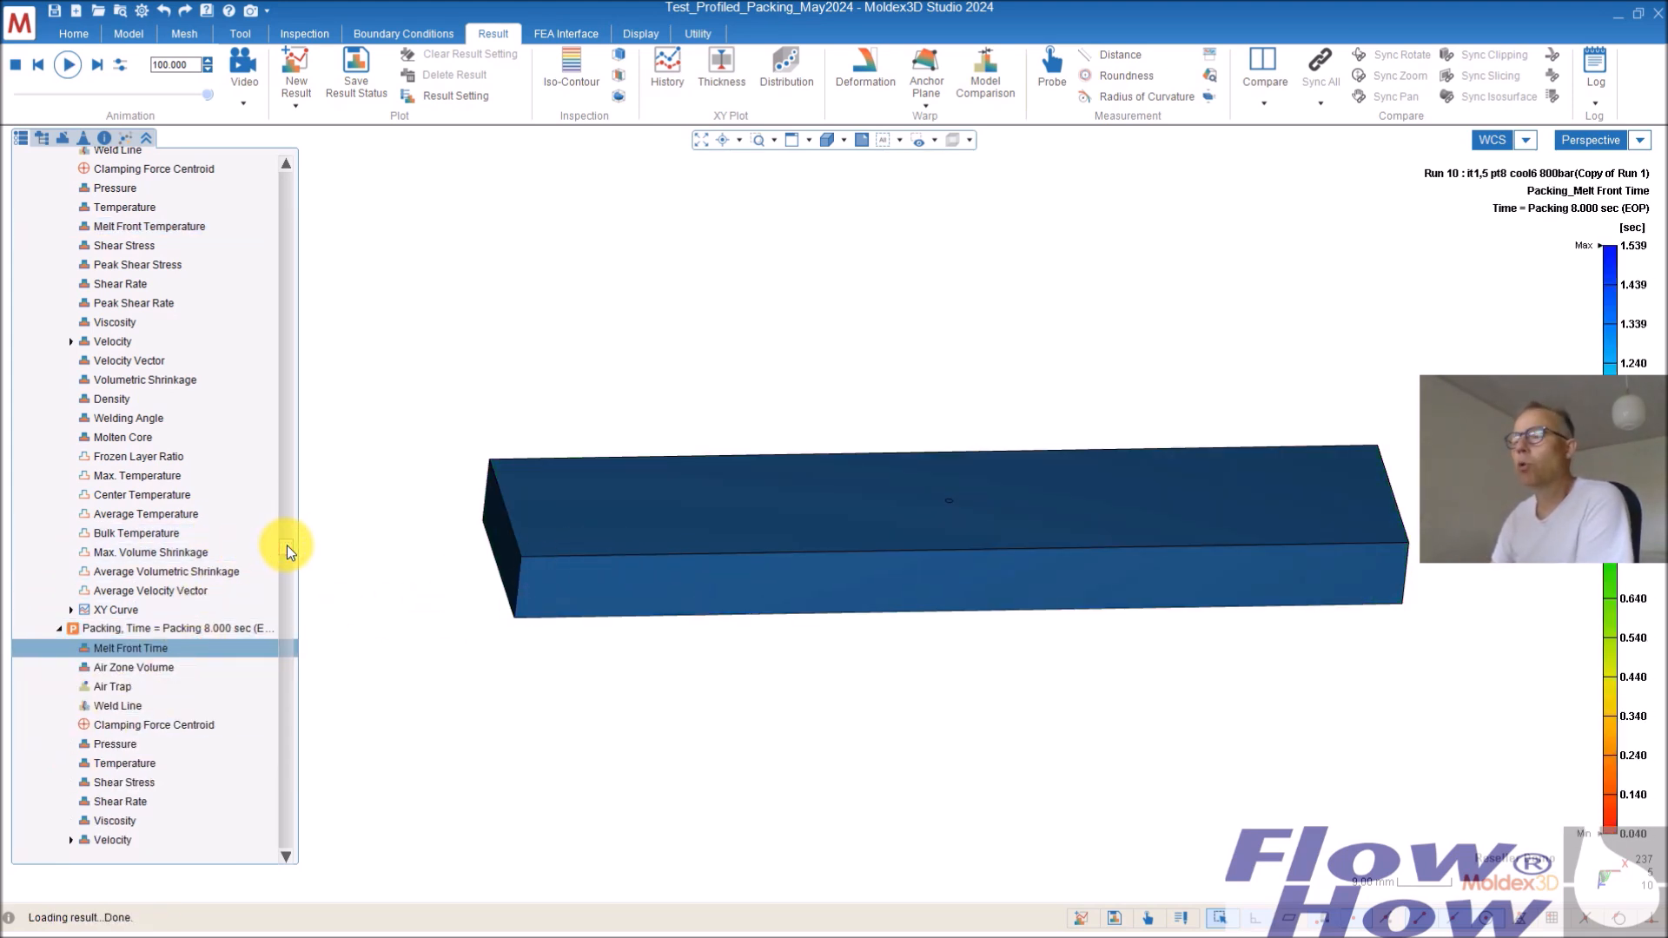
drag(287, 549, 294, 660)
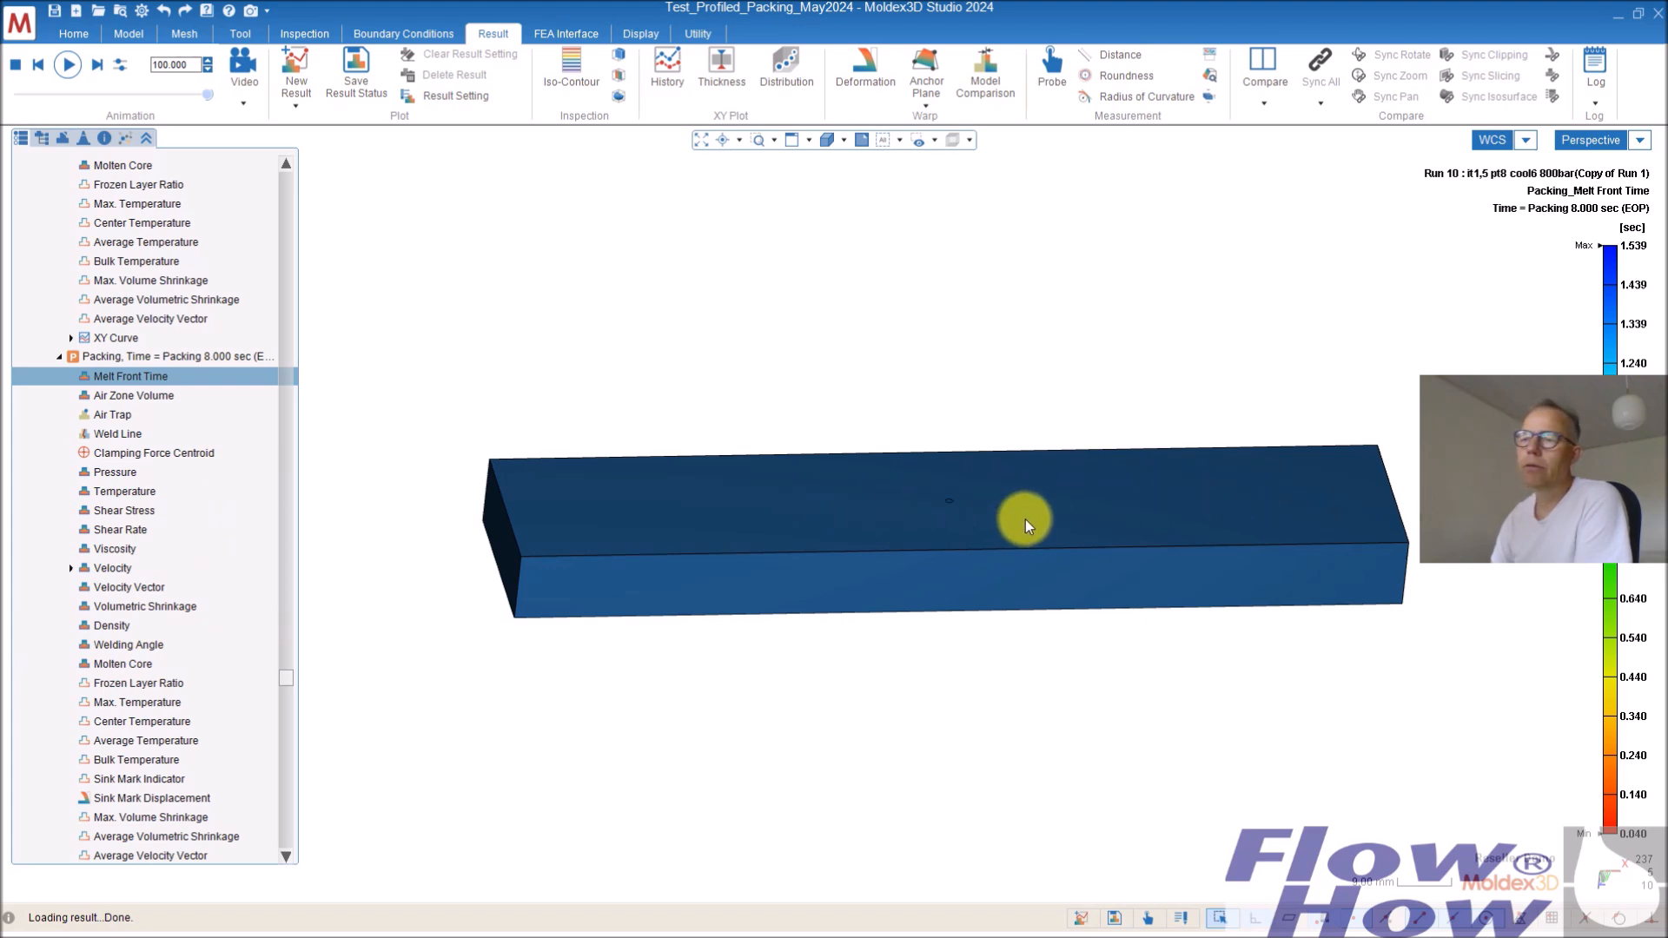
click(144, 664)
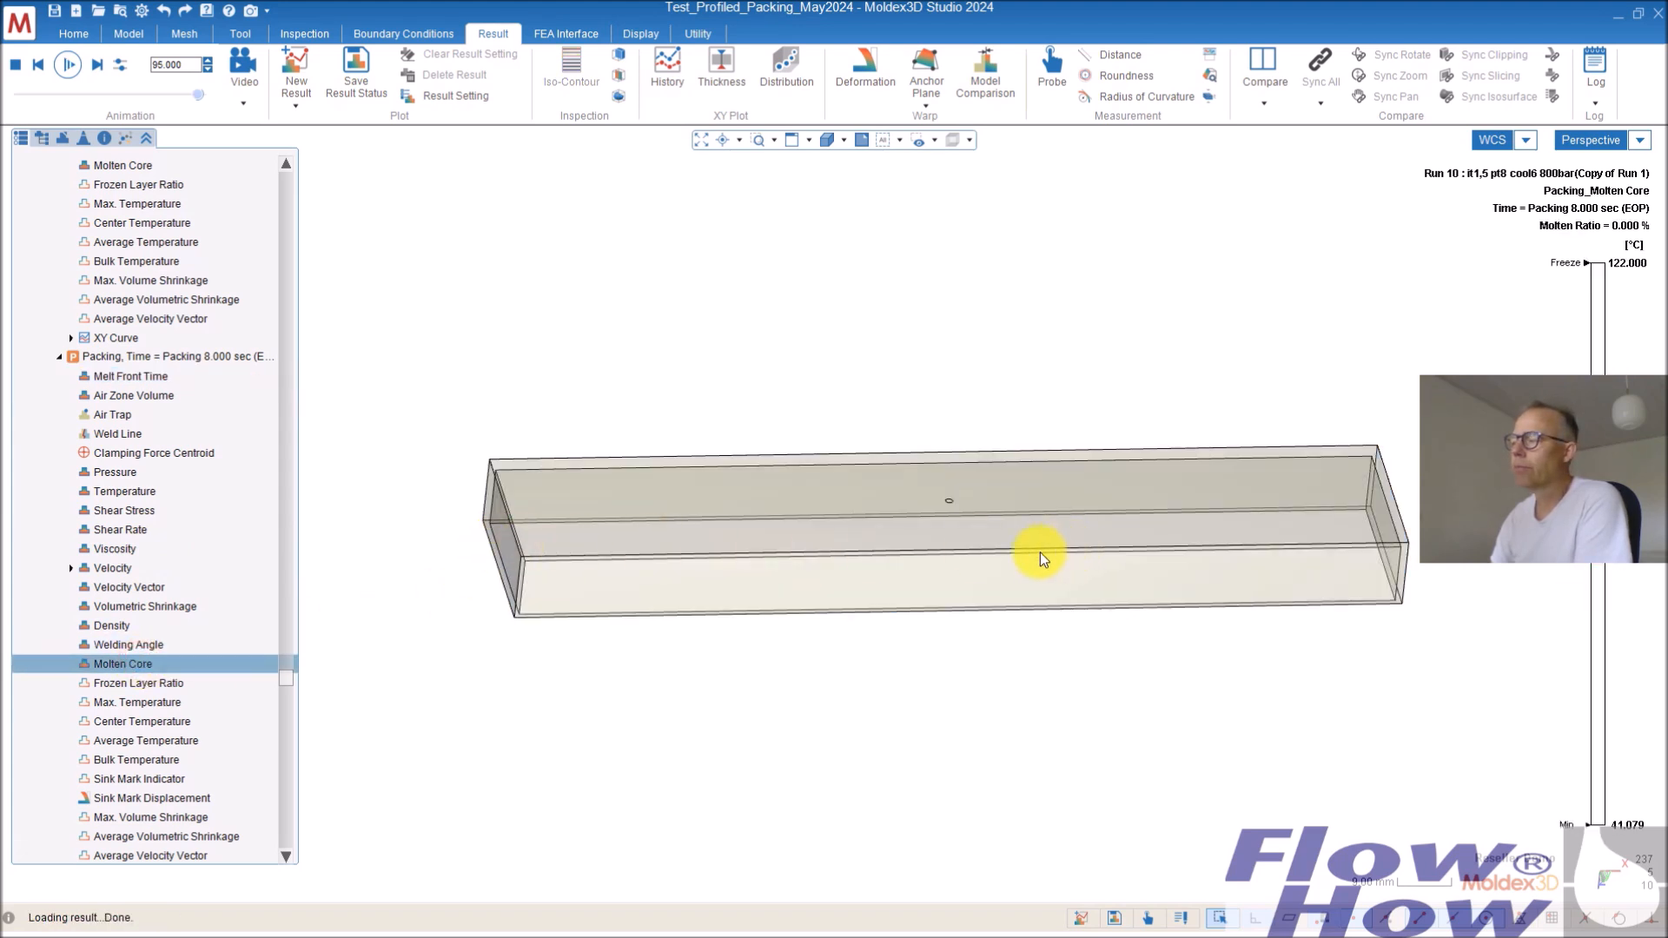
Make the cold runner mesh visible together with the part in the molten core result and return to the result list.
click(41, 138)
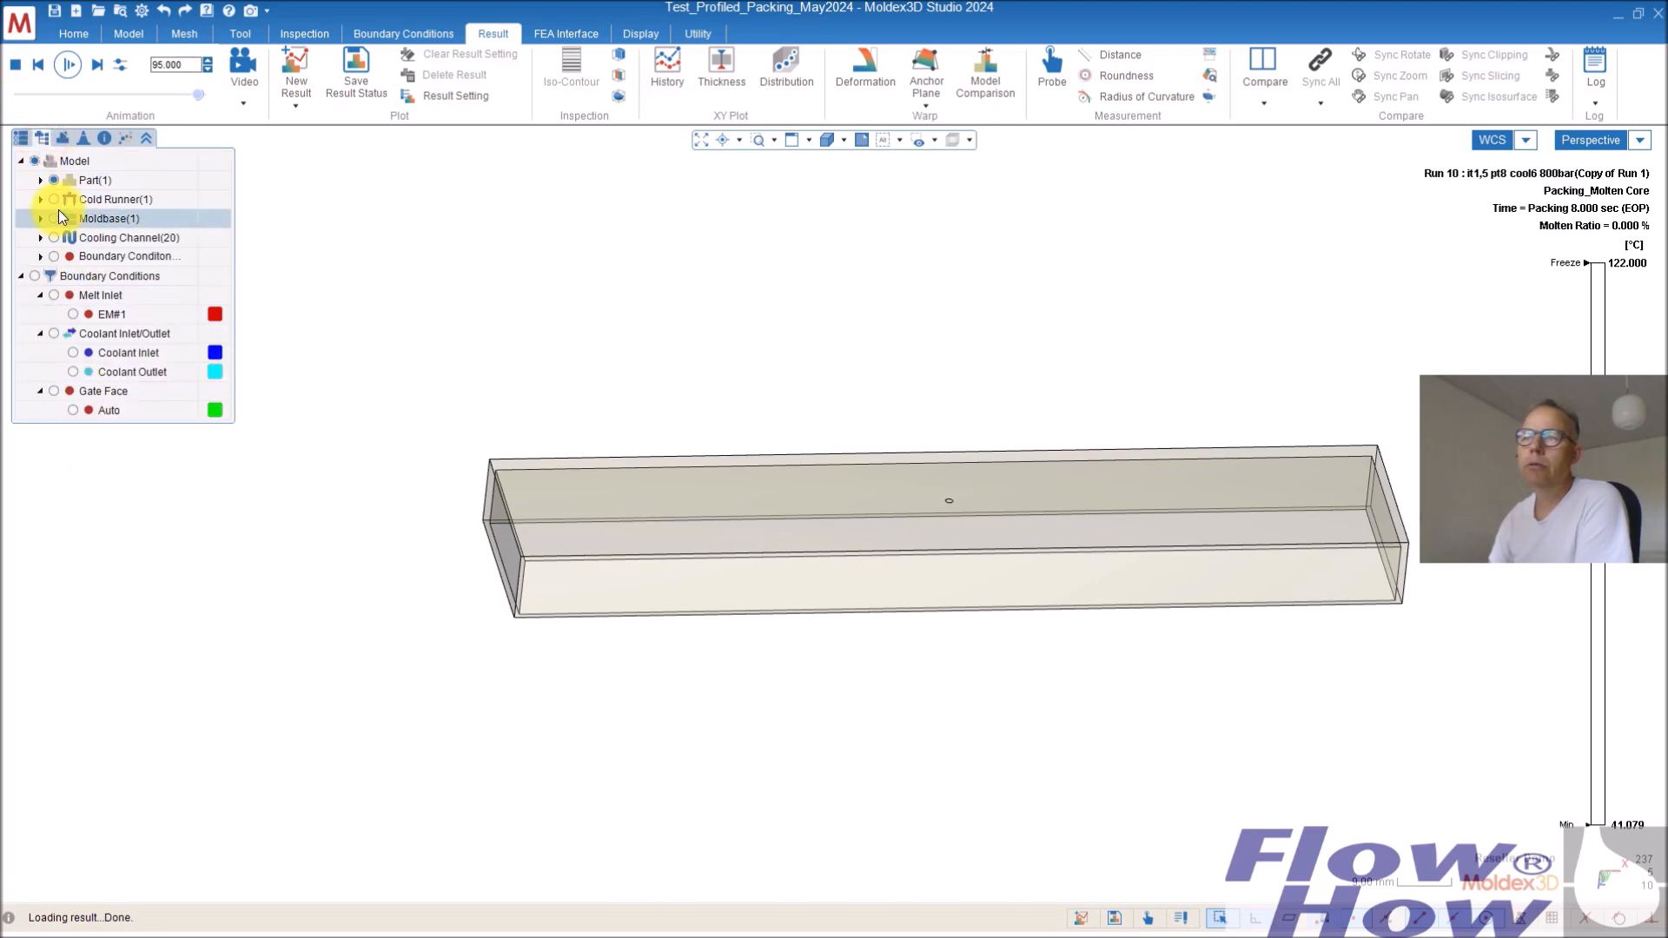
click(40, 200)
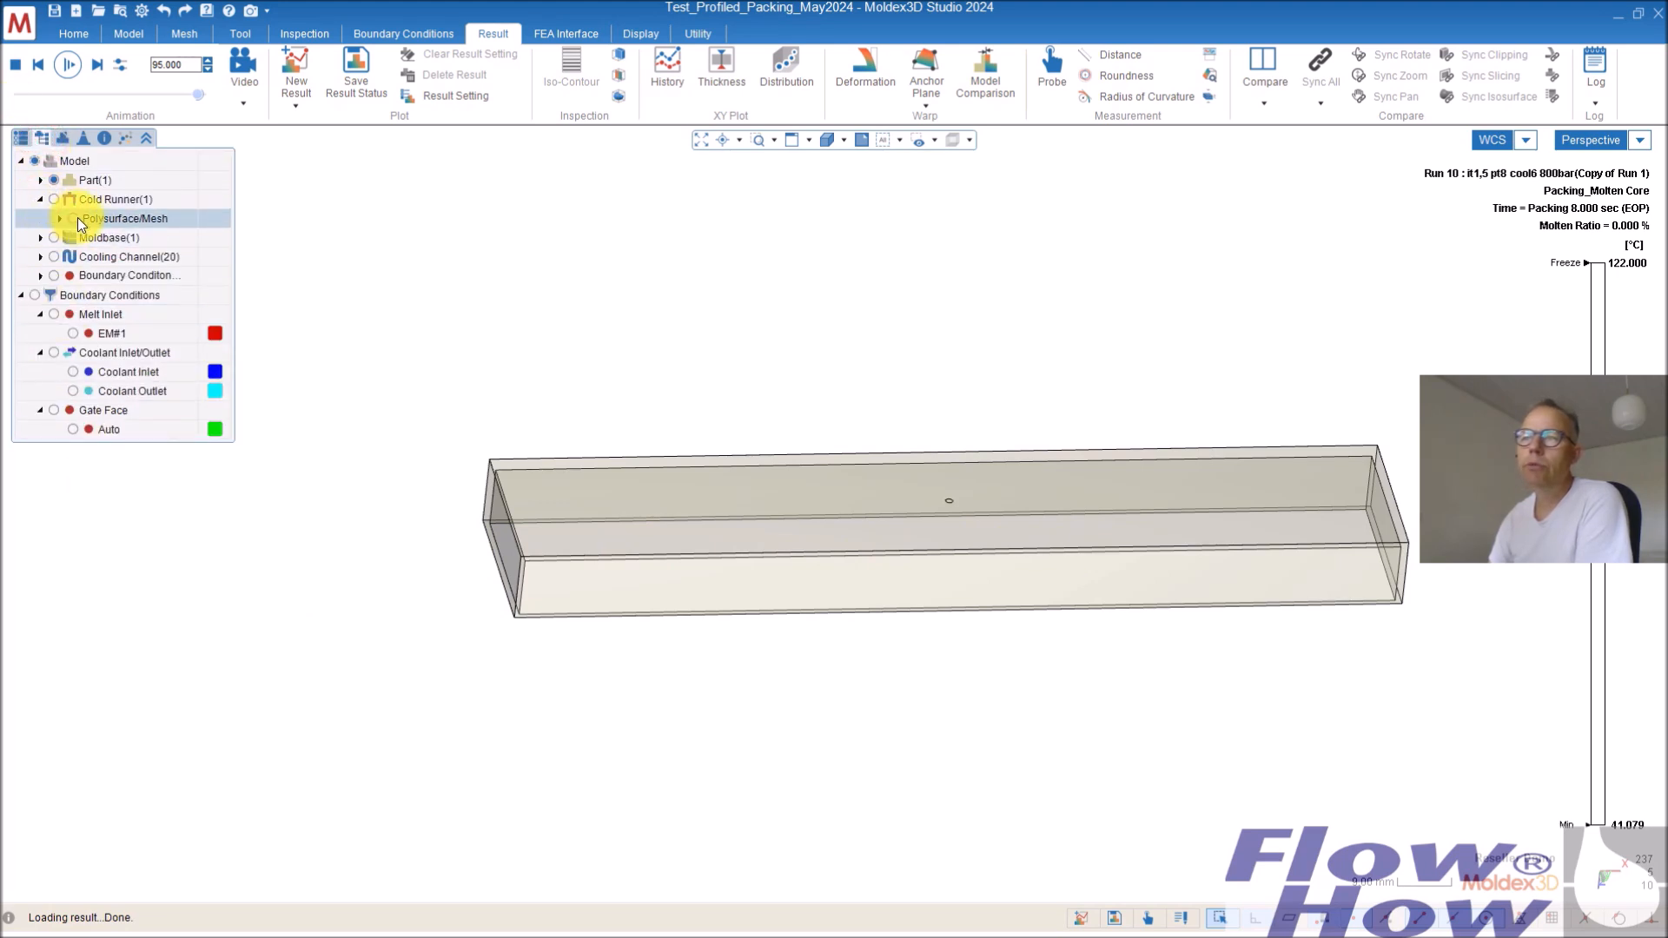
click(75, 218)
click(39, 200)
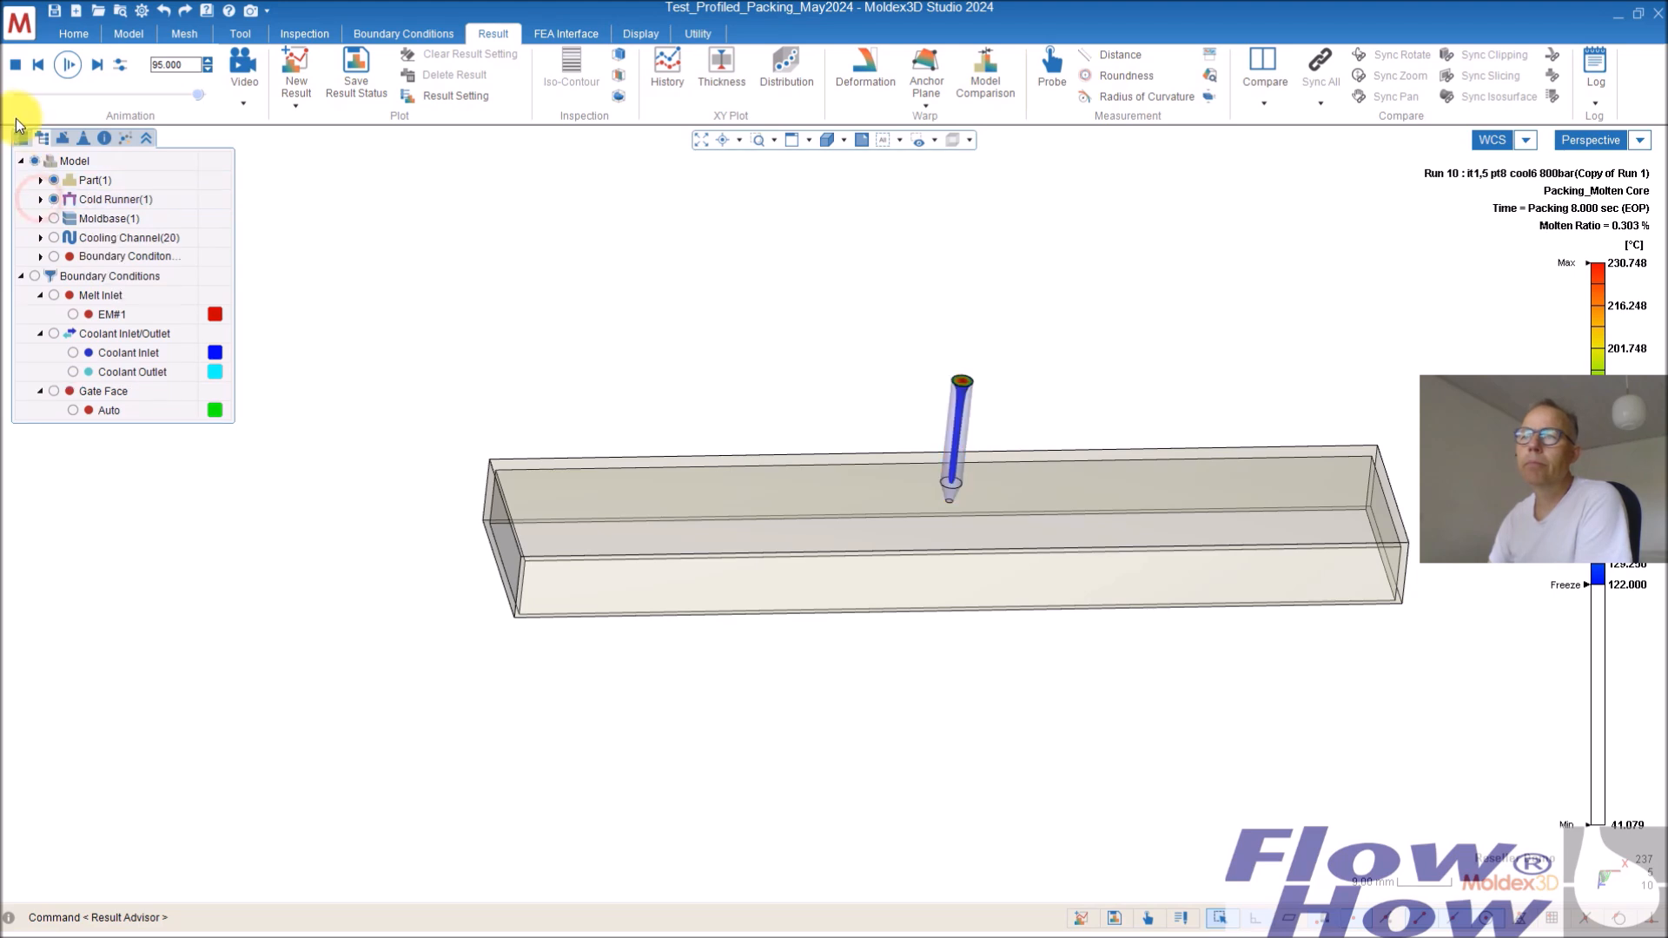
click(21, 139)
mouse_move(1019, 543)
middle_down()
mouse_move(953, 413)
mouse_move(1046, 514)
mouse_move(994, 589)
mouse_move(912, 513)
mouse_move(923, 528)
middle_up()
mouse_move(834, 558)
middle_down()
mouse_move(956, 357)
mouse_move(972, 487)
mouse_move(994, 399)
mouse_move(860, 598)
middle_up()
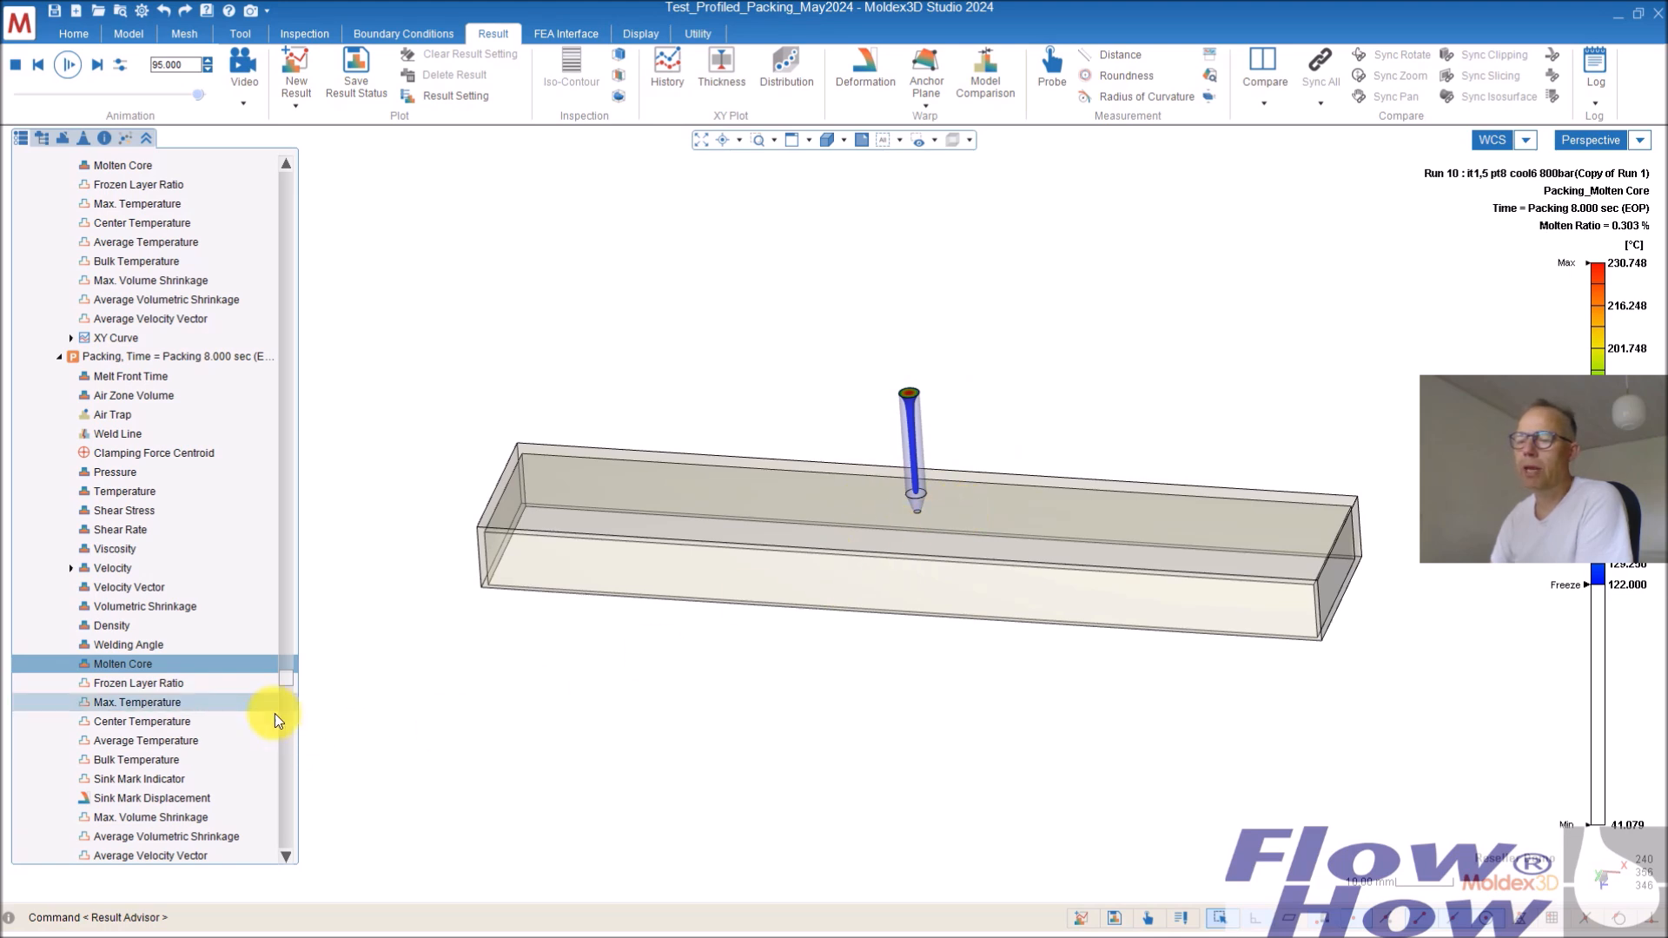
Keep the packing molten core result on packing time and step it back to 6.021 sec.
click(163, 663)
right_click(163, 664)
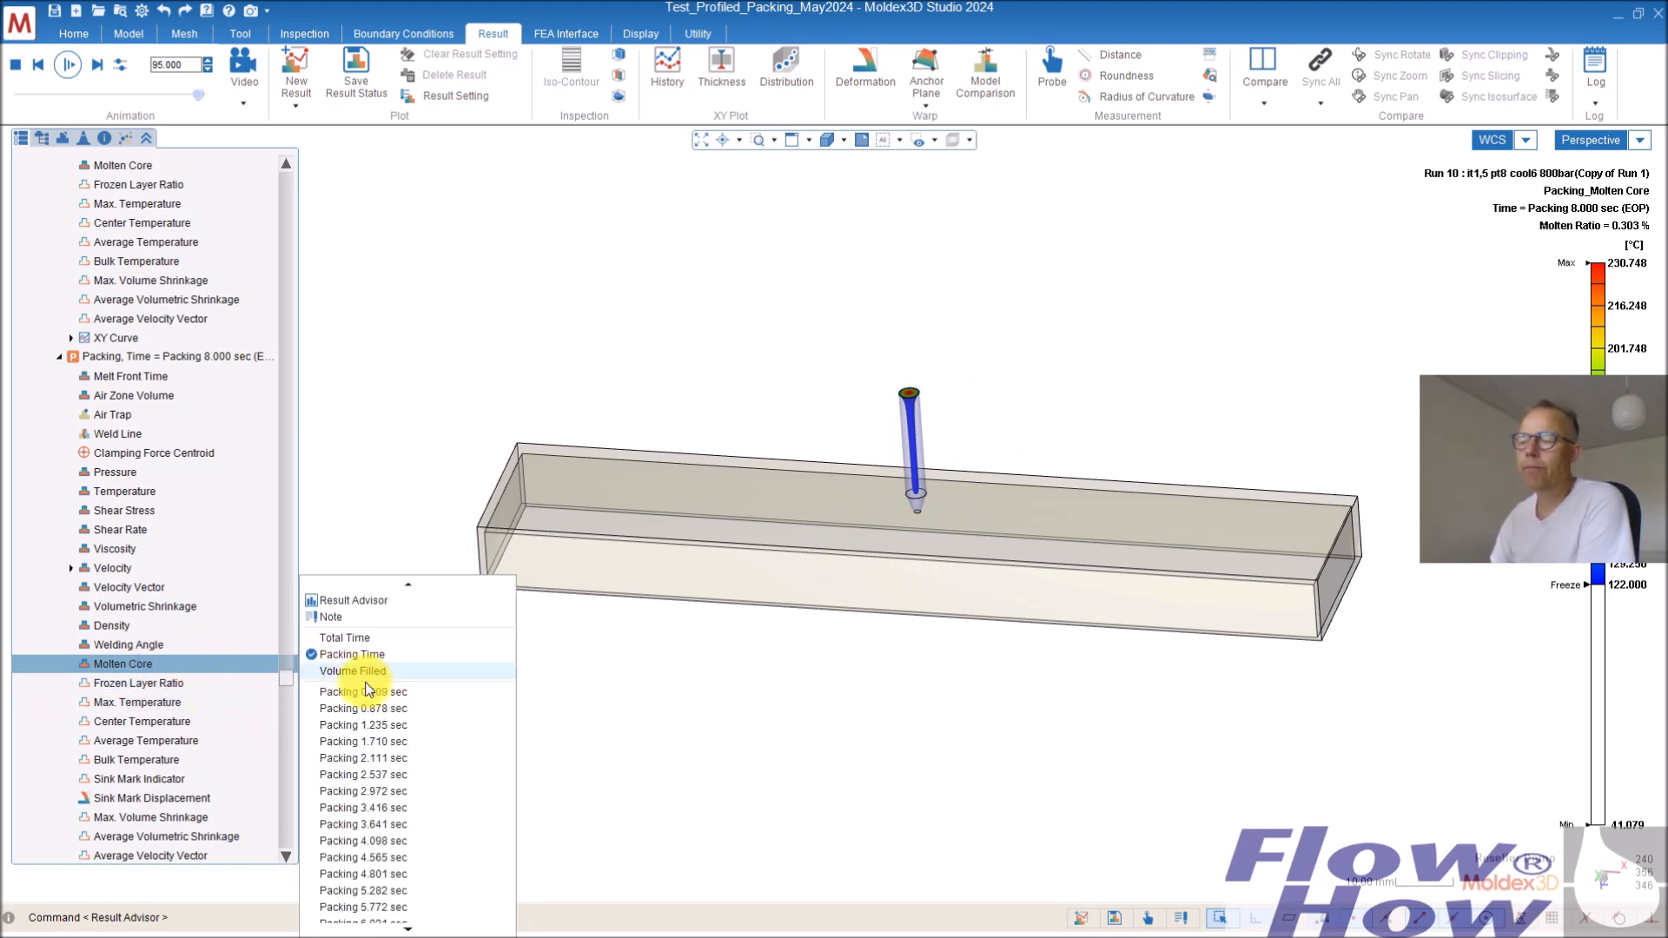
click(362, 657)
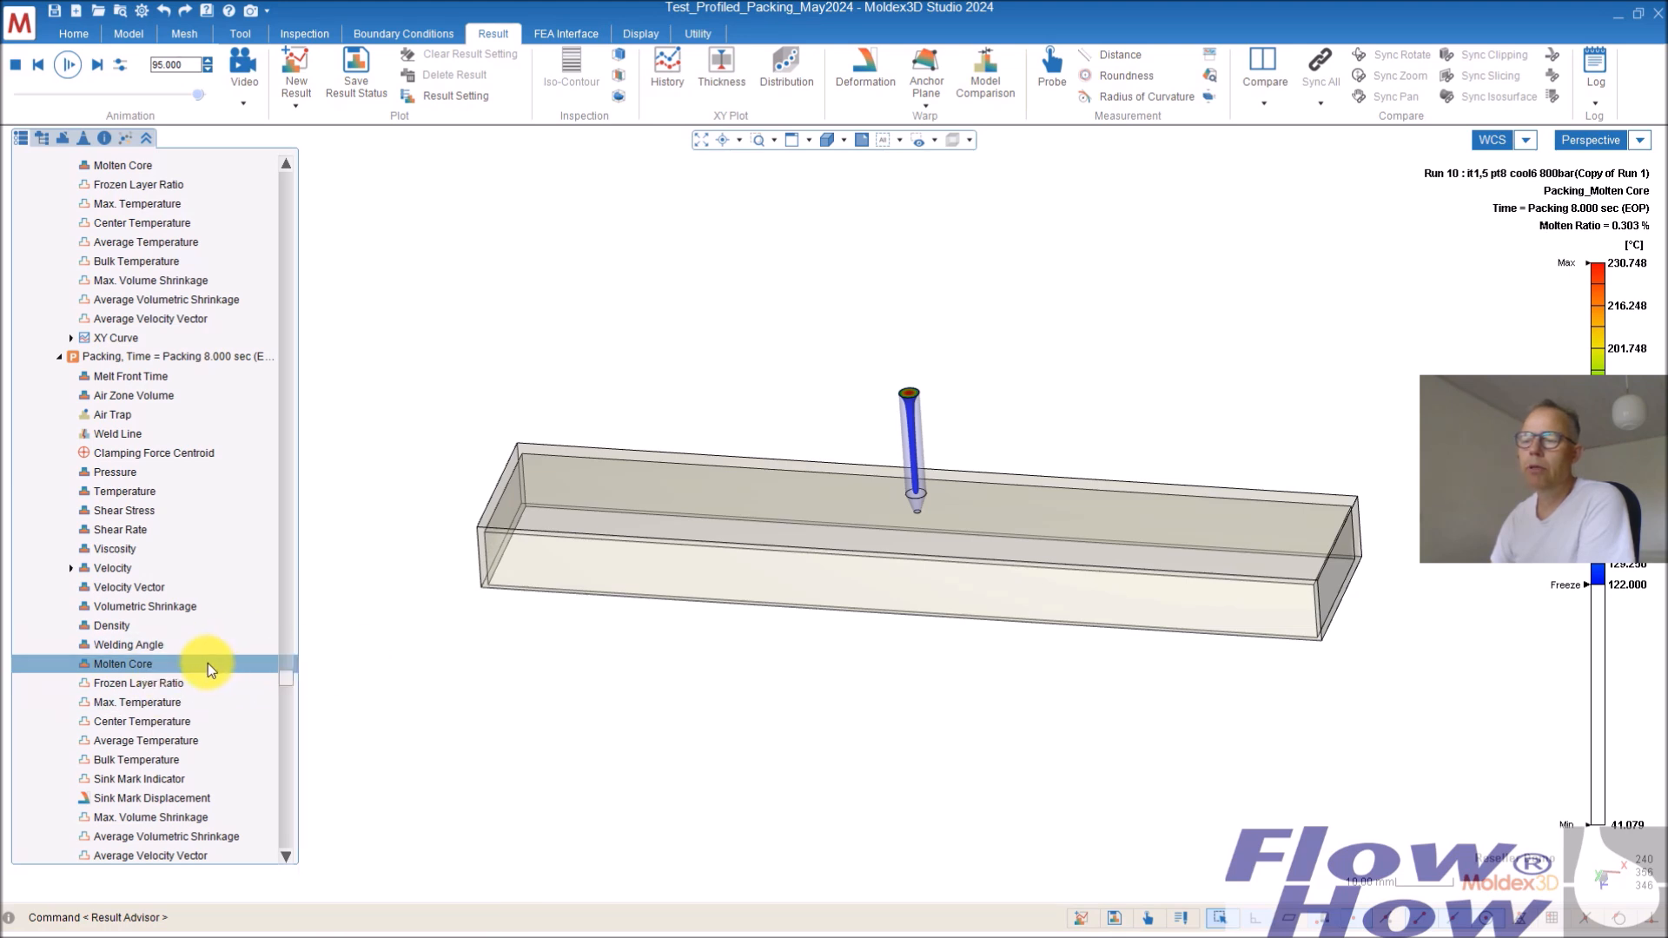
click(38, 64)
click(38, 65)
click(39, 64)
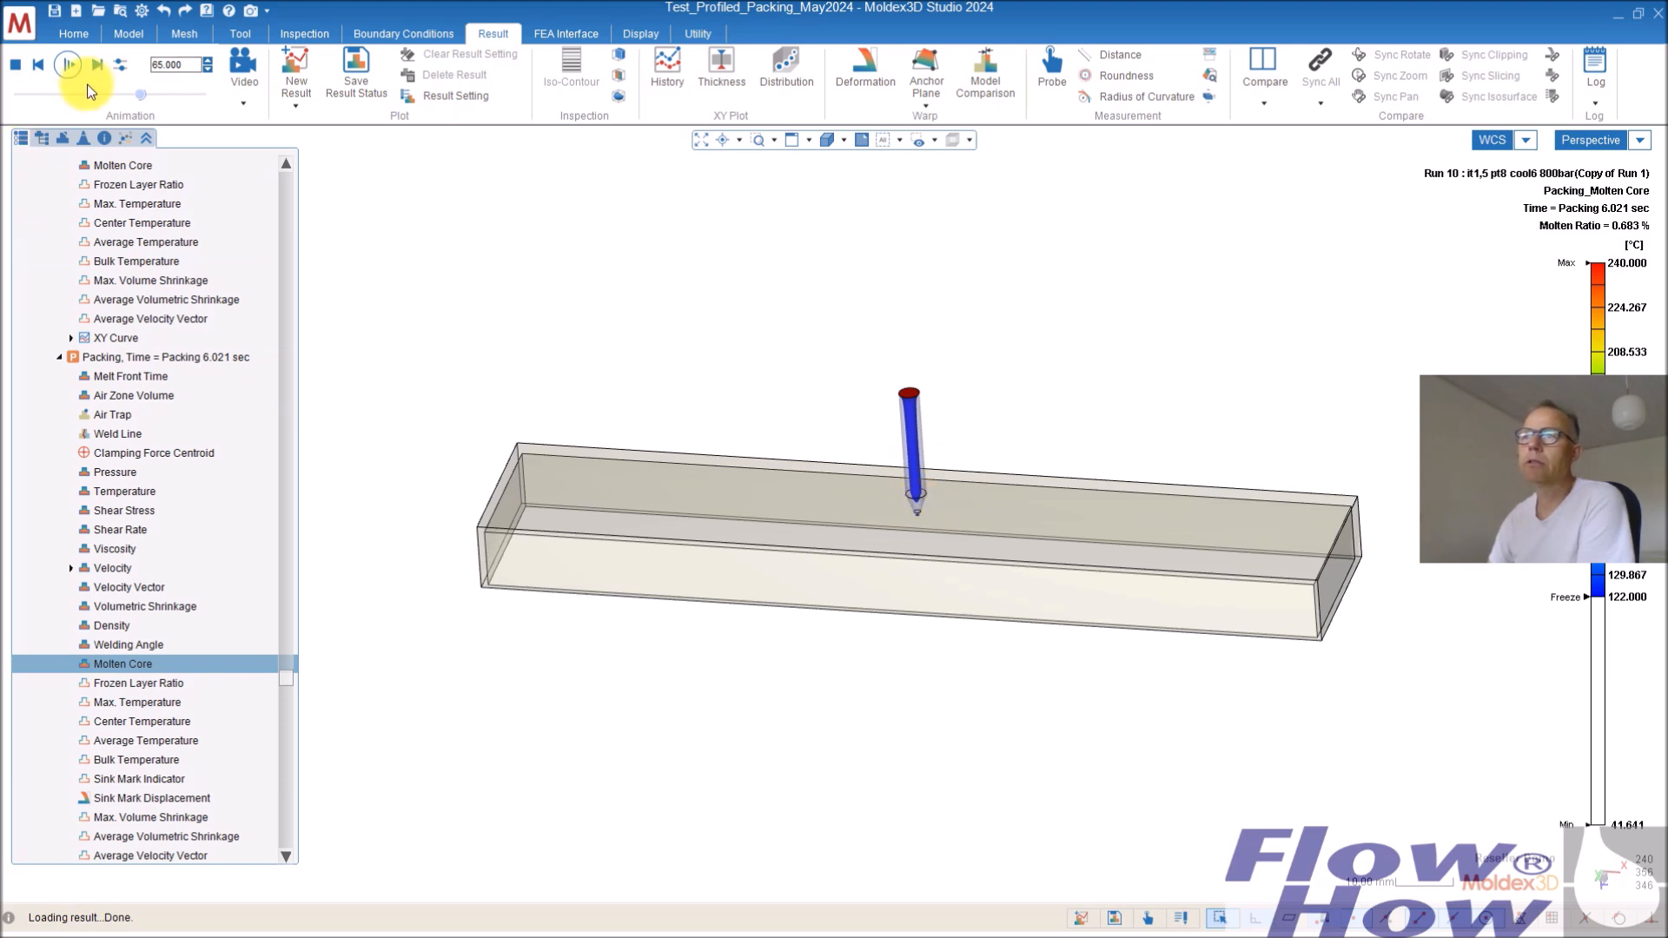
Show the molten core at packing 0.878 sec and examine the frozen area on the bar's long side.
right_click(166, 666)
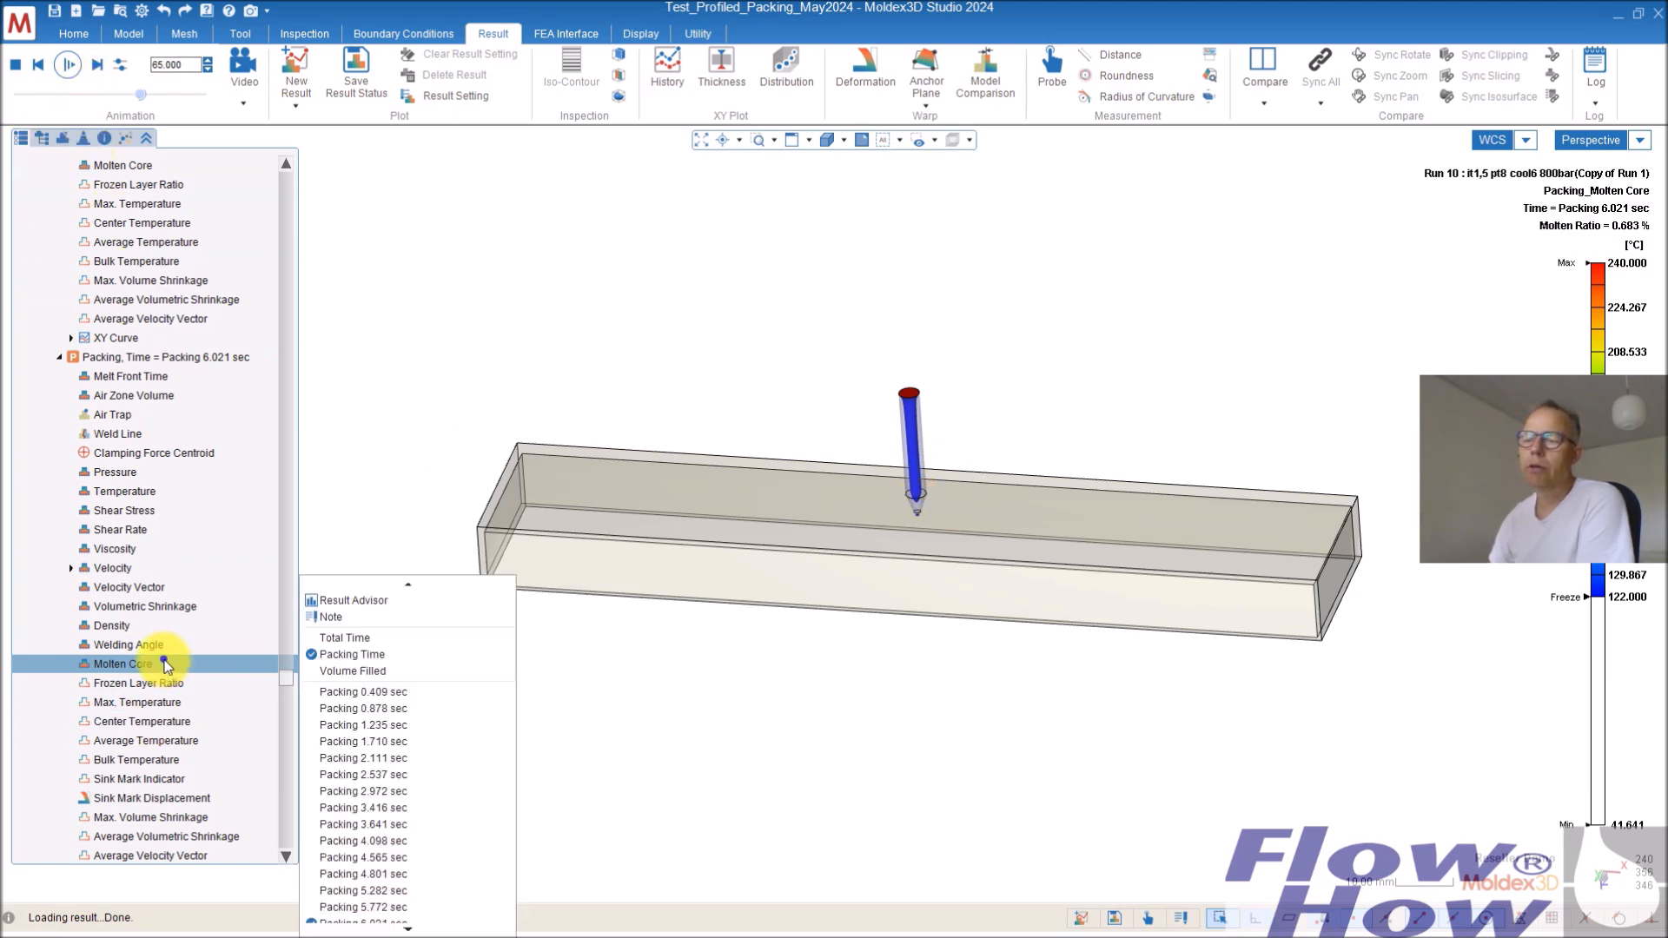
click(364, 708)
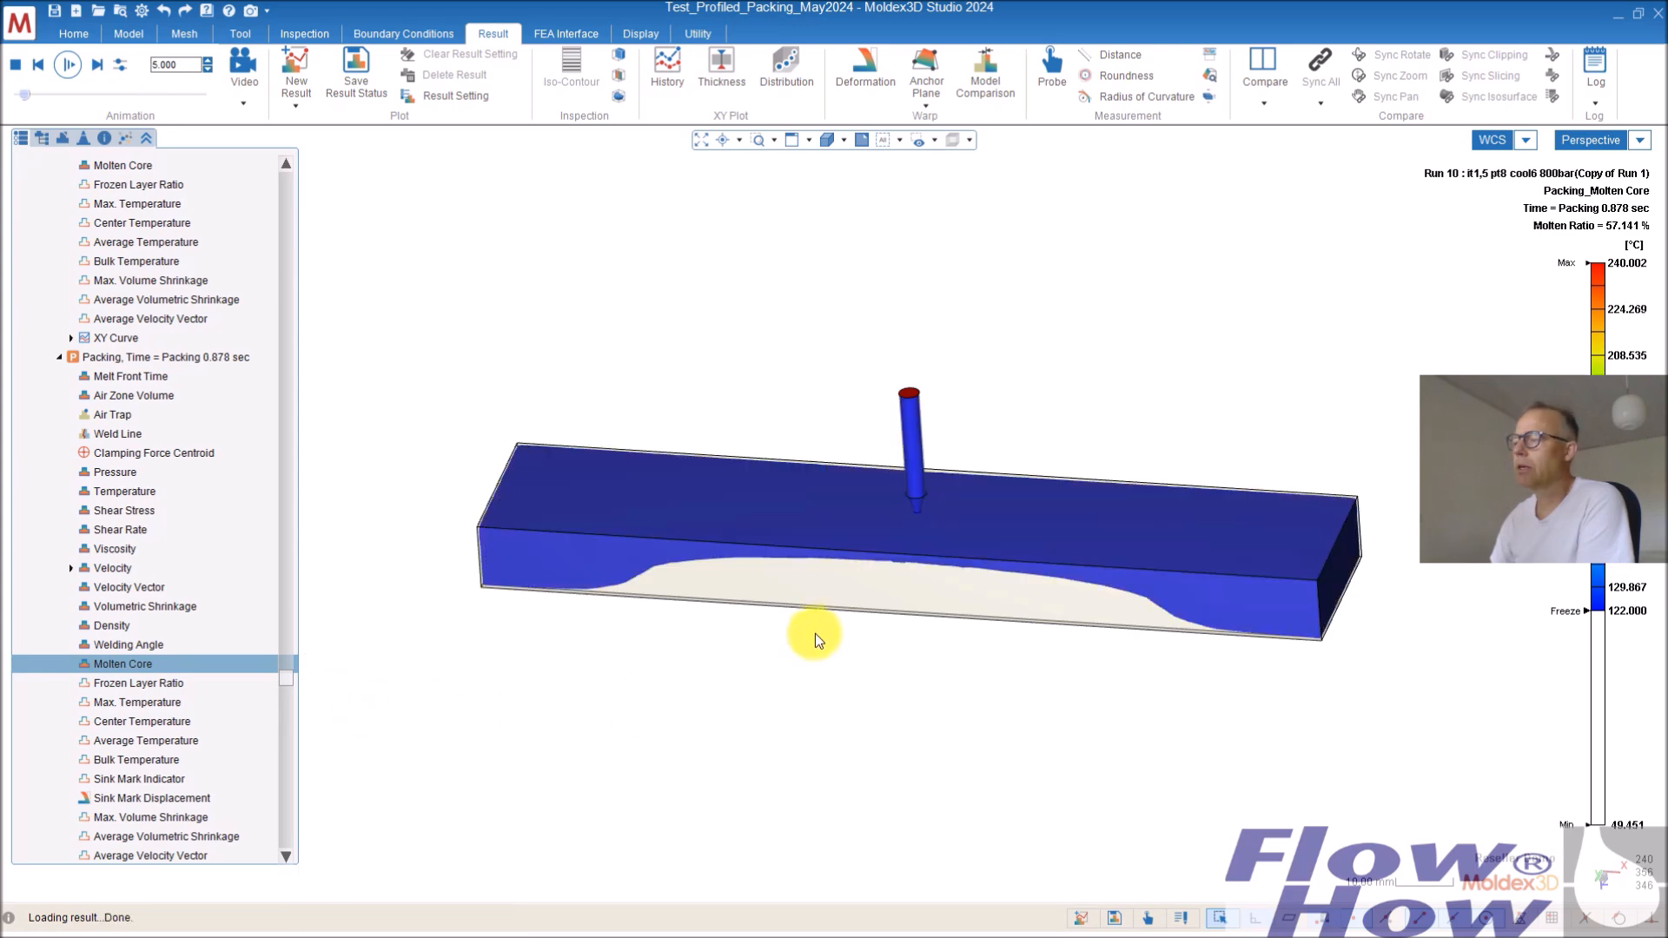
mouse_move(745, 560)
middle_down()
mouse_move(893, 388)
mouse_move(918, 543)
mouse_move(961, 298)
mouse_move(860, 640)
mouse_move(964, 544)
mouse_move(753, 571)
middle_up()
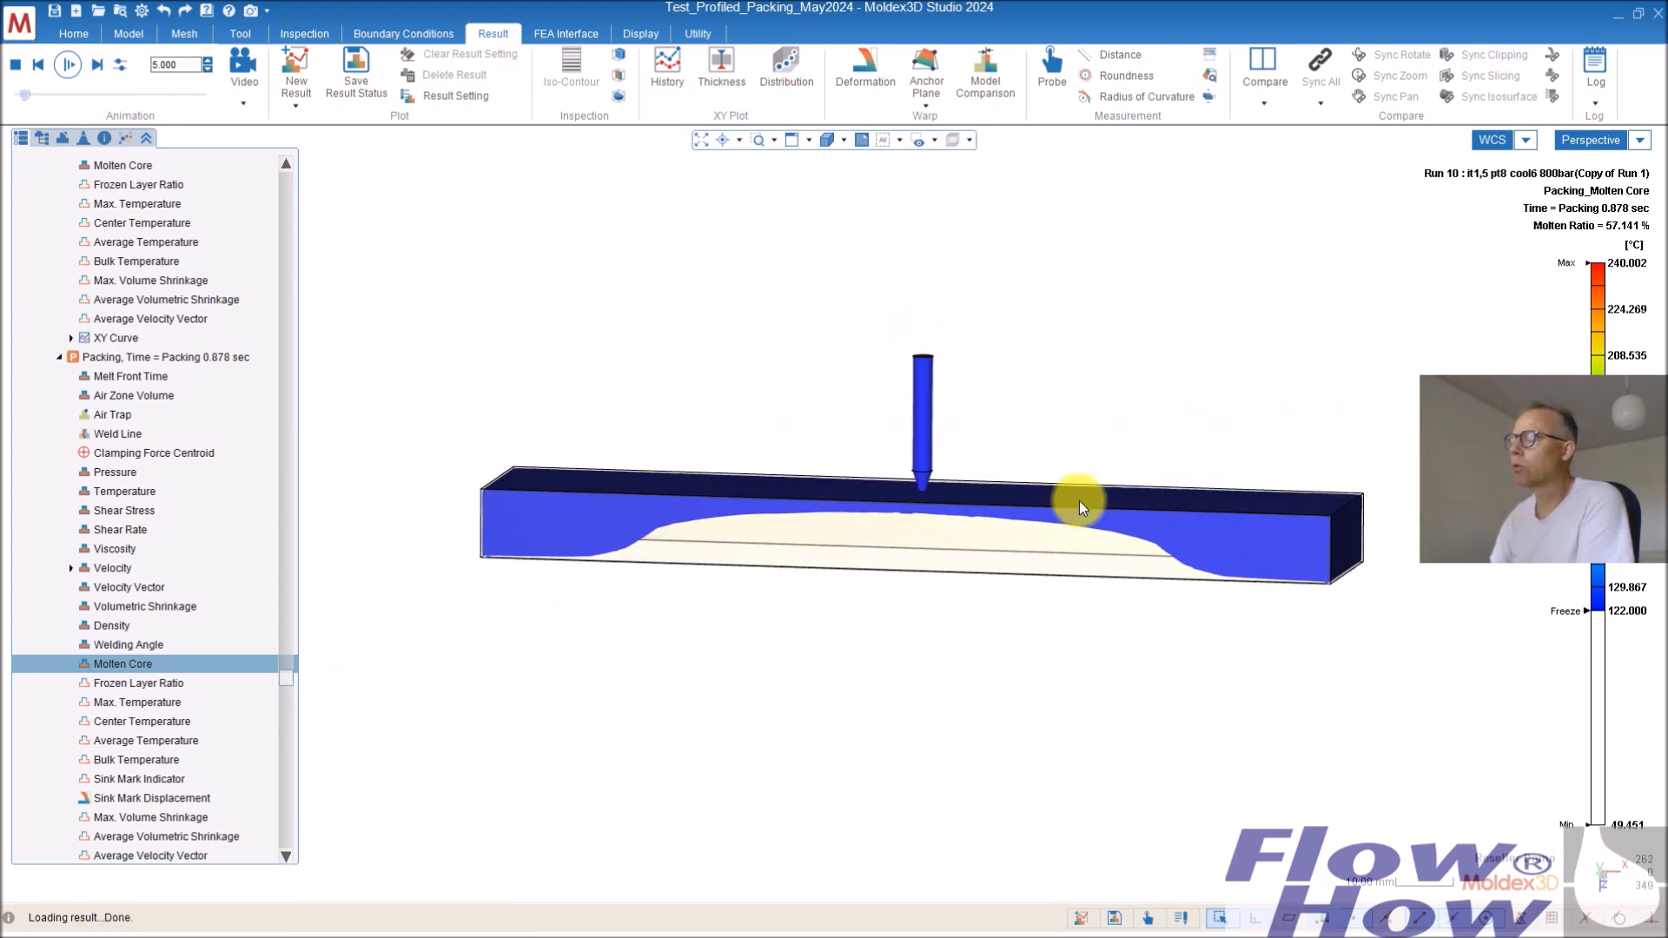
mouse_move(1176, 518)
middle_down()
mouse_move(1125, 585)
mouse_move(938, 543)
middle_up()
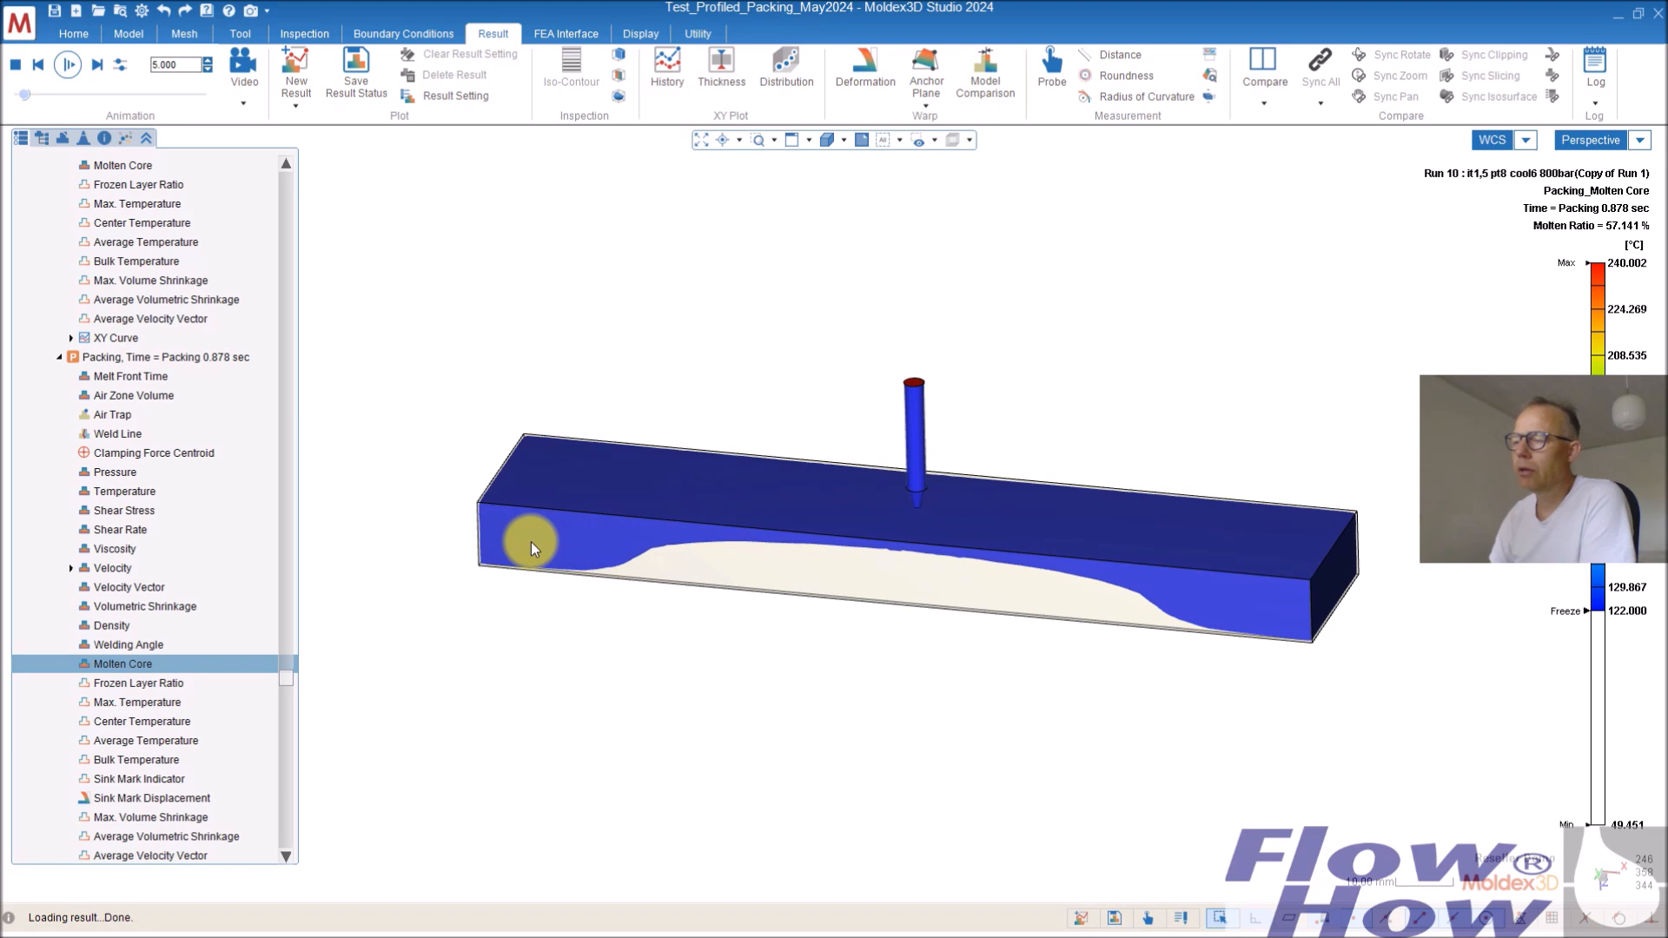
Show the molten core at packing 2.537 sec and examine it from slightly above the bar.
right_click(179, 665)
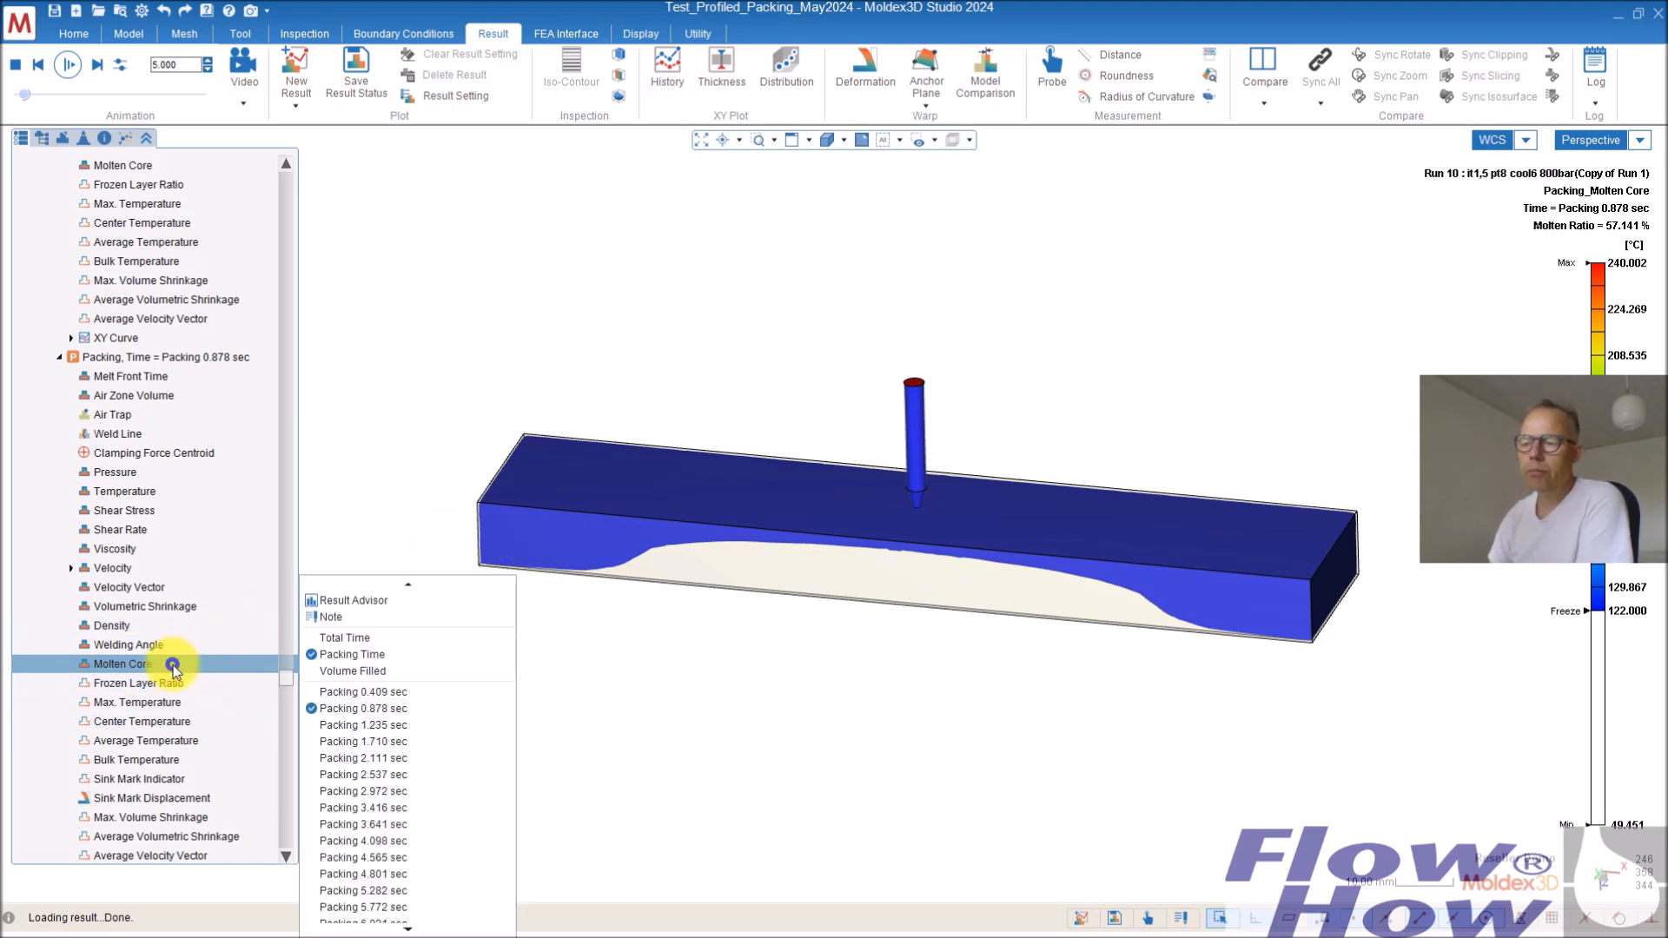
scroll(363, 717, down, 3)
click(353, 722)
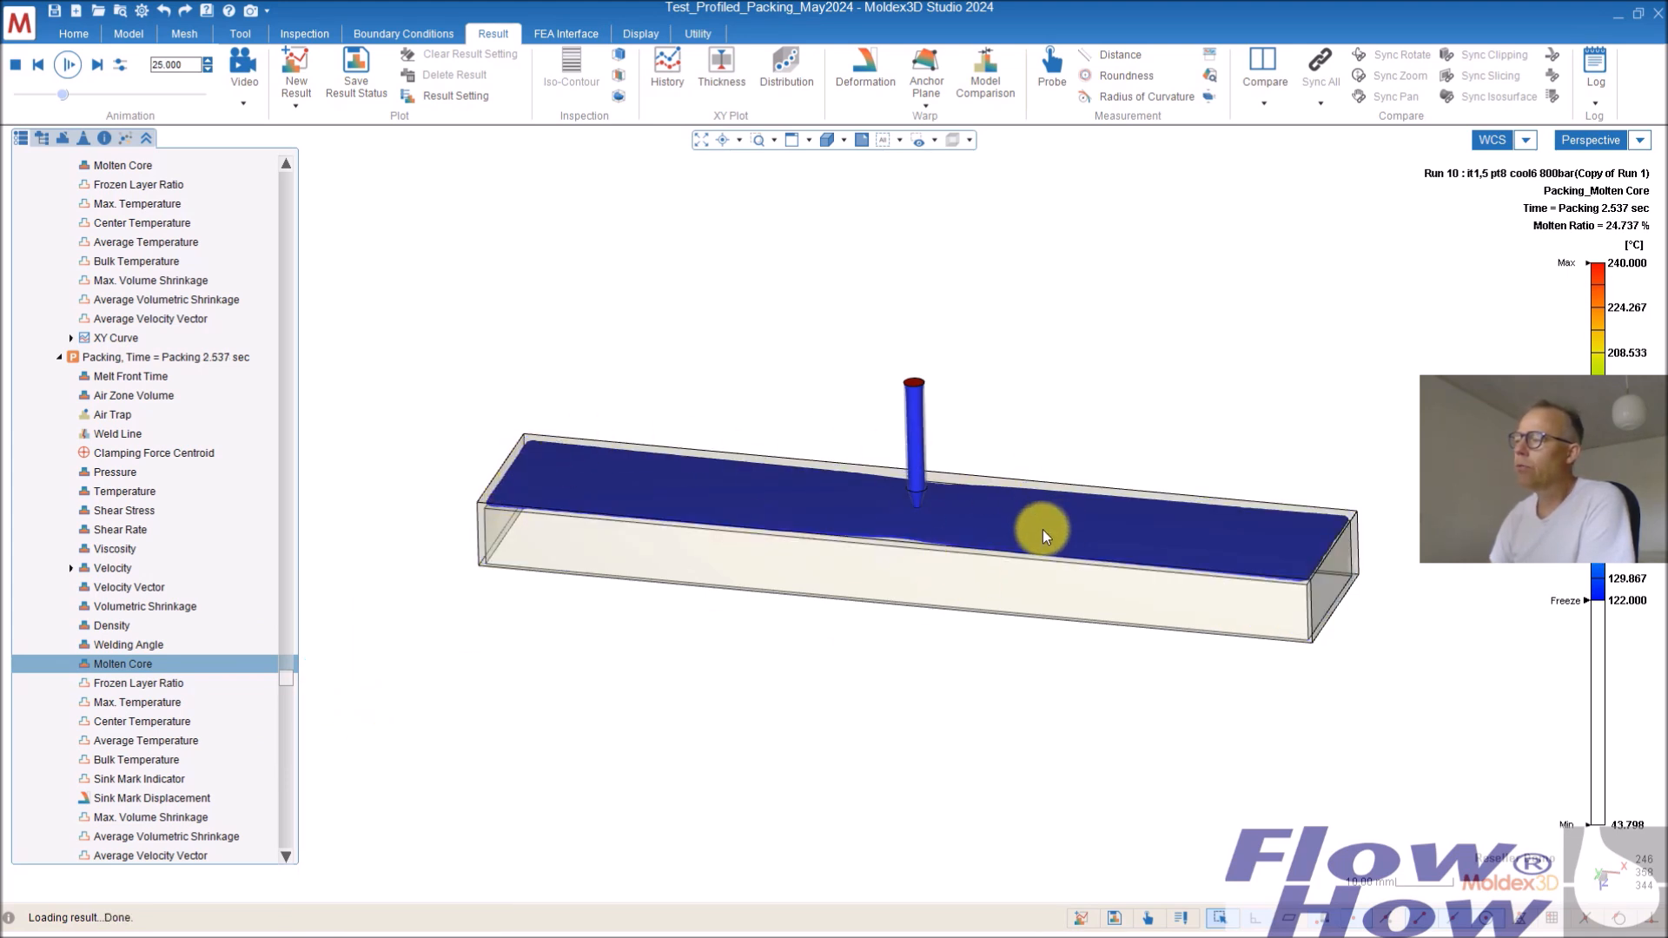
mouse_move(943, 502)
middle_down()
mouse_move(975, 488)
mouse_move(955, 526)
middle_up()
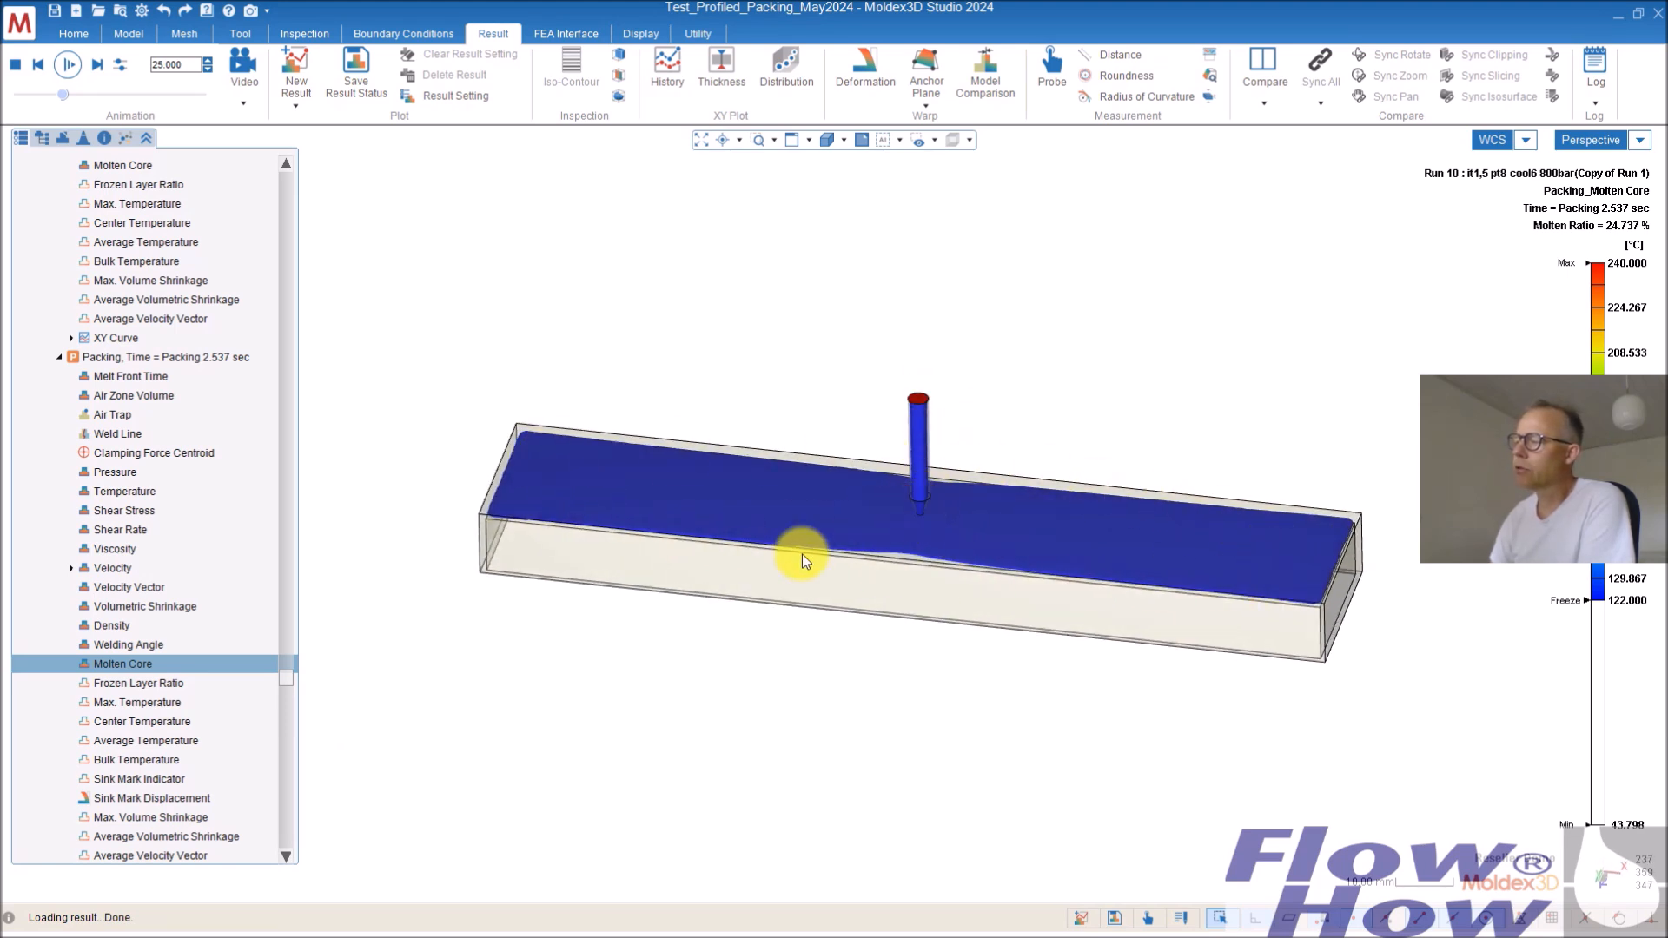
Compare the molten core around the gate at packing 4.098 sec and 4.565 sec.
right_click(108, 665)
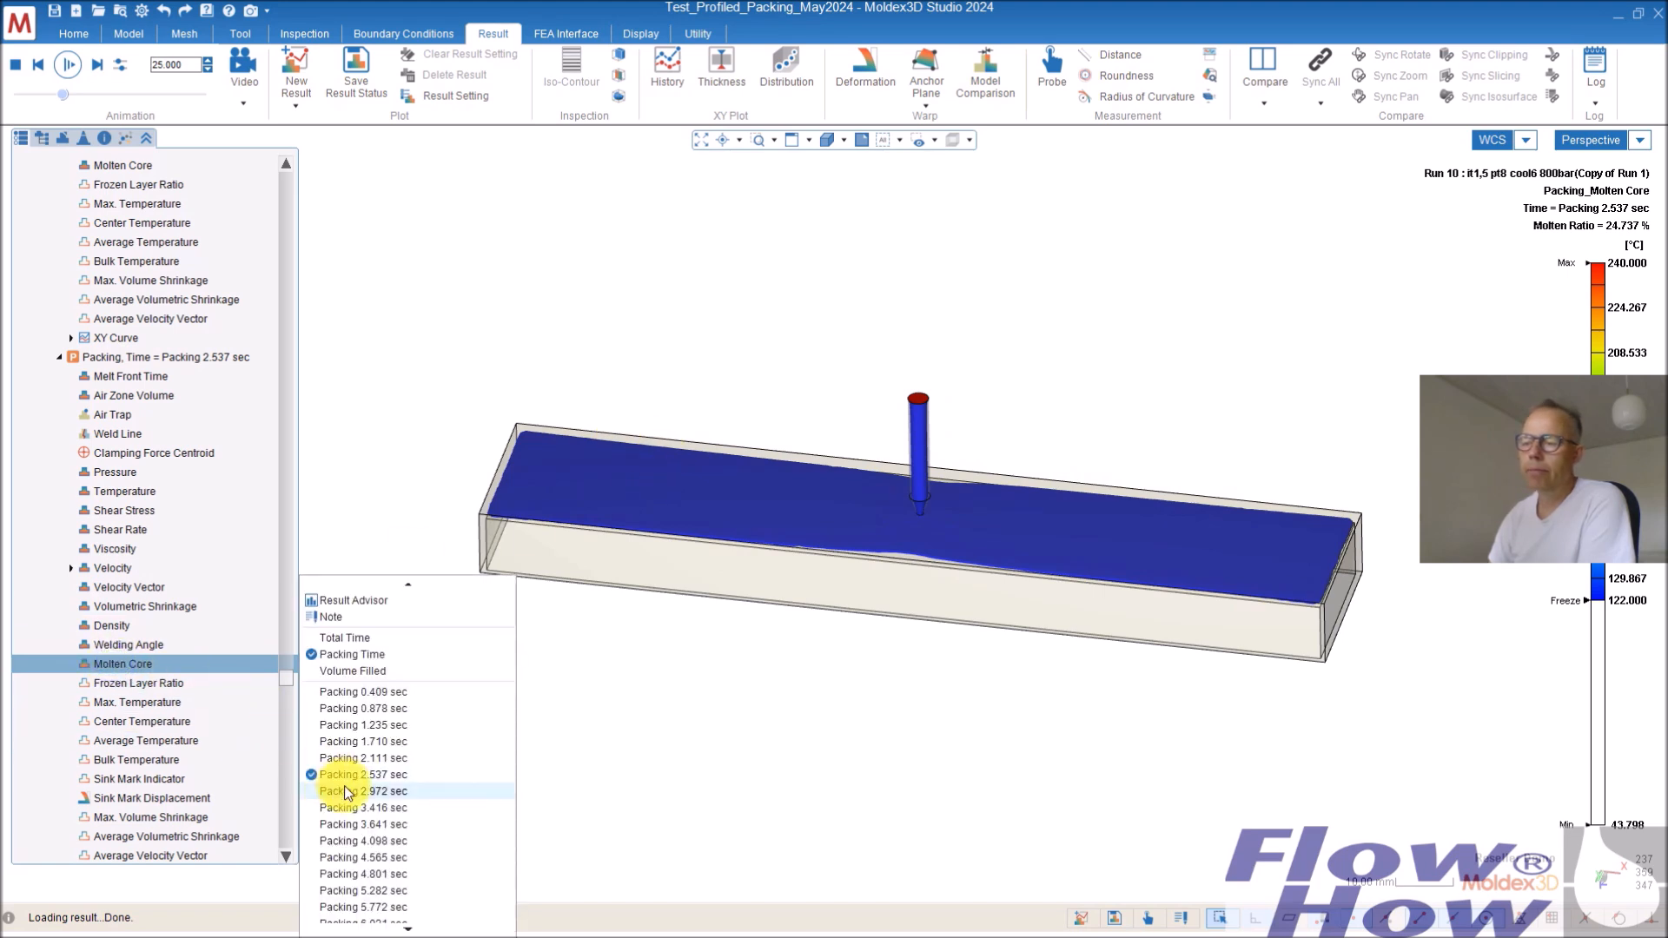
click(349, 841)
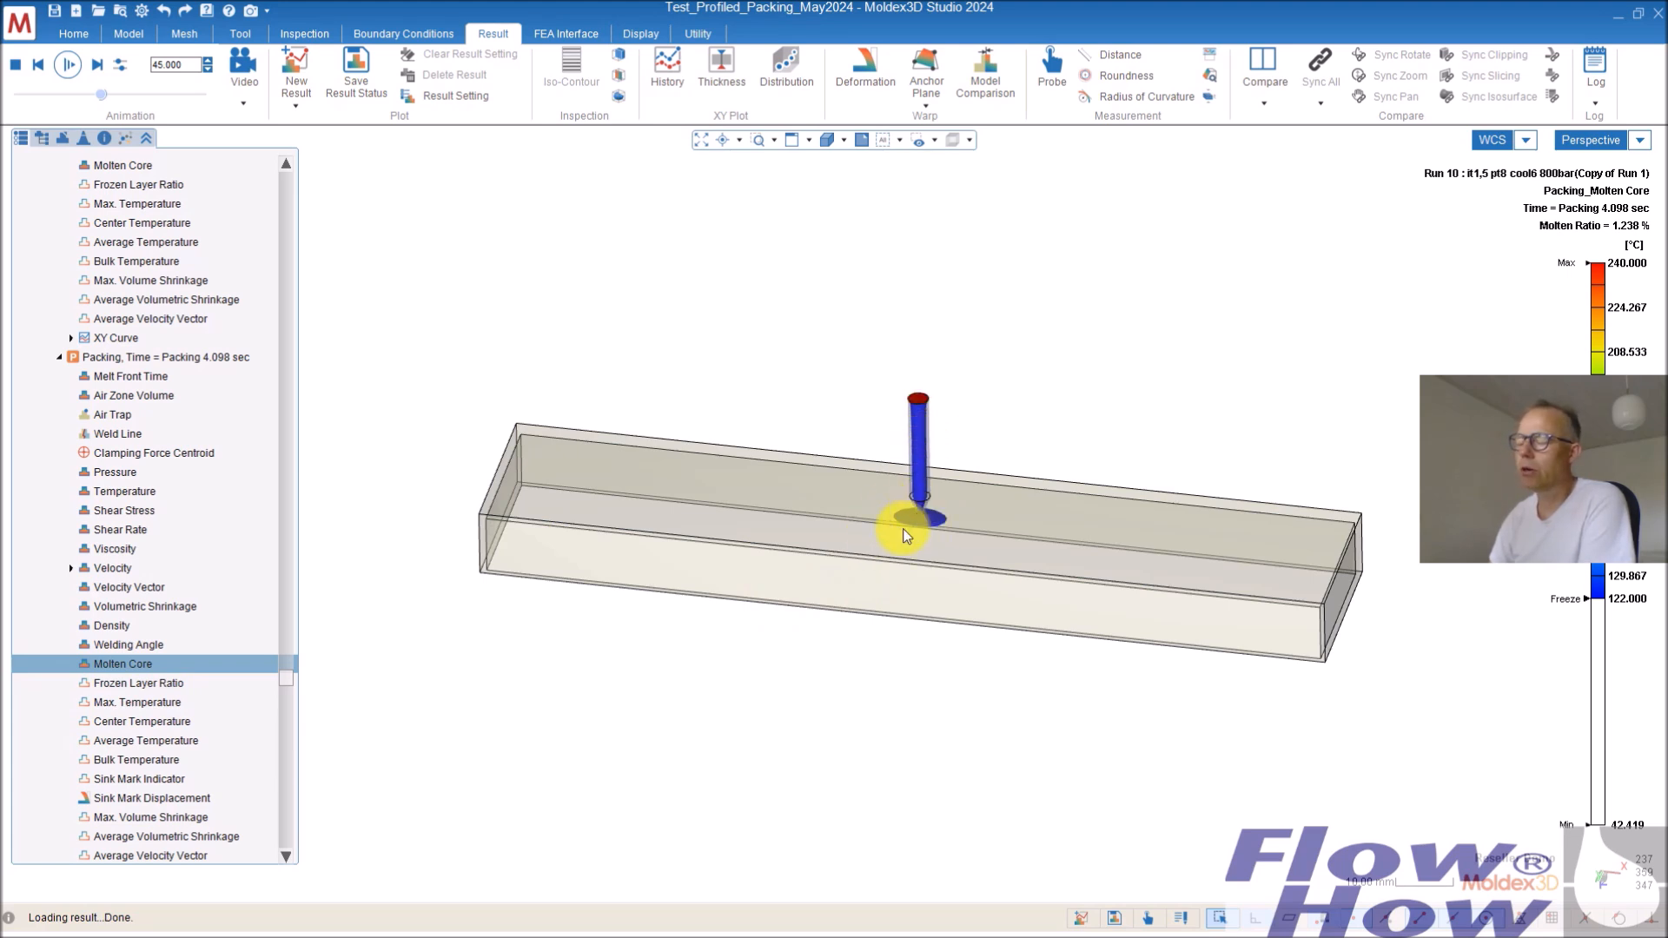
right_click(178, 679)
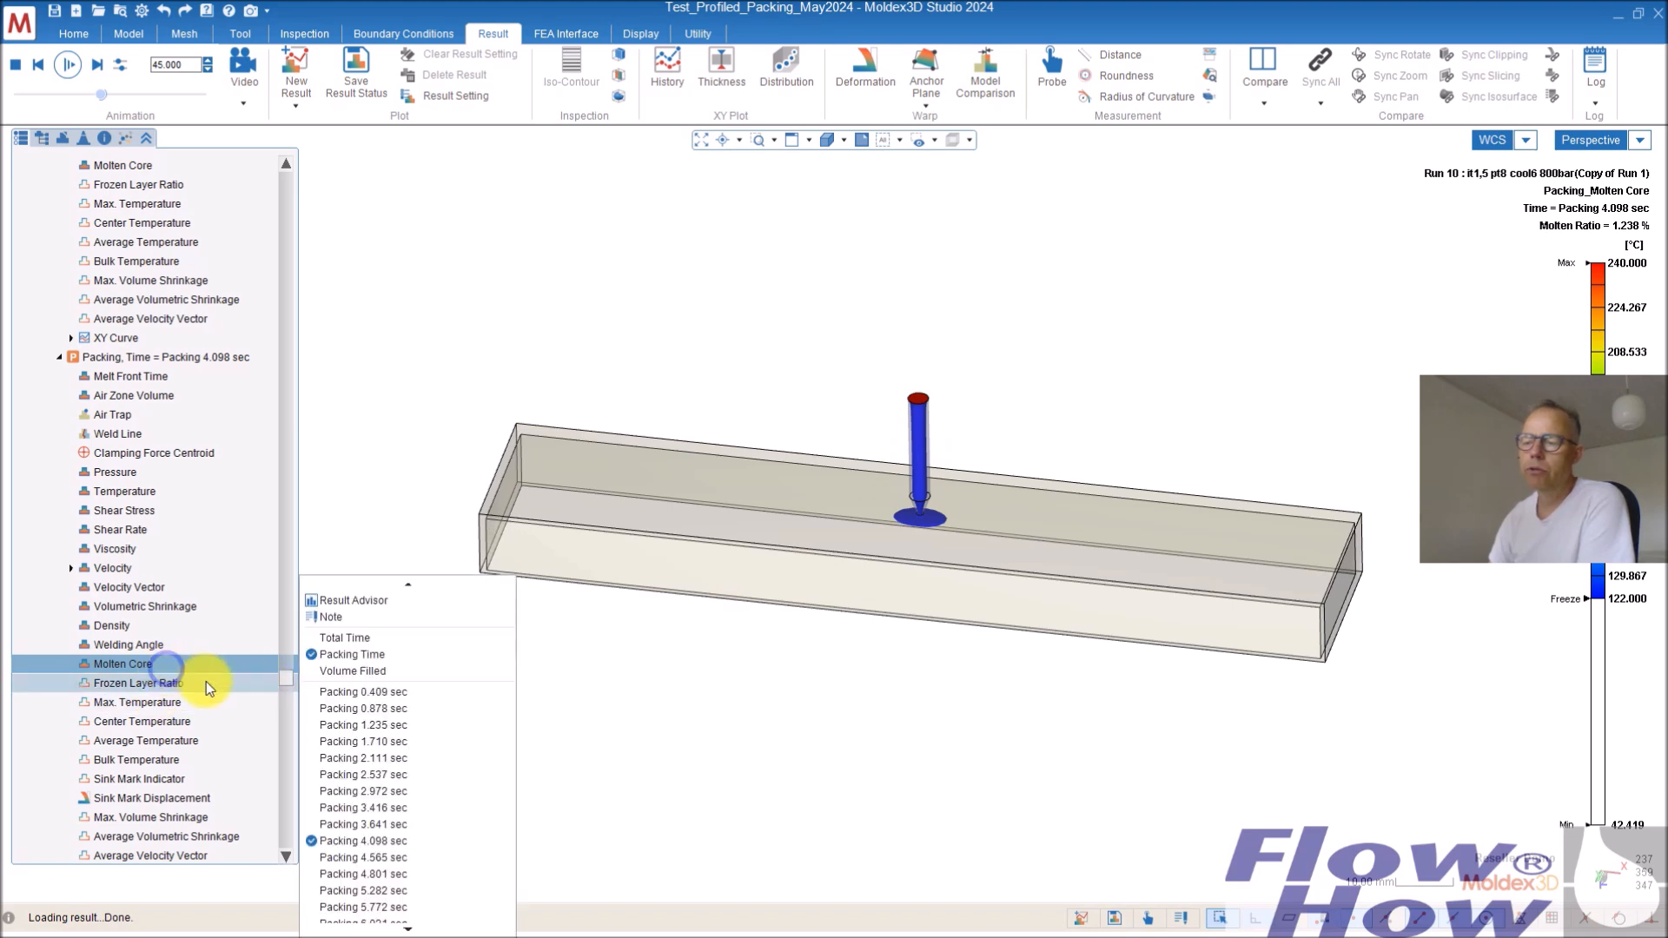
click(356, 859)
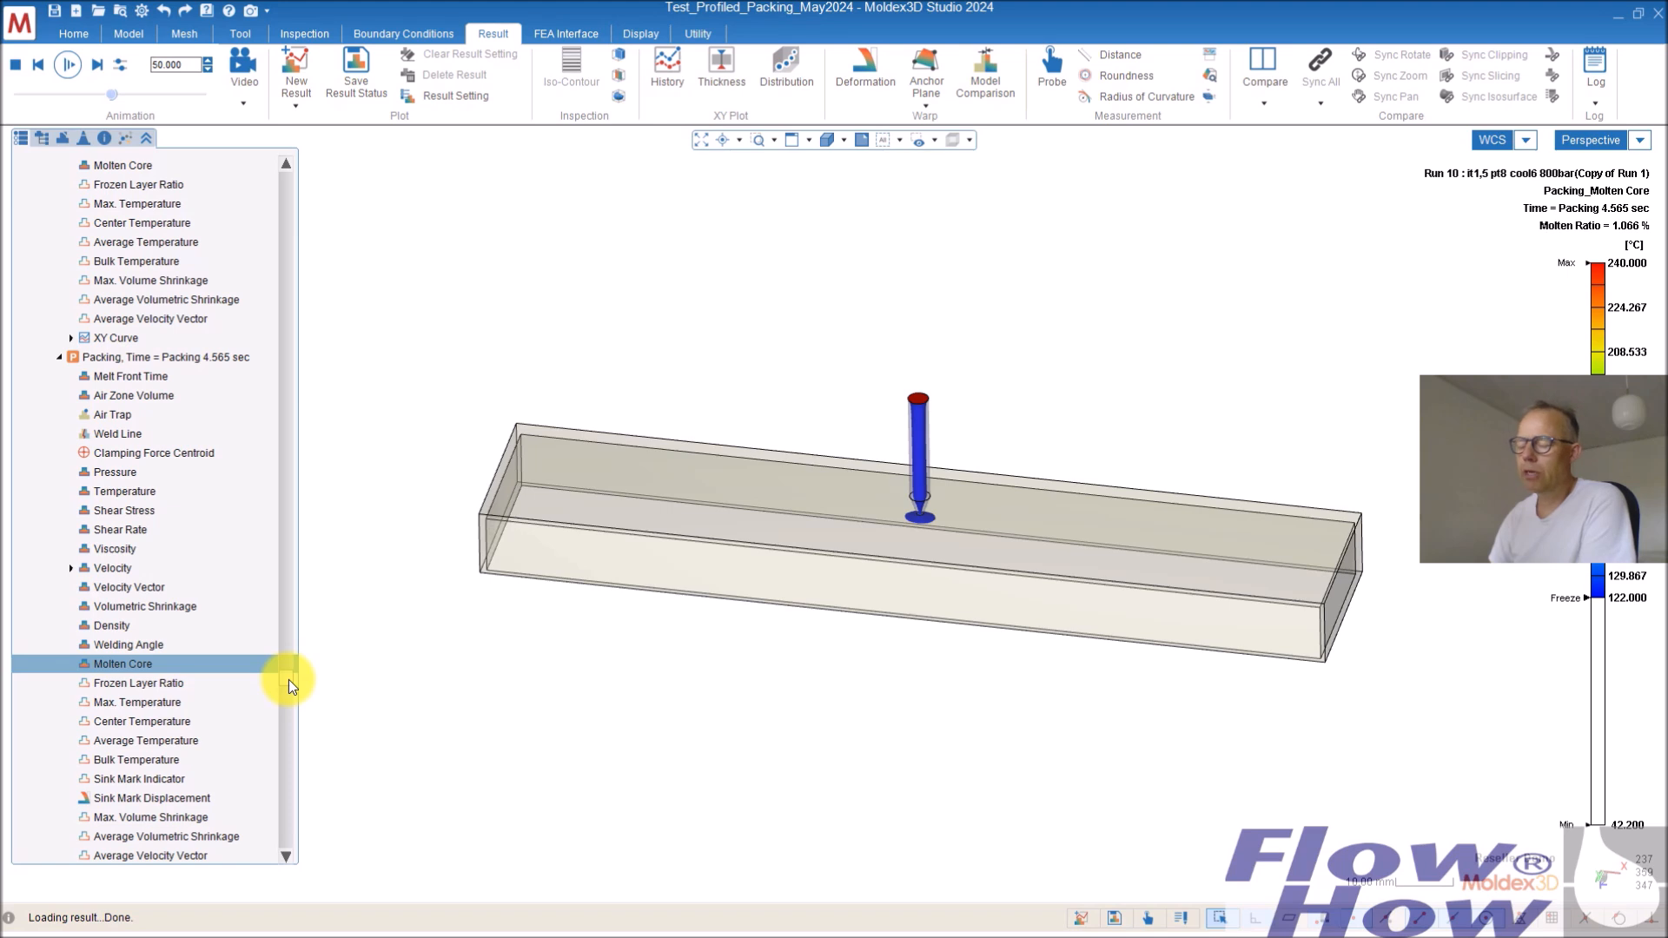
Display Run10's cooling temperature result for the final cycle and examine the bar and sprue surfaces.
drag(284, 679, 253, 757)
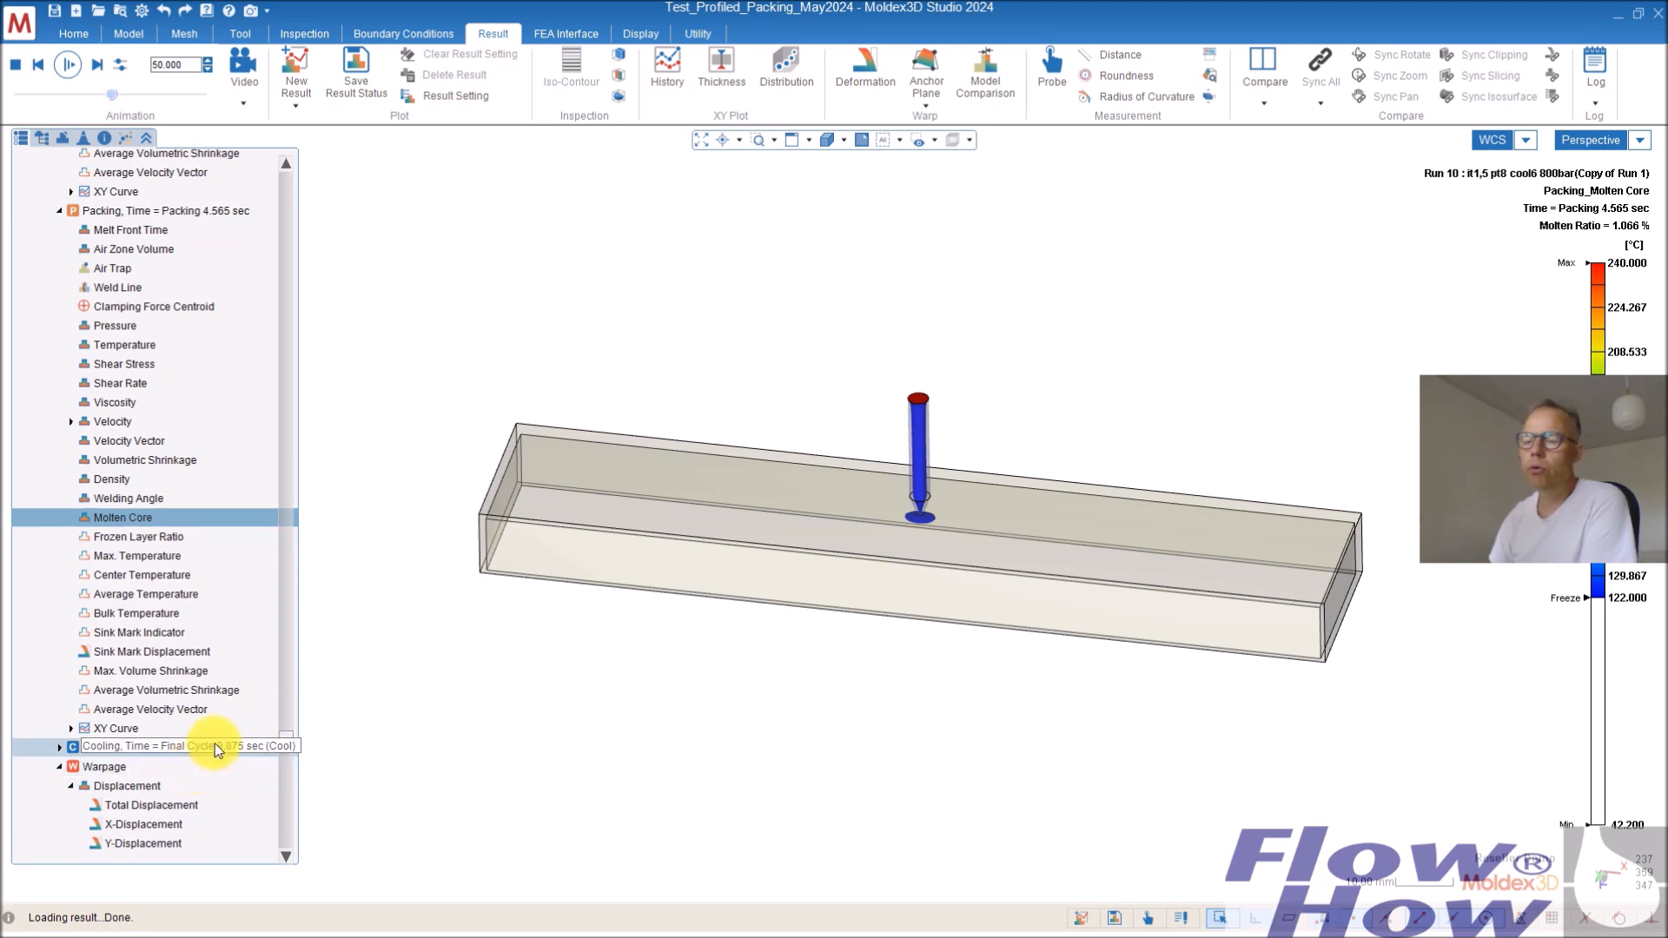
double_click(216, 750)
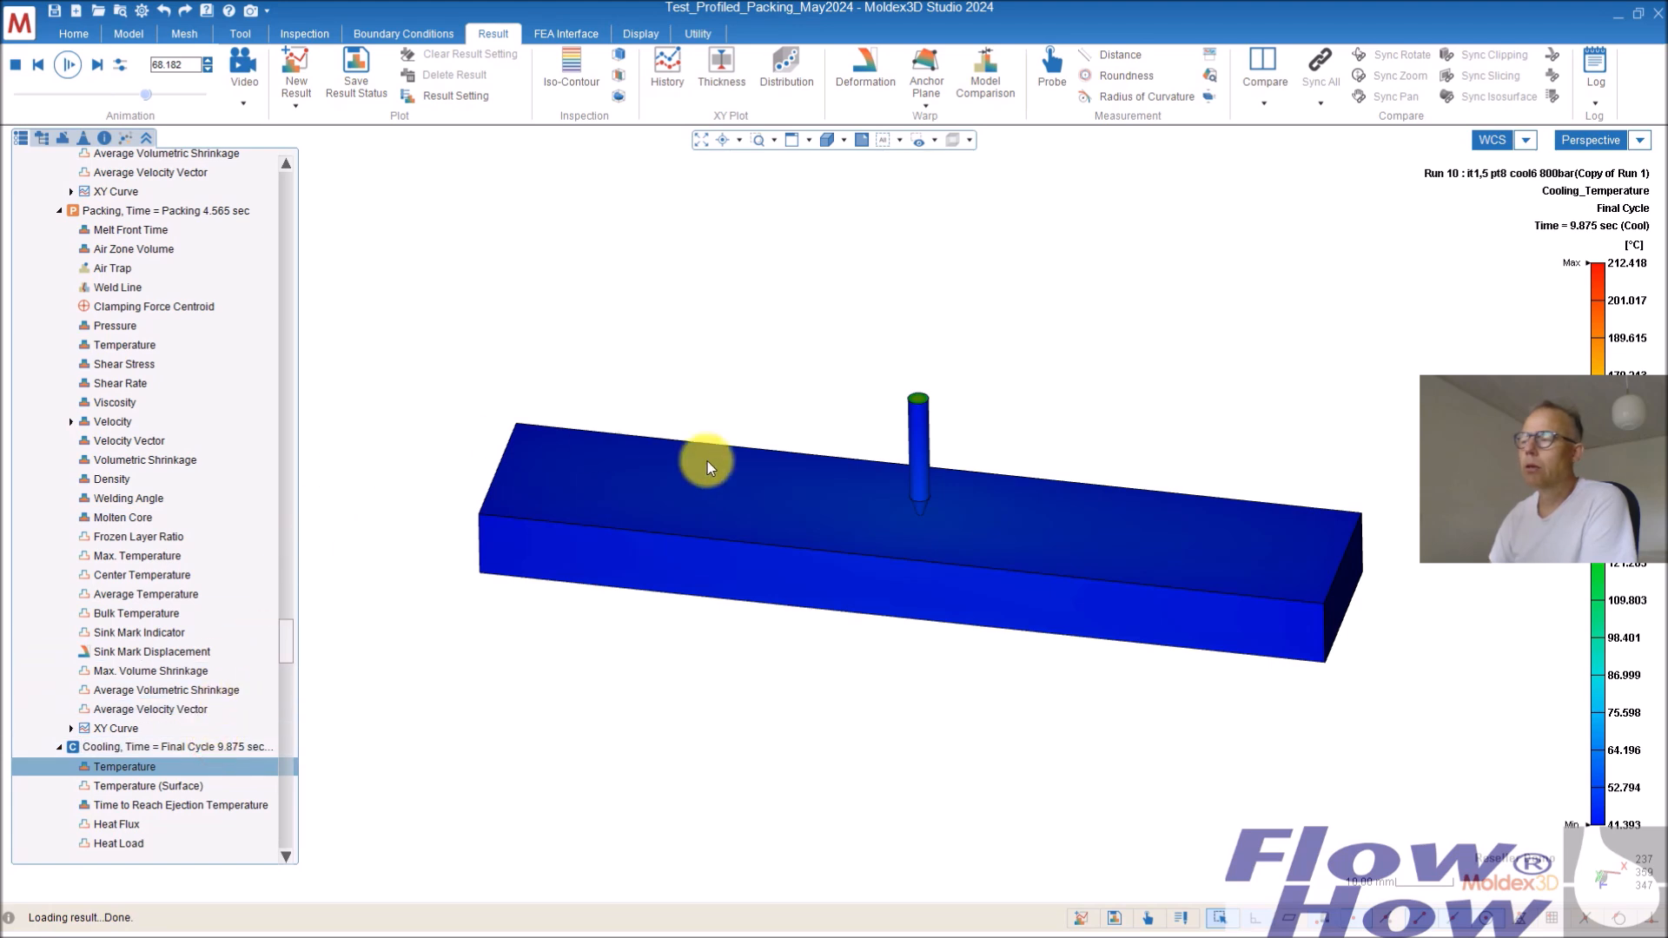
middle_drag(945, 534, 888, 597)
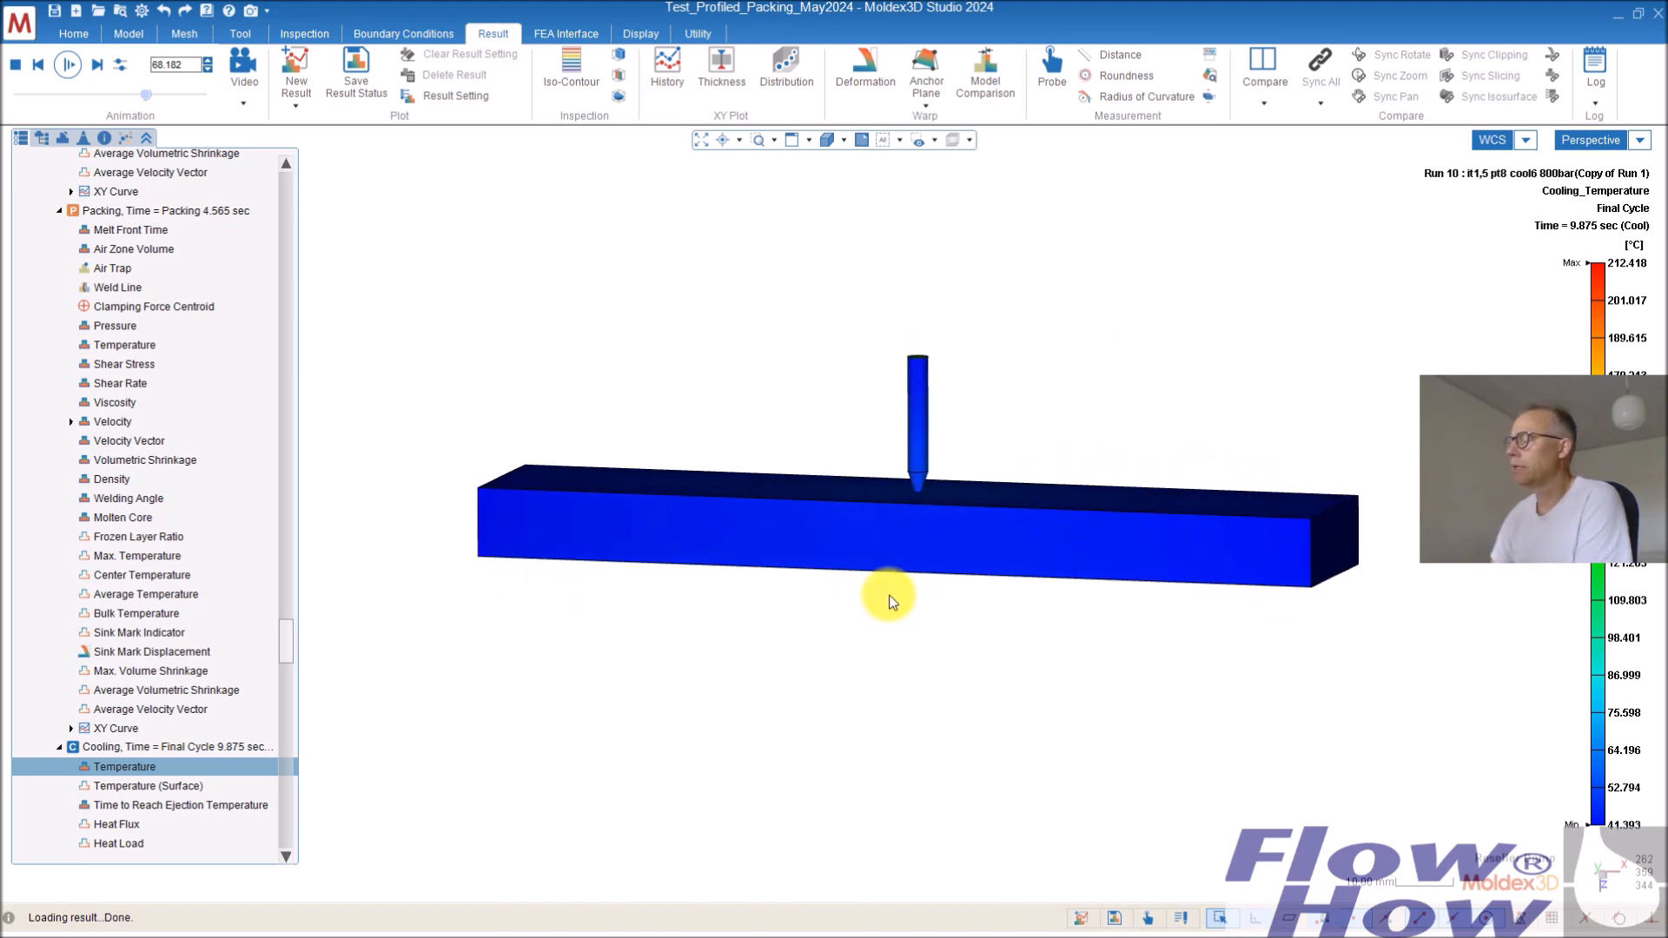
middle_drag(905, 543, 408, 534)
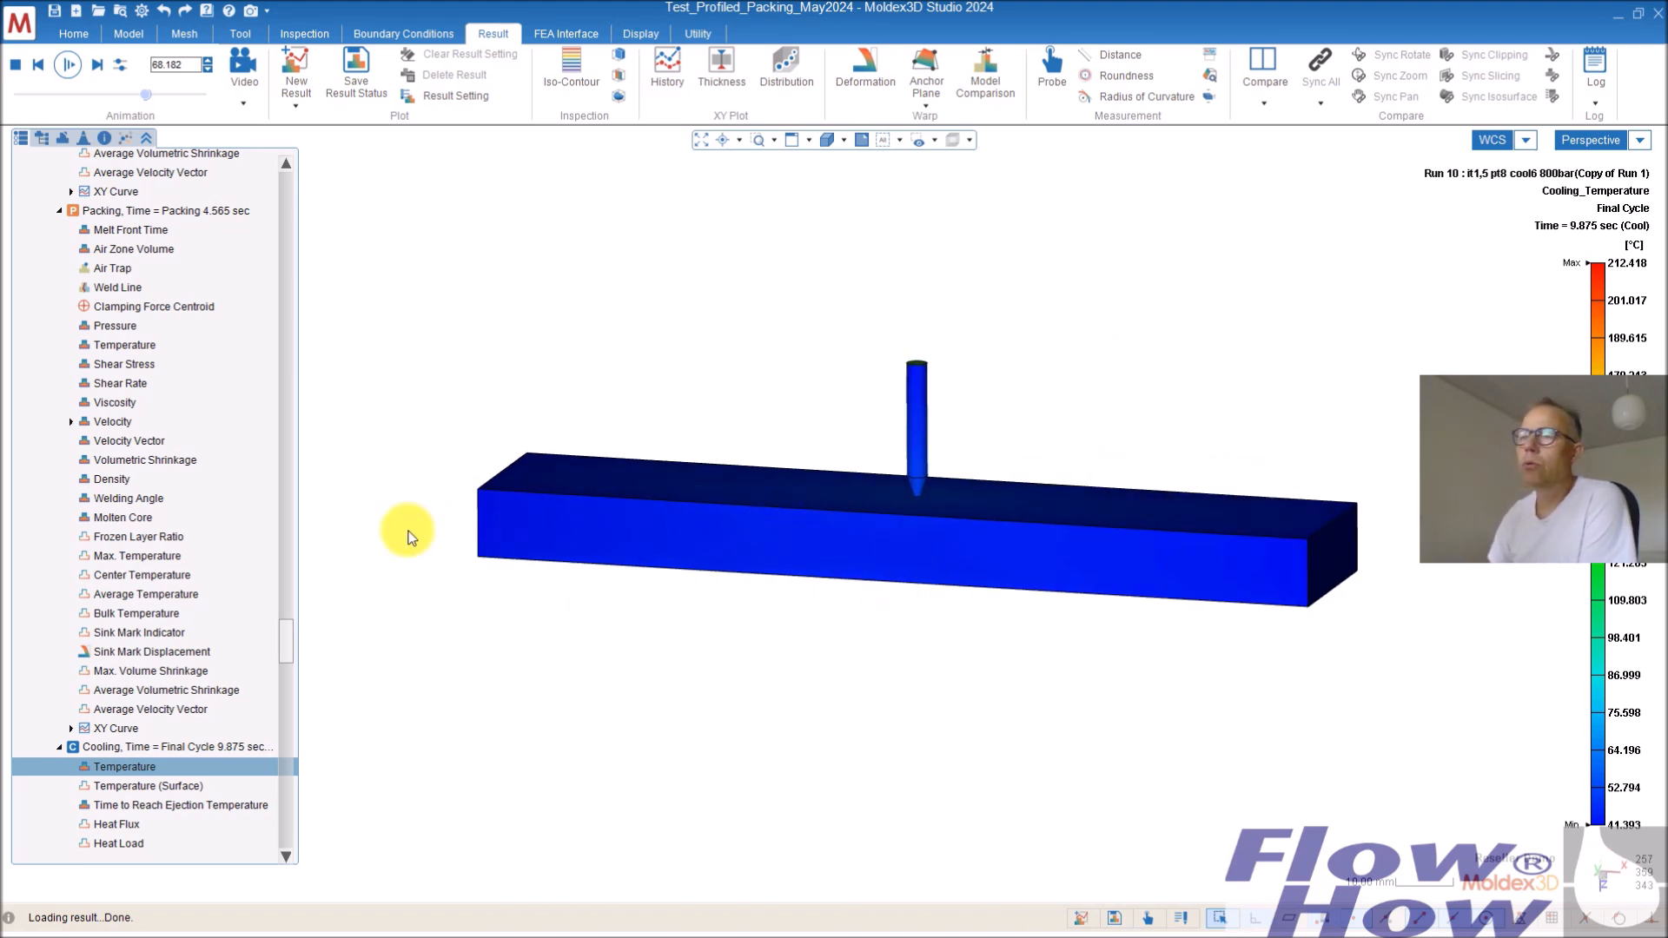
Check Run10's case information down to the process conditions and VP switch-over, and return to the cooling temperature result.
click(104, 138)
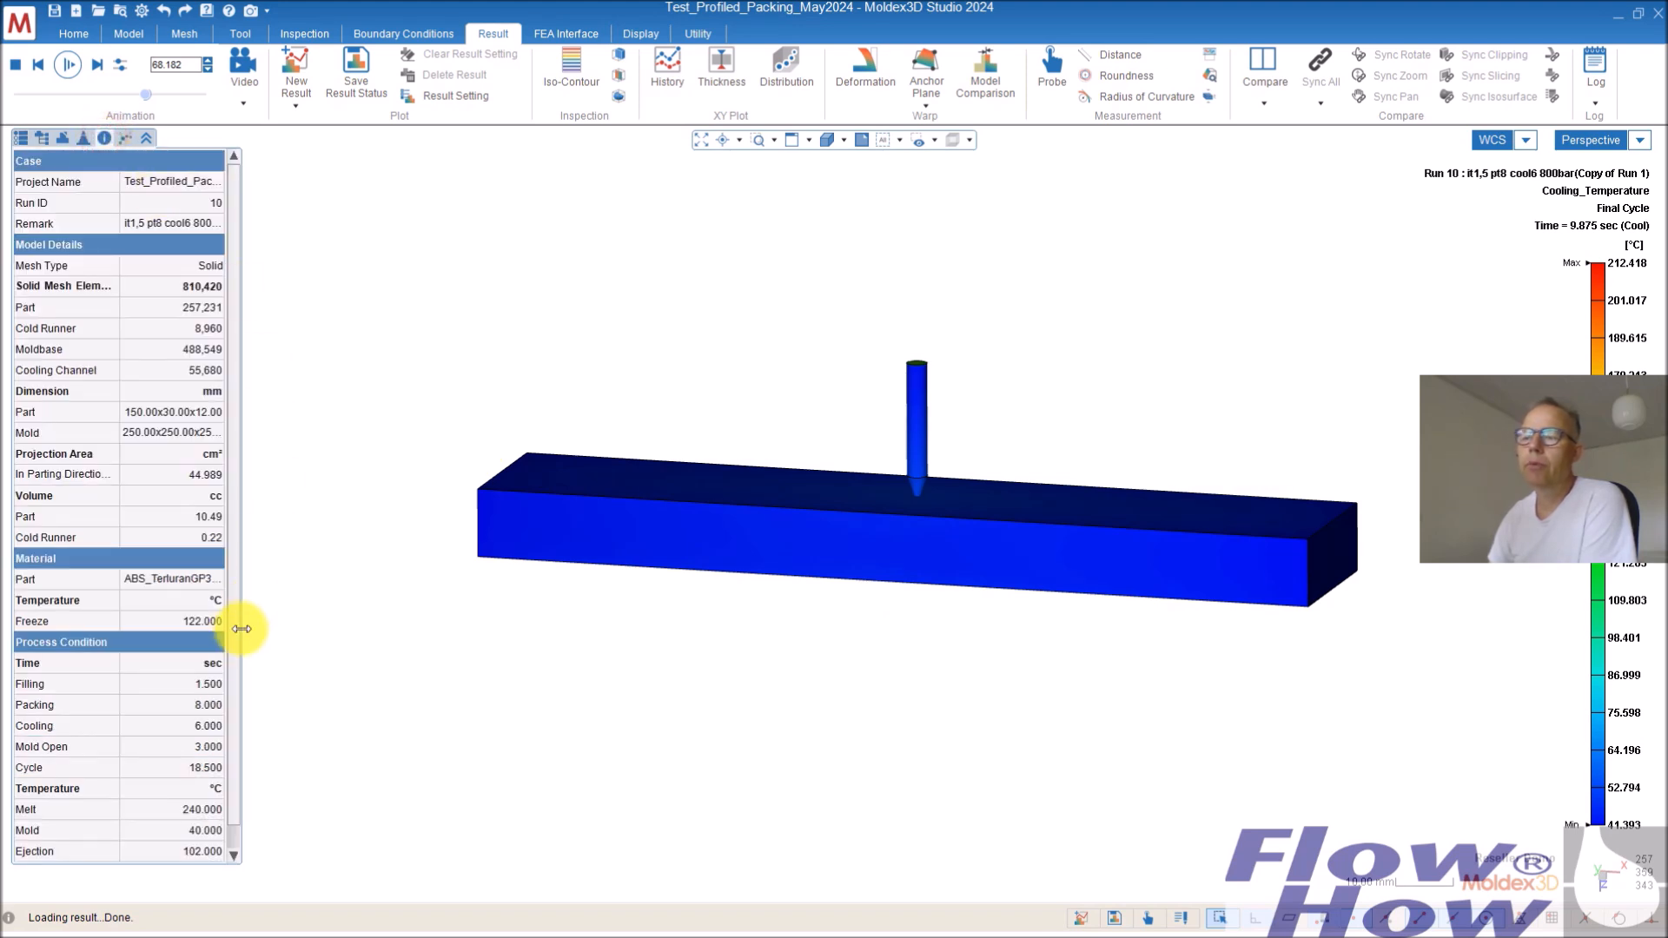
scroll(236, 743, down, 1)
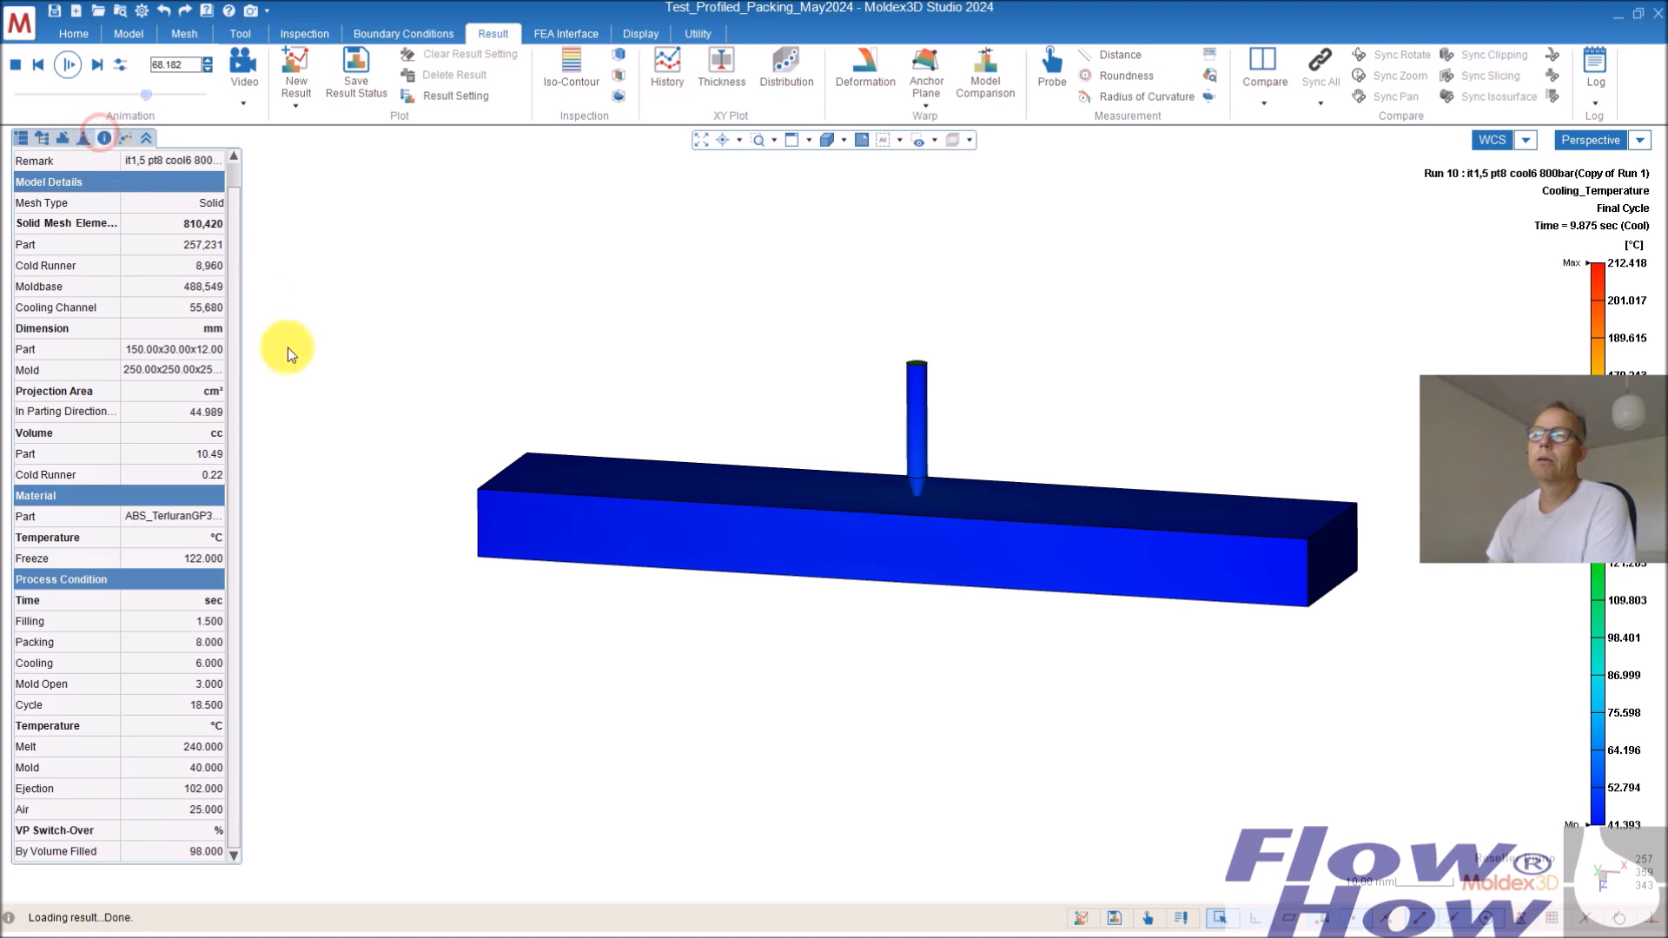
click(20, 138)
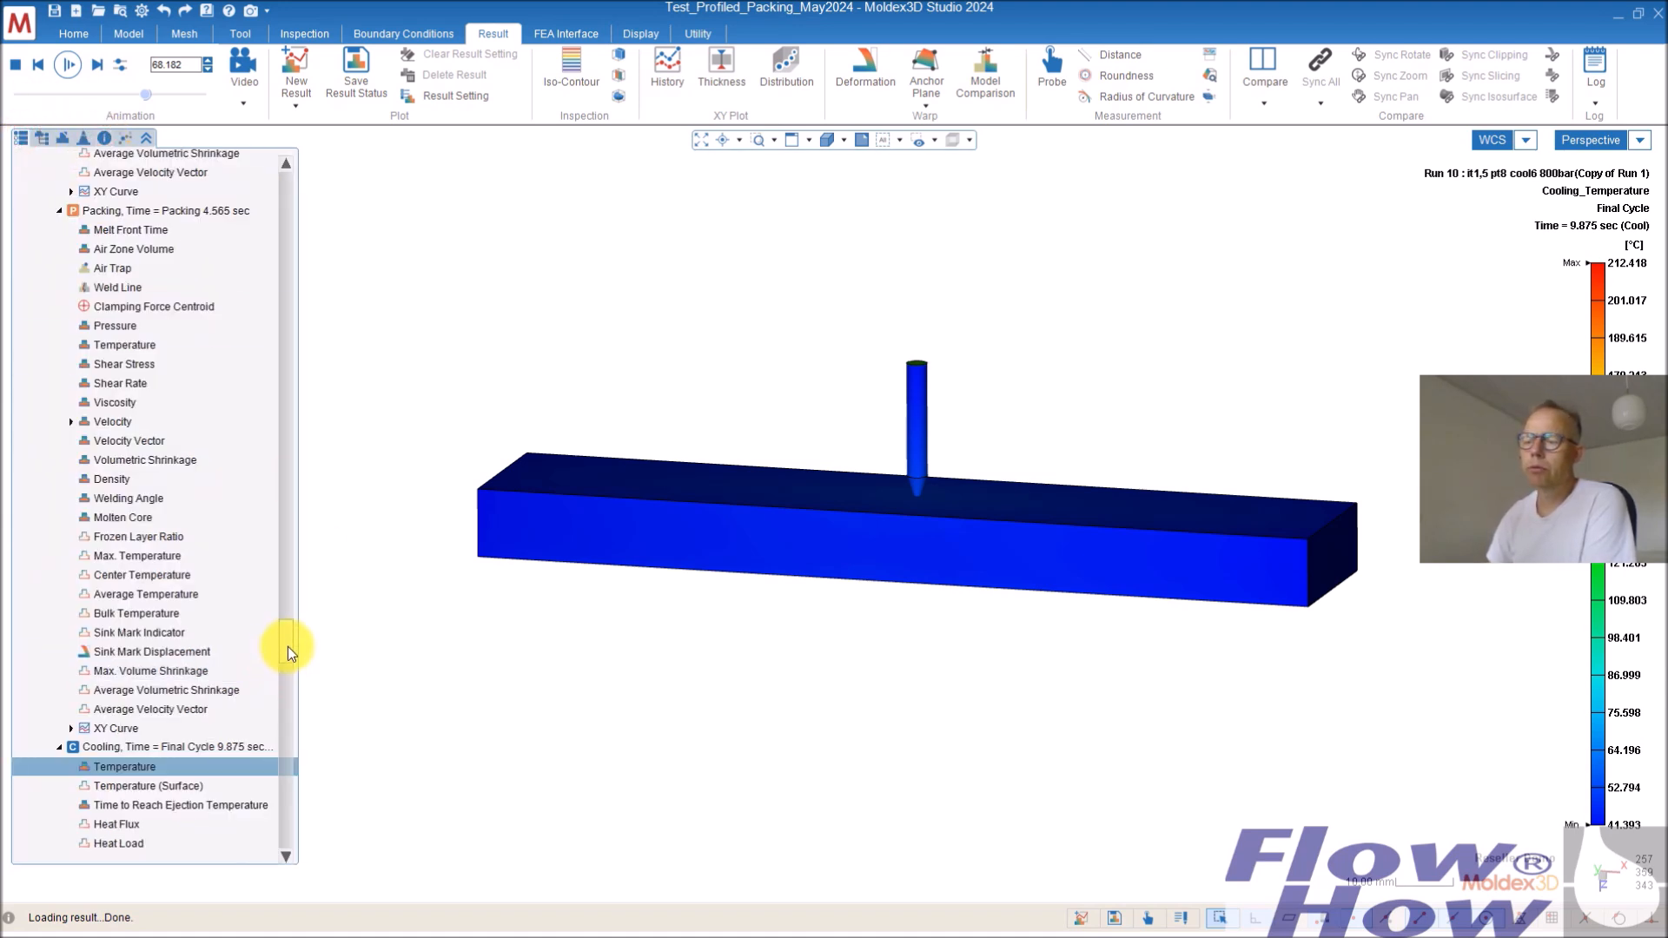
mouse_move(1197, 552)
middle_down()
mouse_move(1084, 503)
mouse_move(1058, 571)
mouse_move(1004, 575)
middle_up()
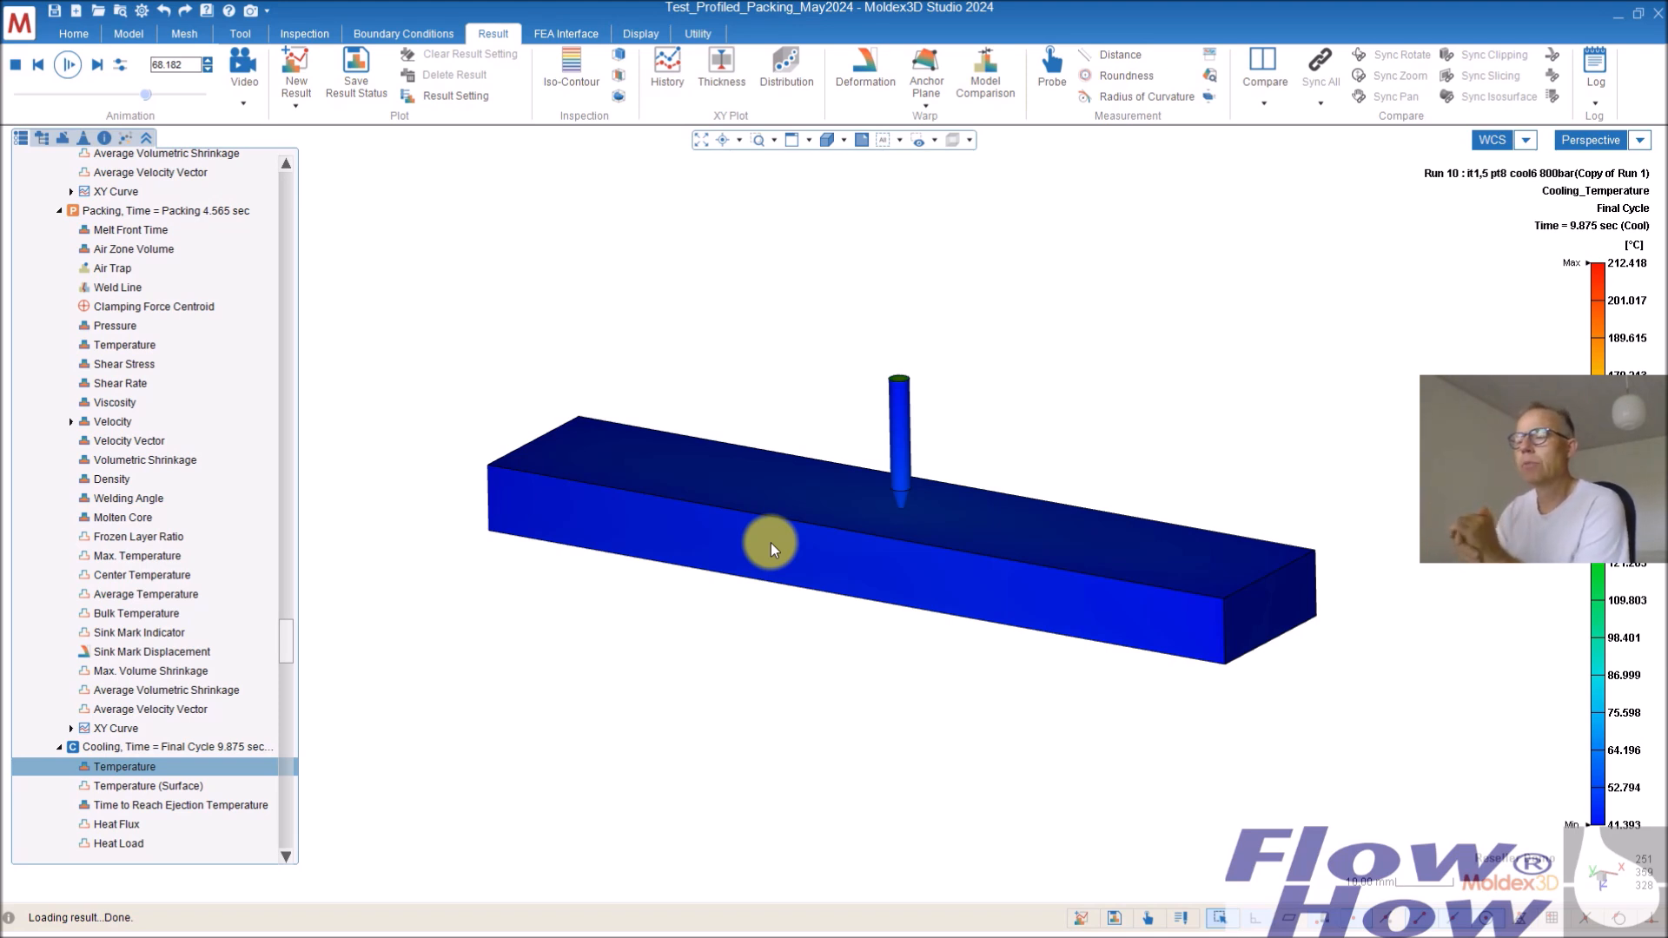
Hide the cold runner and examine the 9.875 sec cooling temperature on the part alone from below and above.
drag(288, 632, 287, 697)
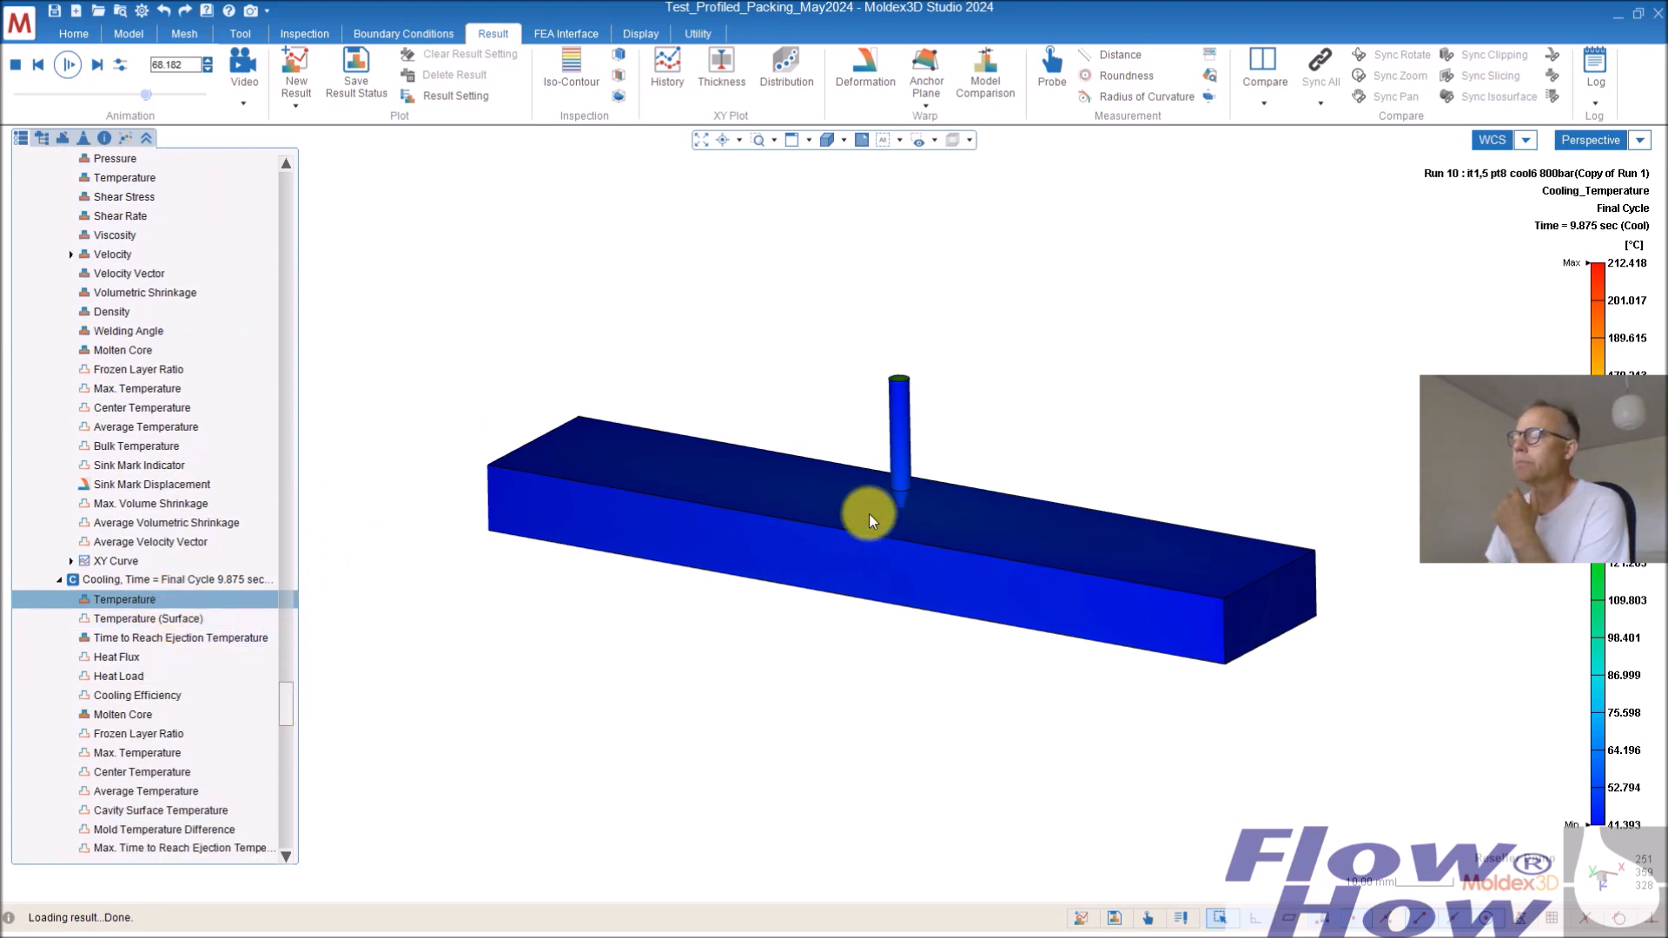
mouse_move(738, 677)
middle_down()
mouse_move(755, 718)
mouse_move(961, 178)
mouse_move(354, 235)
middle_up()
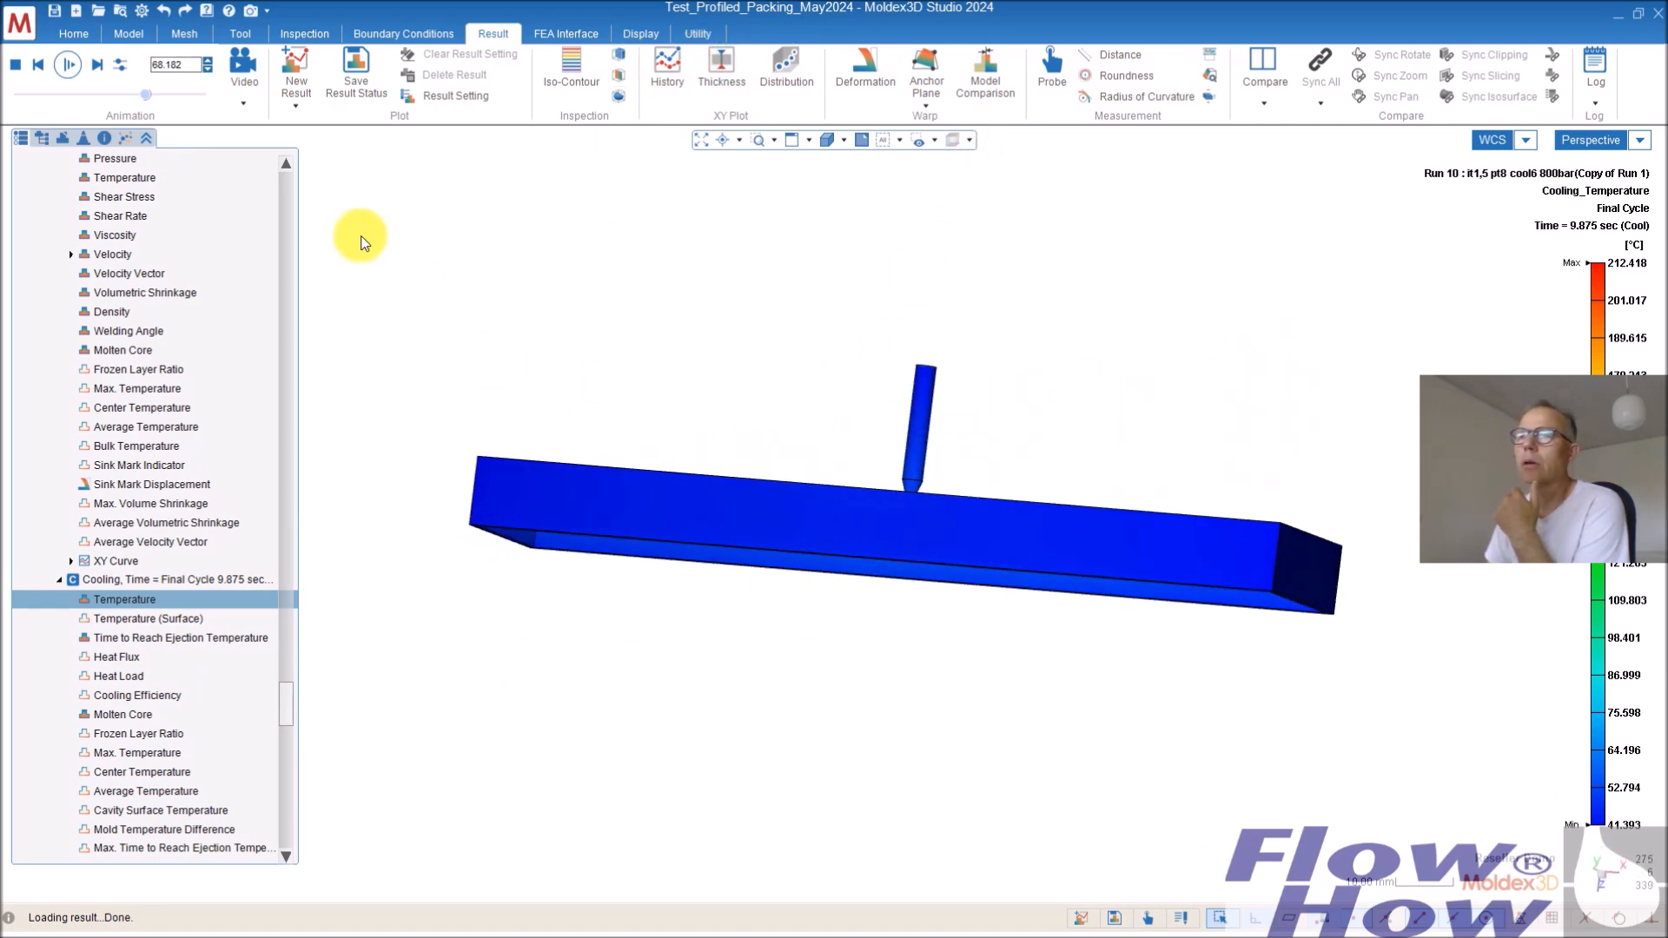
click(42, 137)
click(54, 199)
middle_drag(938, 539, 575, 545)
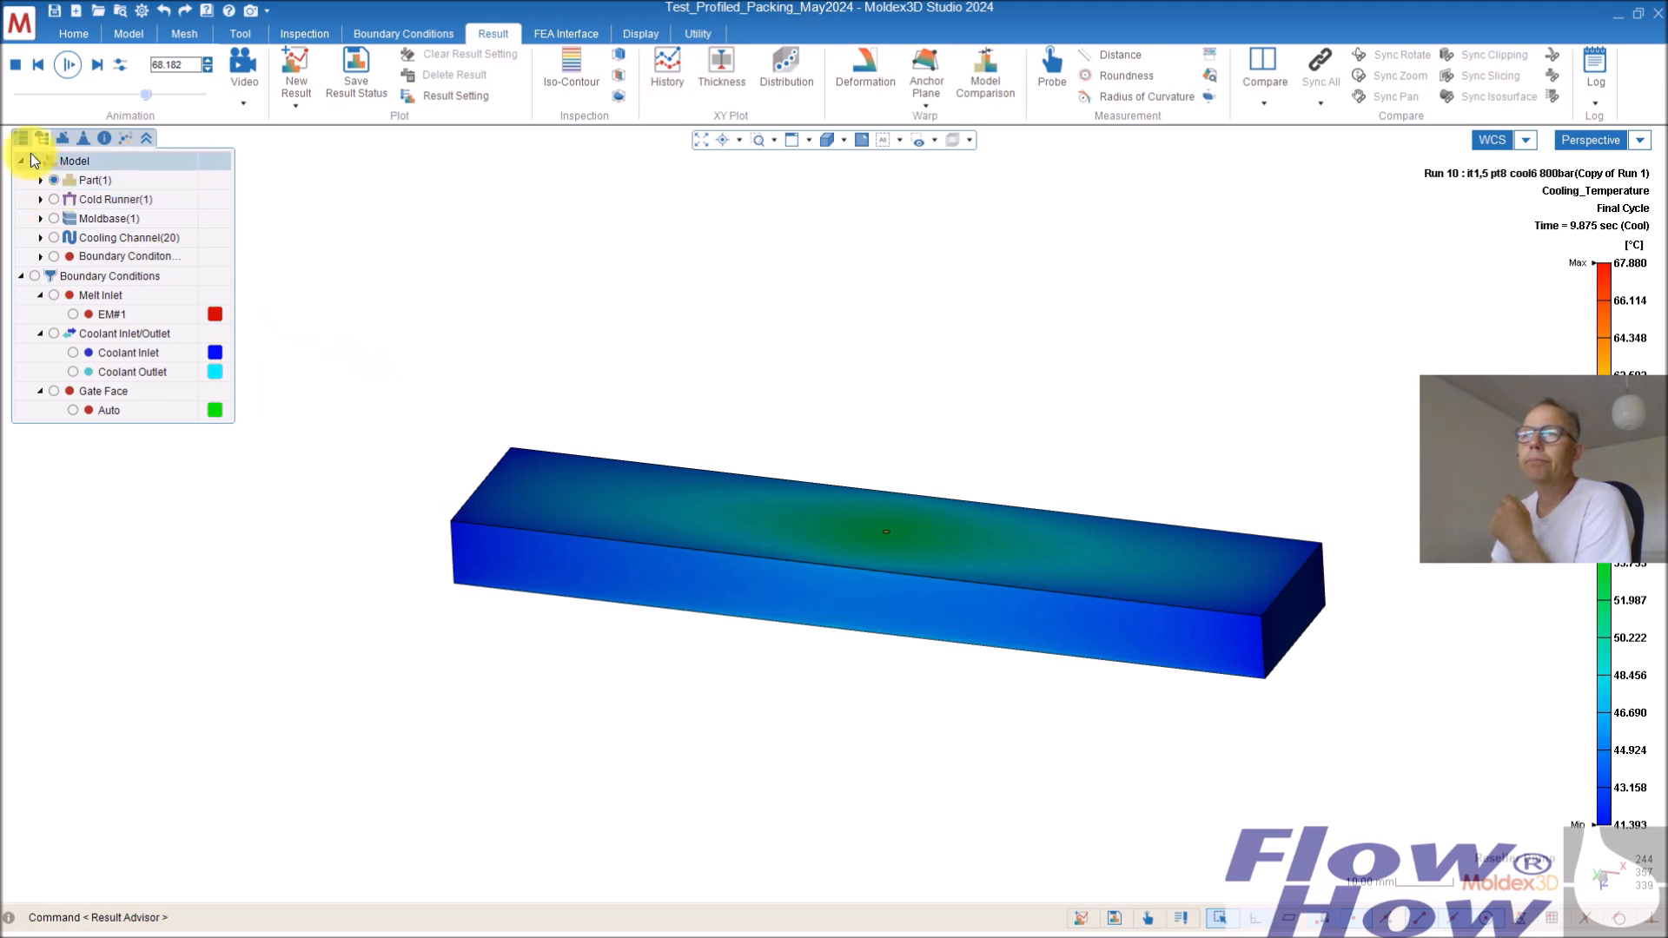
Clip the part with a YZ section at 49.748 % and examine the cooling temperature across the wall near the gate.
click(617, 57)
right_drag(978, 625, 912, 580)
right_drag(920, 605, 886, 593)
drag(881, 569, 877, 554)
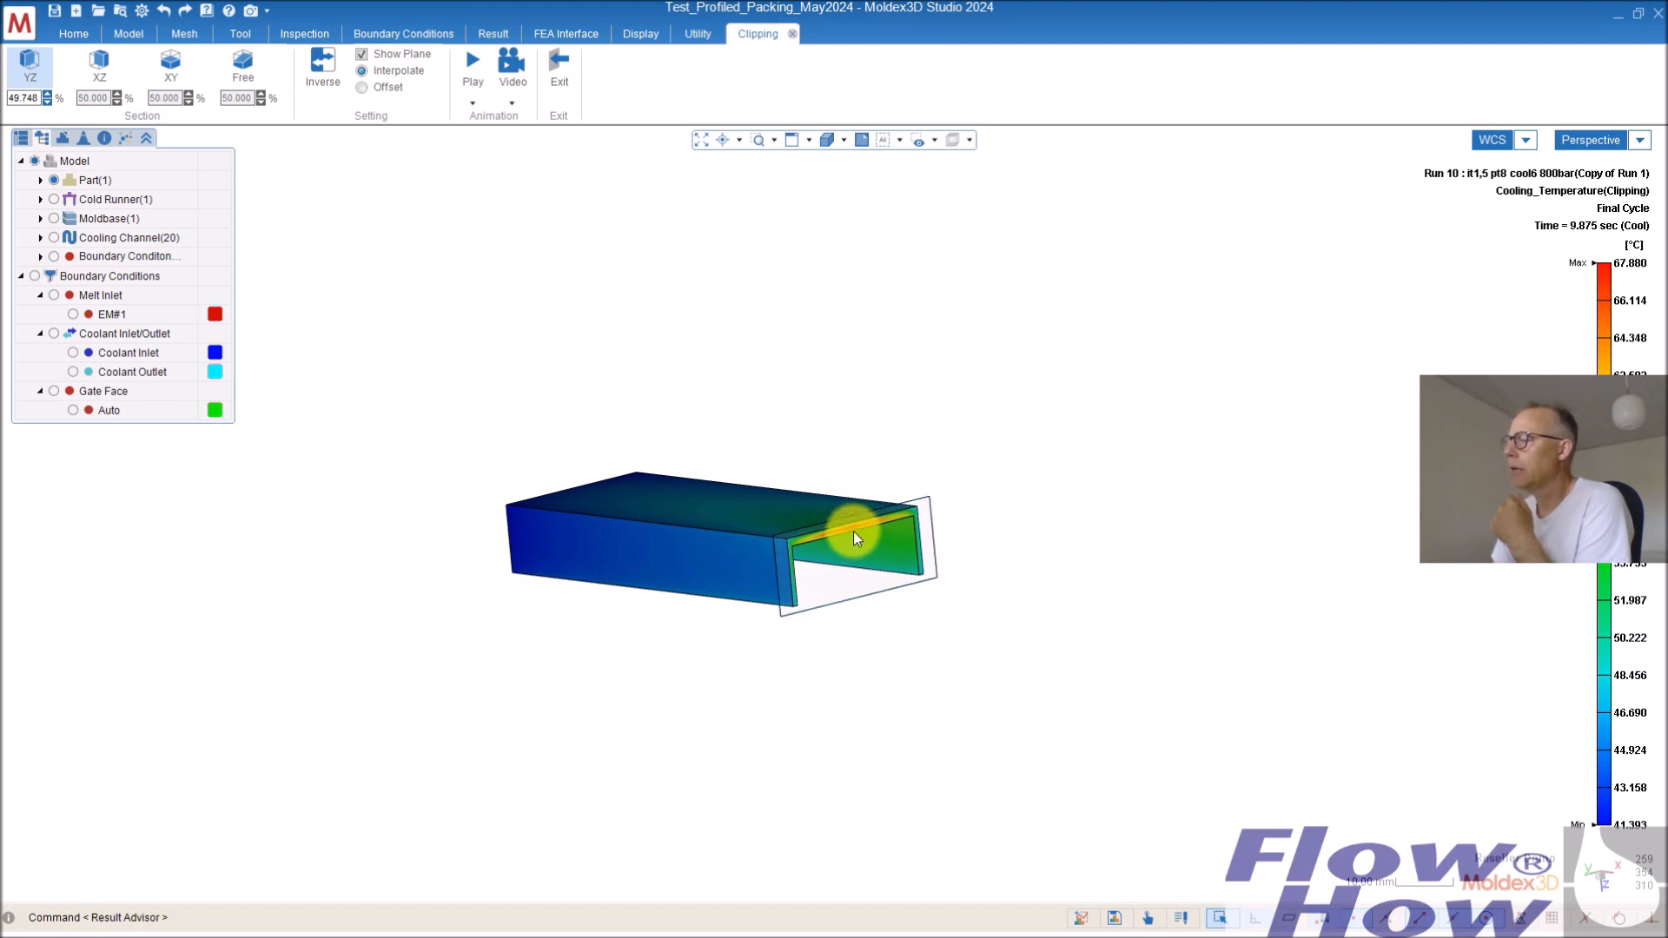
mouse_move(1628, 271)
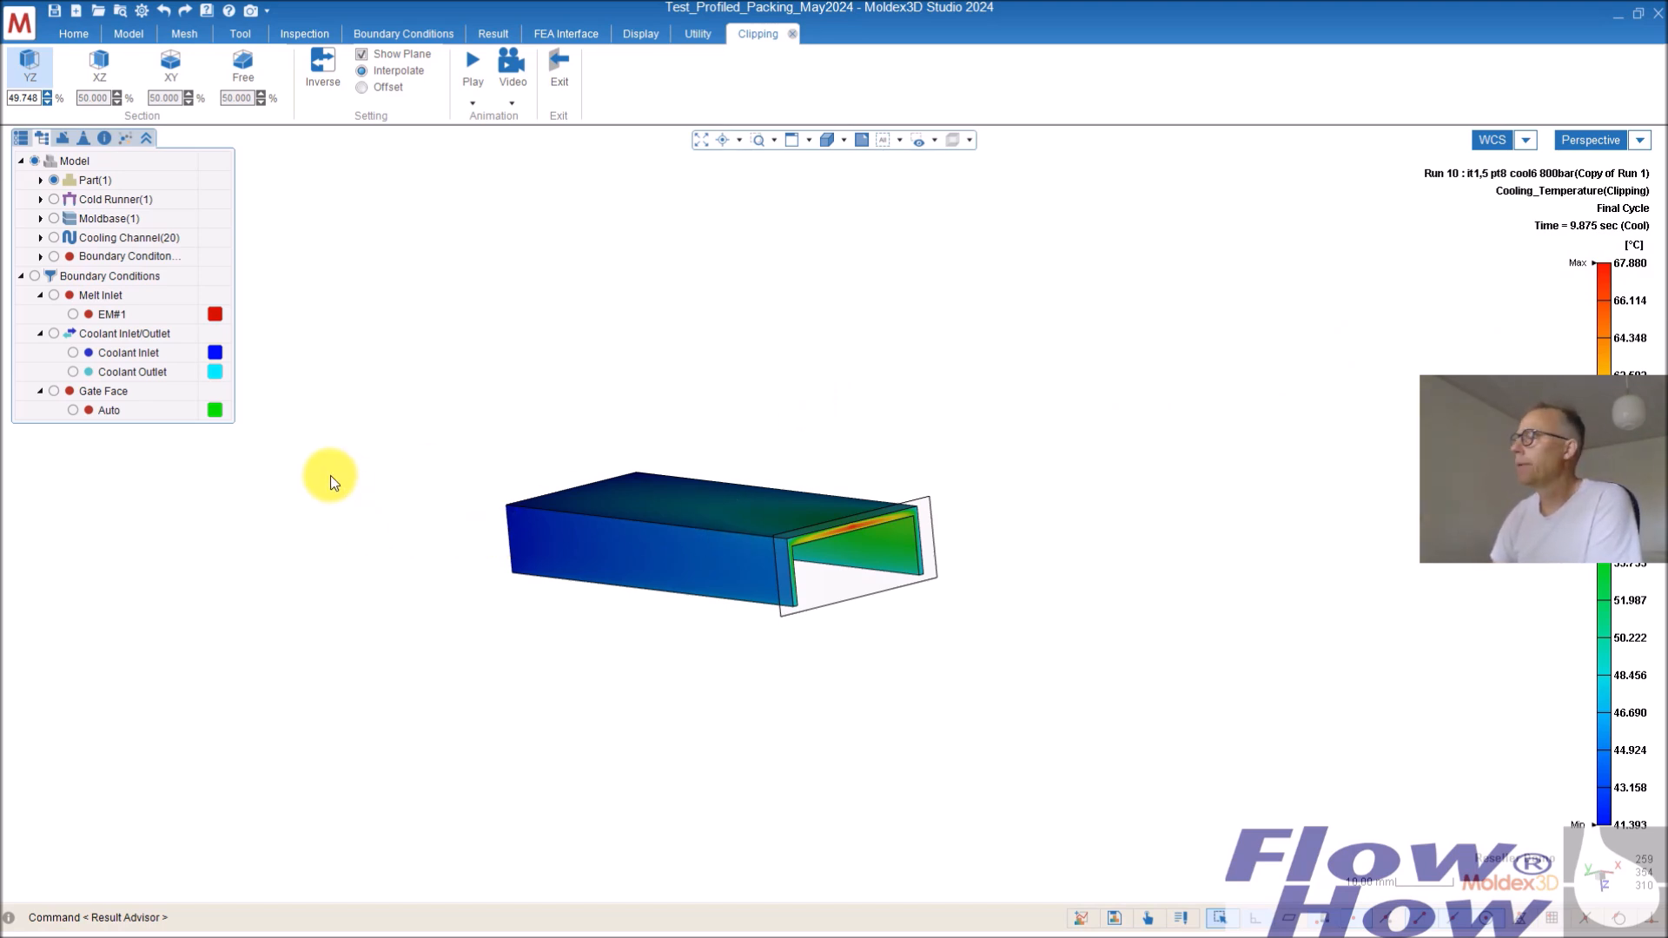
Show the clipped cooling temperature at 11.875 sec (Cool).
click(21, 137)
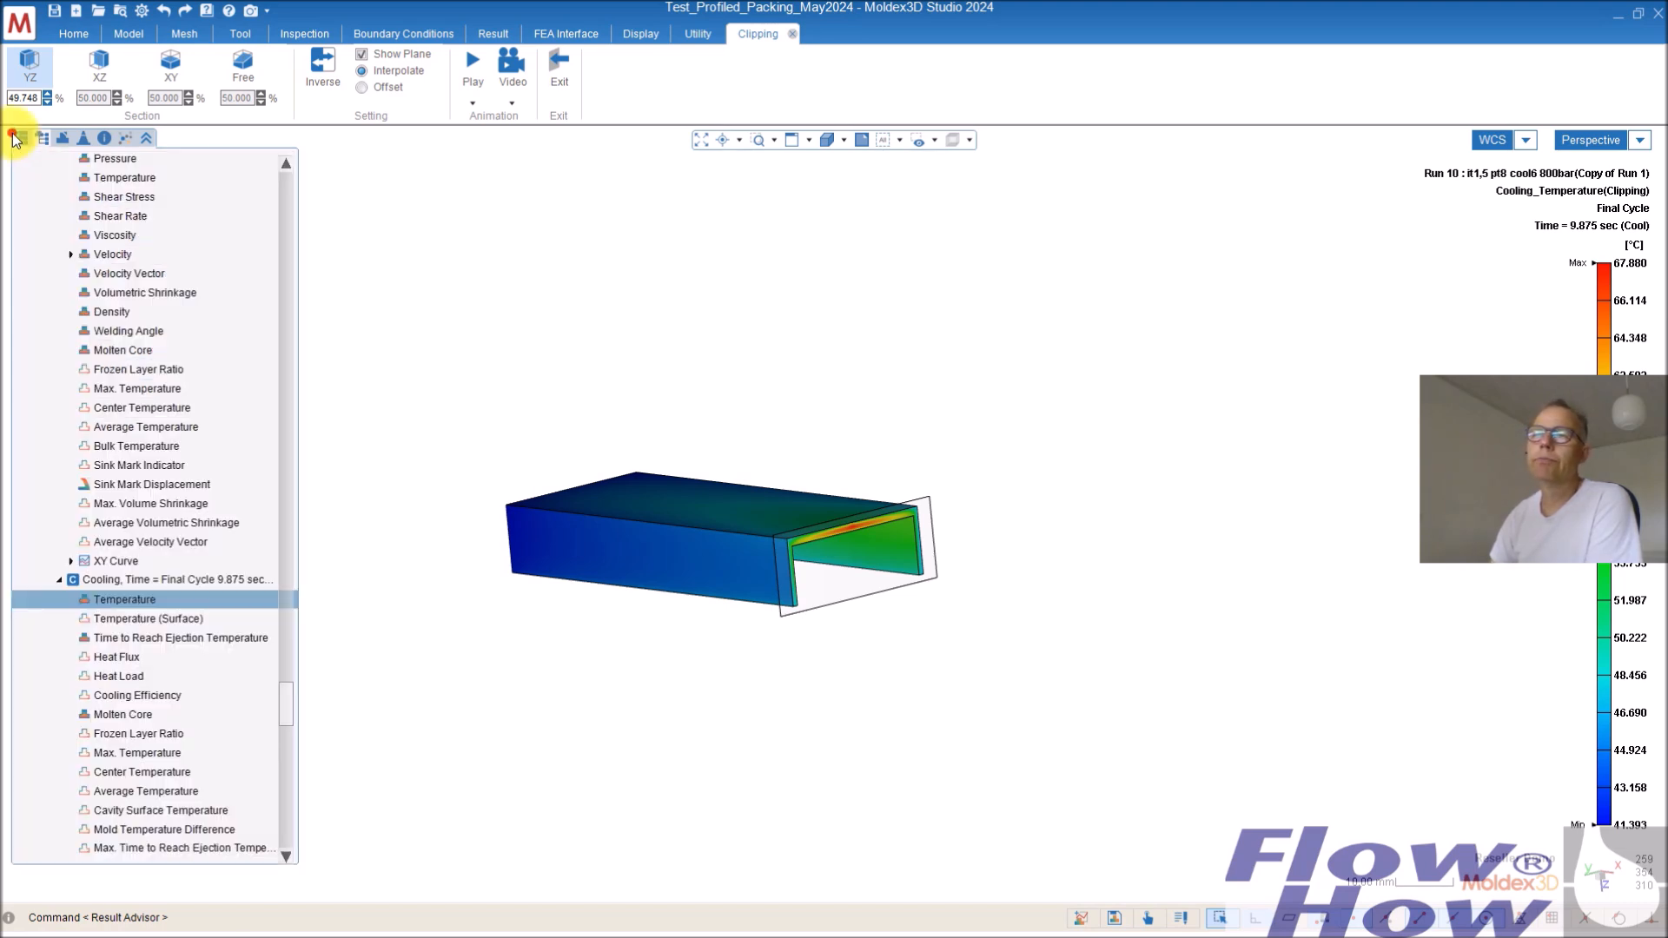
right_click(123, 606)
scroll(365, 735, down, 4)
scroll(369, 756, down, 6)
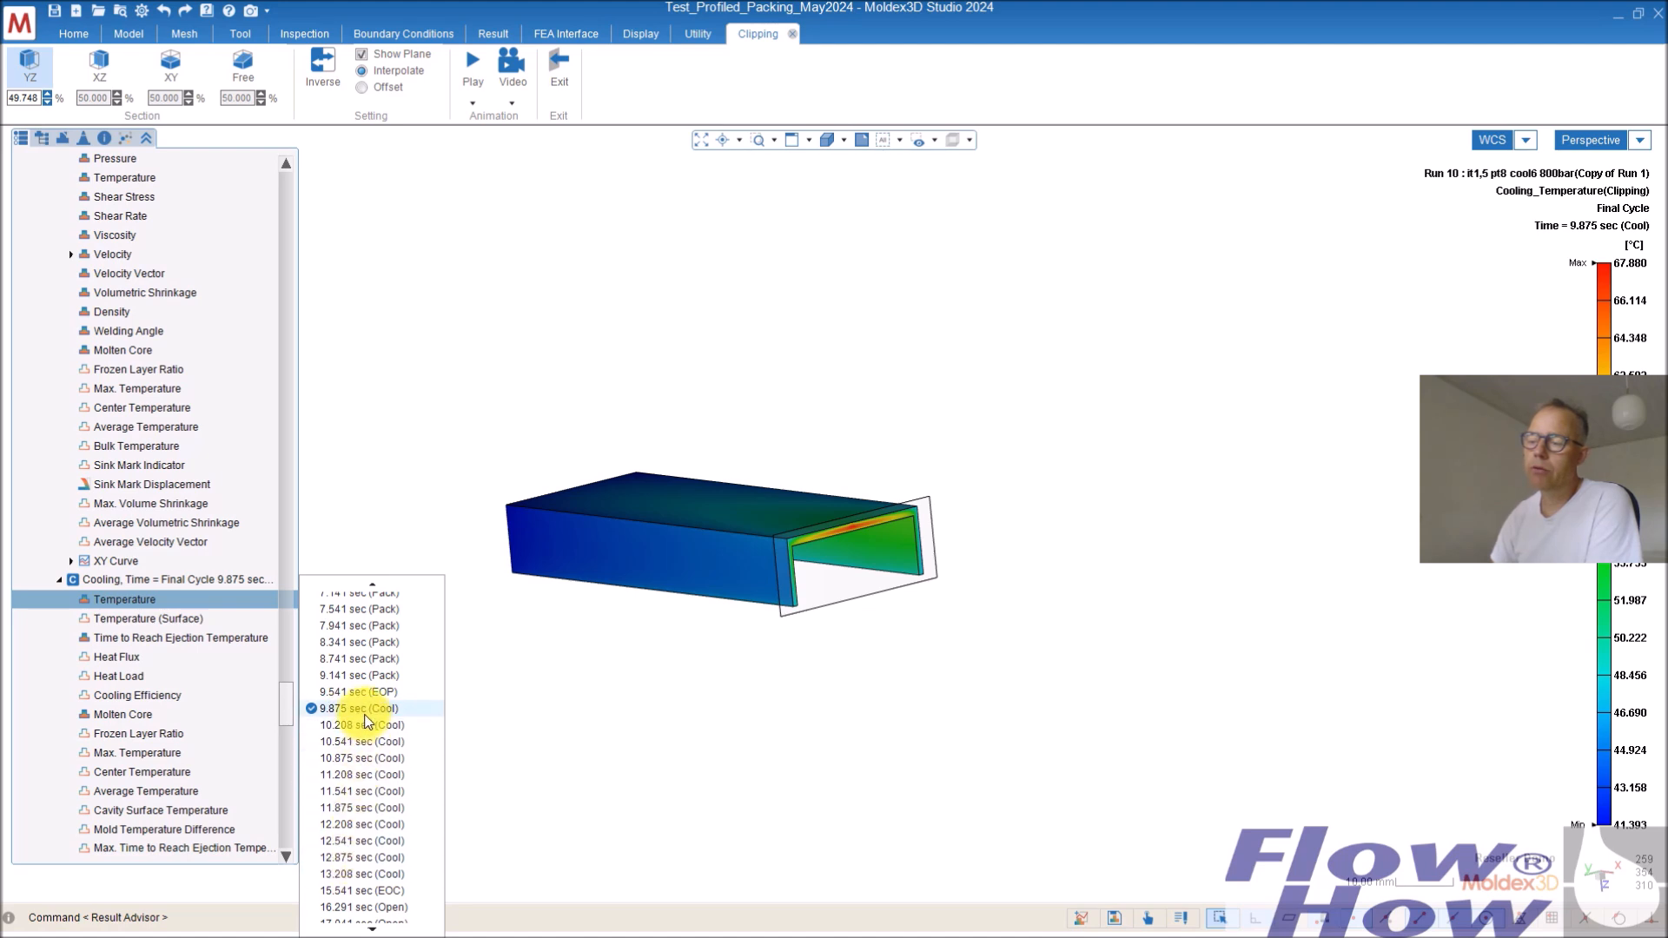
click(358, 807)
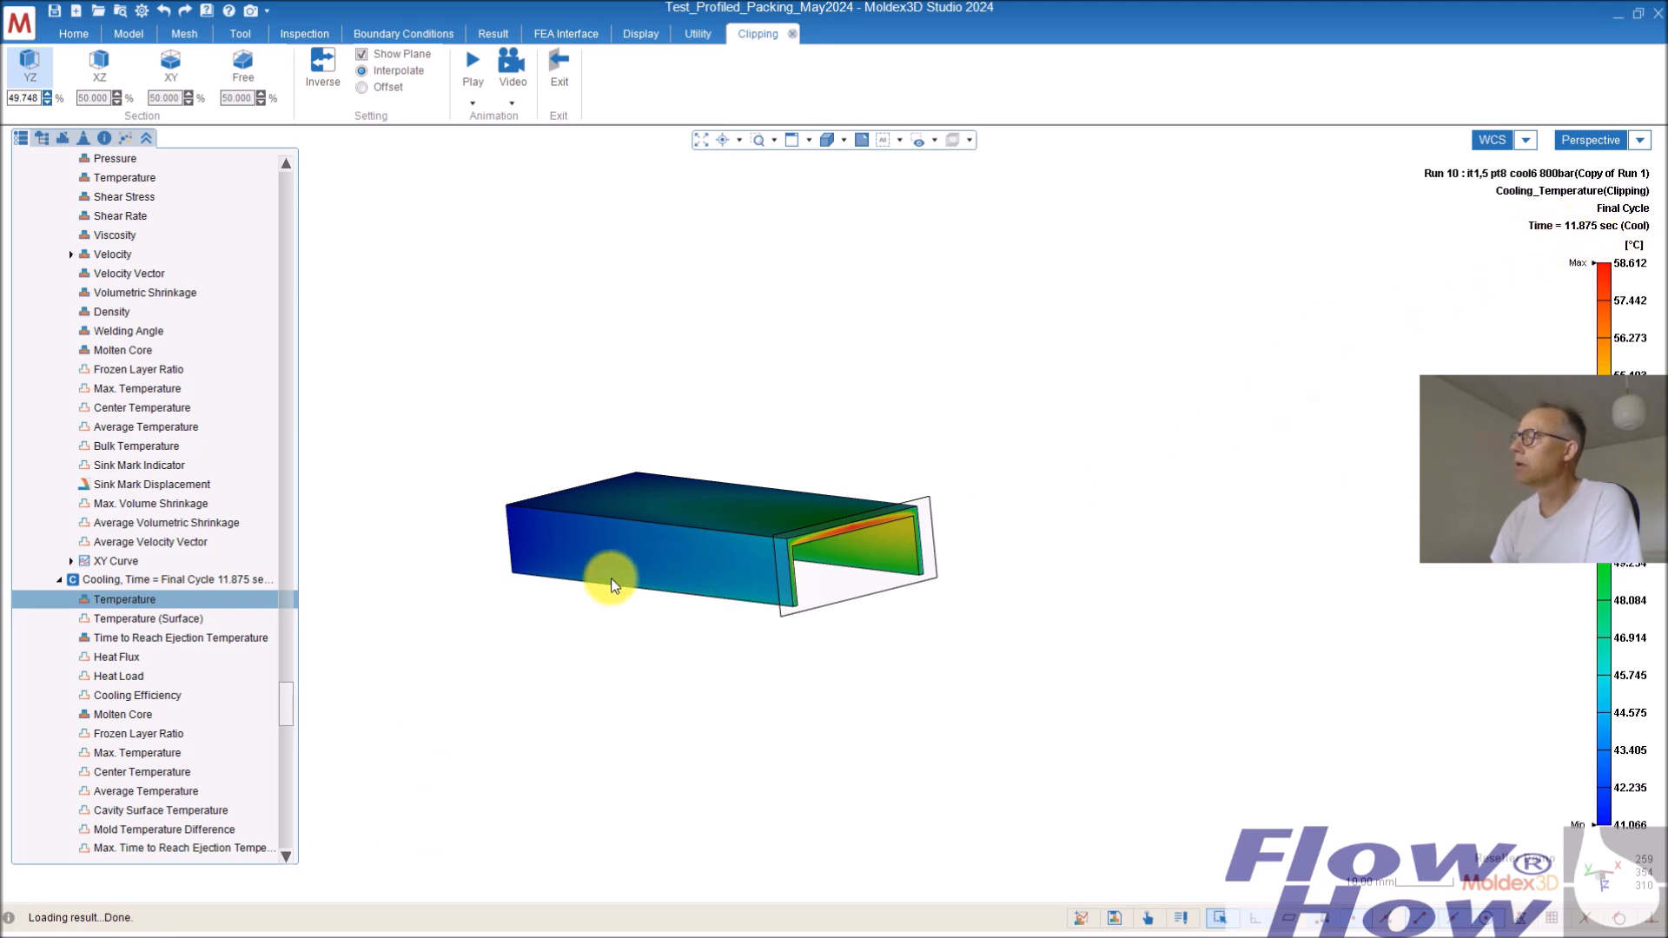
Return the clipped cooling temperature to 9.875 sec (Cool) and examine the cut face and the legend maximum.
click(119, 605)
scroll(373, 762, down, 4)
scroll(373, 761, down, 3)
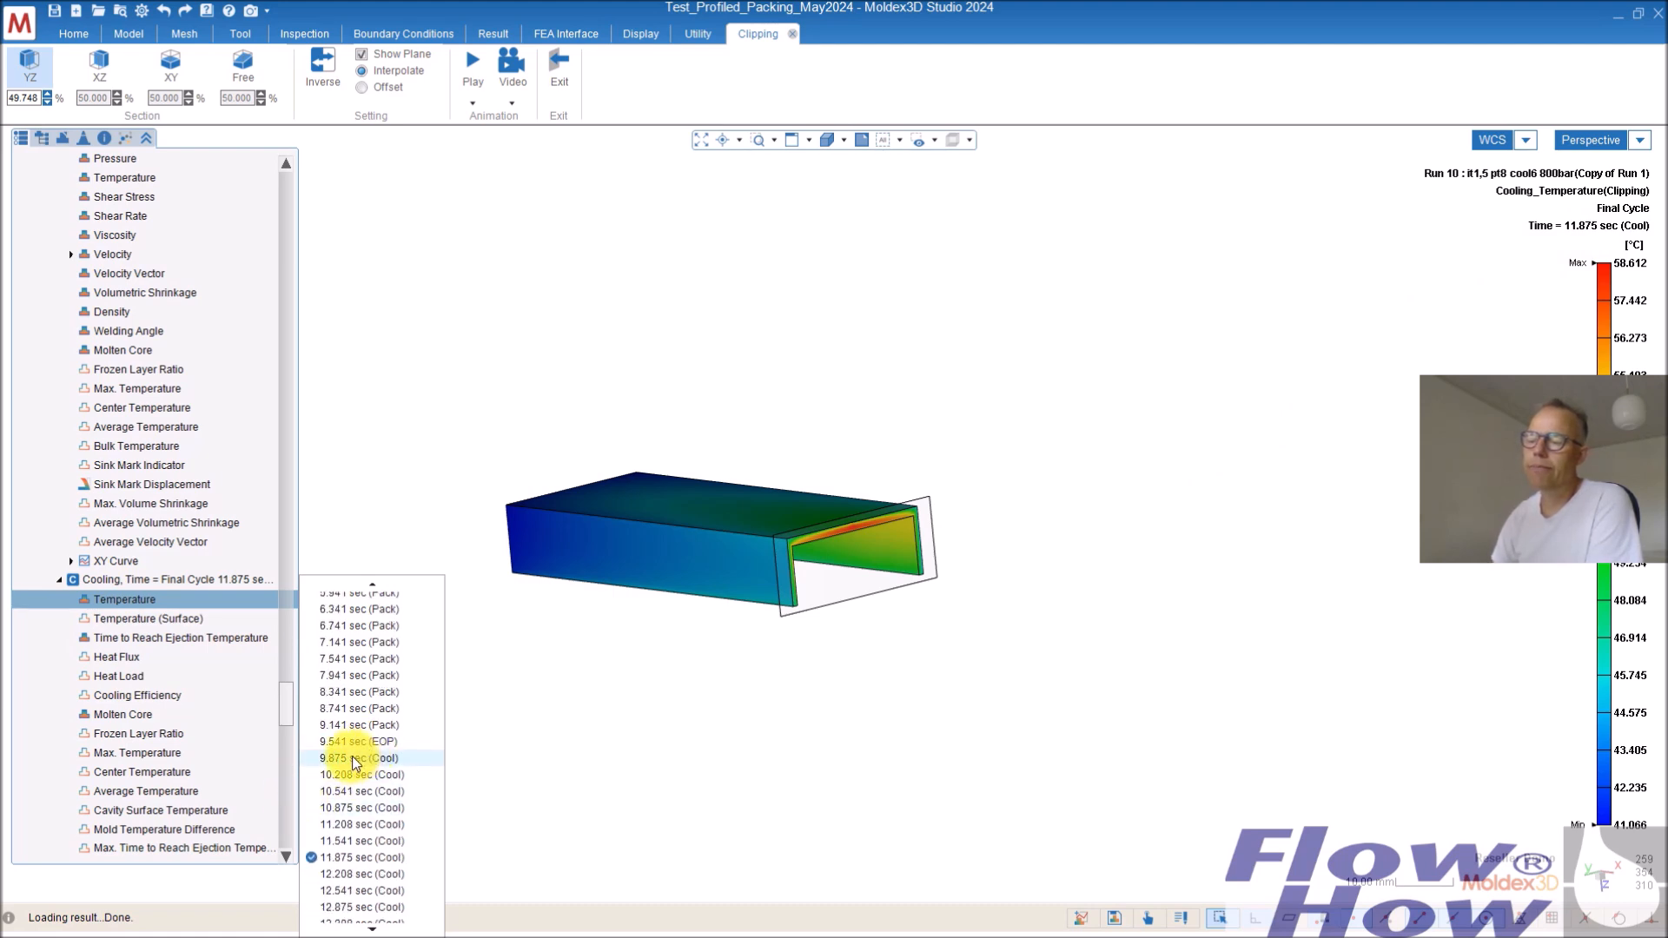
click(355, 761)
middle_drag(849, 582, 908, 521)
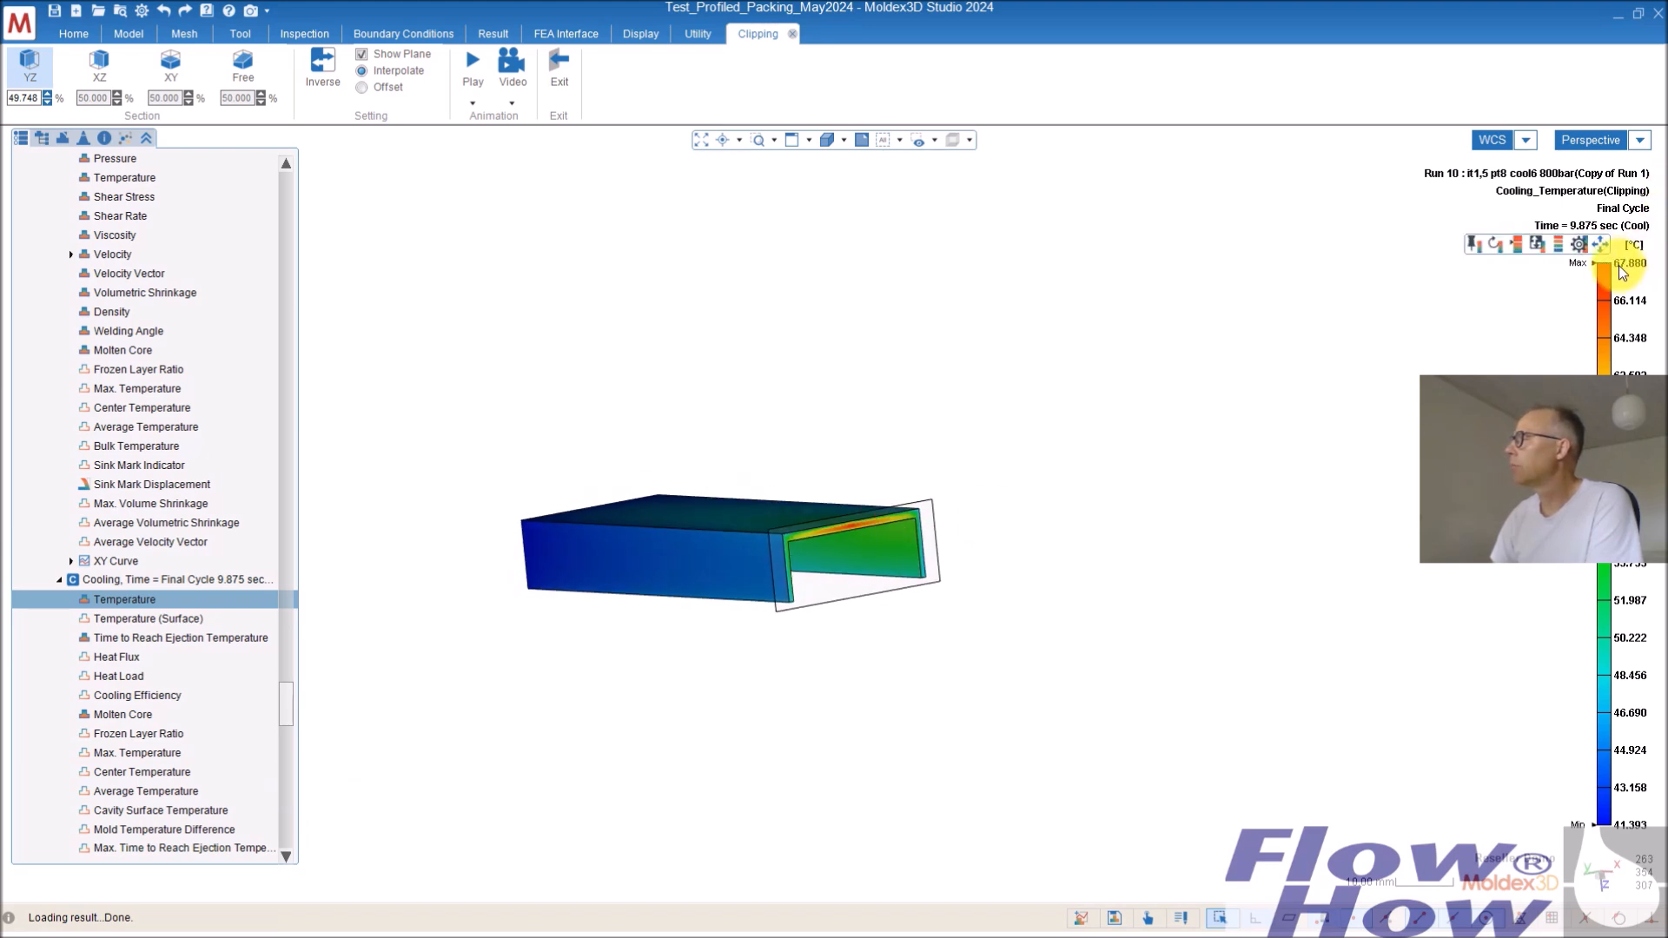
Review the output times available for the cooling temperature result, from filling through packing to cooling.
click(129, 599)
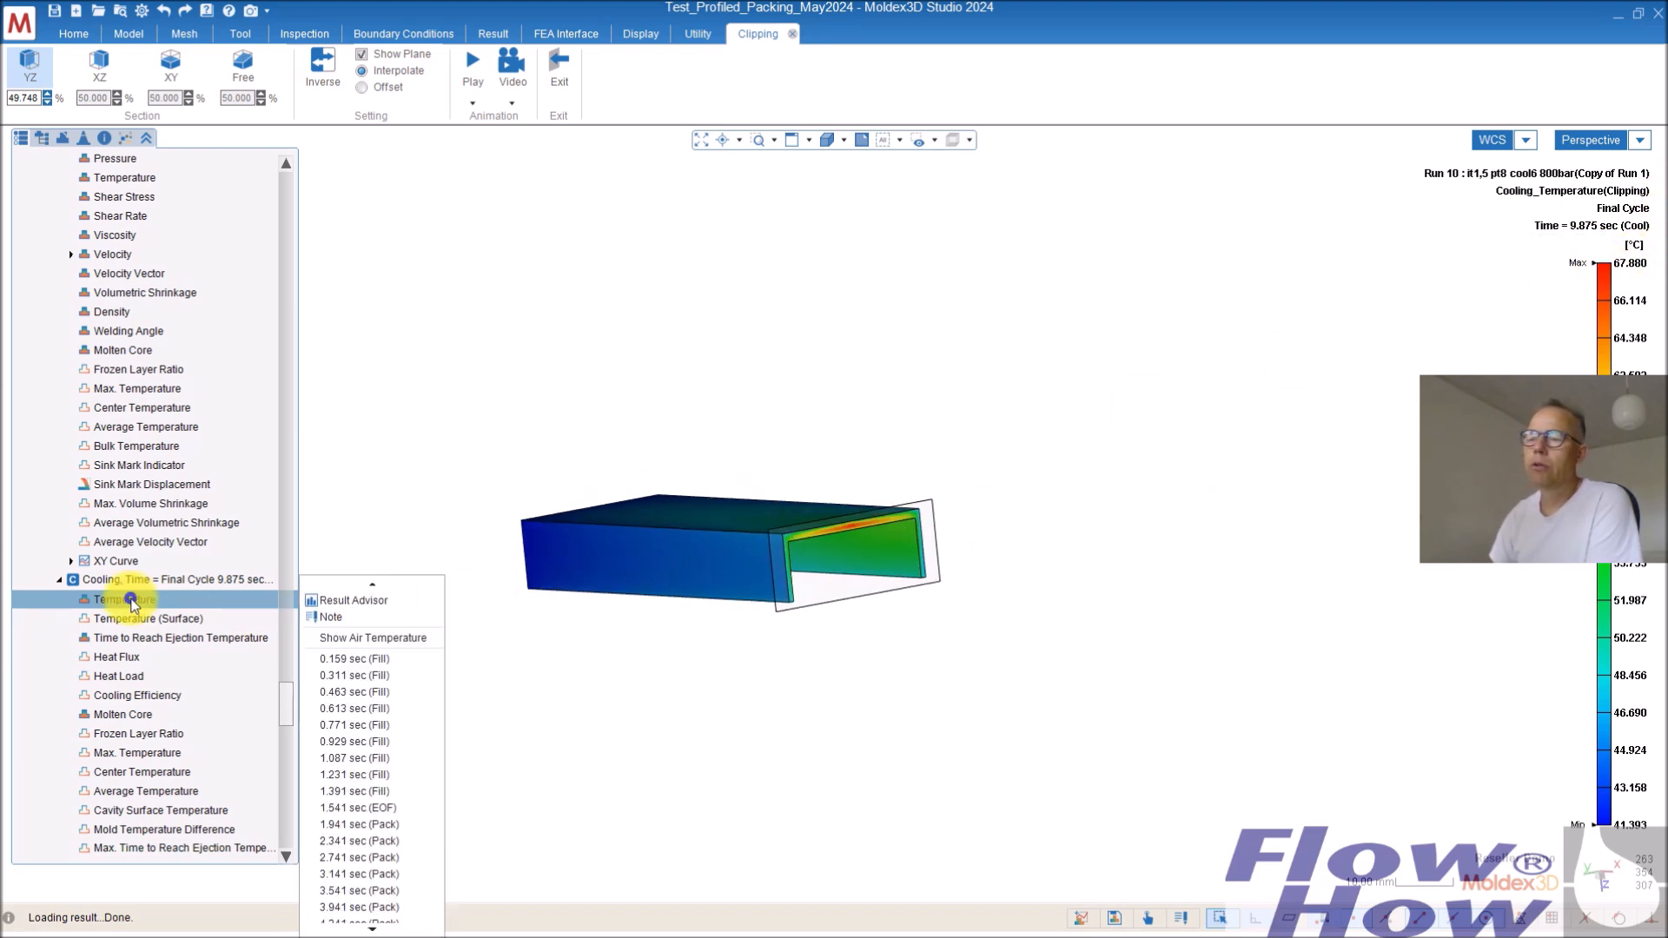
scroll(382, 825, down, 5)
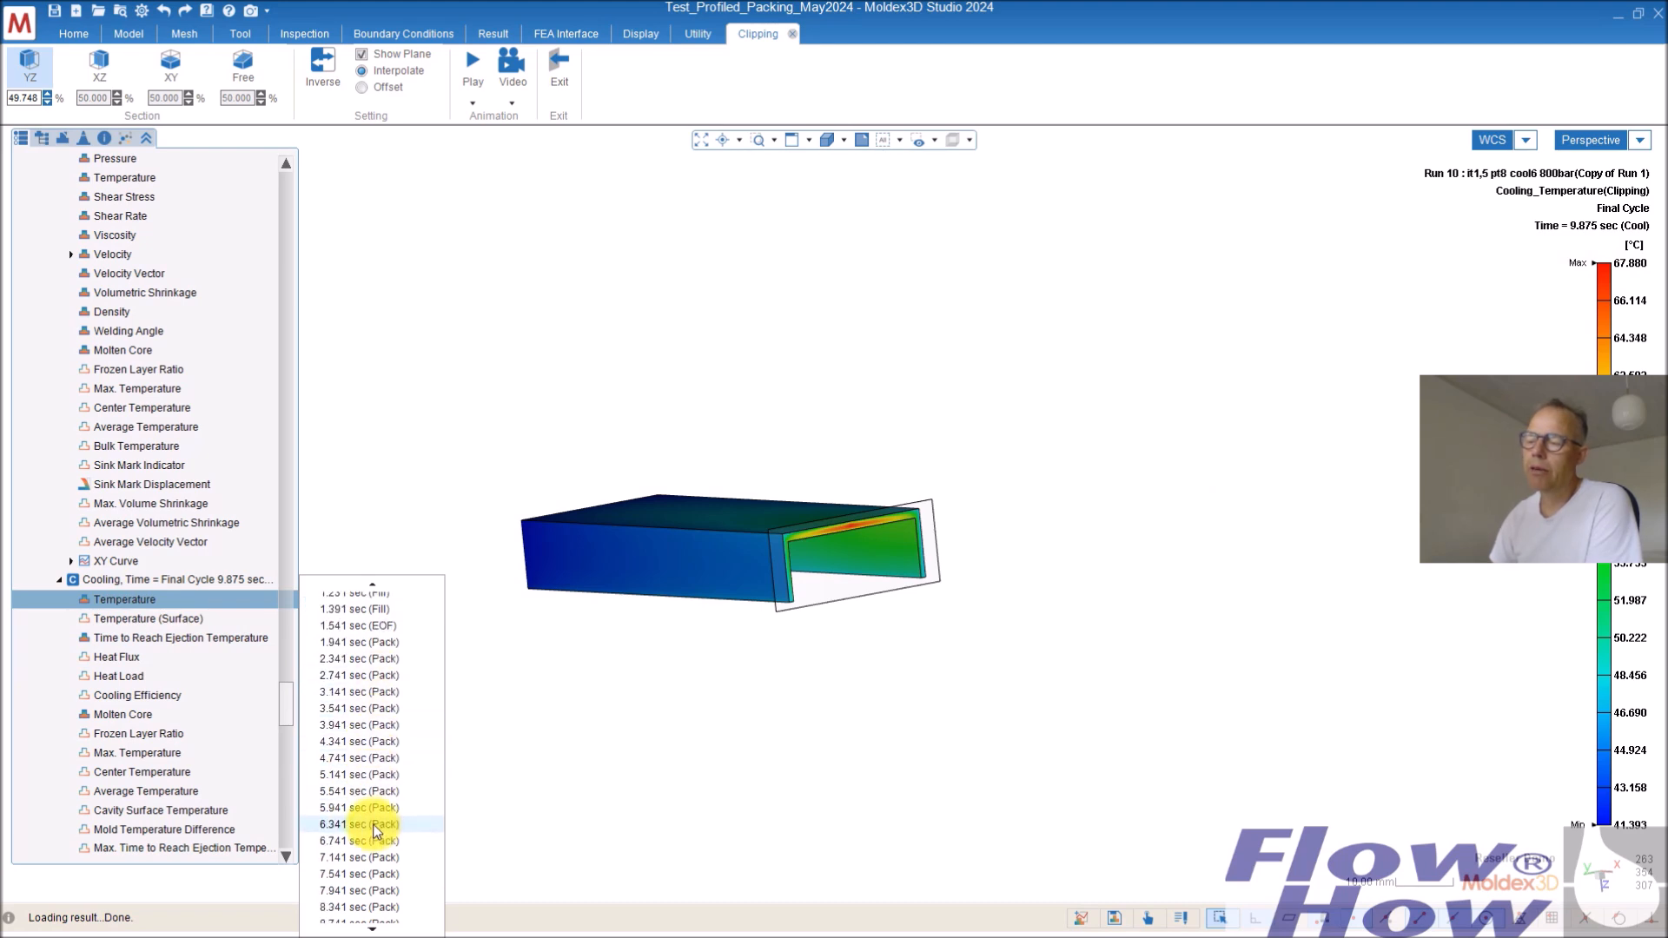
scroll(375, 847, up, 2)
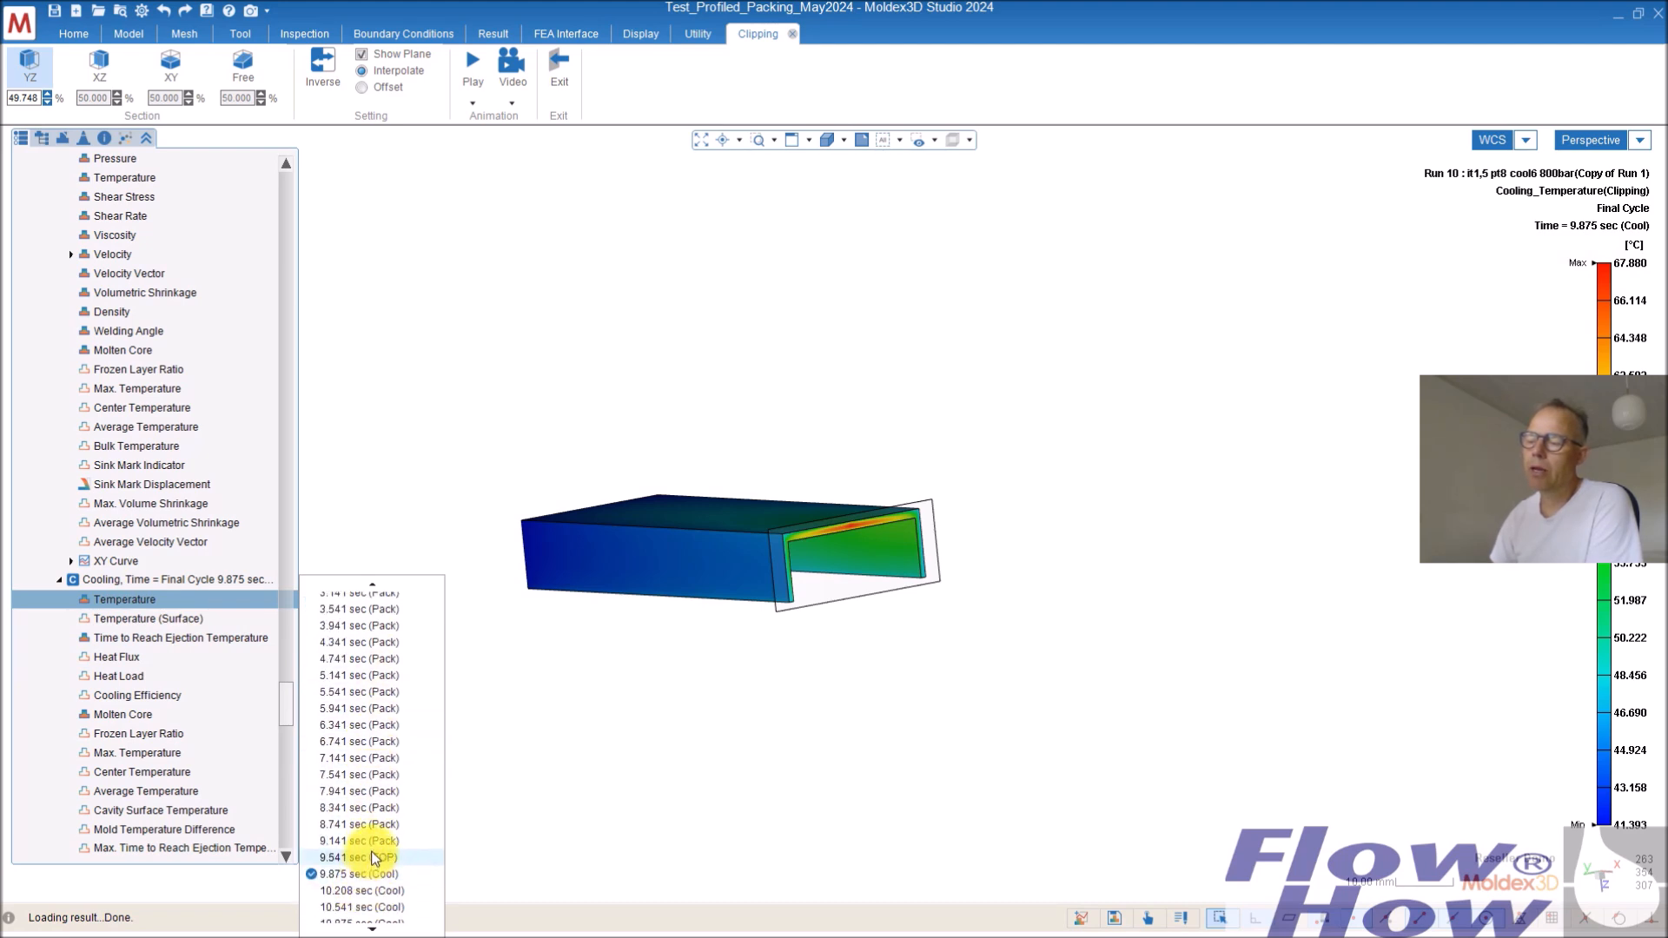
scroll(352, 747, up, 4)
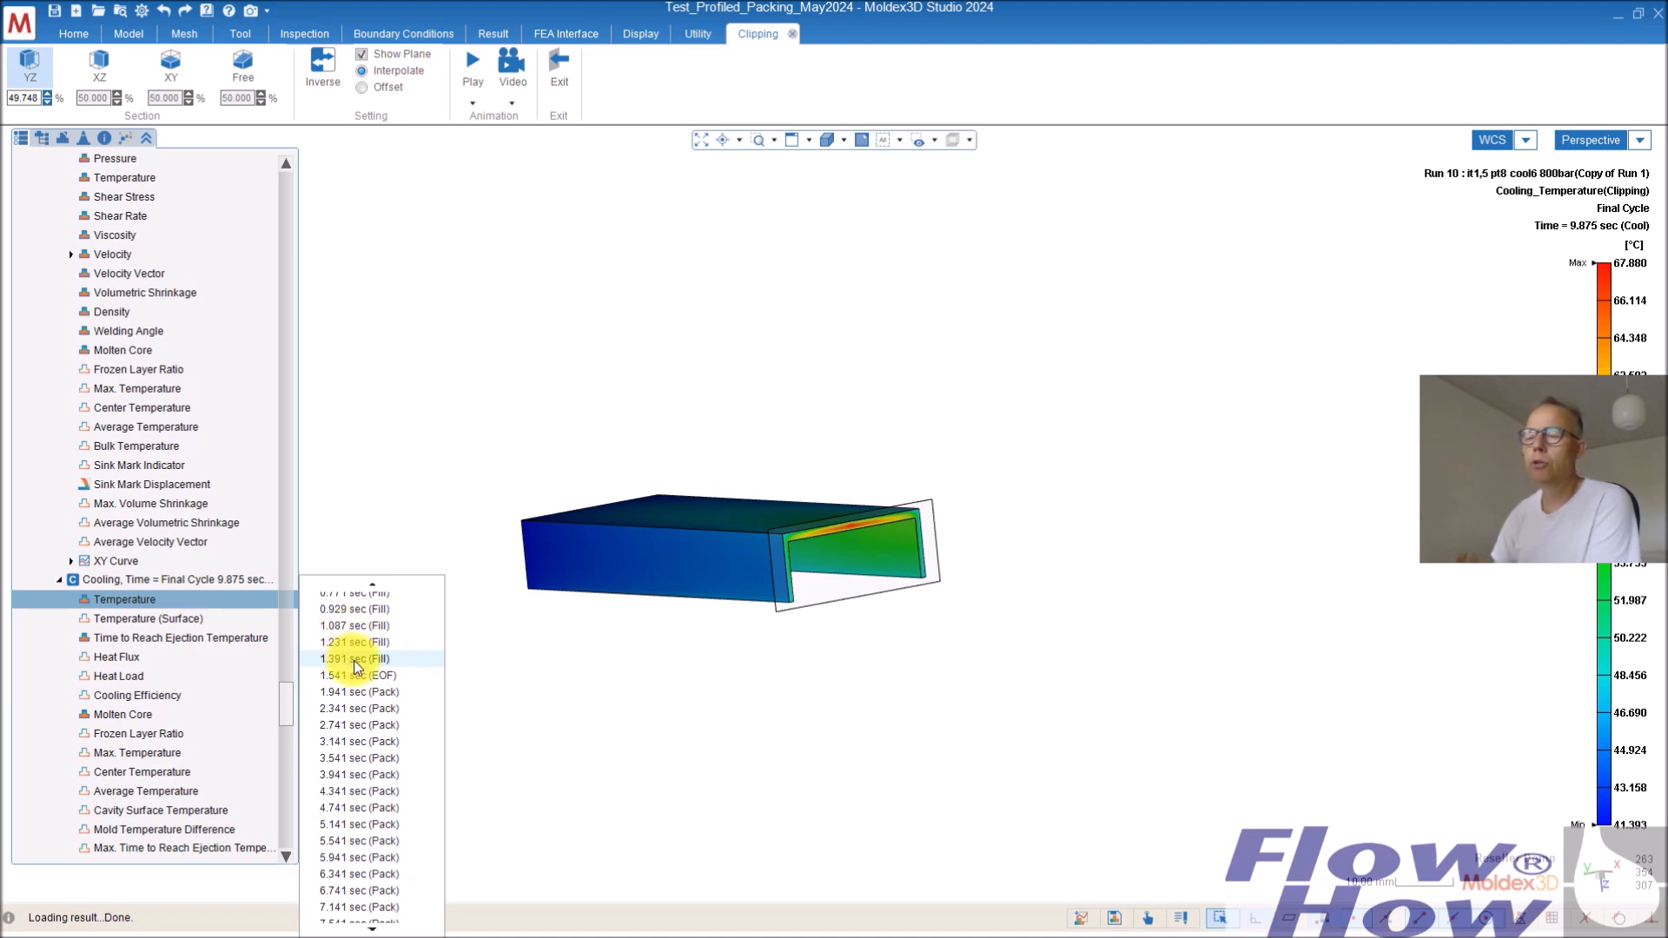
scroll(347, 634, up, 7)
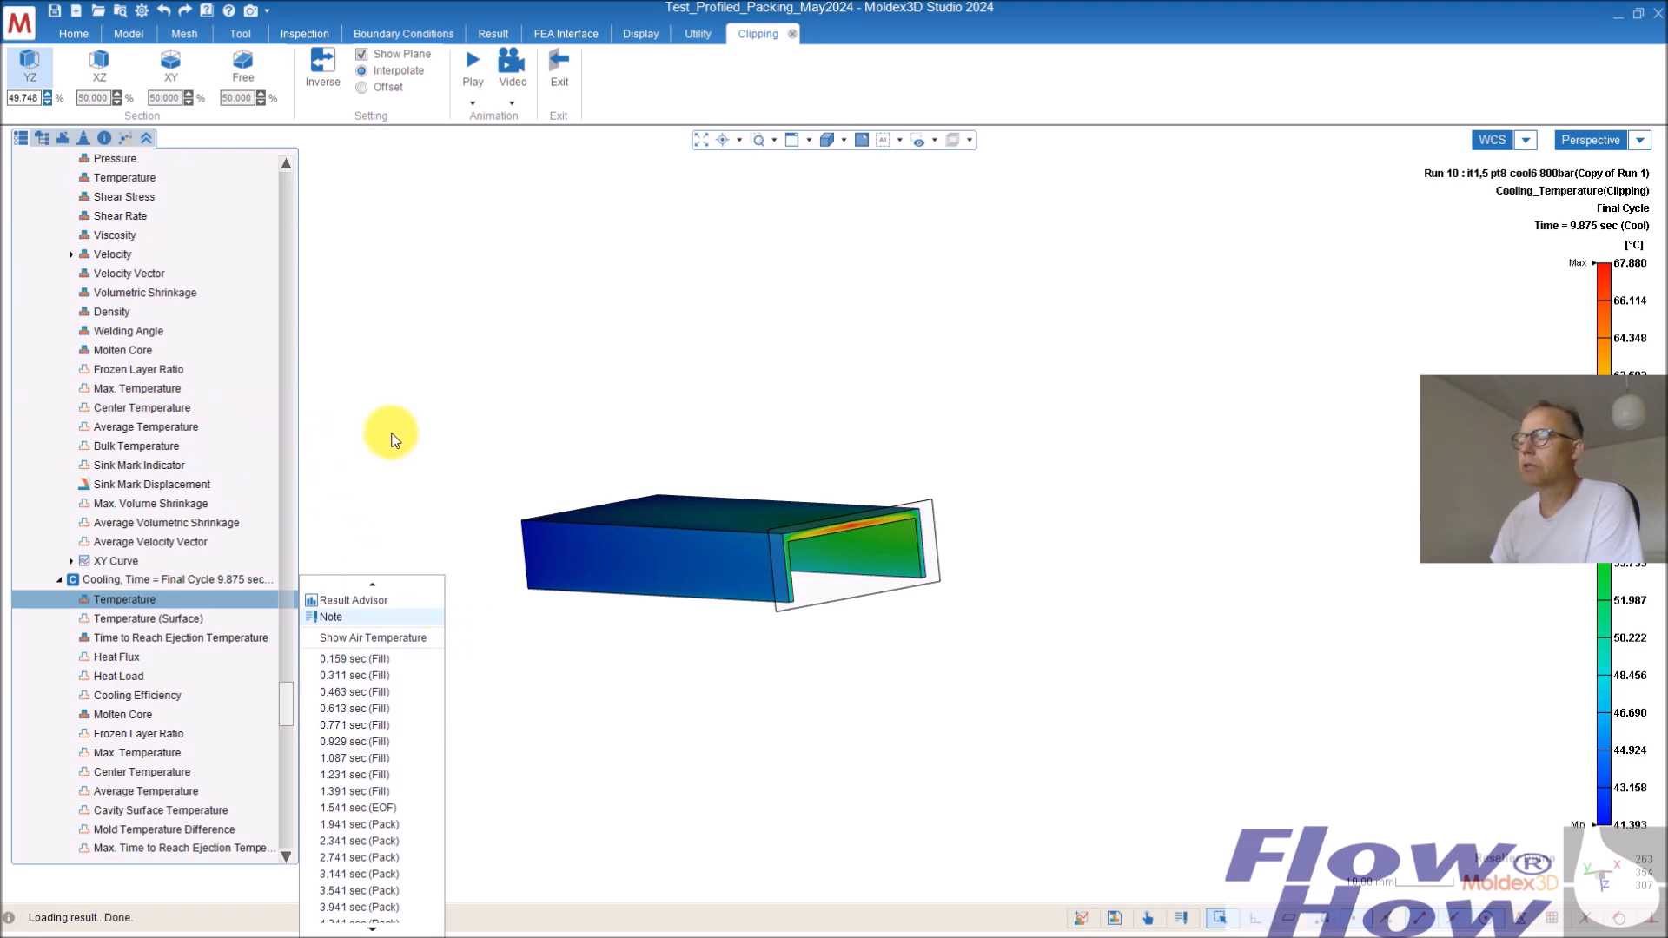
click(377, 485)
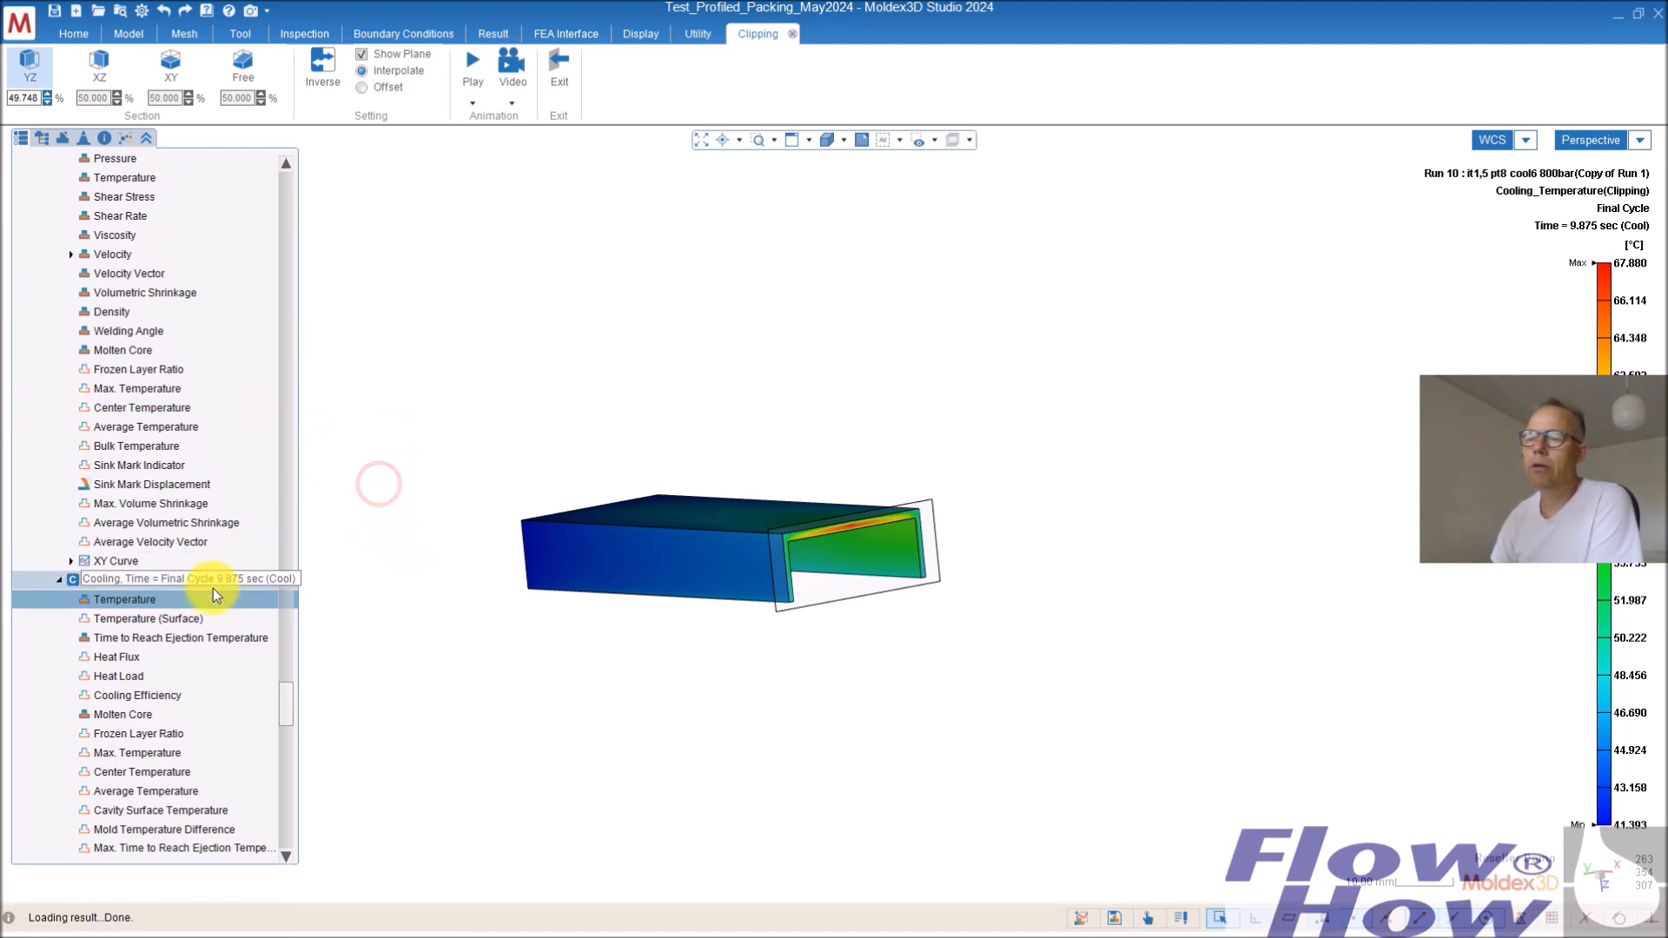
Display the clipped packing temperature at 4.565 sec and examine the cut face near the gate and the legend maximum.
drag(284, 700, 289, 683)
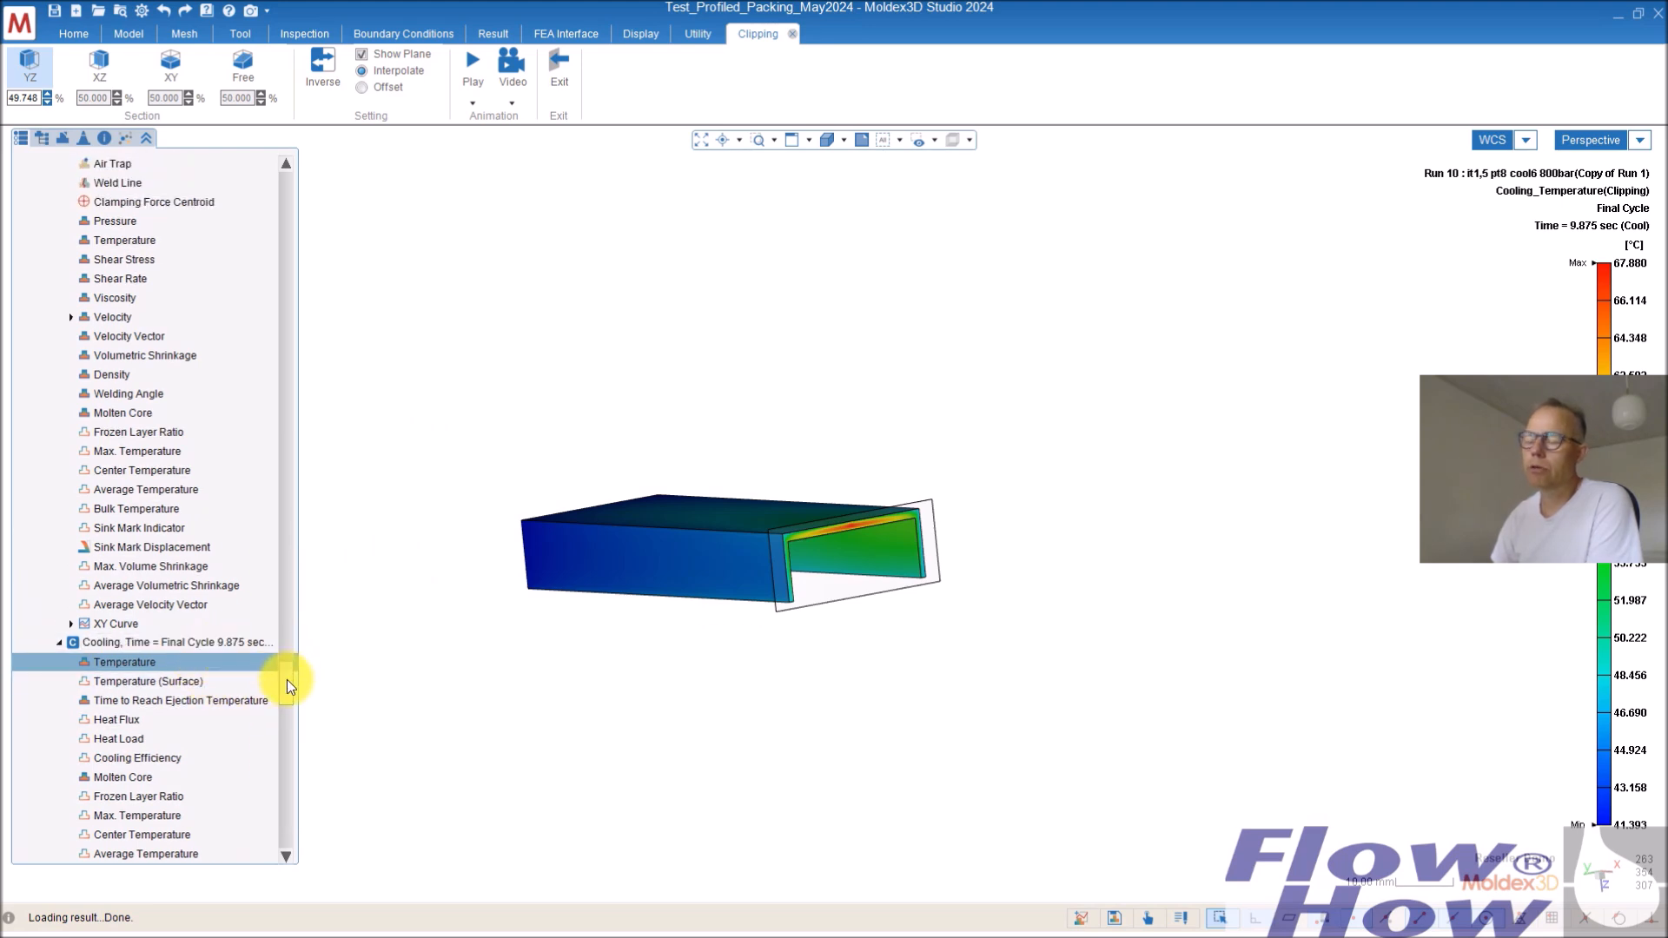
drag(286, 680, 290, 615)
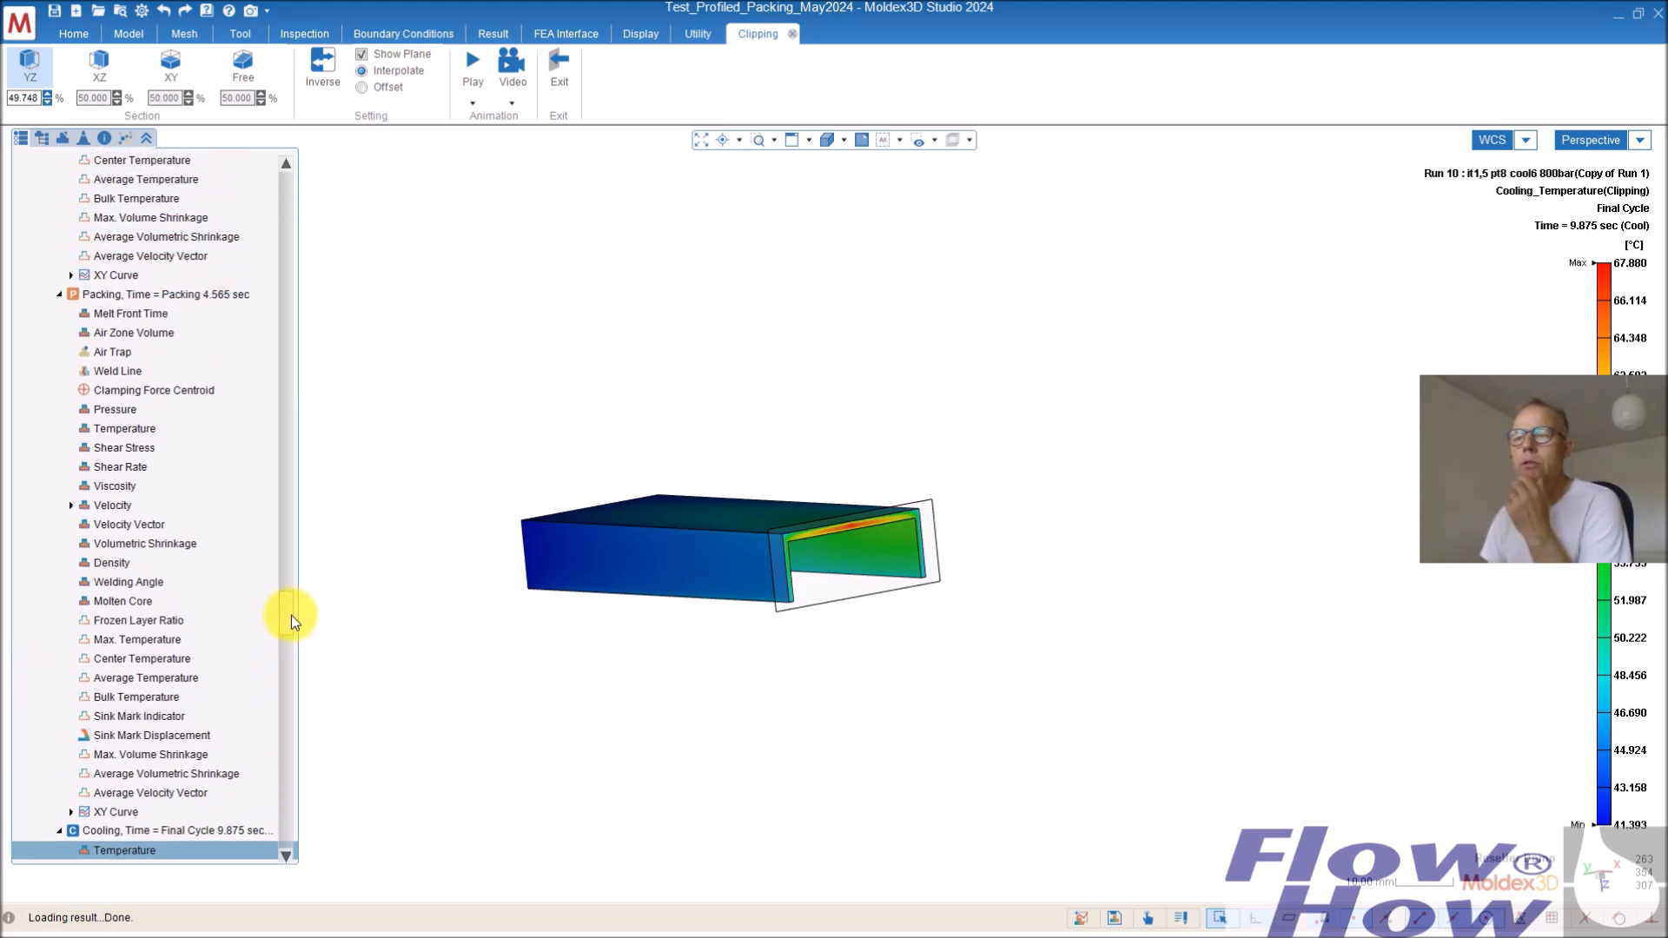
click(158, 432)
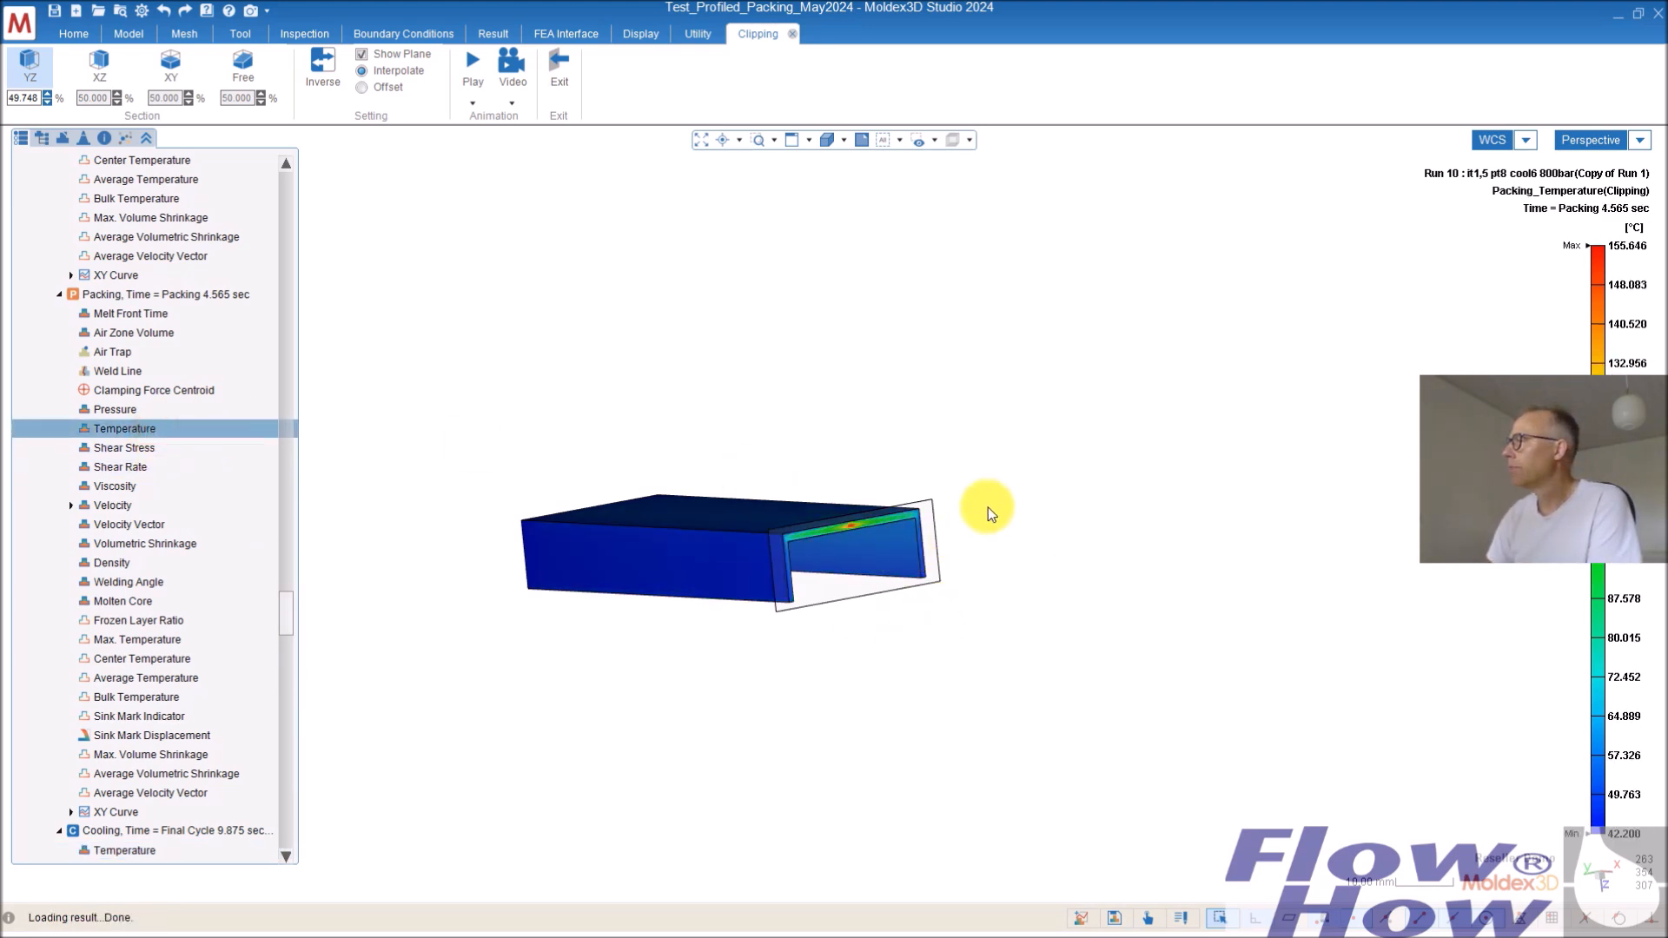
middle_drag(1061, 585, 895, 587)
drag(894, 574, 893, 569)
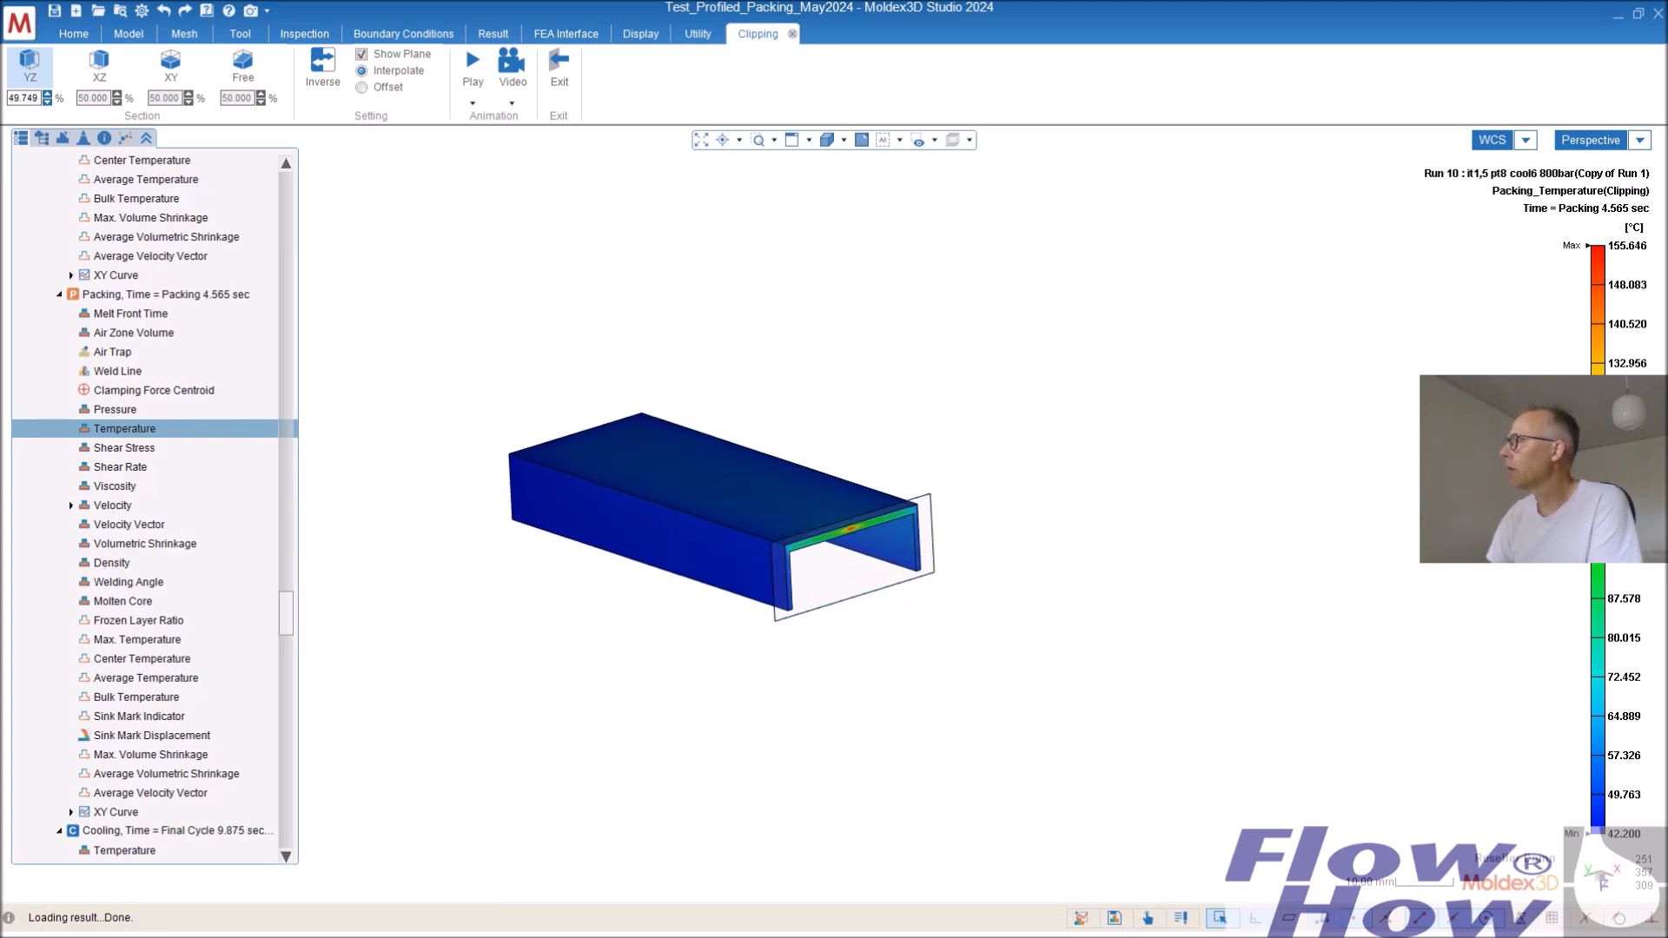
mouse_move(1612, 248)
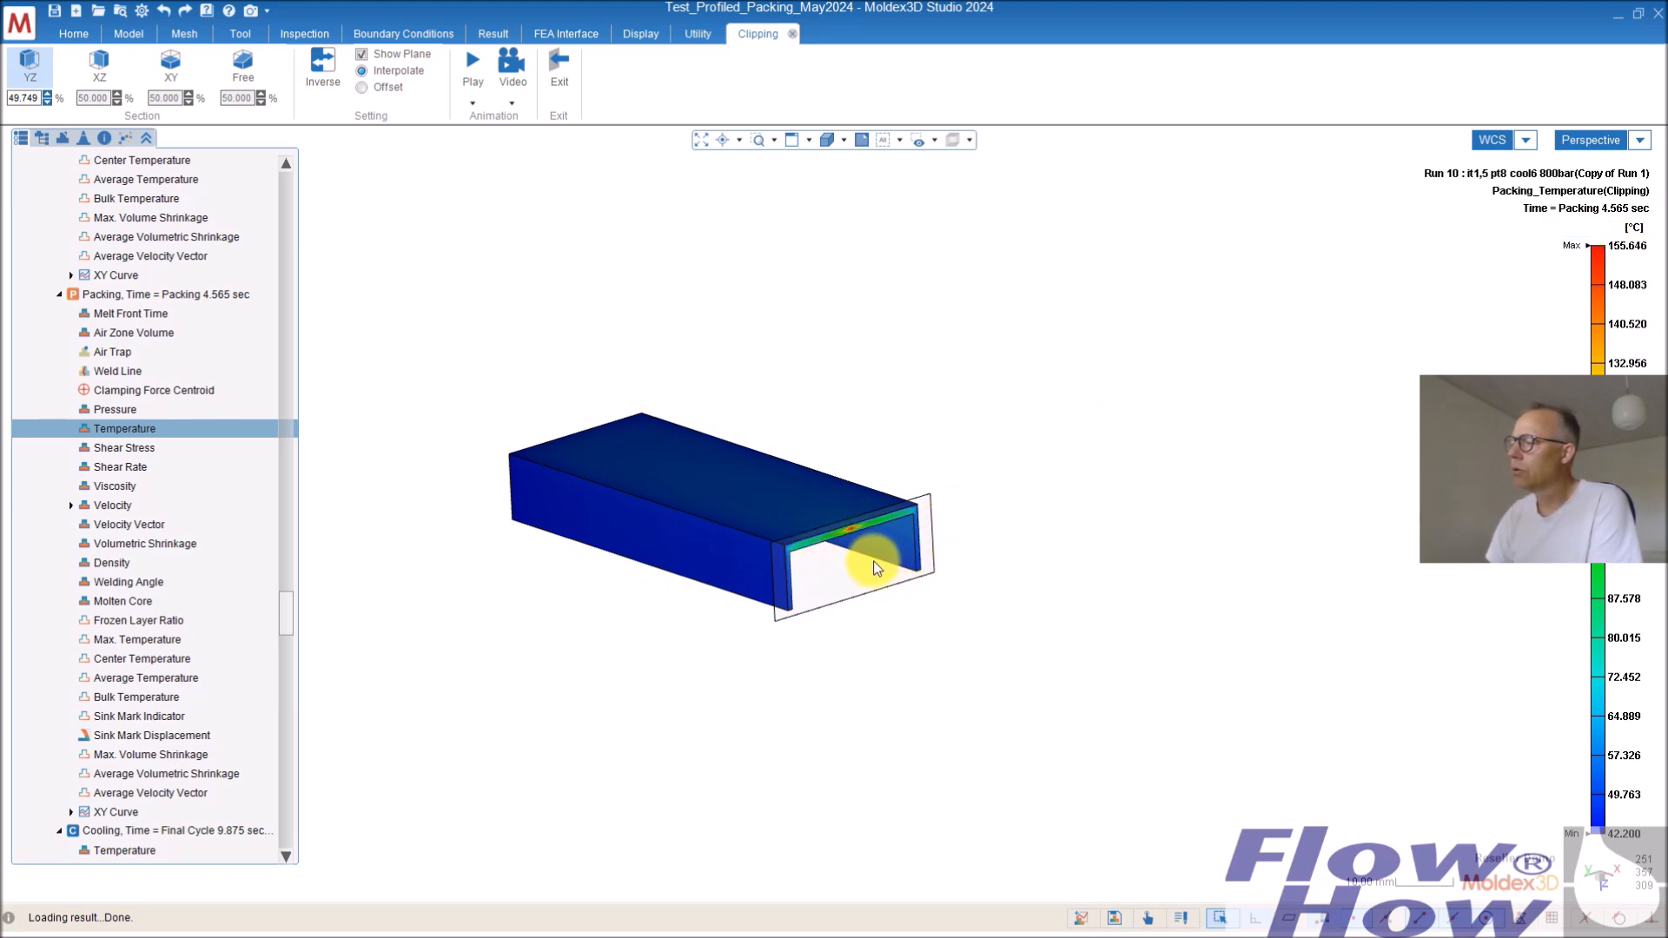
Compare the clipped packing temperature at 8.000 sec (EOP) and at 7.041 sec.
right_click(109, 428)
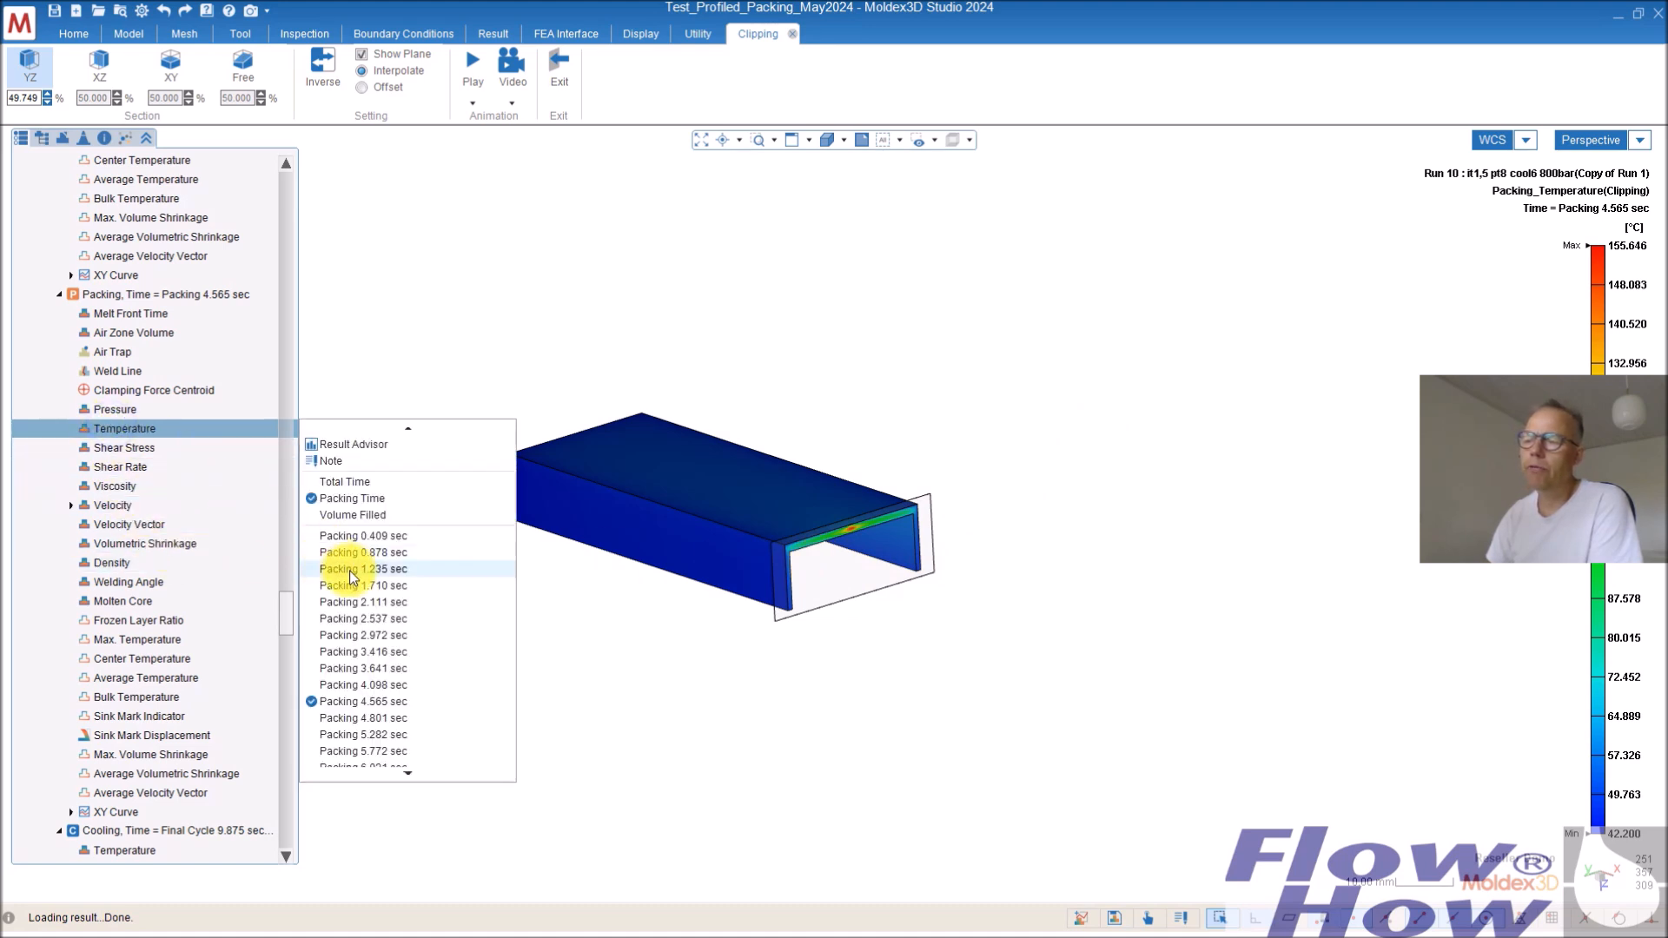
scroll(380, 683, down, 3)
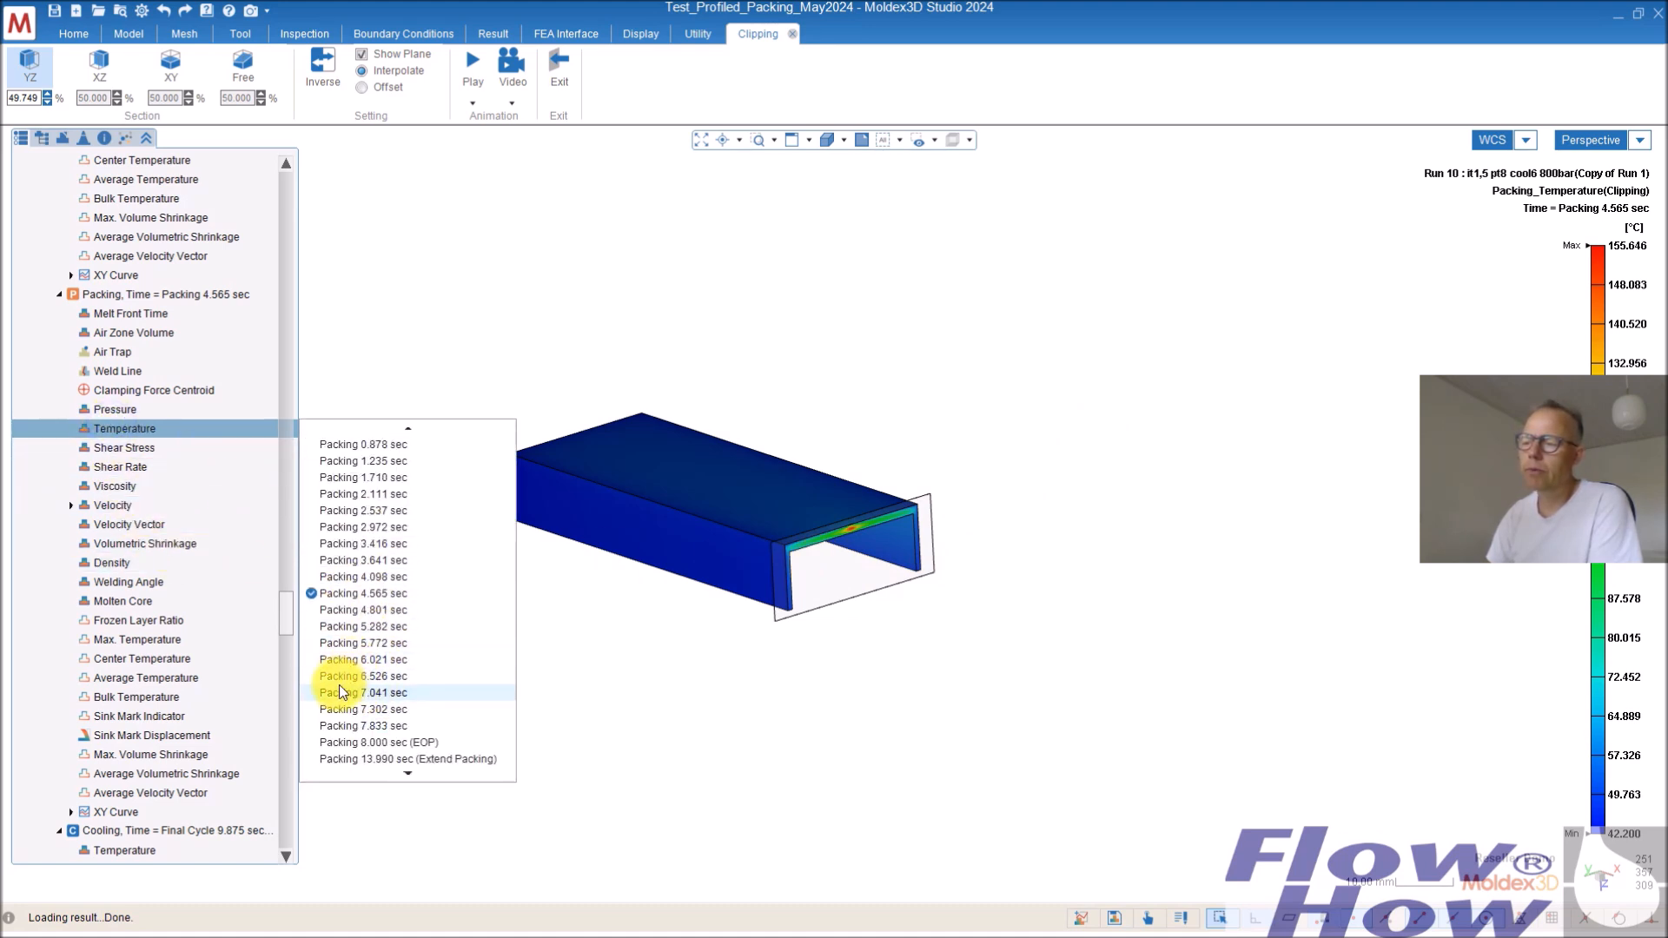
click(352, 743)
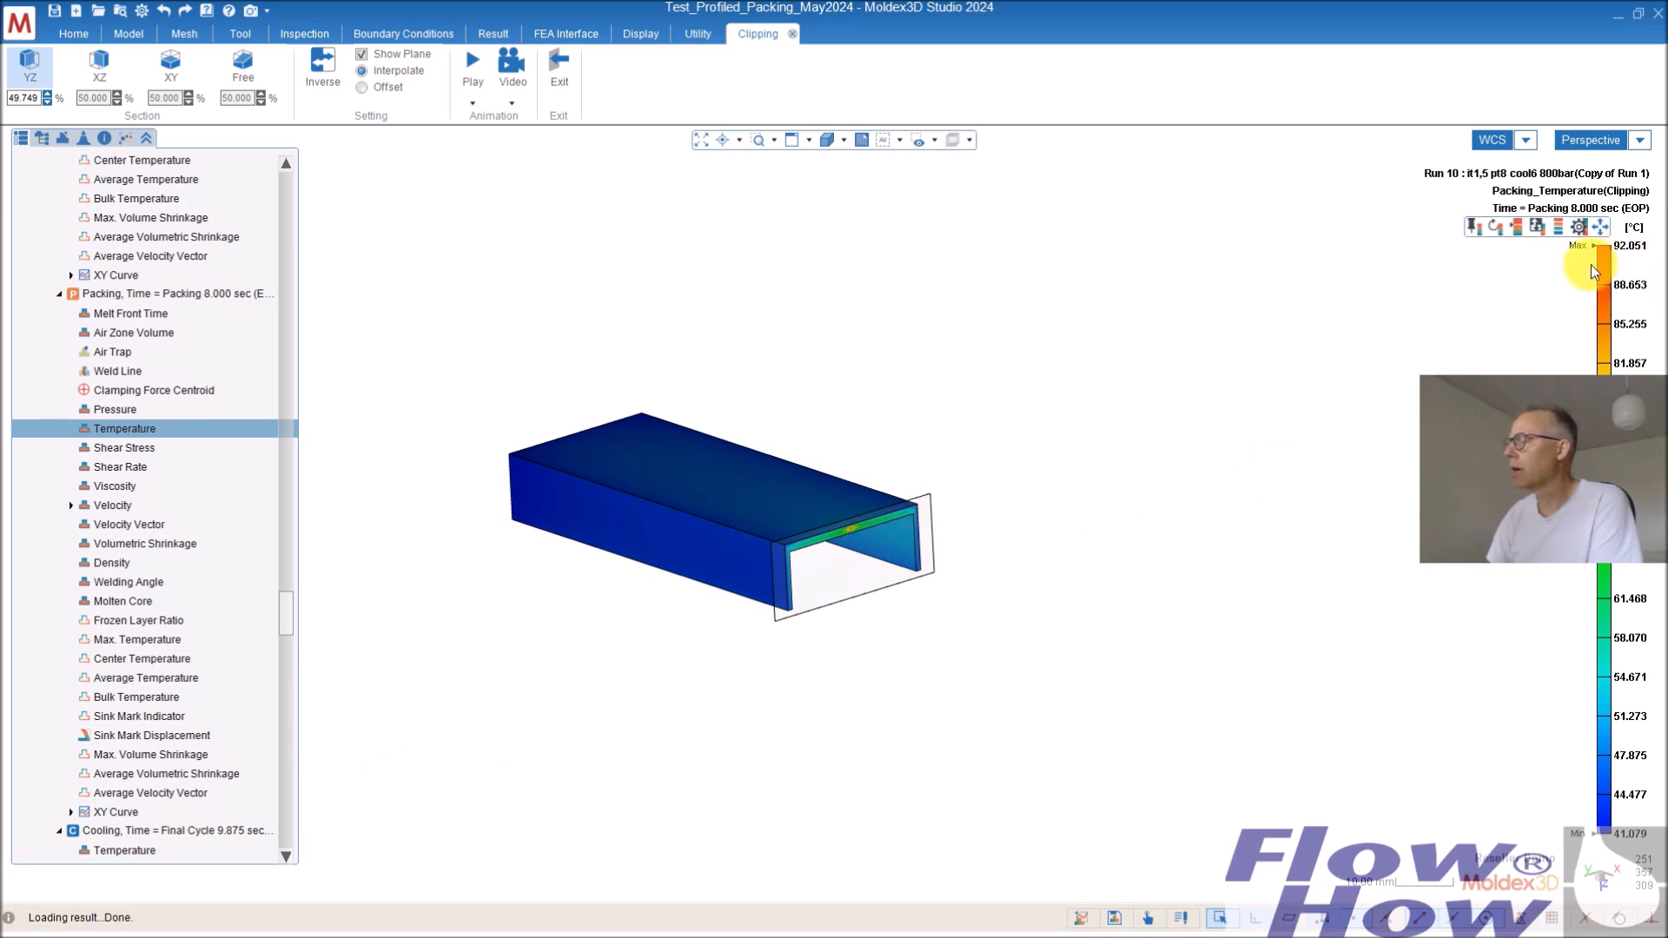
right_click(138, 428)
scroll(374, 740, down, 5)
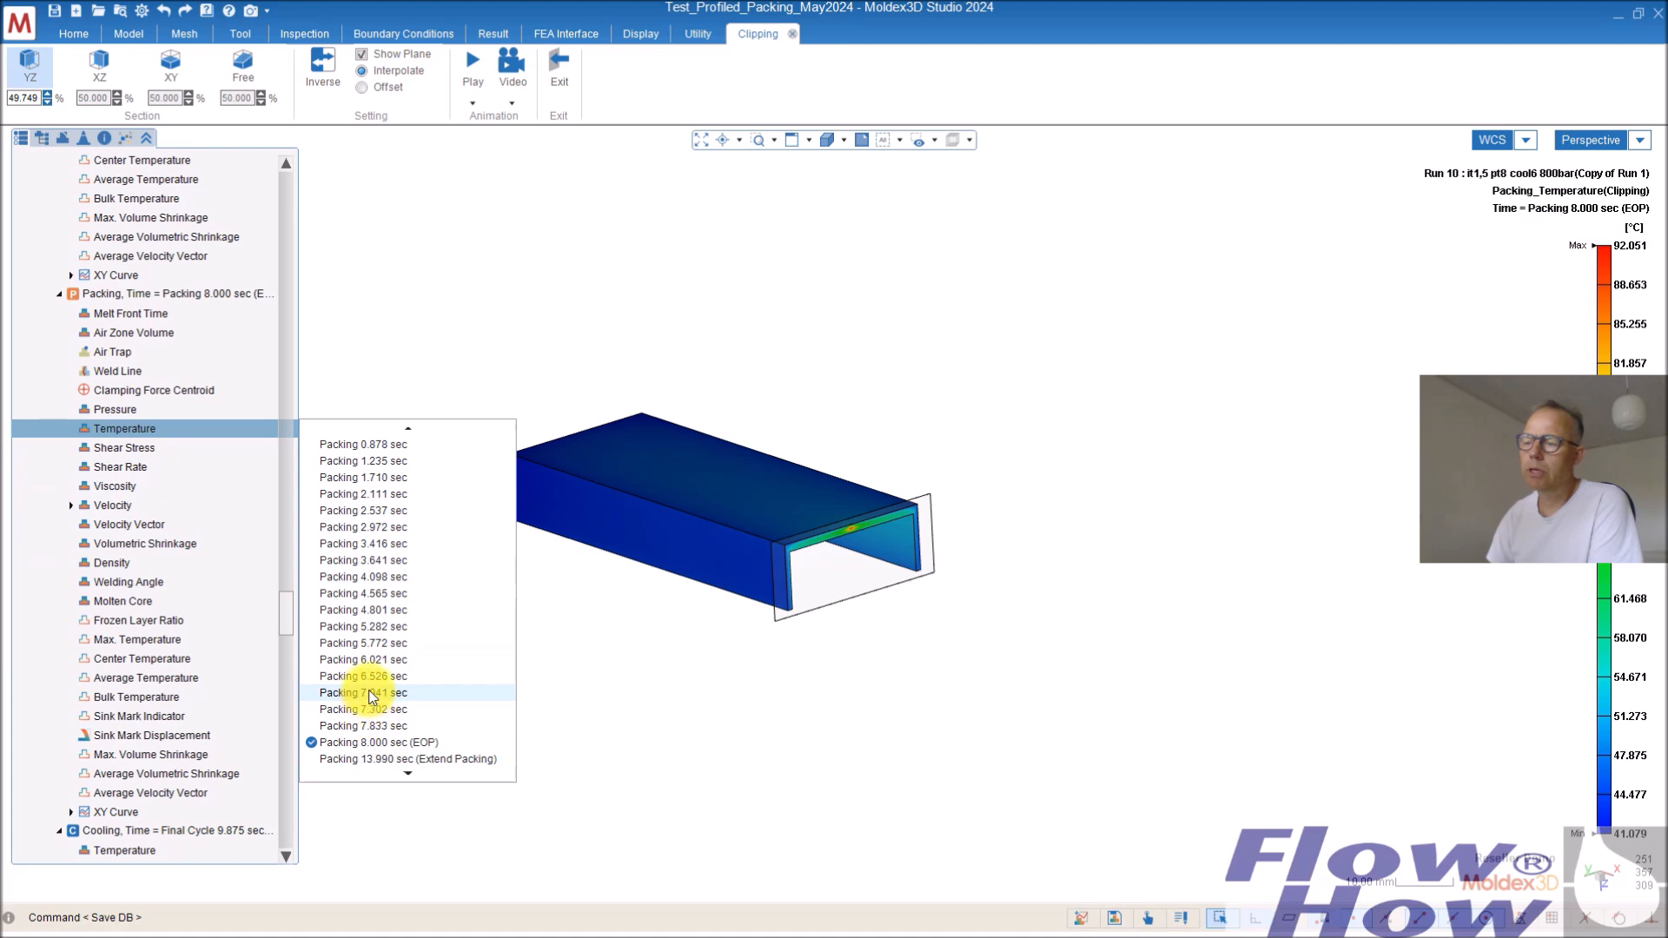
click(366, 692)
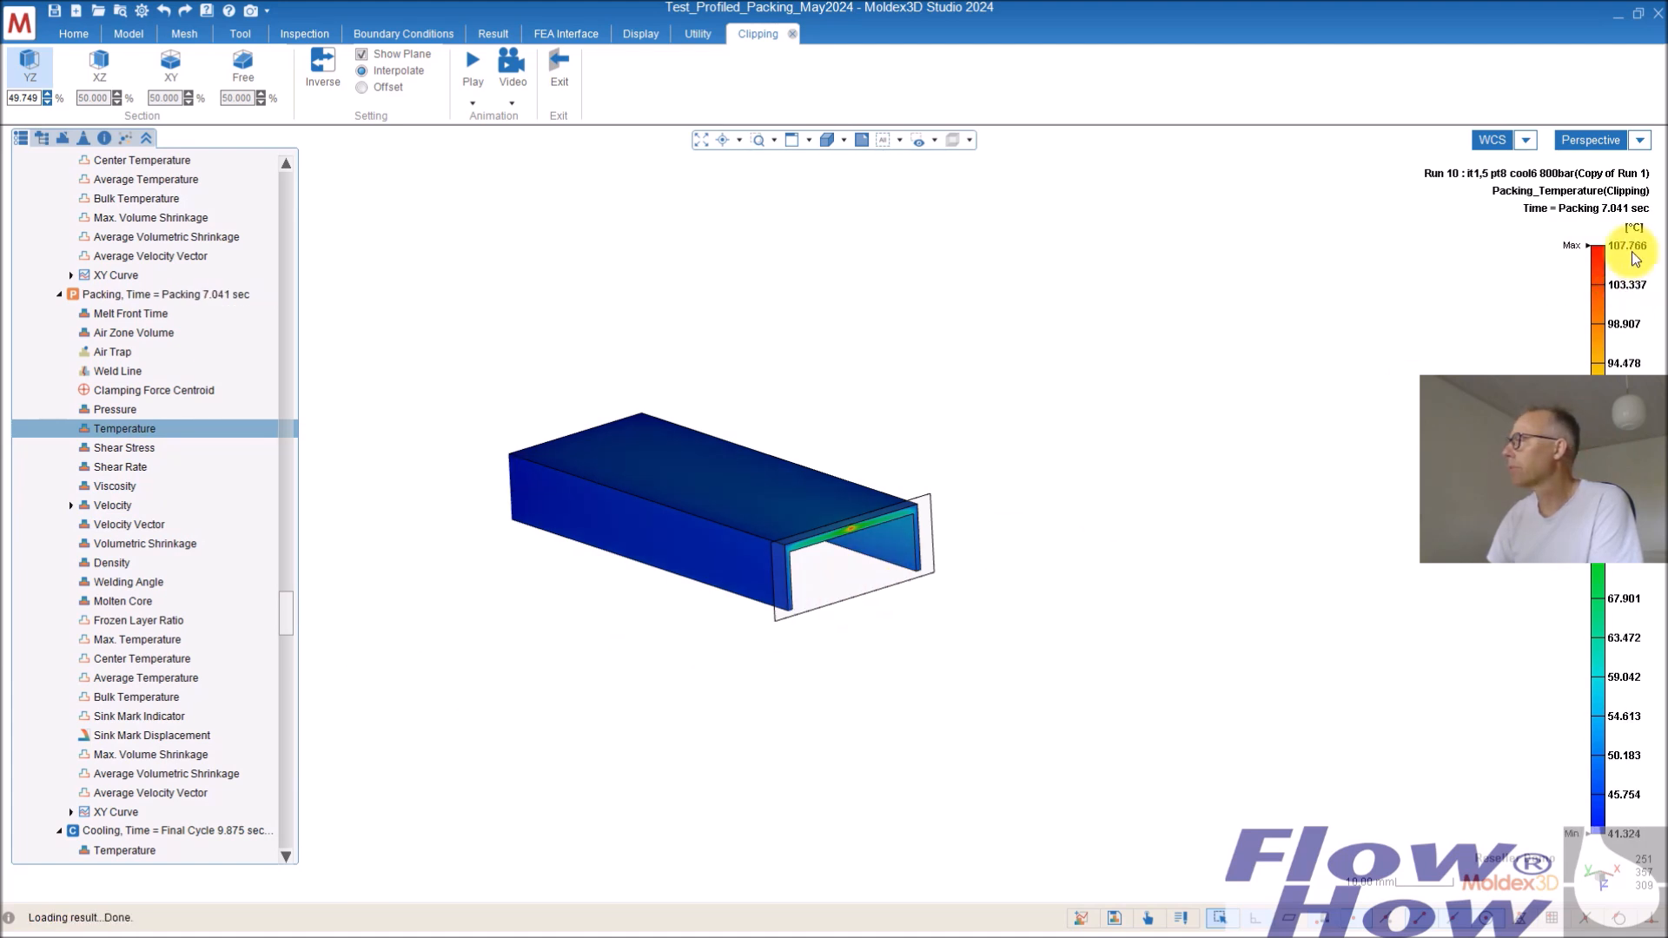
Shift the YZ clipping plane back and forth around the gate, ending at 49.333 %, and leave the clipped view.
mouse_move(883, 559)
mouse_down()
mouse_move(736, 497)
mouse_move(897, 559)
mouse_move(870, 545)
mouse_up()
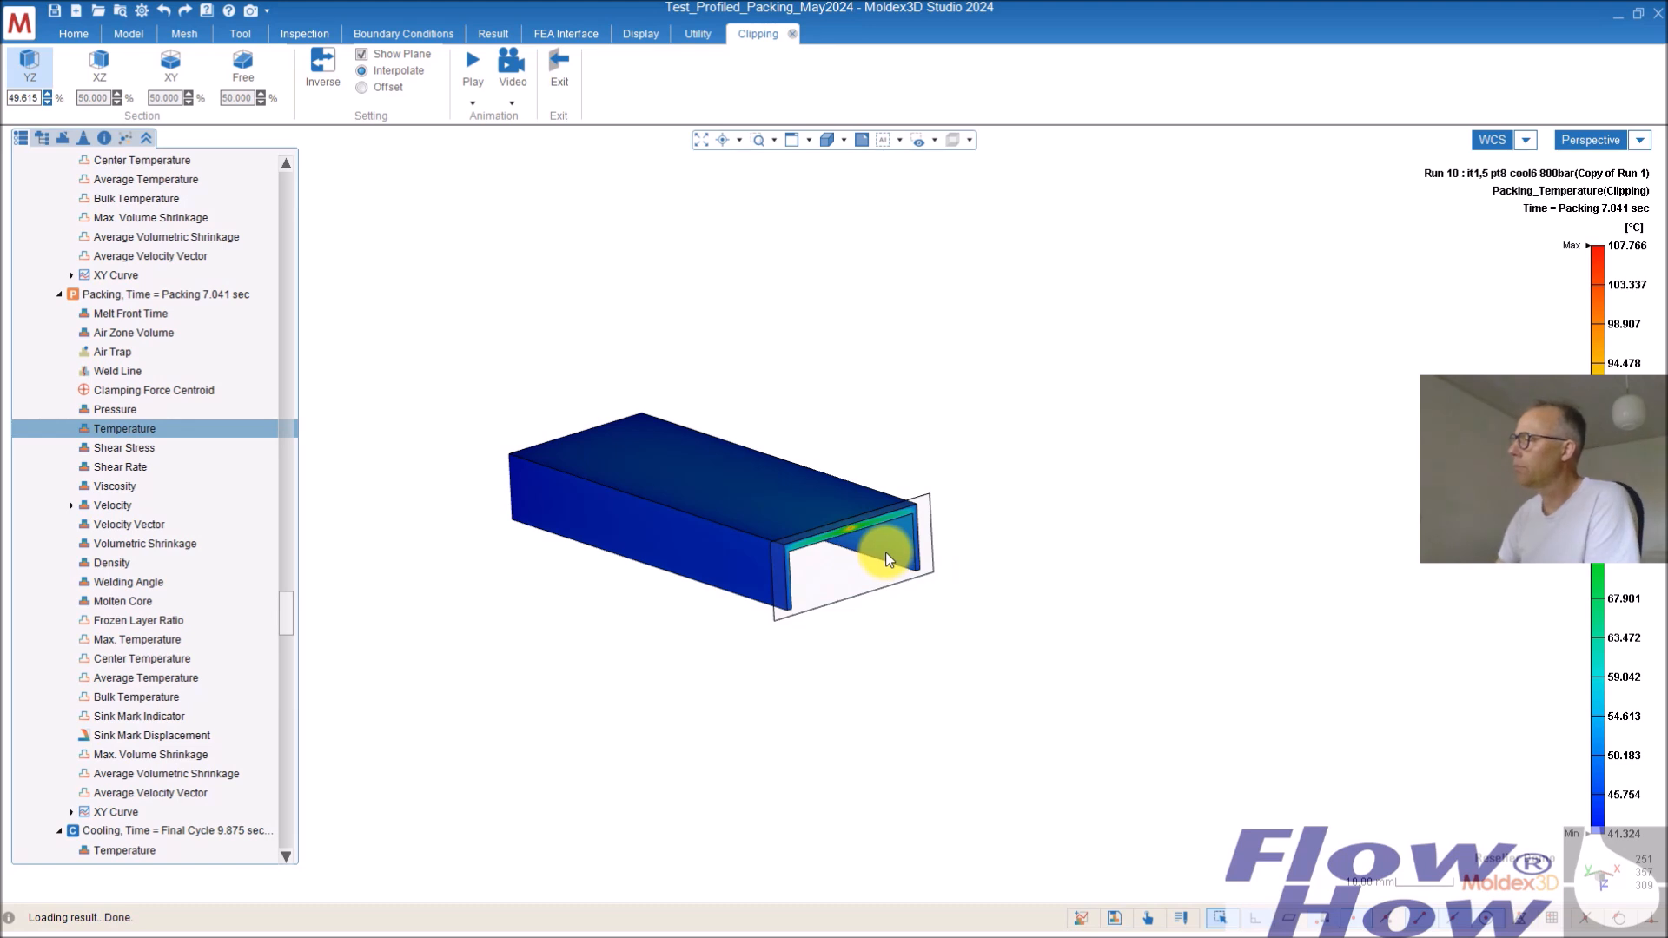
drag(882, 557, 891, 572)
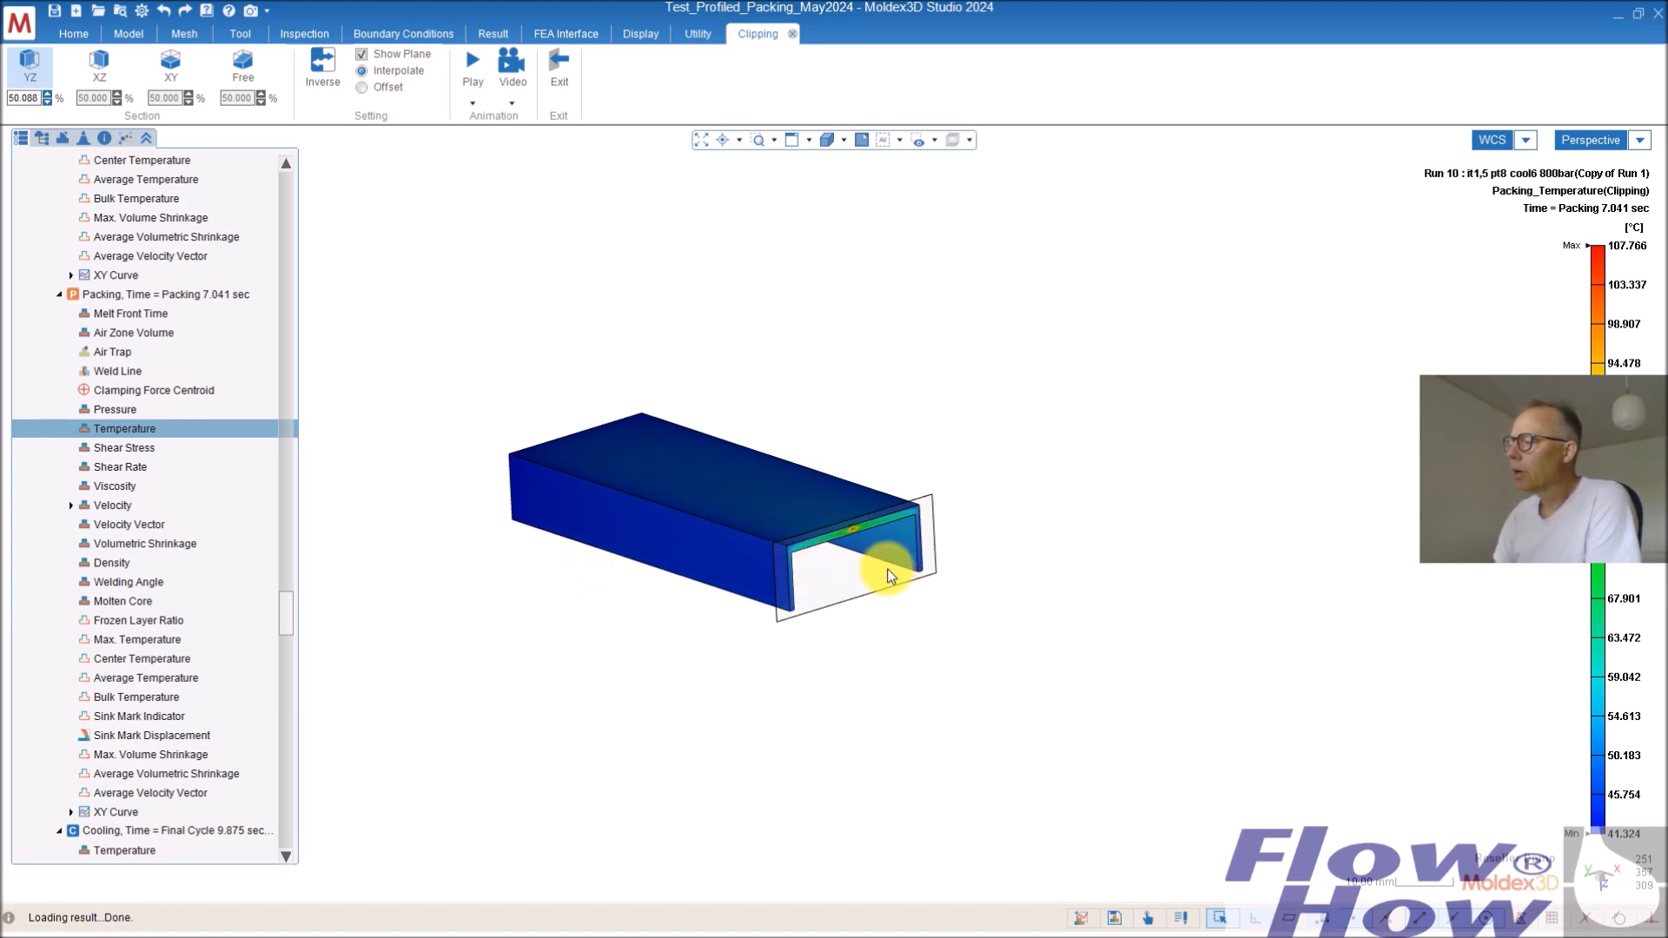
drag(888, 575, 883, 567)
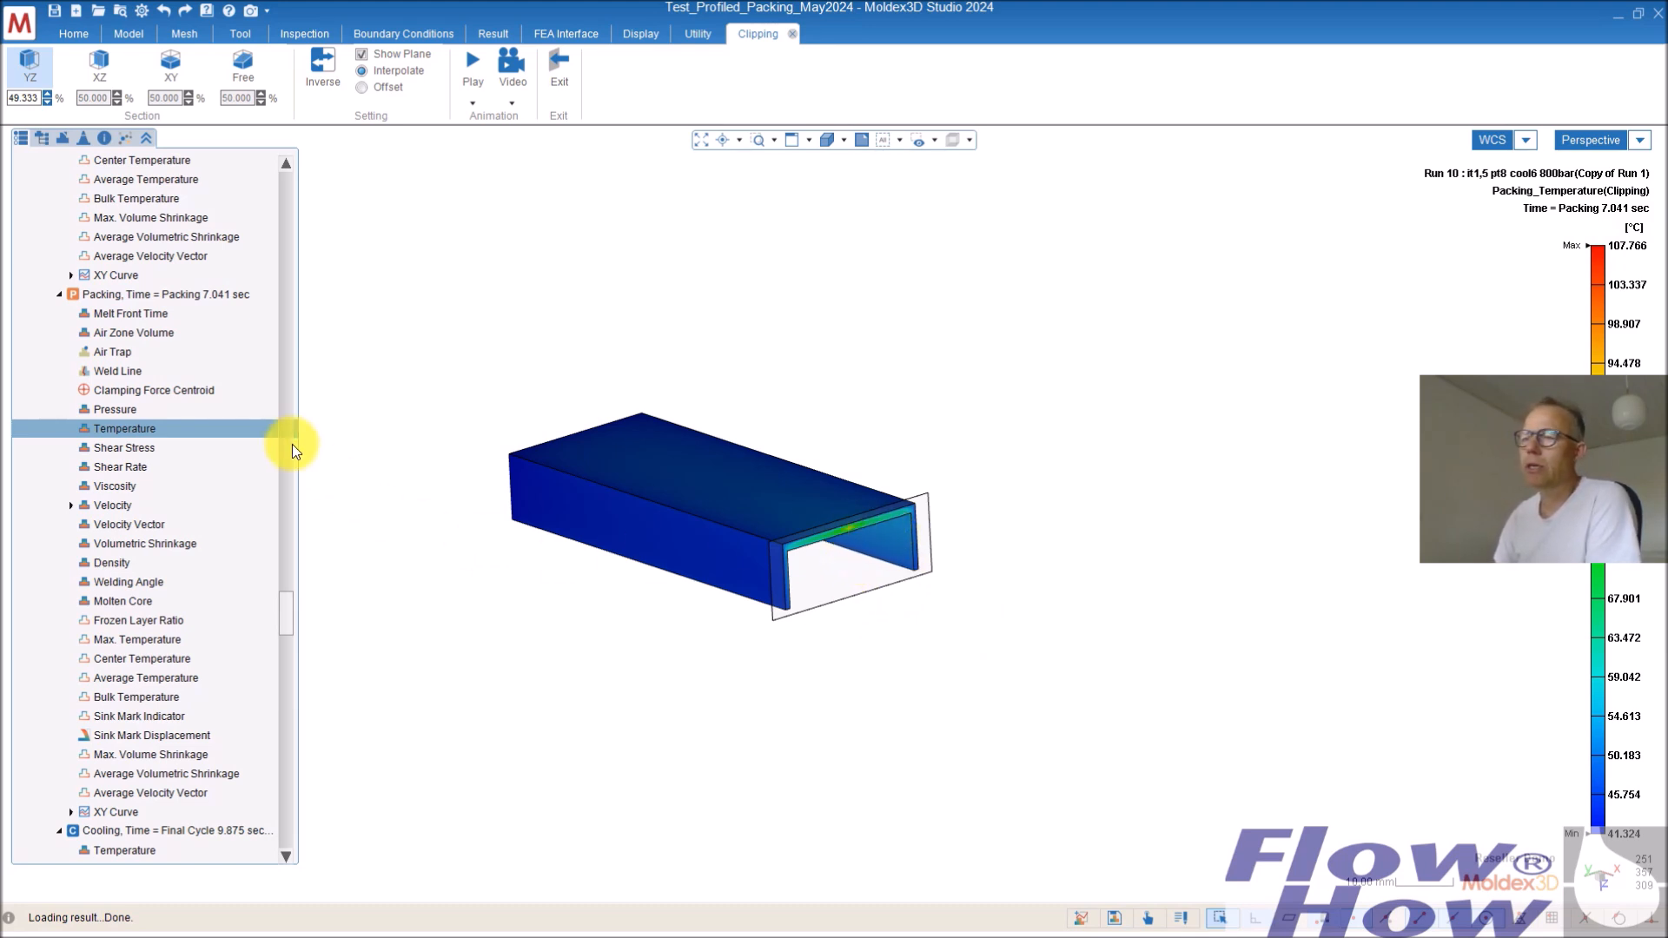
mouse_move(288, 610)
mouse_down()
mouse_move(293, 598)
mouse_move(298, 633)
mouse_up()
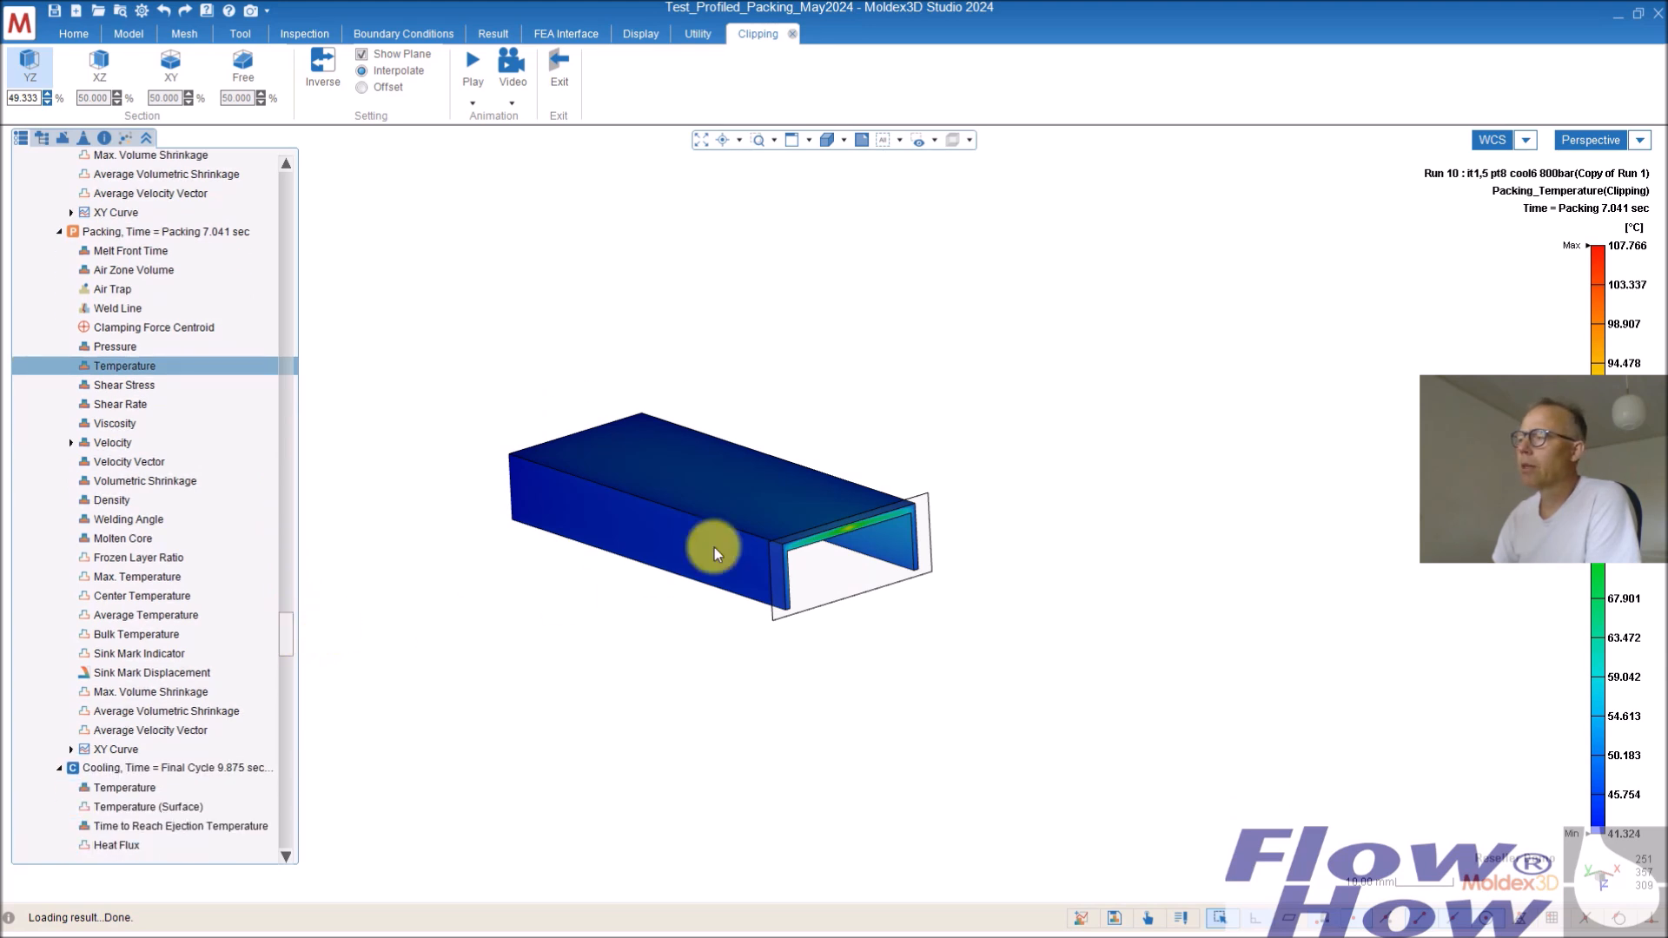
click(560, 66)
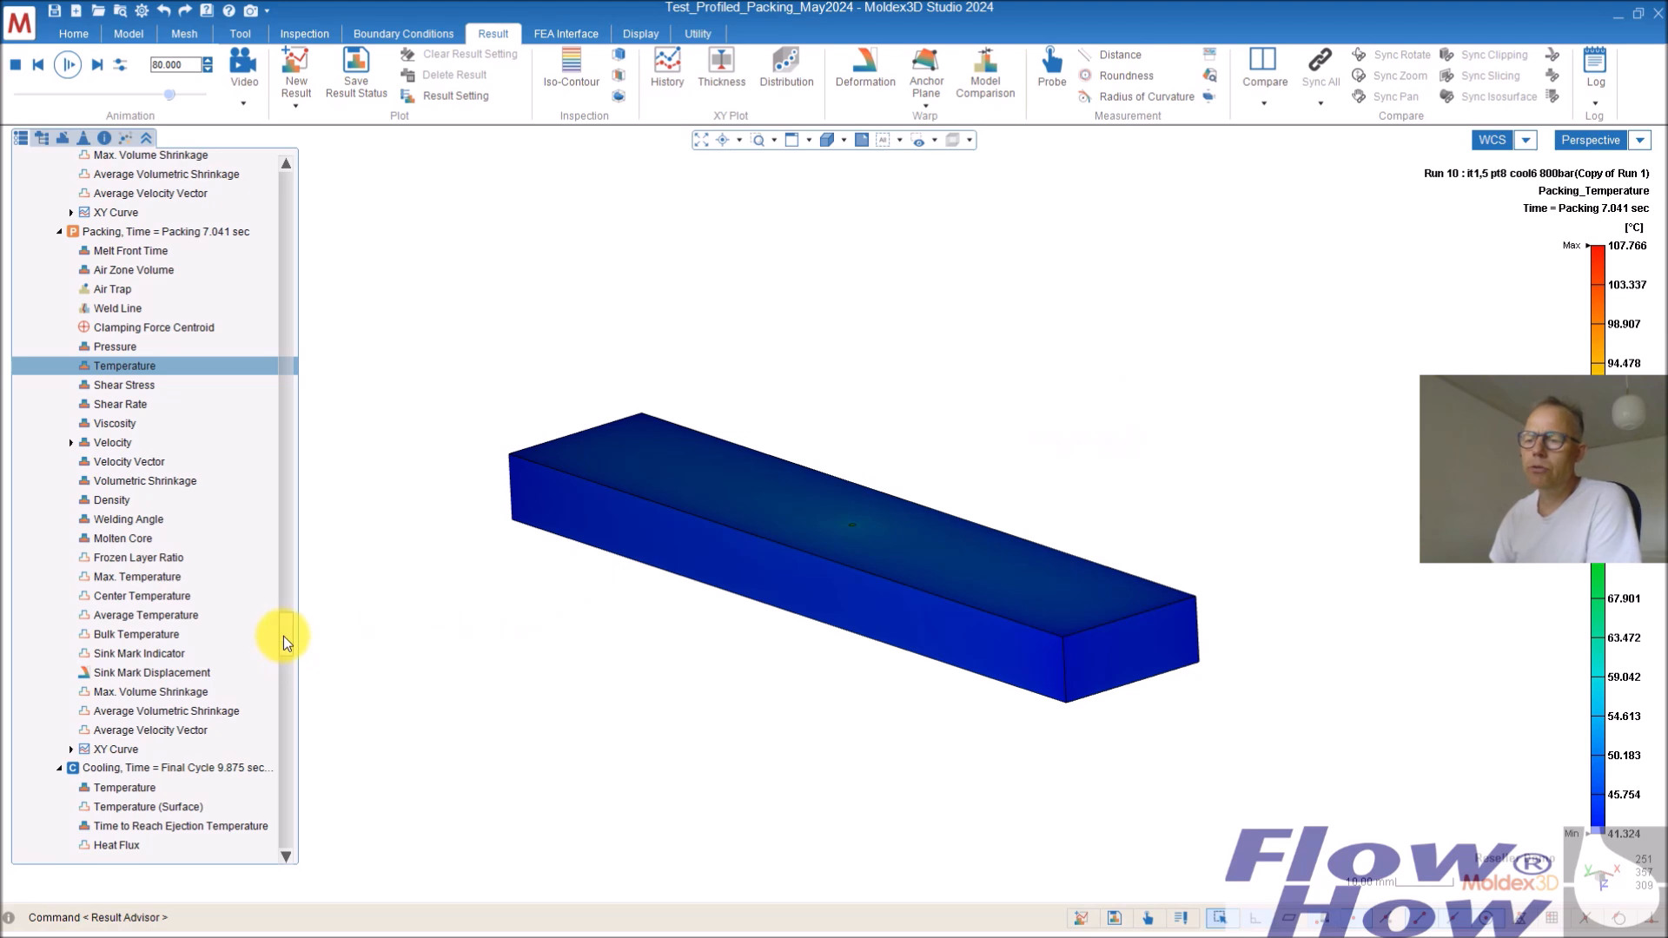
Display Run10's total displacement from the warpage results on the whole part.
drag(283, 641, 279, 794)
mouse_move(645, 647)
middle_down()
mouse_move(837, 421)
mouse_move(909, 577)
mouse_move(982, 605)
mouse_move(993, 510)
mouse_move(774, 589)
mouse_move(908, 588)
mouse_move(816, 657)
mouse_move(804, 599)
mouse_move(786, 605)
middle_up()
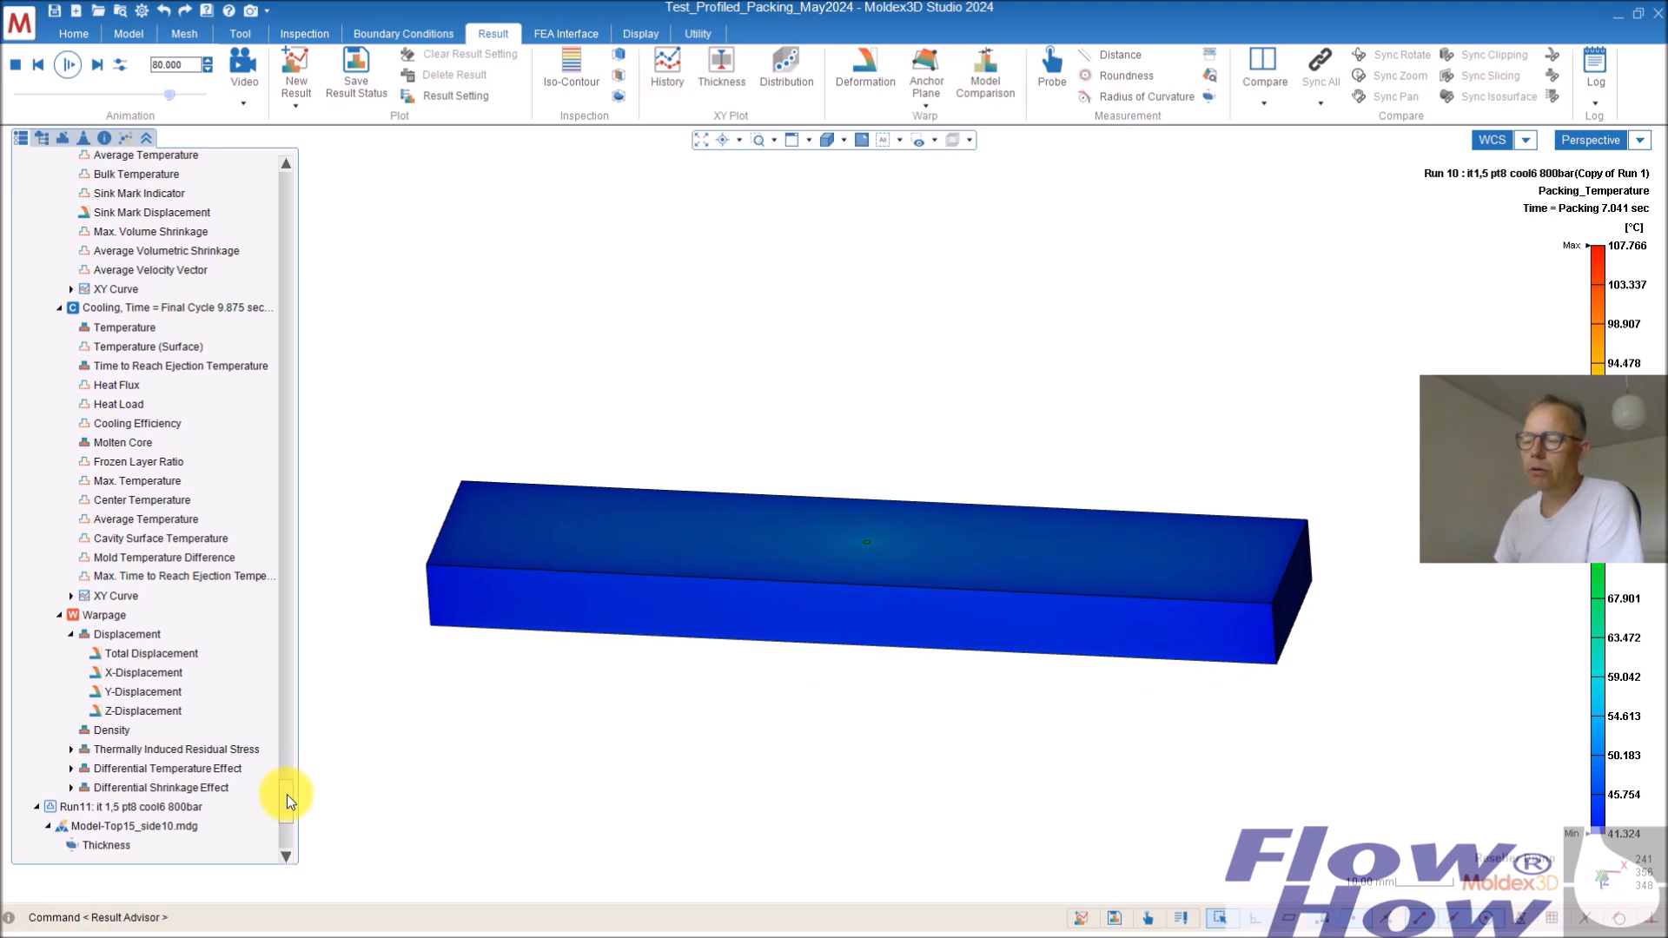
click(148, 653)
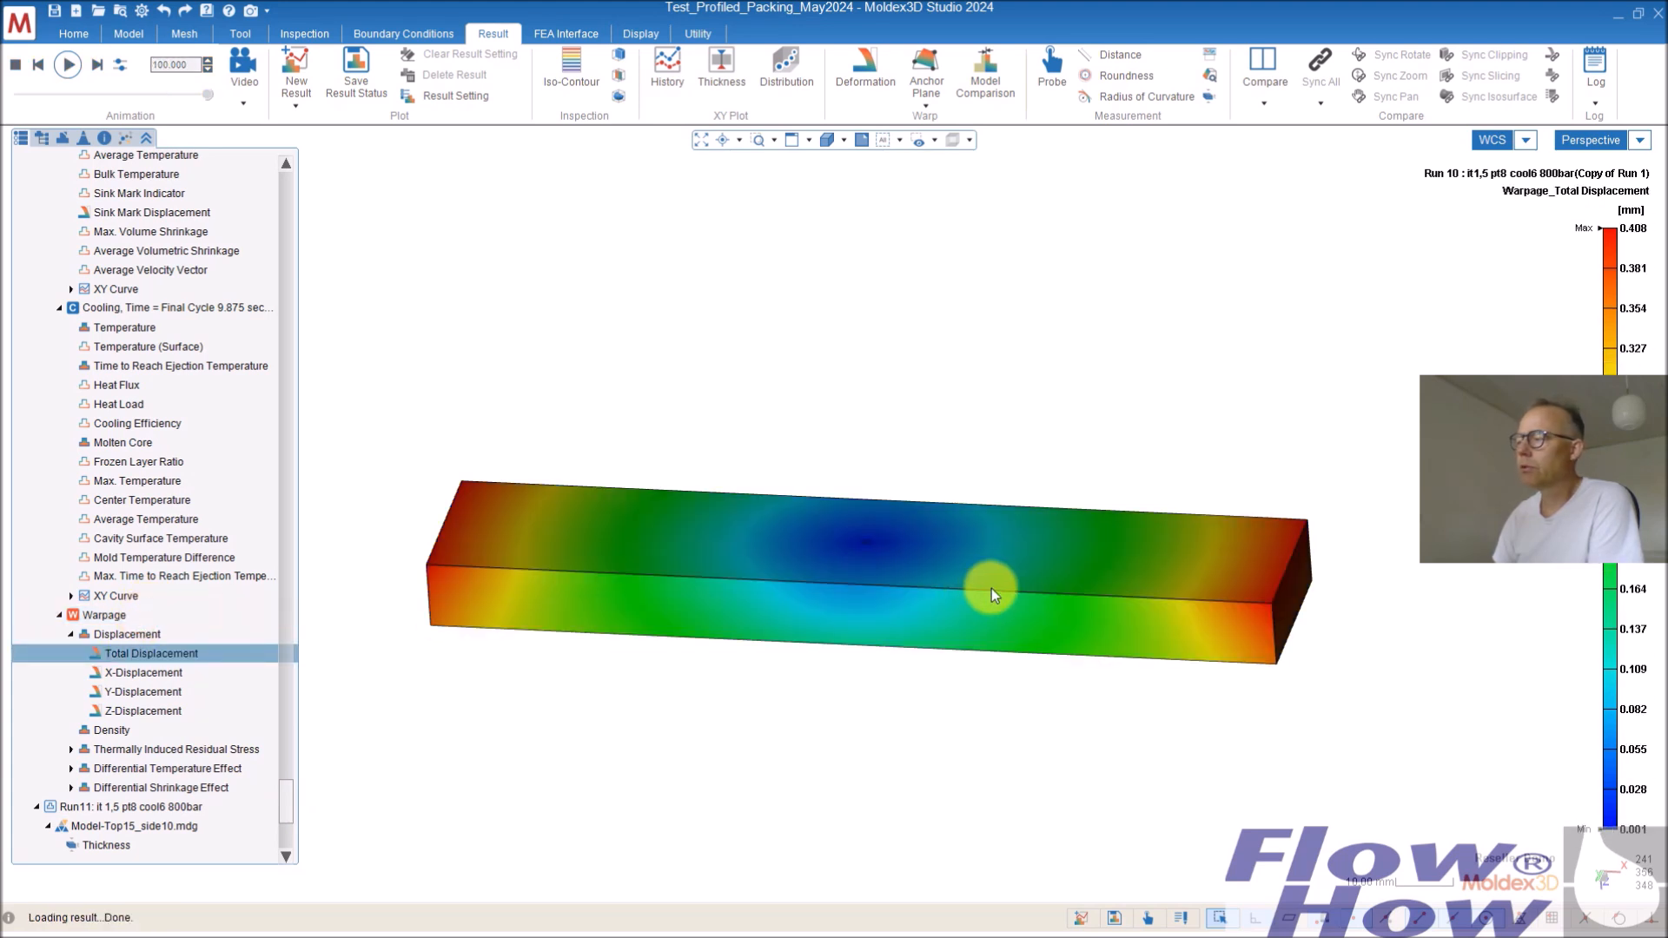
Examine the total displacement as a deformed shape at scale factor 1 over the original model, and close the deformation view.
mouse_move(1013, 615)
middle_down()
mouse_move(1031, 547)
mouse_move(1020, 651)
mouse_move(1065, 622)
mouse_move(1050, 490)
middle_up()
mouse_move(864, 581)
middle_down()
mouse_move(983, 290)
mouse_move(946, 487)
mouse_move(878, 550)
middle_up()
click(860, 71)
click(14, 61)
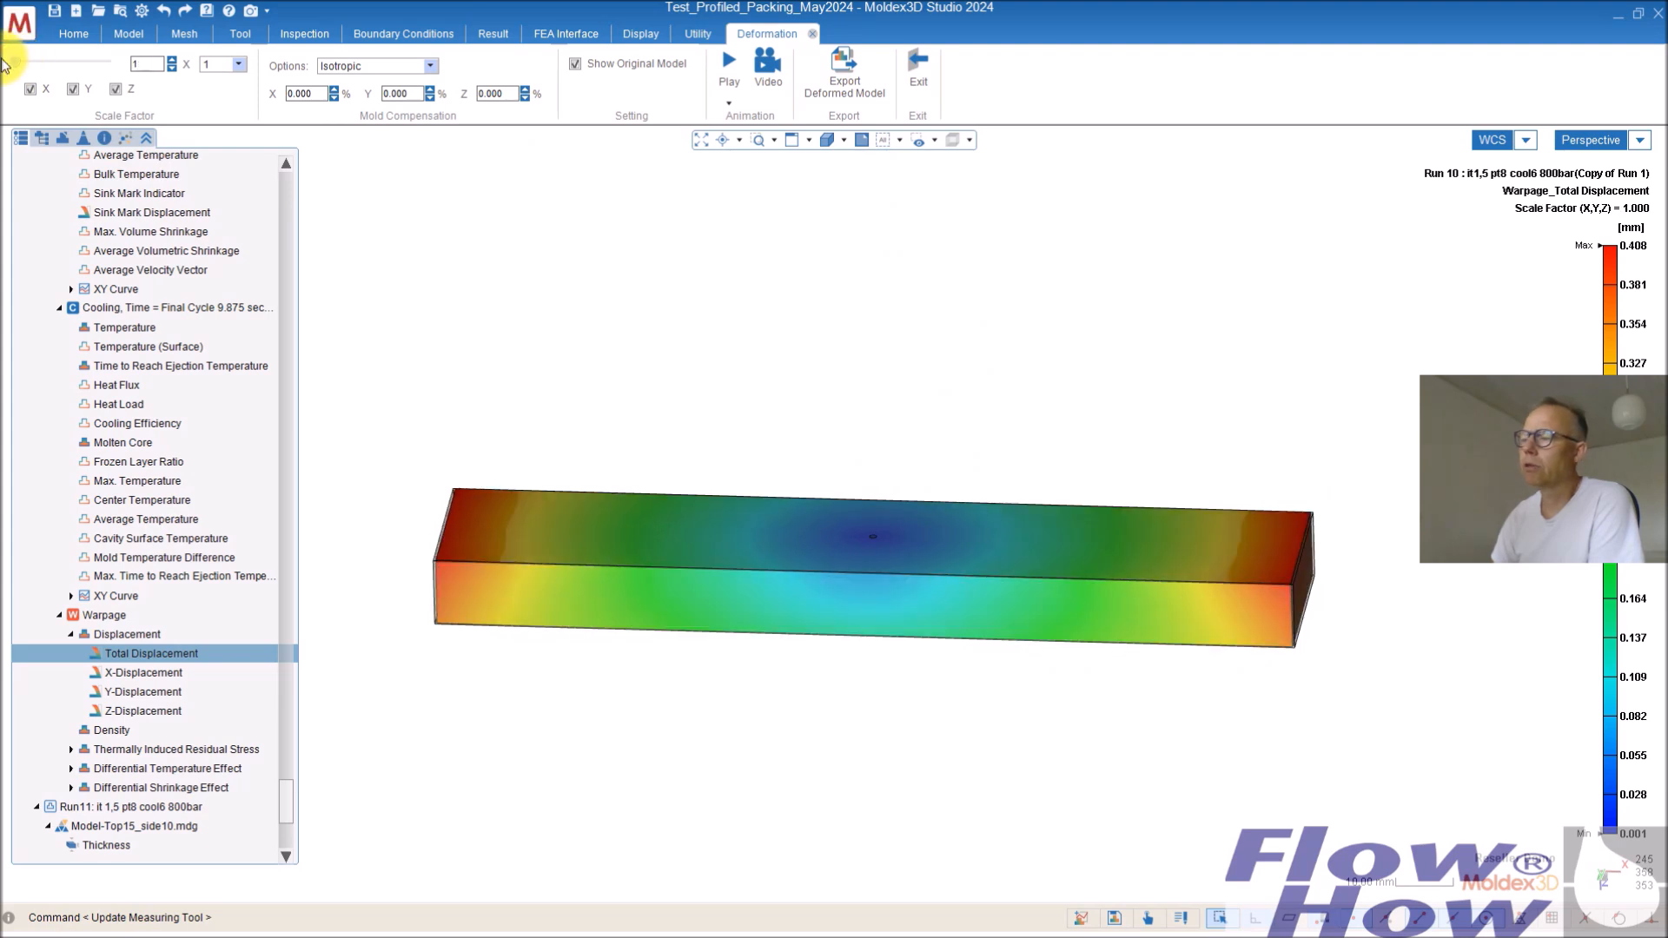
click(918, 65)
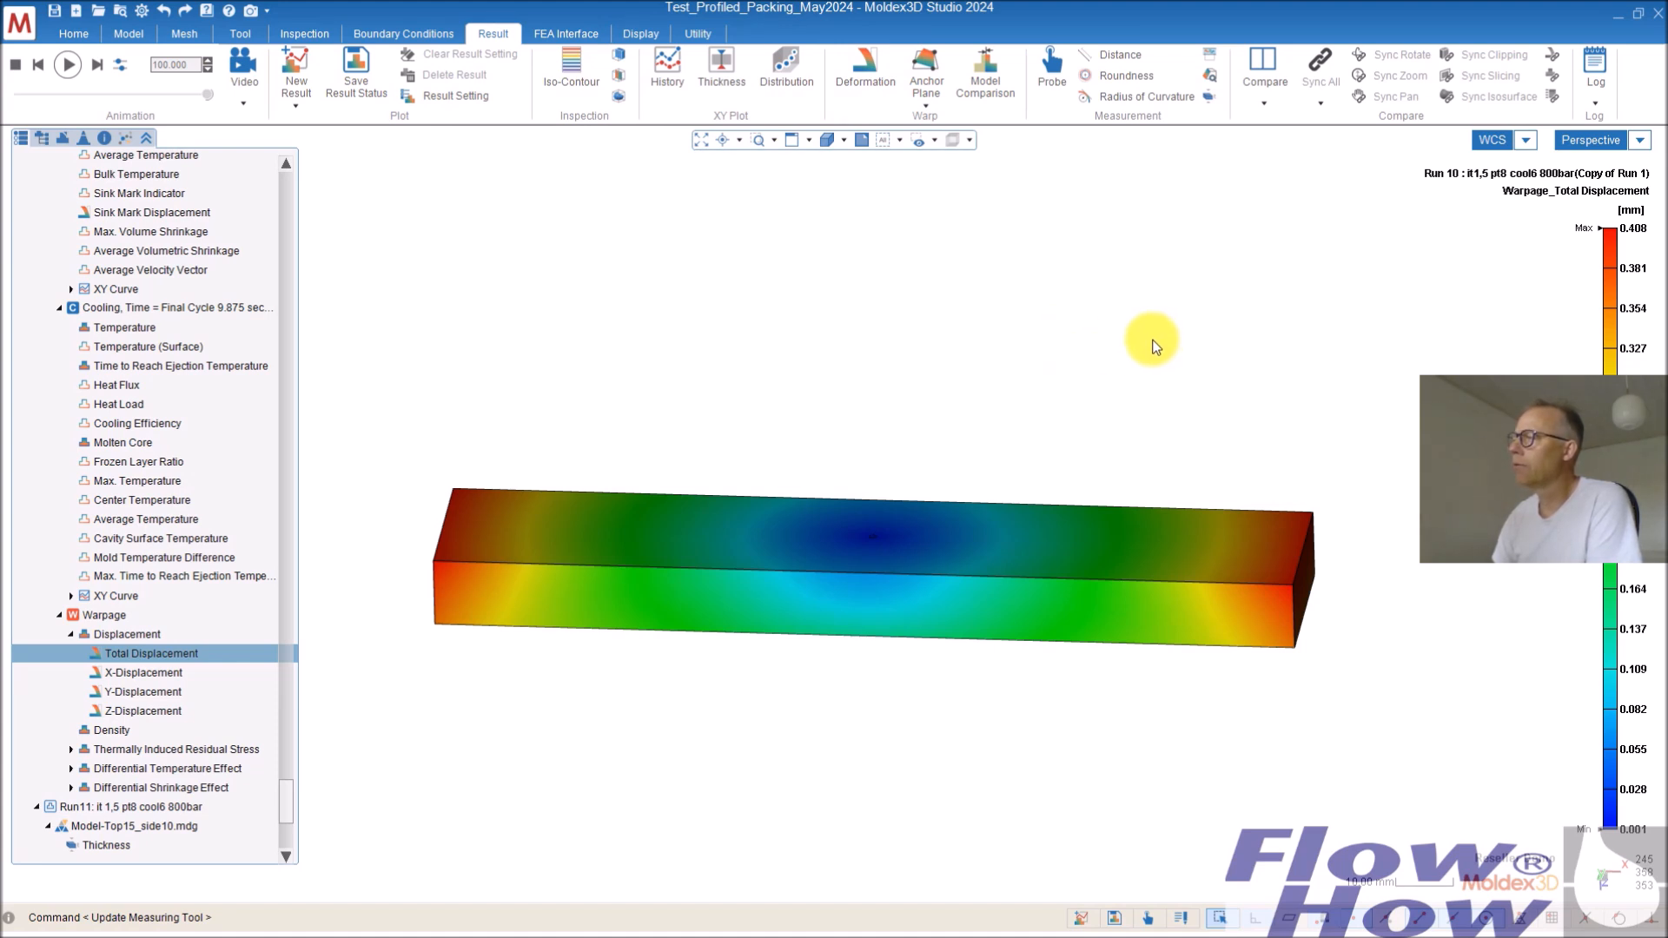
Measure and save a distance on the wide gate-side face of Run10 near one end, between two new probe points about 4 mm apart lengthwise.
mouse_move(1126, 556)
middle_down()
mouse_move(1177, 578)
mouse_move(1165, 595)
middle_up()
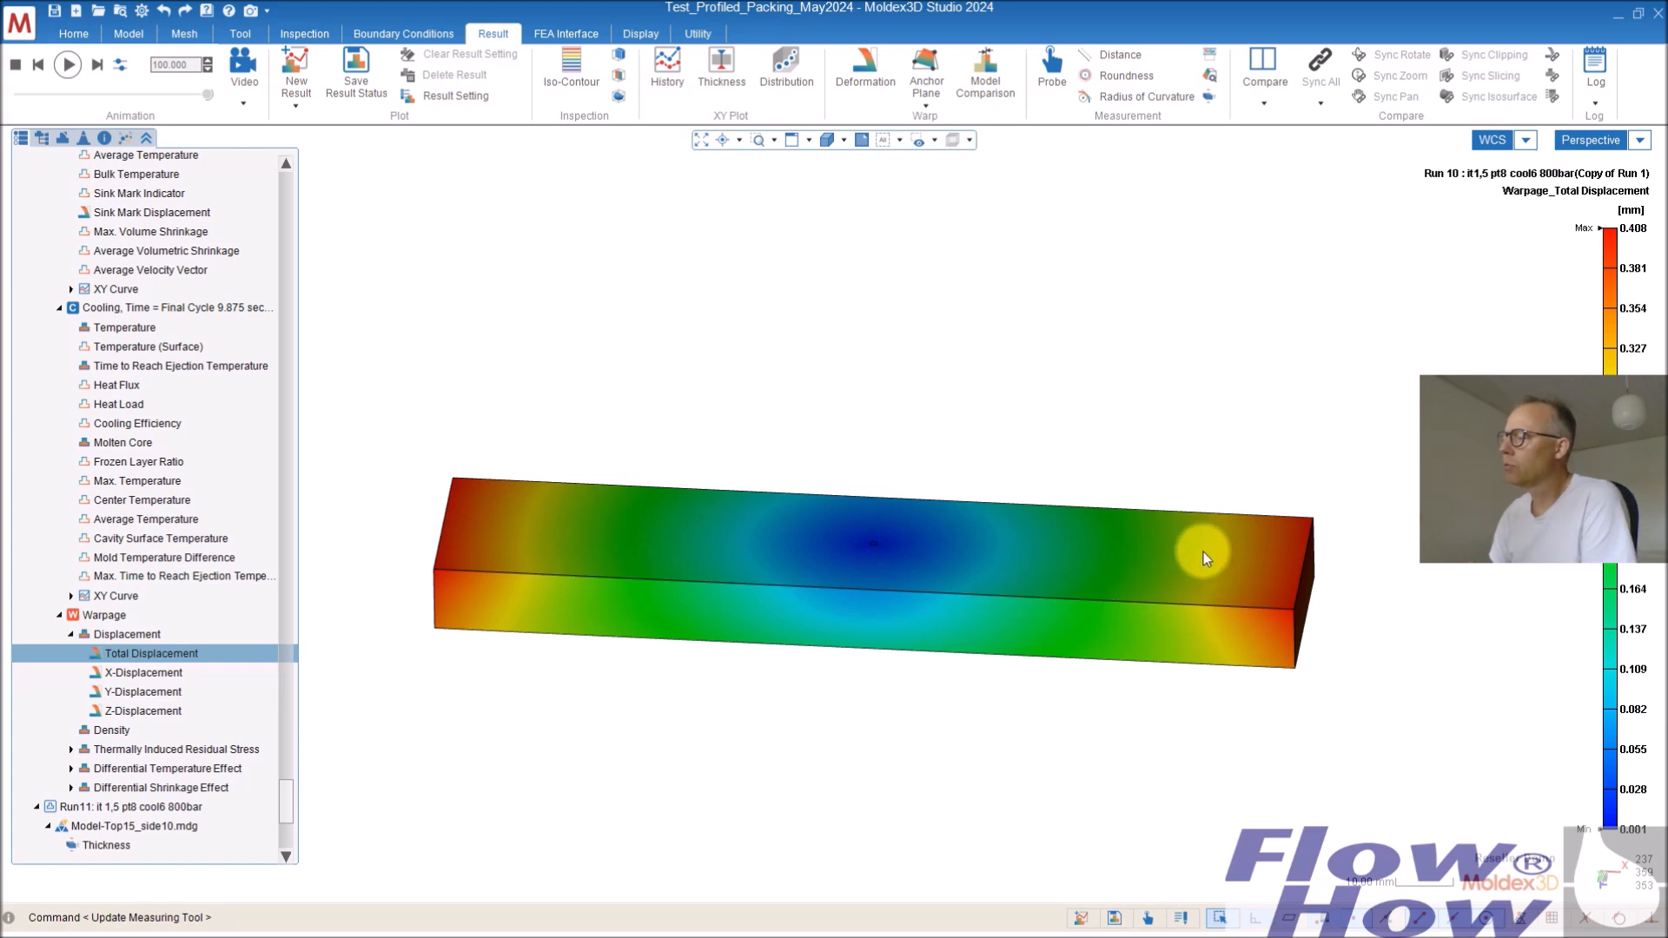
click(1124, 54)
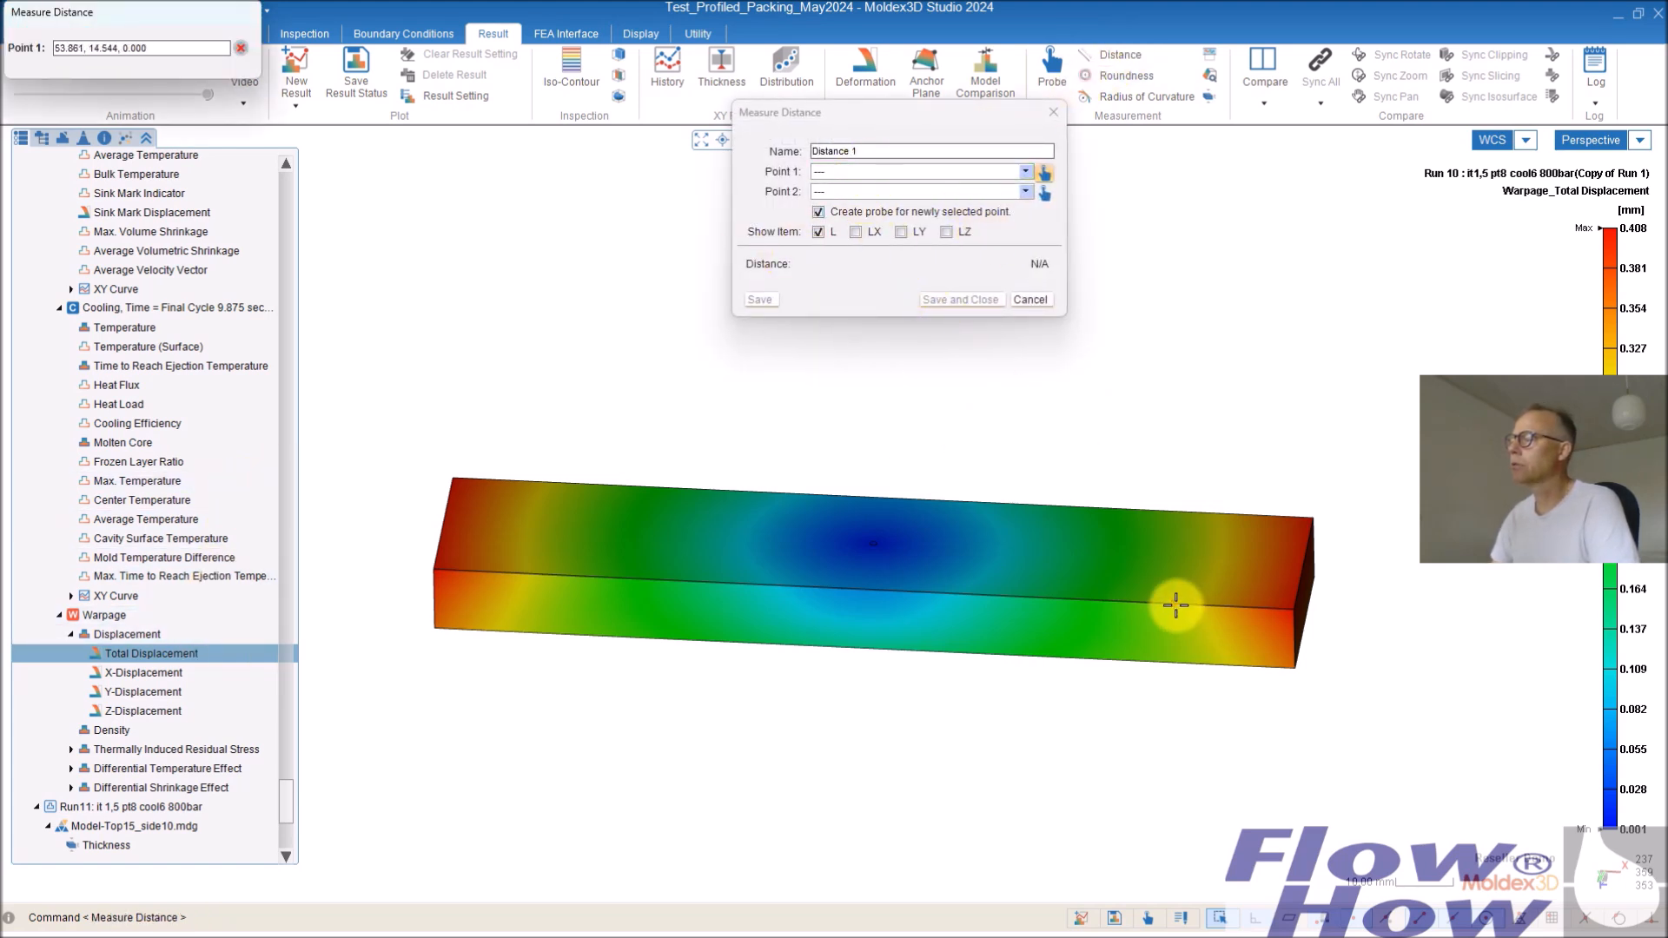
click(1327, 926)
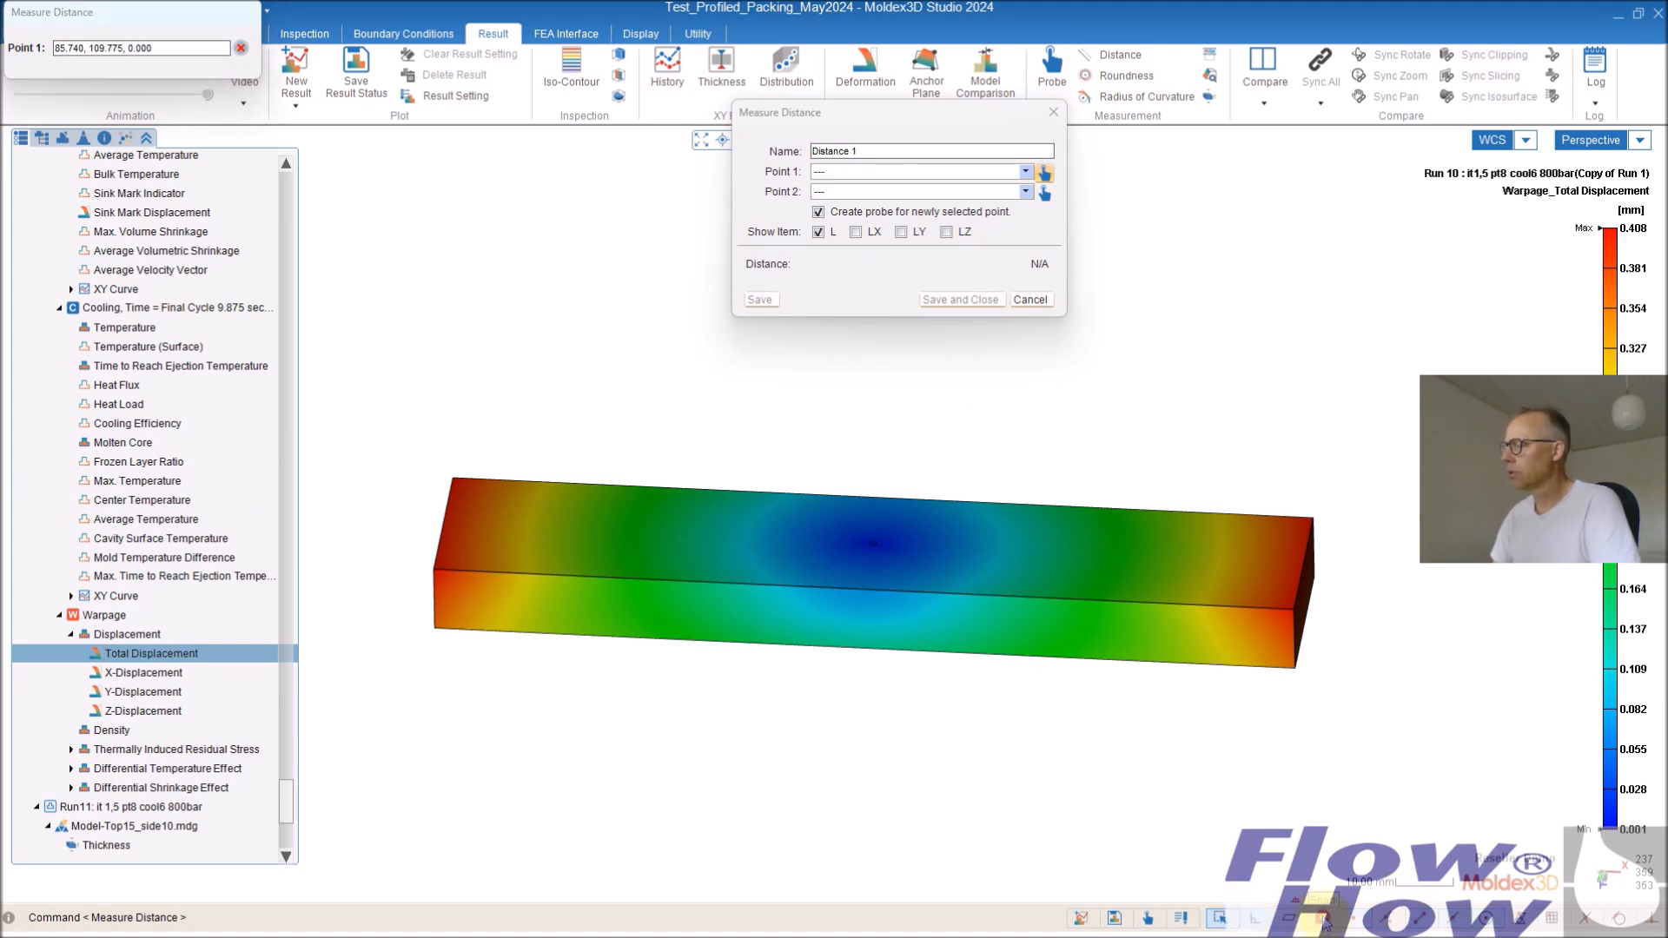
right_drag(1093, 429, 1080, 555)
click(1147, 563)
click(1172, 561)
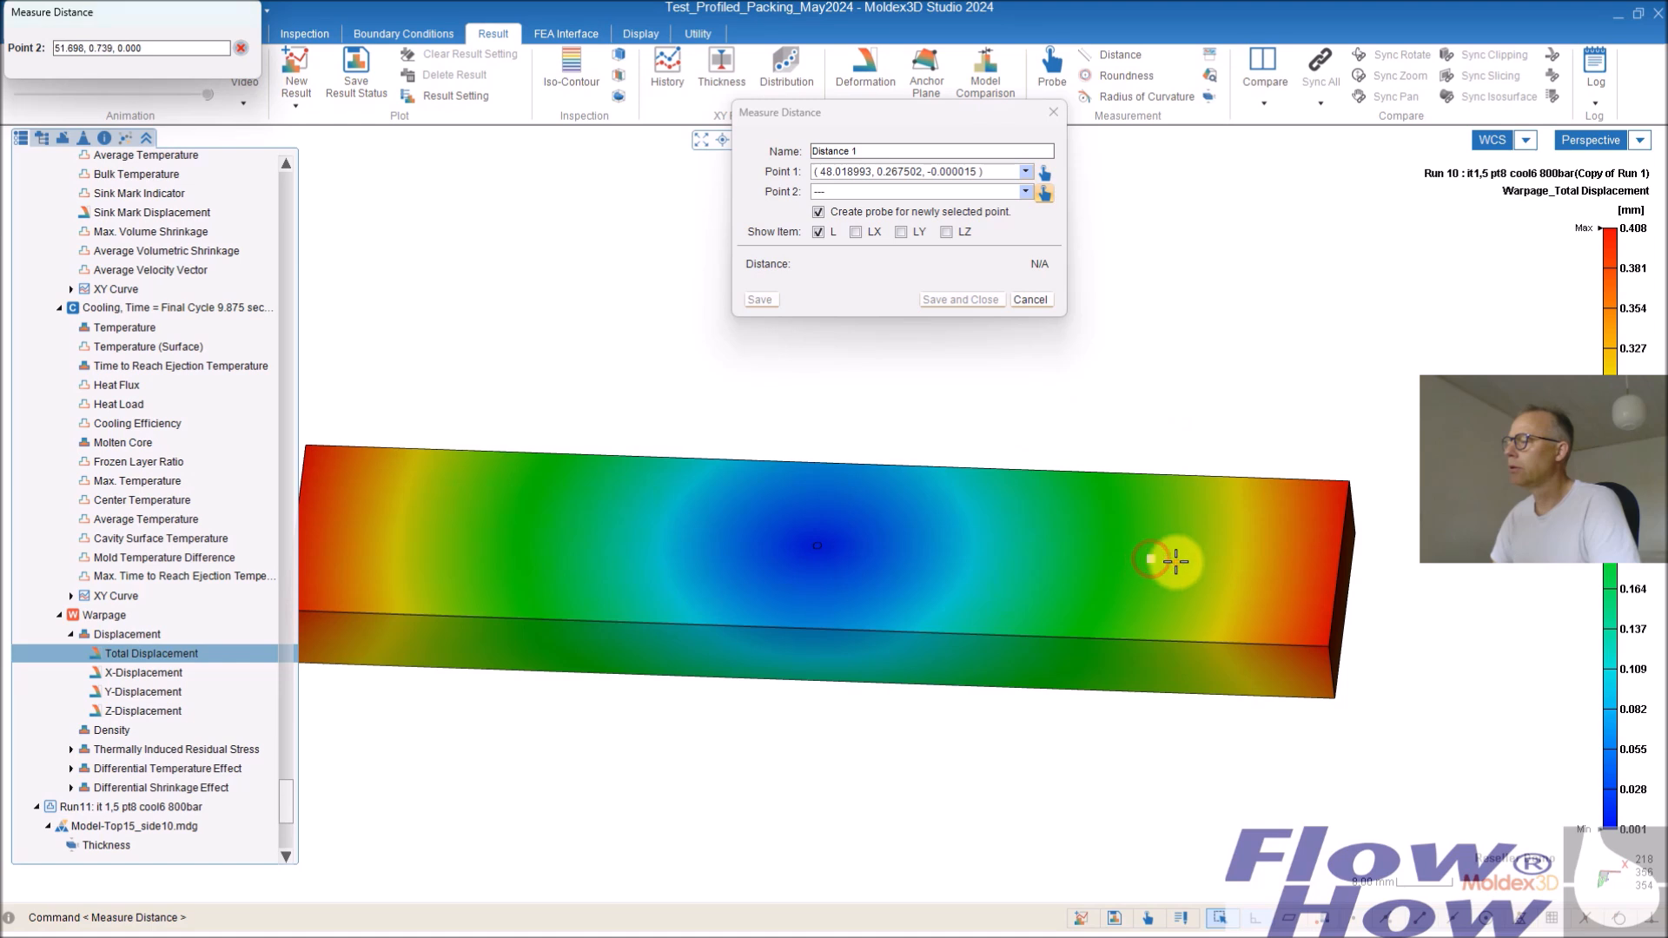
click(760, 299)
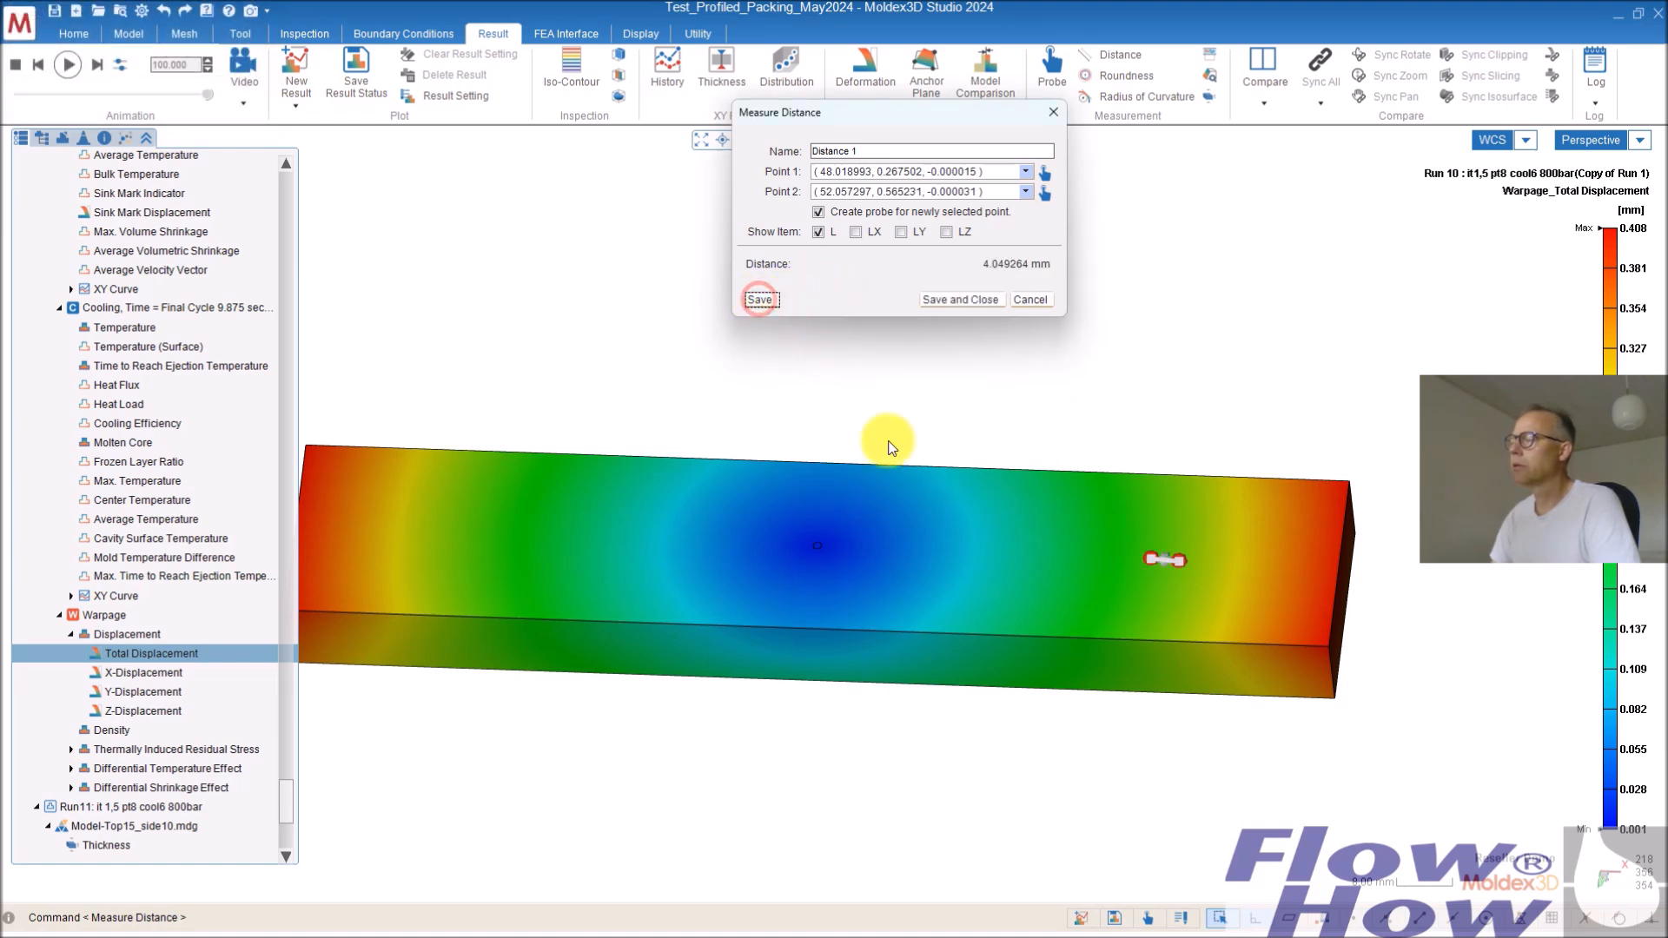
Save a second distance at mid-length on the long side face, between two new probe points about 4.5 mm apart.
mouse_move(1019, 653)
right_down()
mouse_move(1023, 602)
mouse_move(1102, 539)
mouse_move(1147, 561)
right_up()
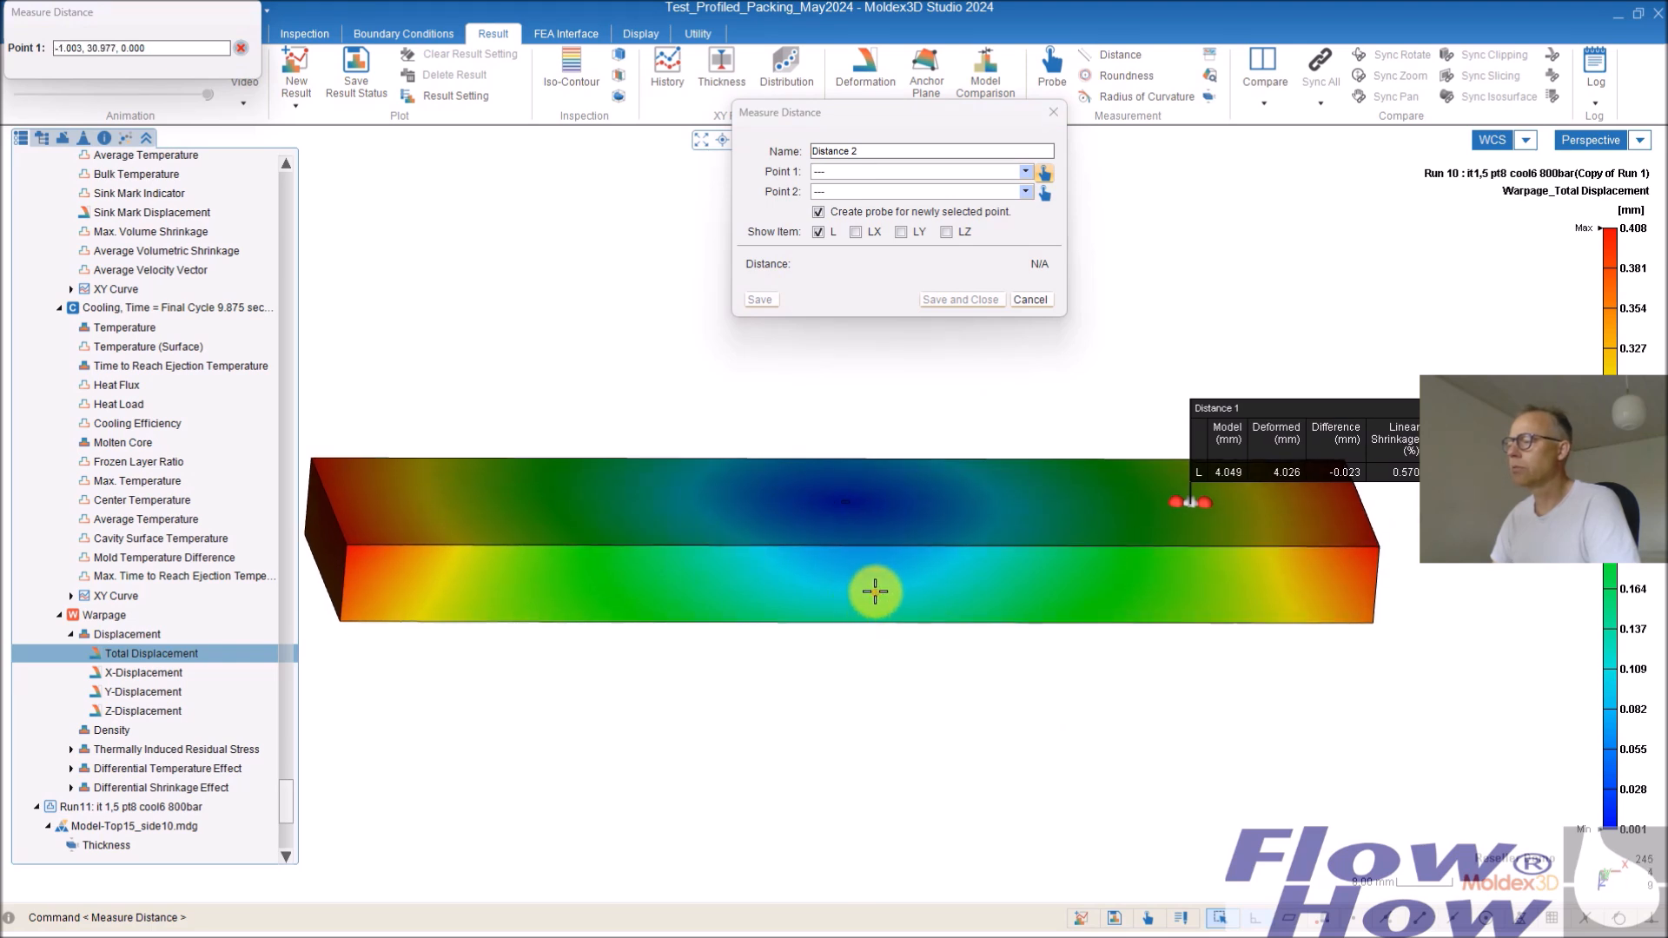
click(835, 600)
click(866, 601)
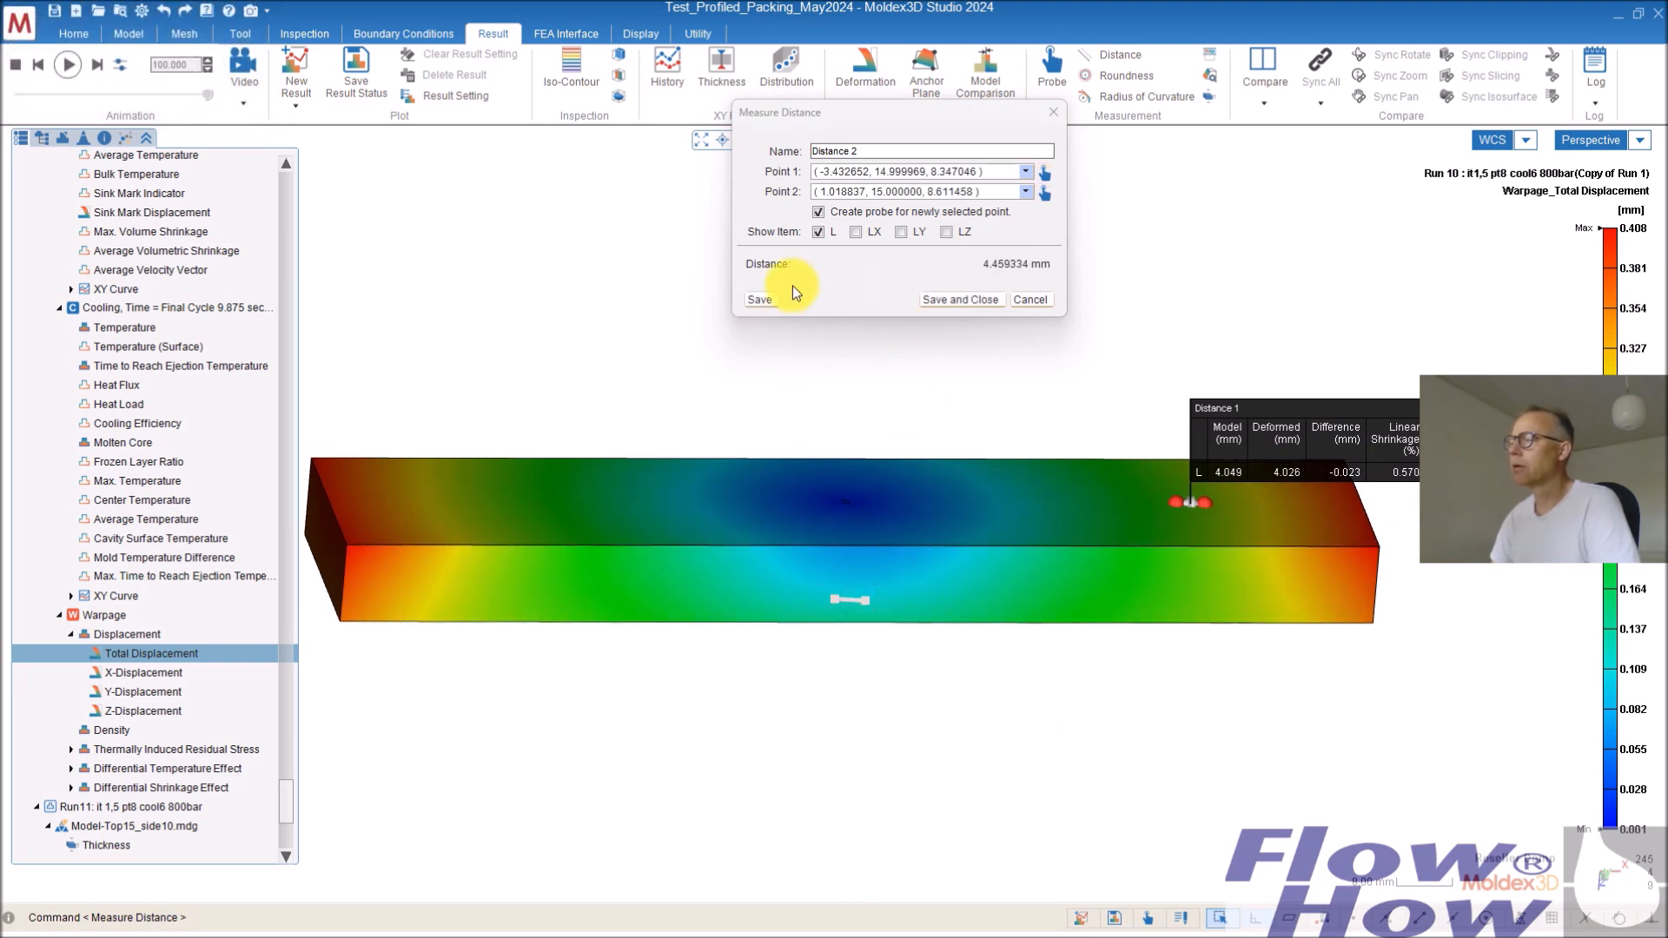
click(762, 300)
Save a third distance at mid-length on the wide face near its far long edge, between probe points about 4.5 mm apart.
mouse_move(1068, 563)
right_down()
mouse_move(968, 744)
mouse_move(1039, 611)
mouse_move(1043, 738)
mouse_move(1025, 608)
mouse_move(980, 519)
right_up()
click(839, 524)
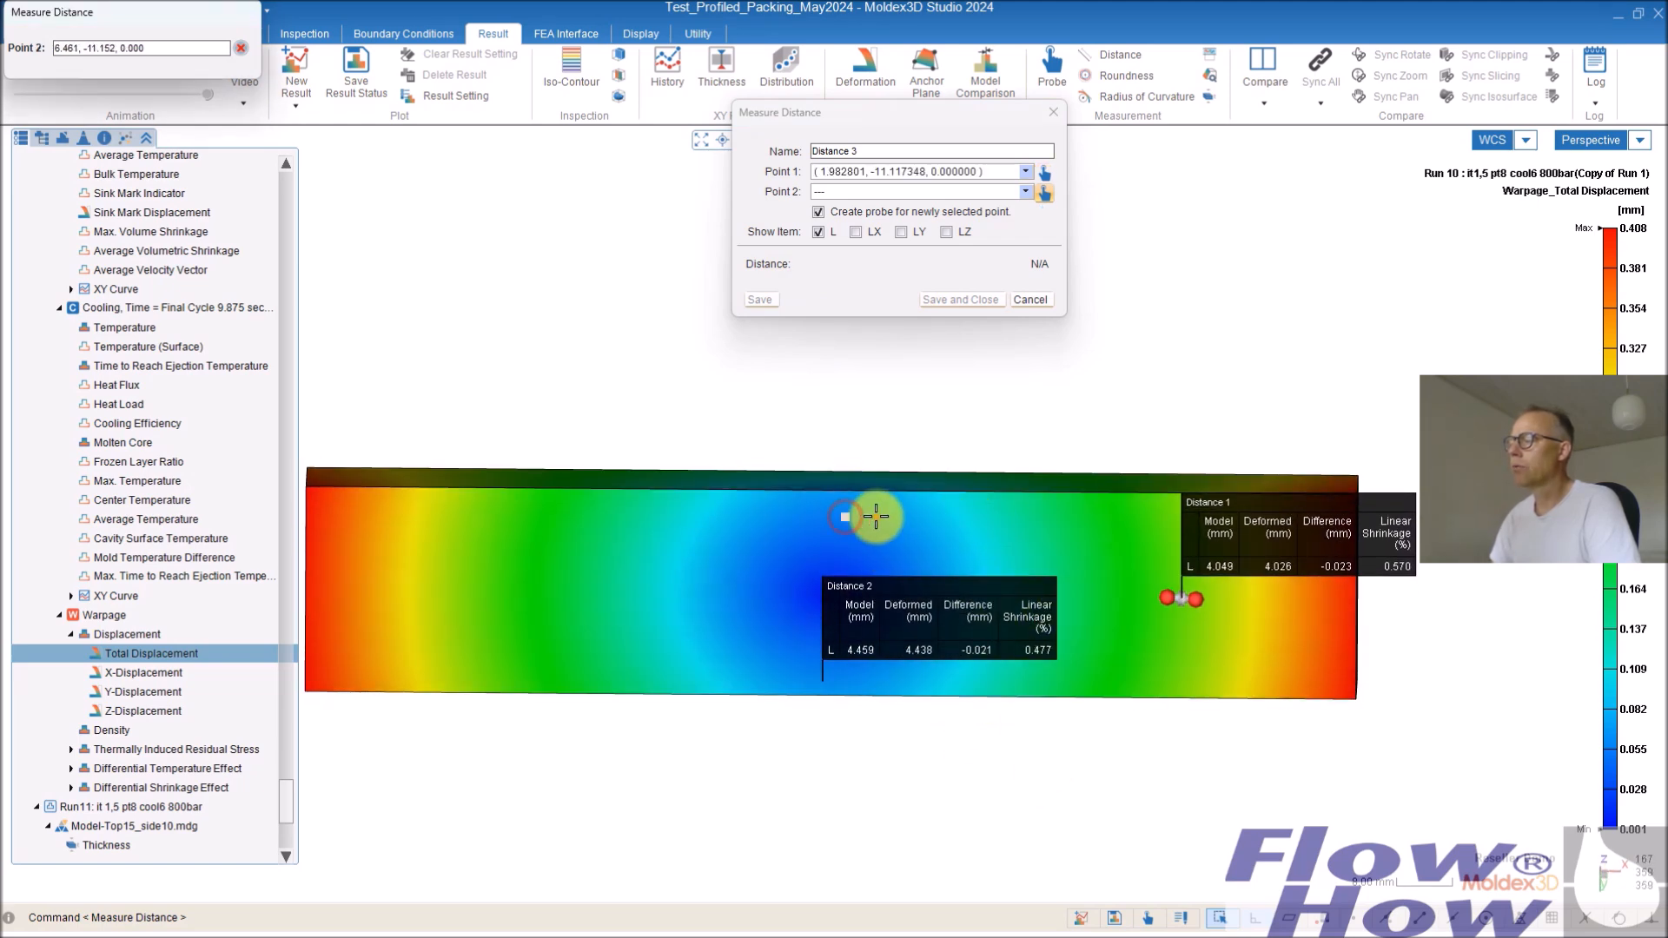
click(876, 517)
click(762, 300)
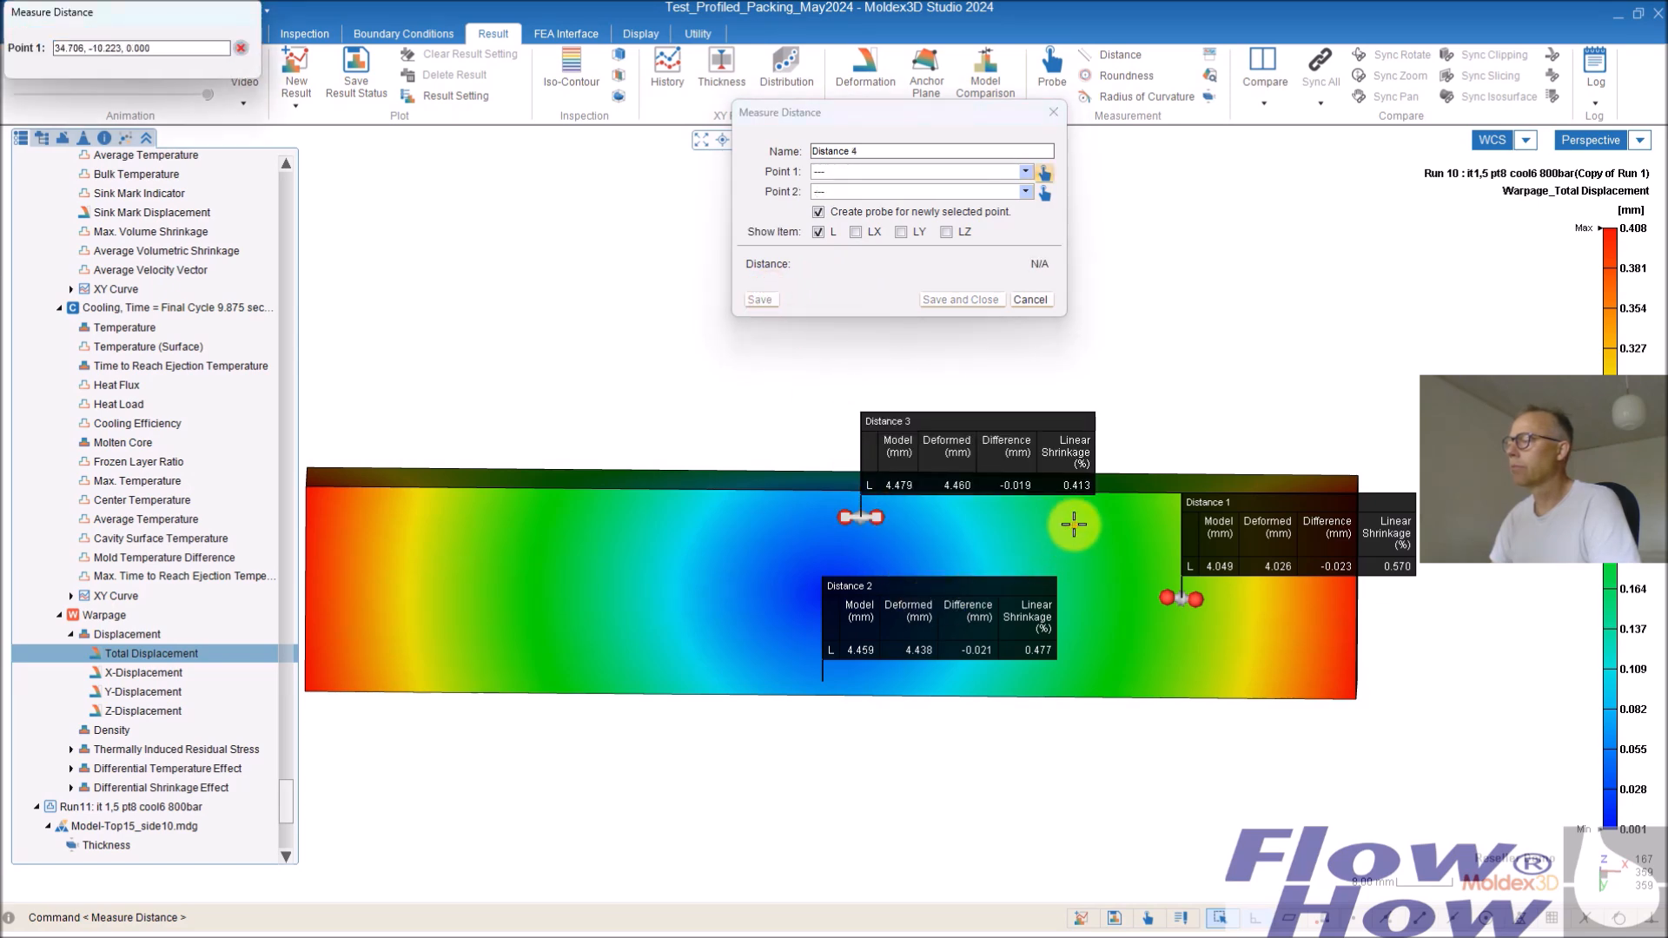
Save a fourth distance on the part's end face between two new probe points about 3.6 mm apart, and finish measuring.
right_drag(1012, 608, 1044, 460)
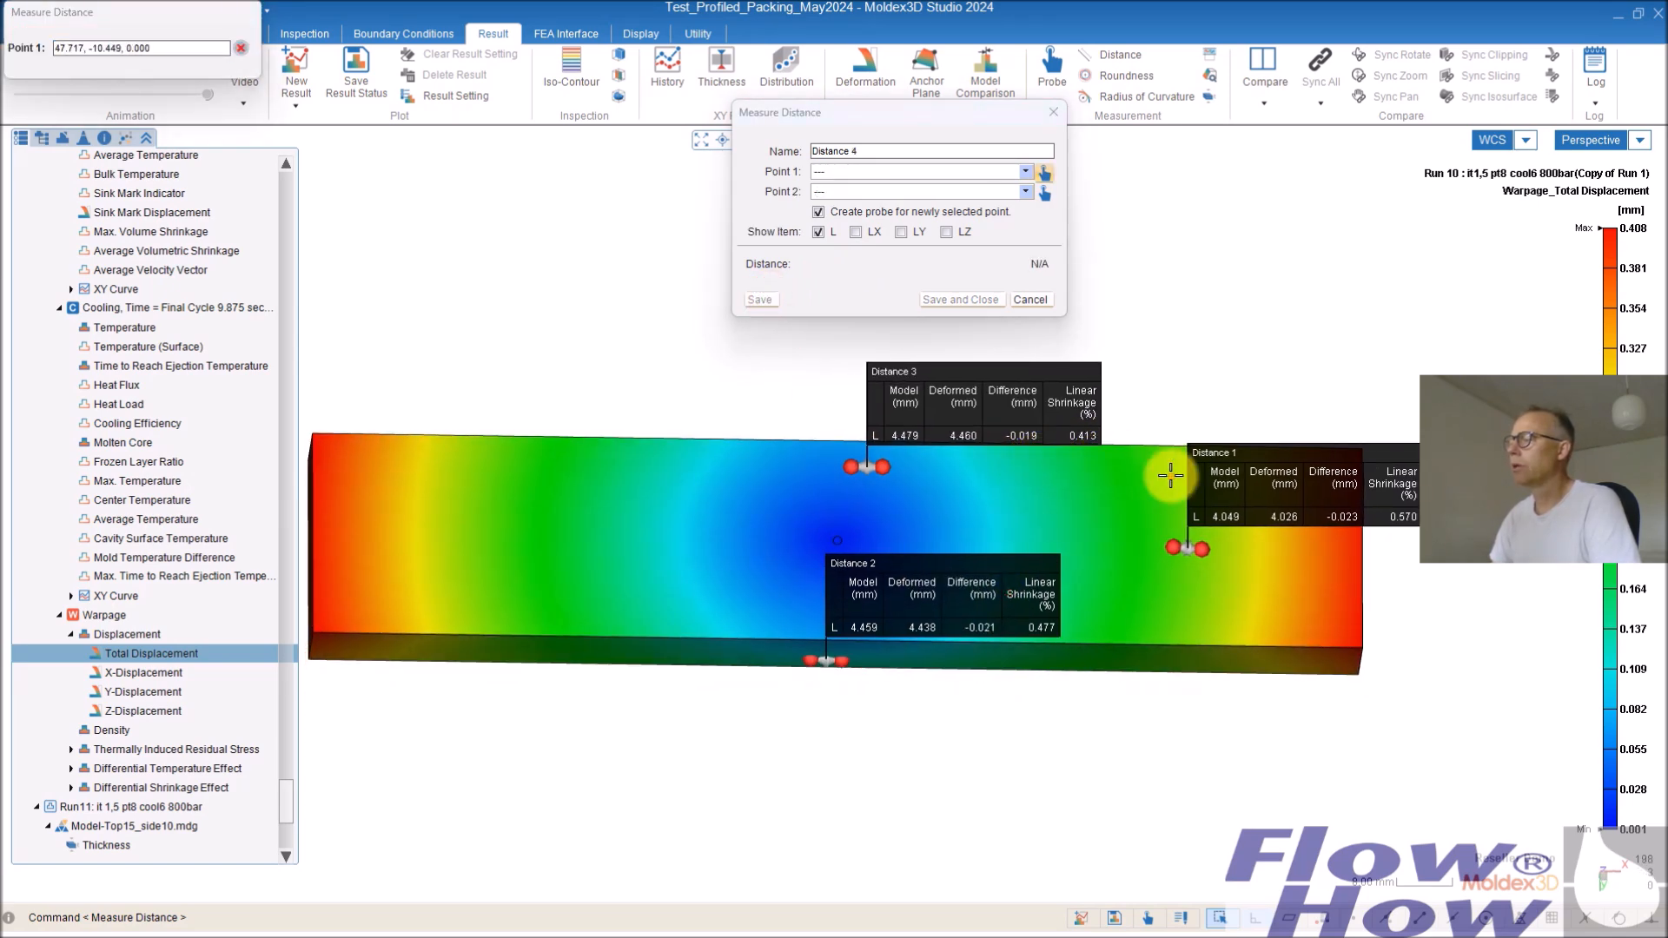
right_drag(1050, 718, 1146, 570)
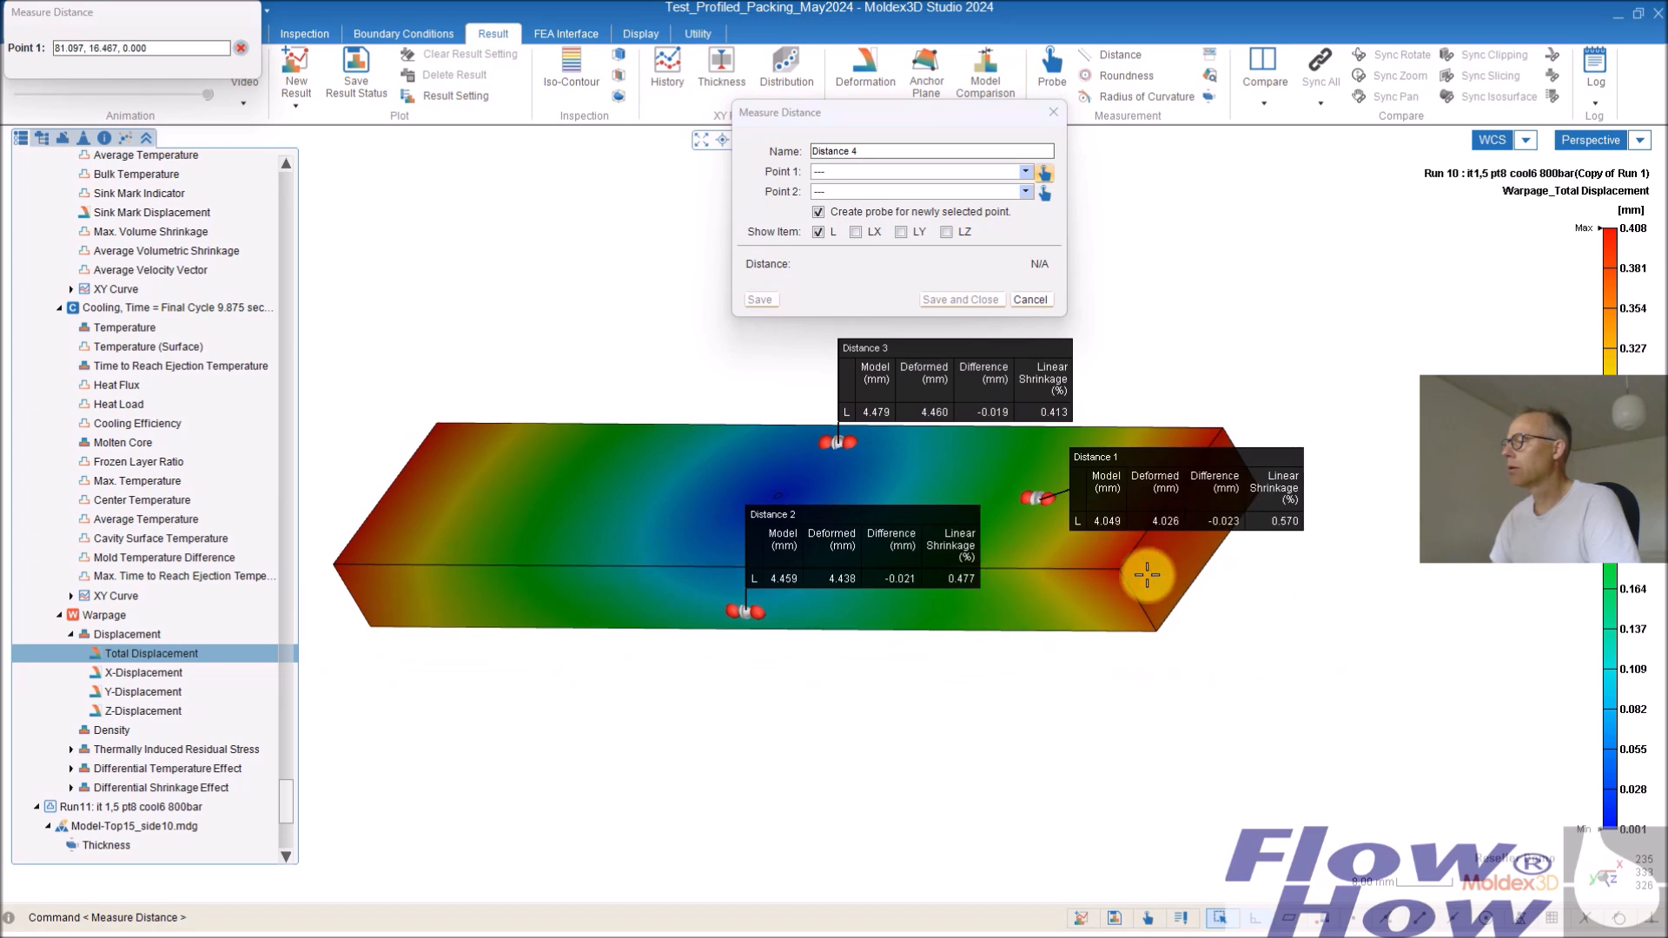
click(1192, 554)
click(1178, 570)
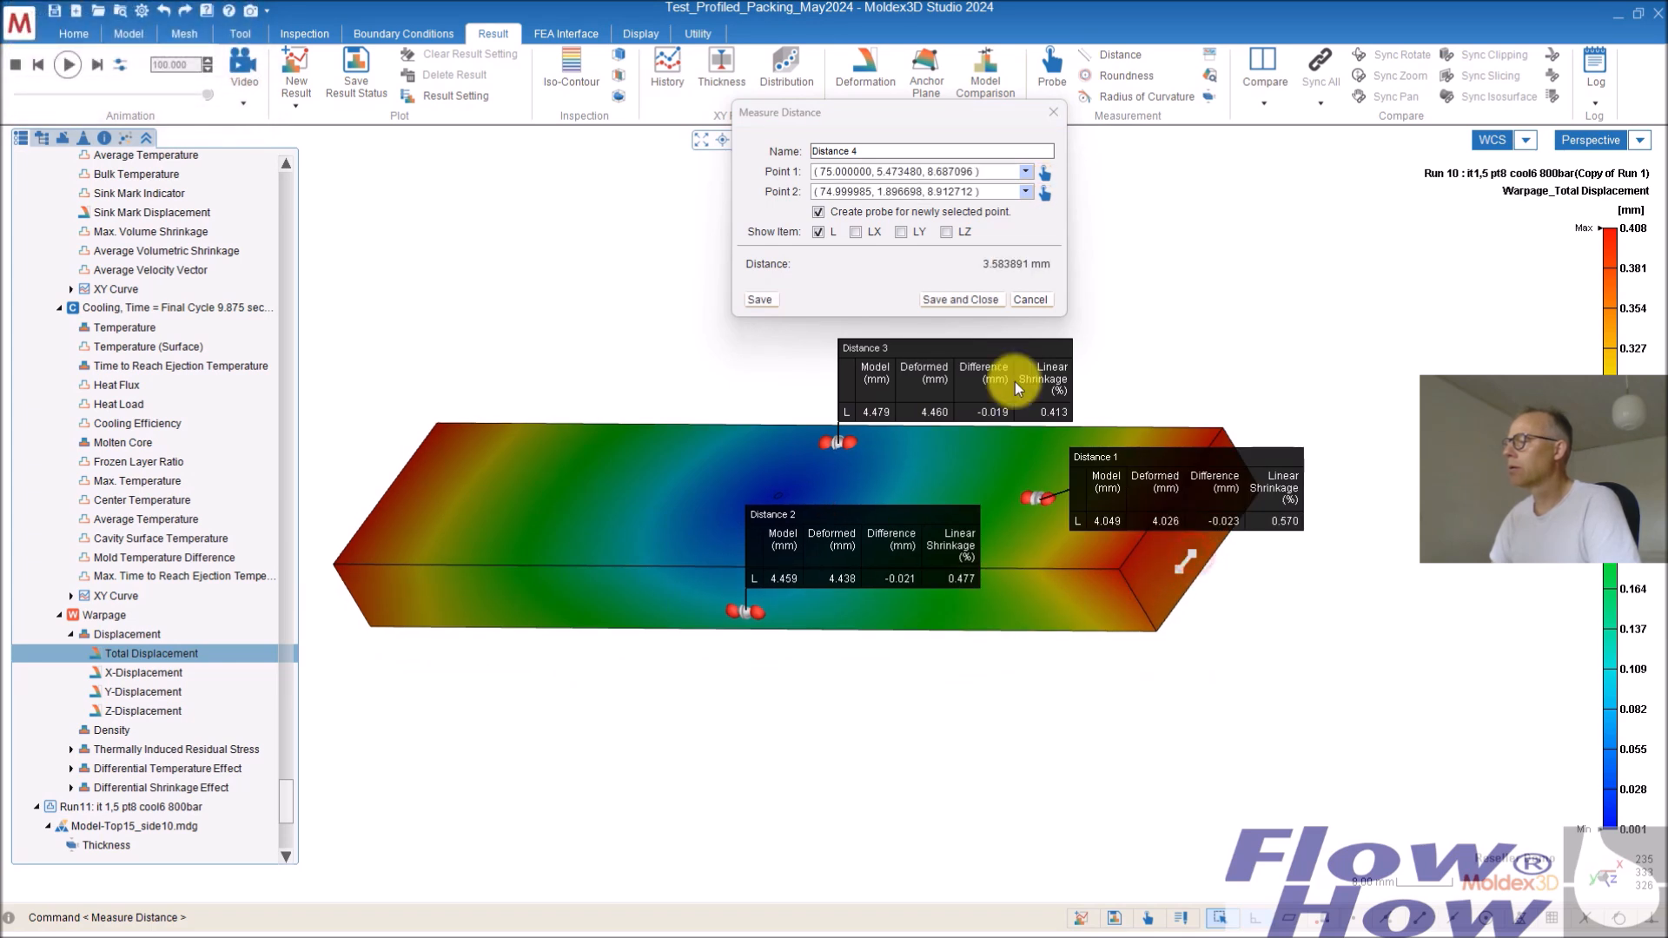
click(761, 300)
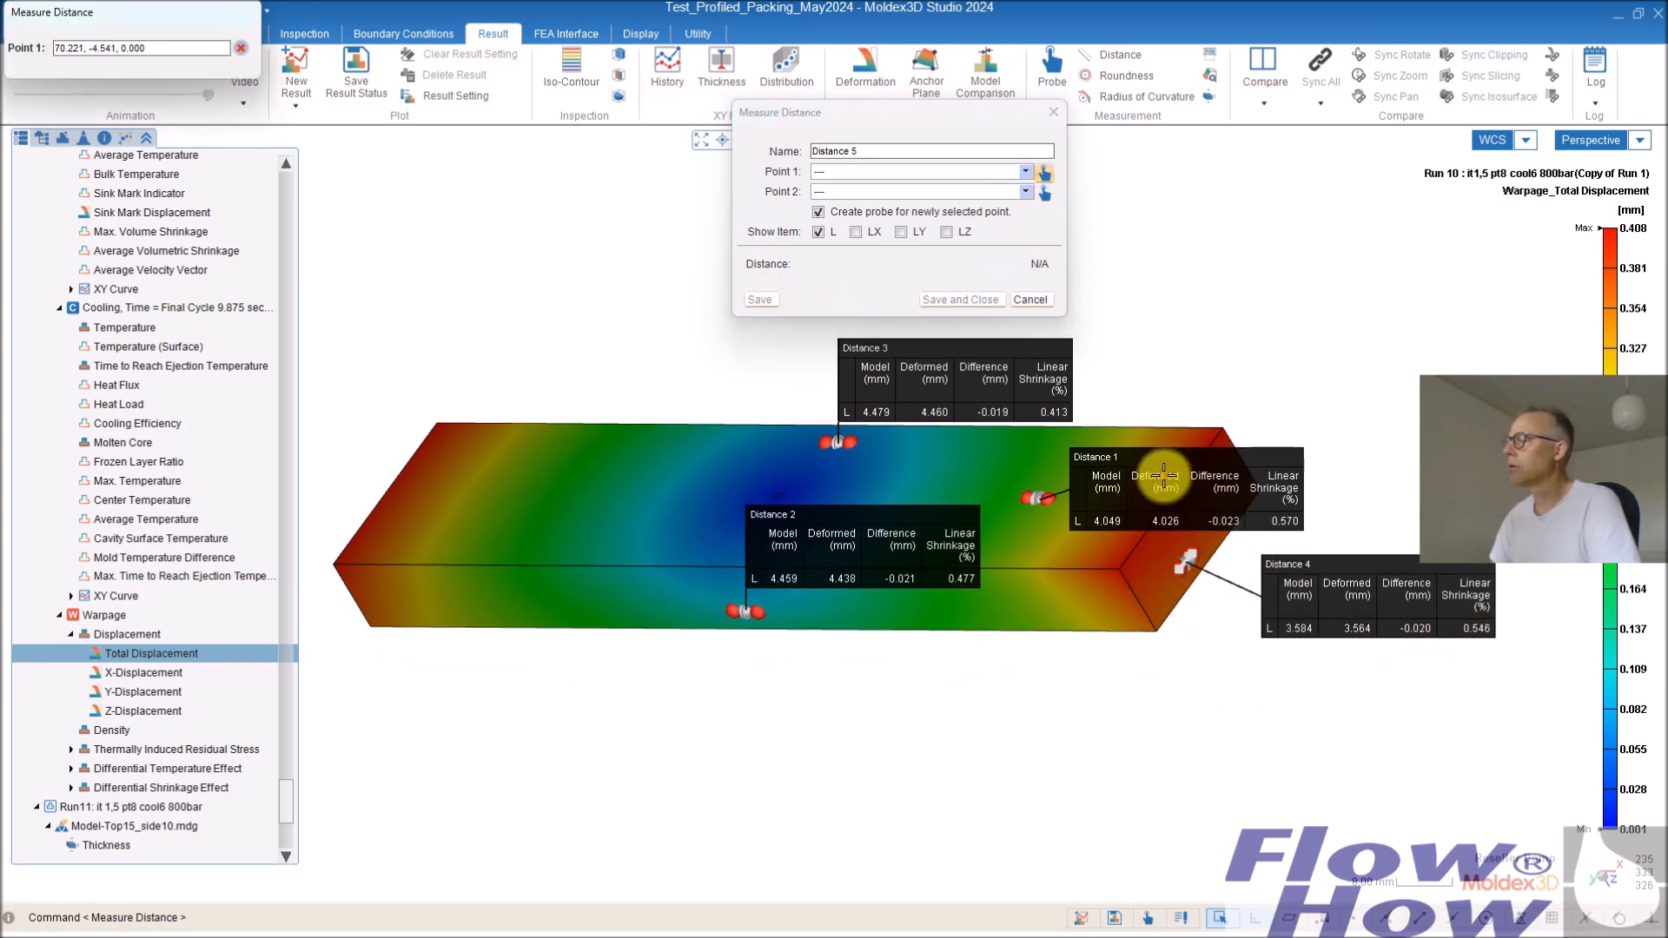
right_drag(972, 628, 966, 592)
scroll(967, 591, down, 4)
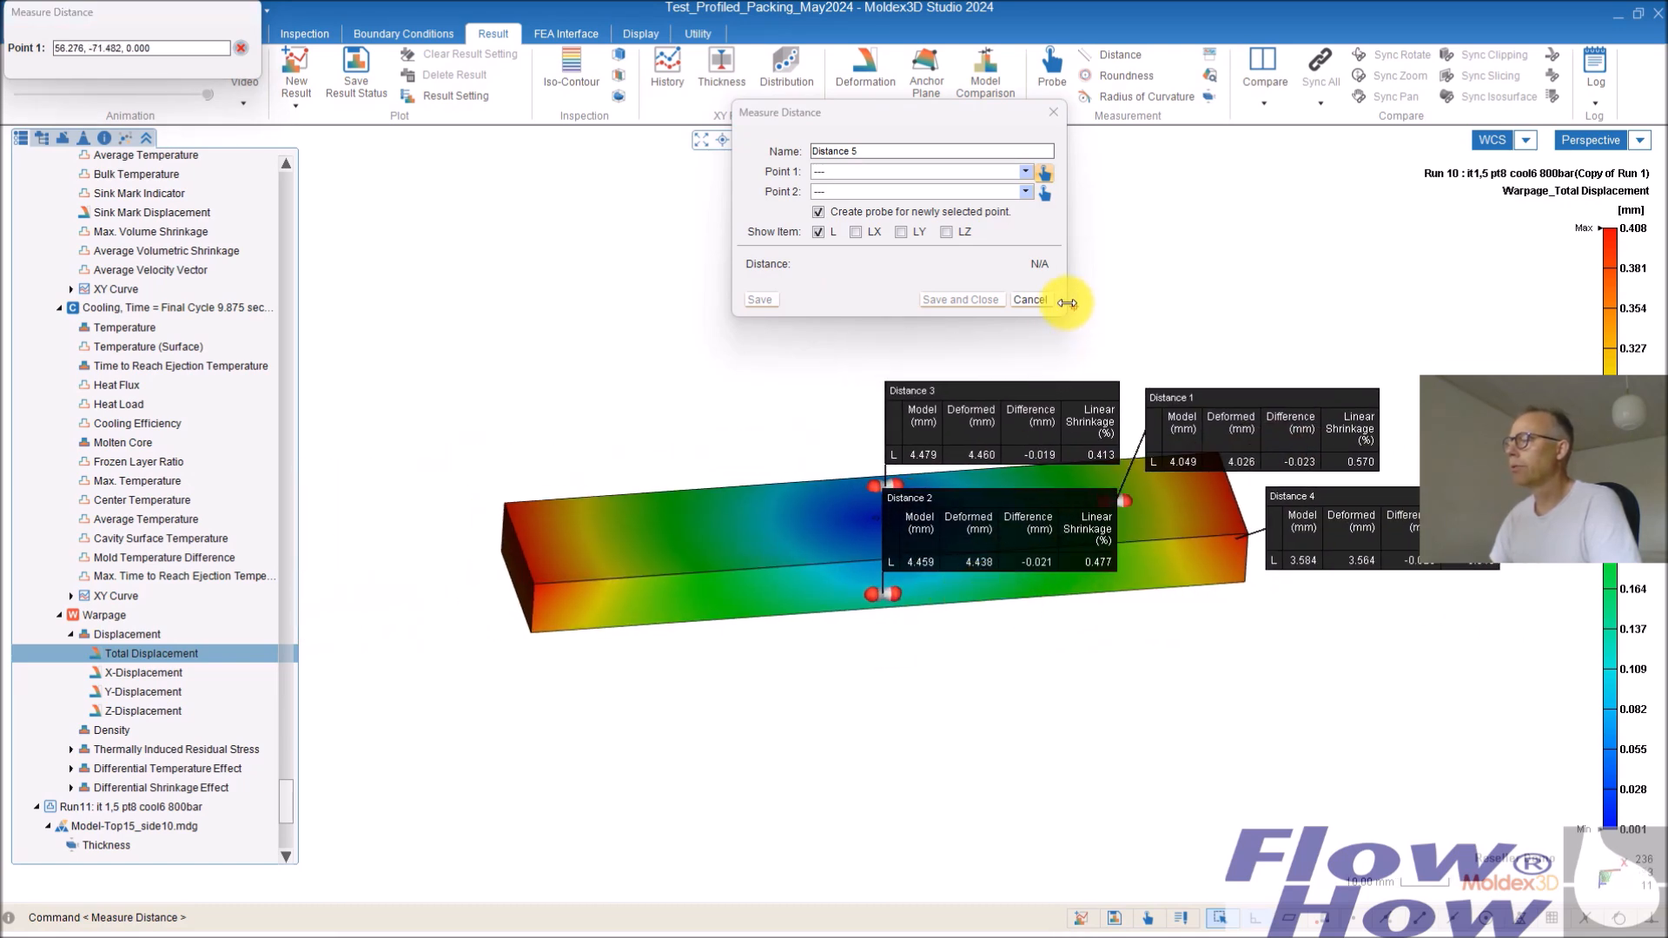
click(1034, 299)
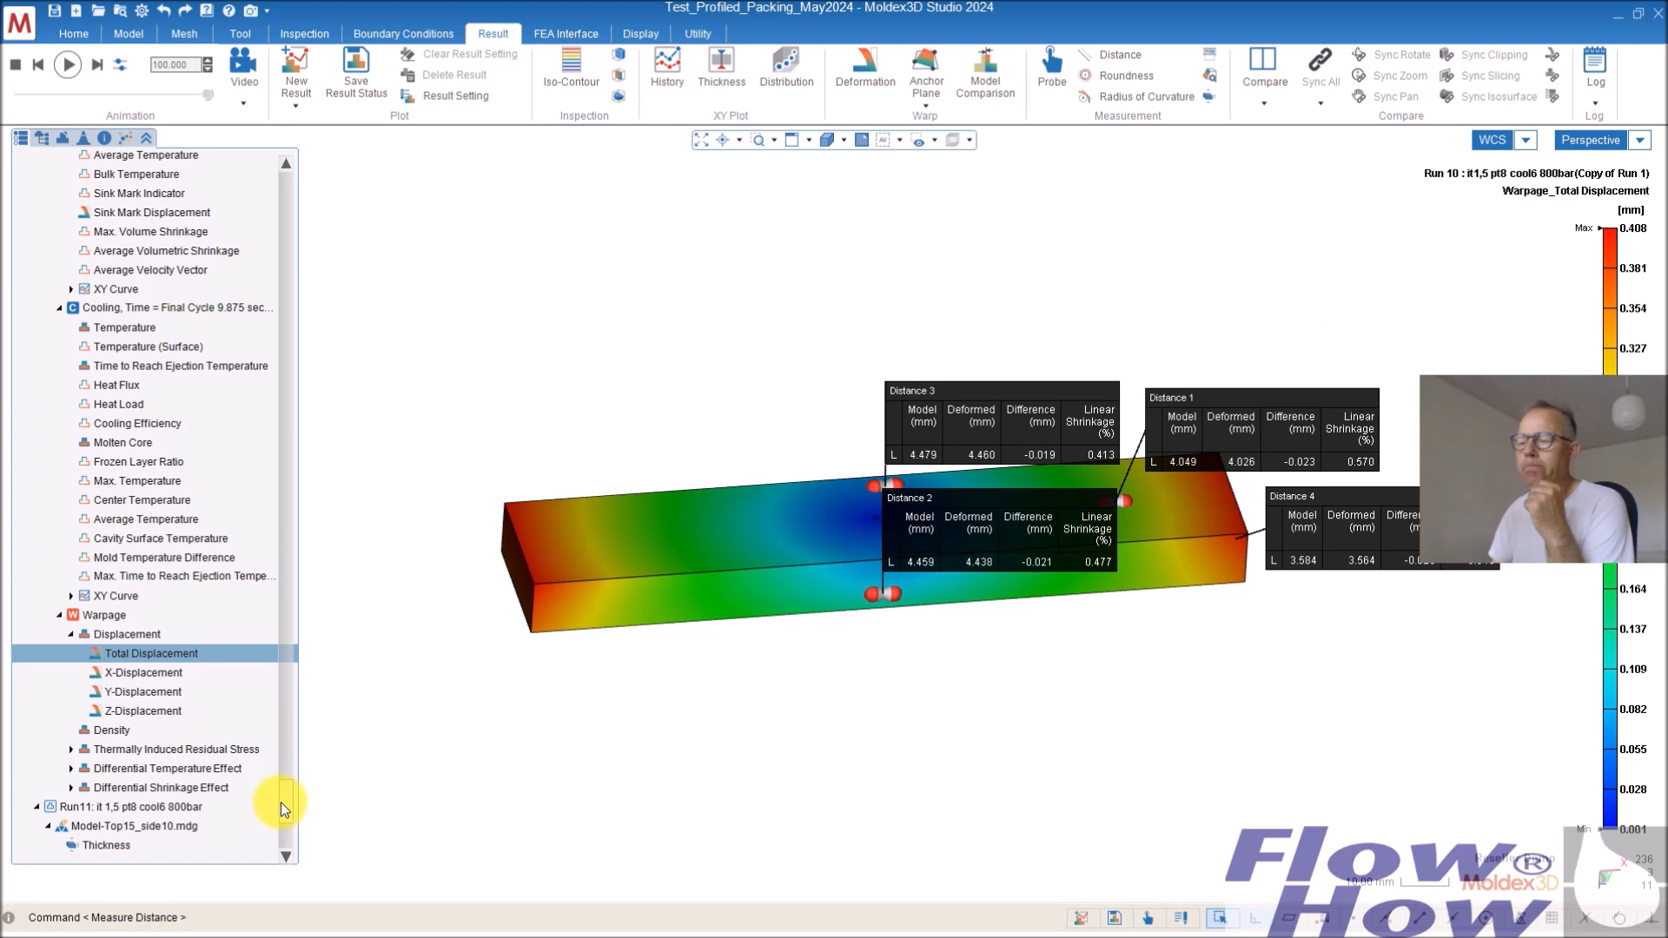
Copy all eight of Run10's probe nodes to Run01.
drag(286, 799, 290, 787)
right_drag(1310, 597, 1251, 574)
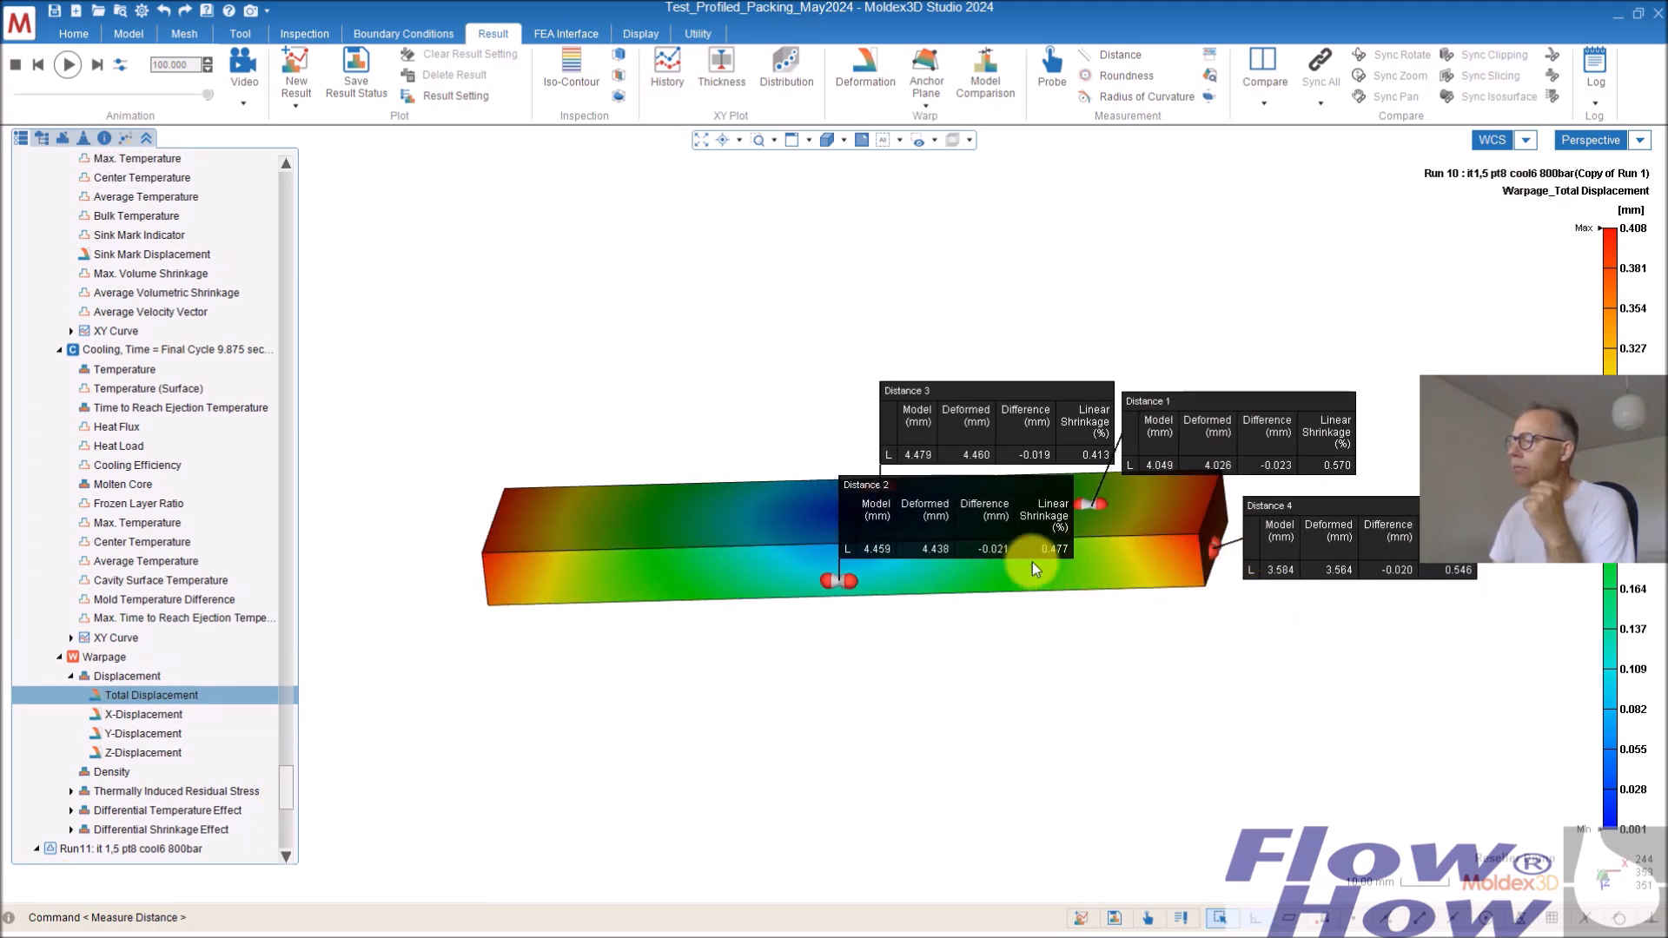
click(40, 138)
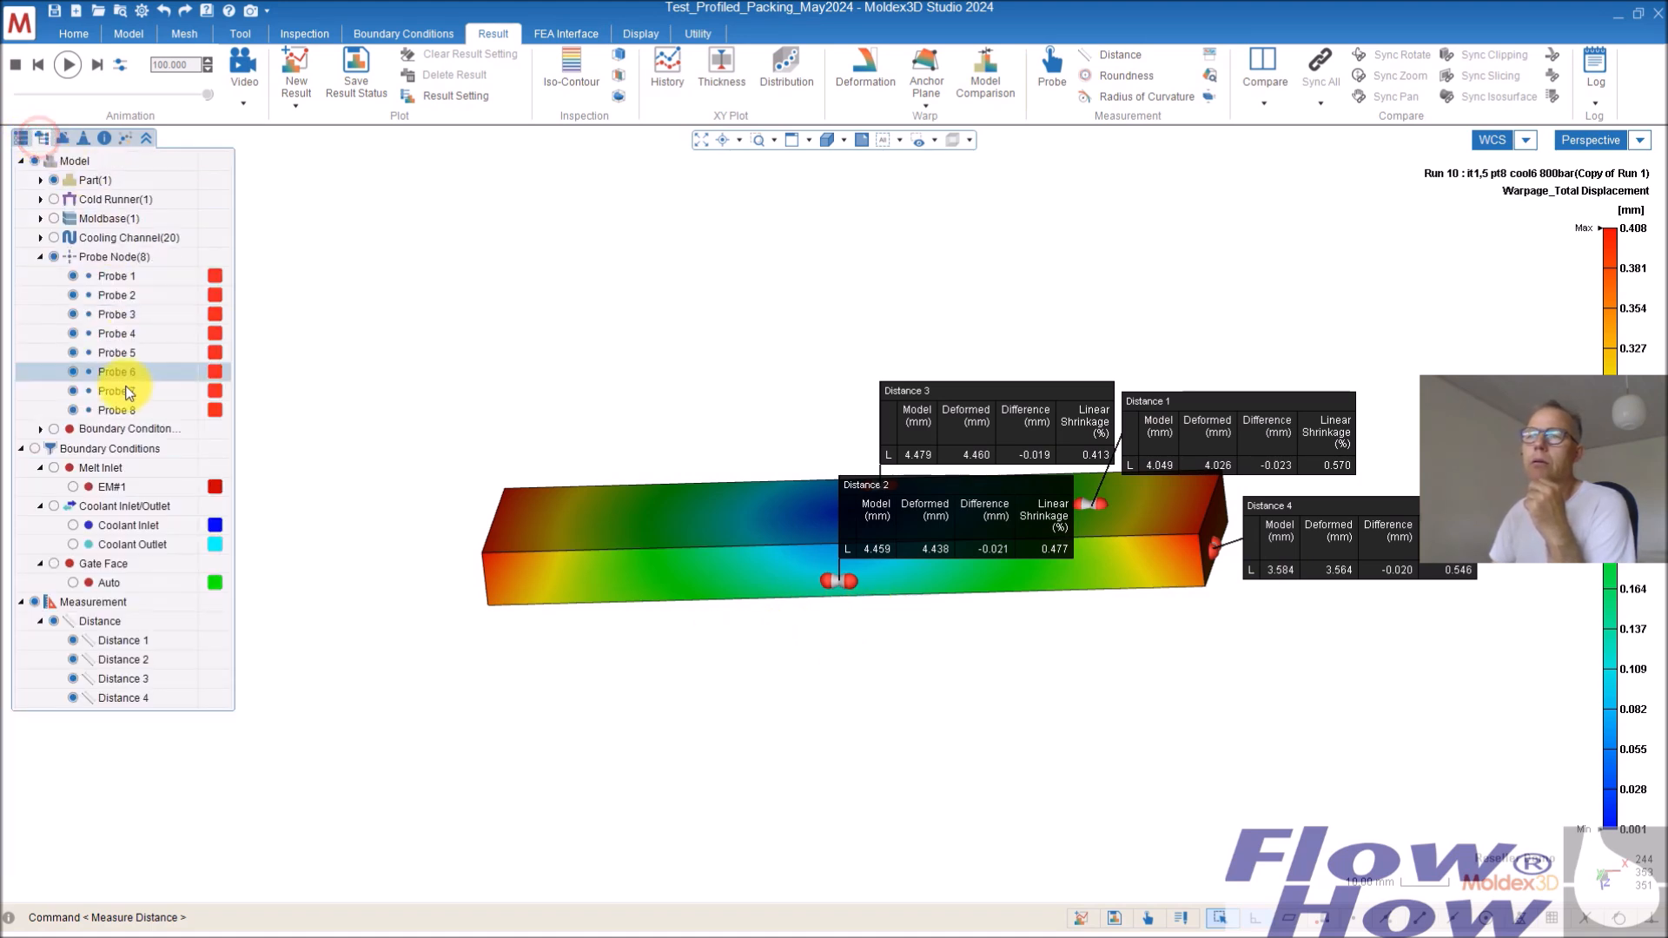
right_click(120, 256)
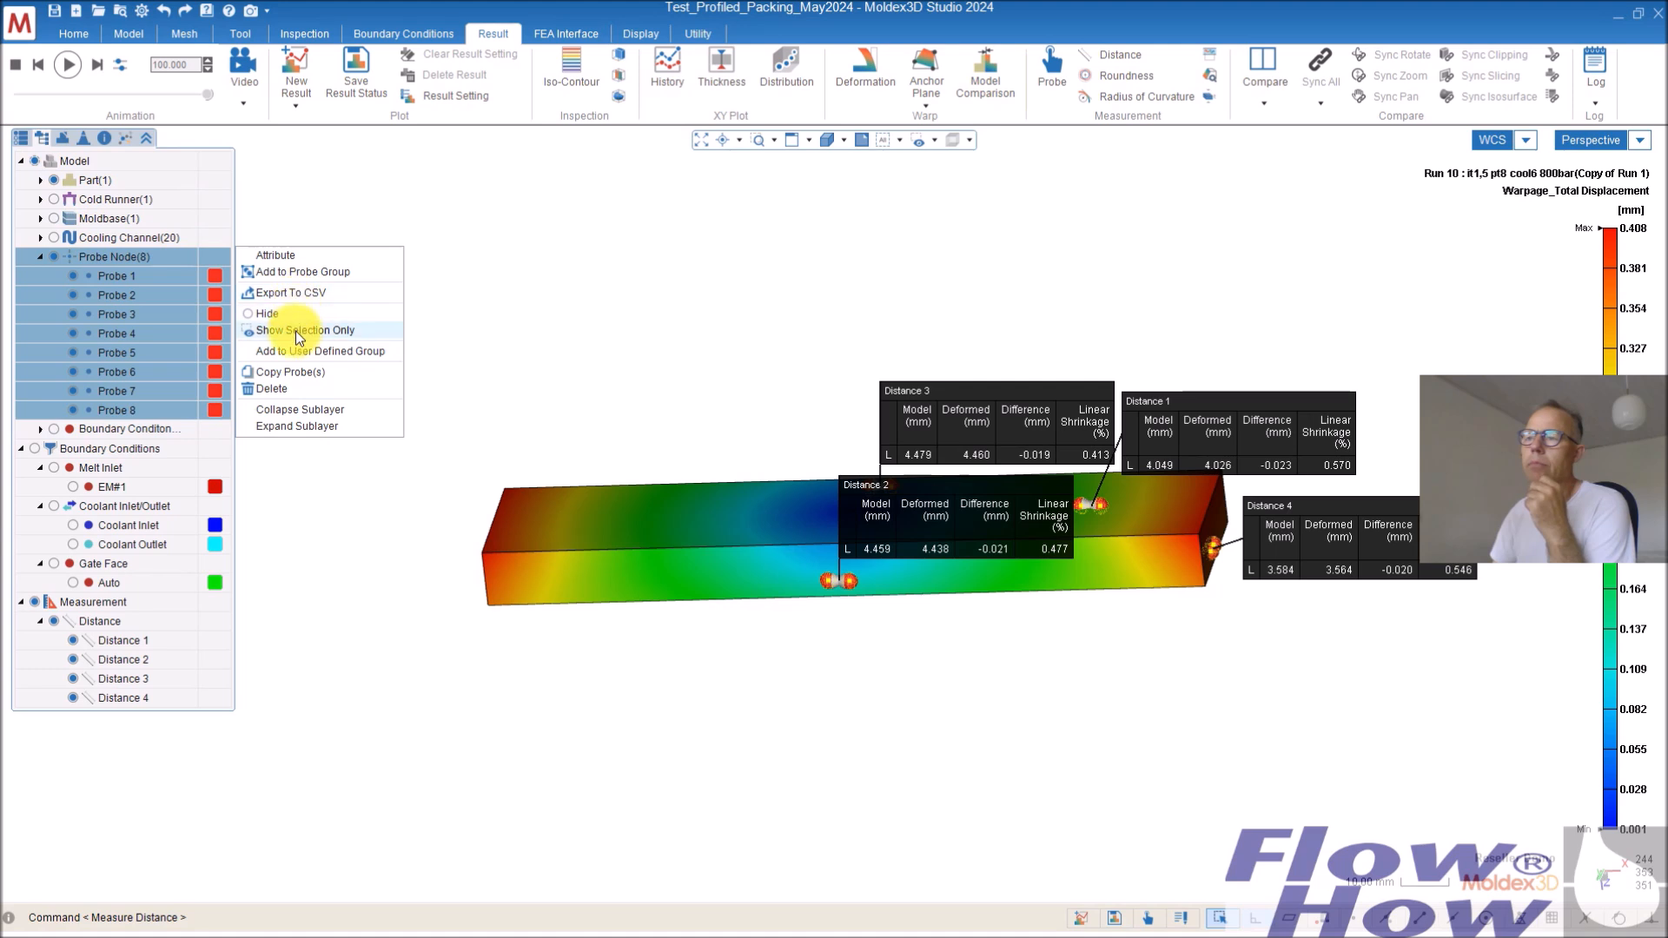
click(304, 375)
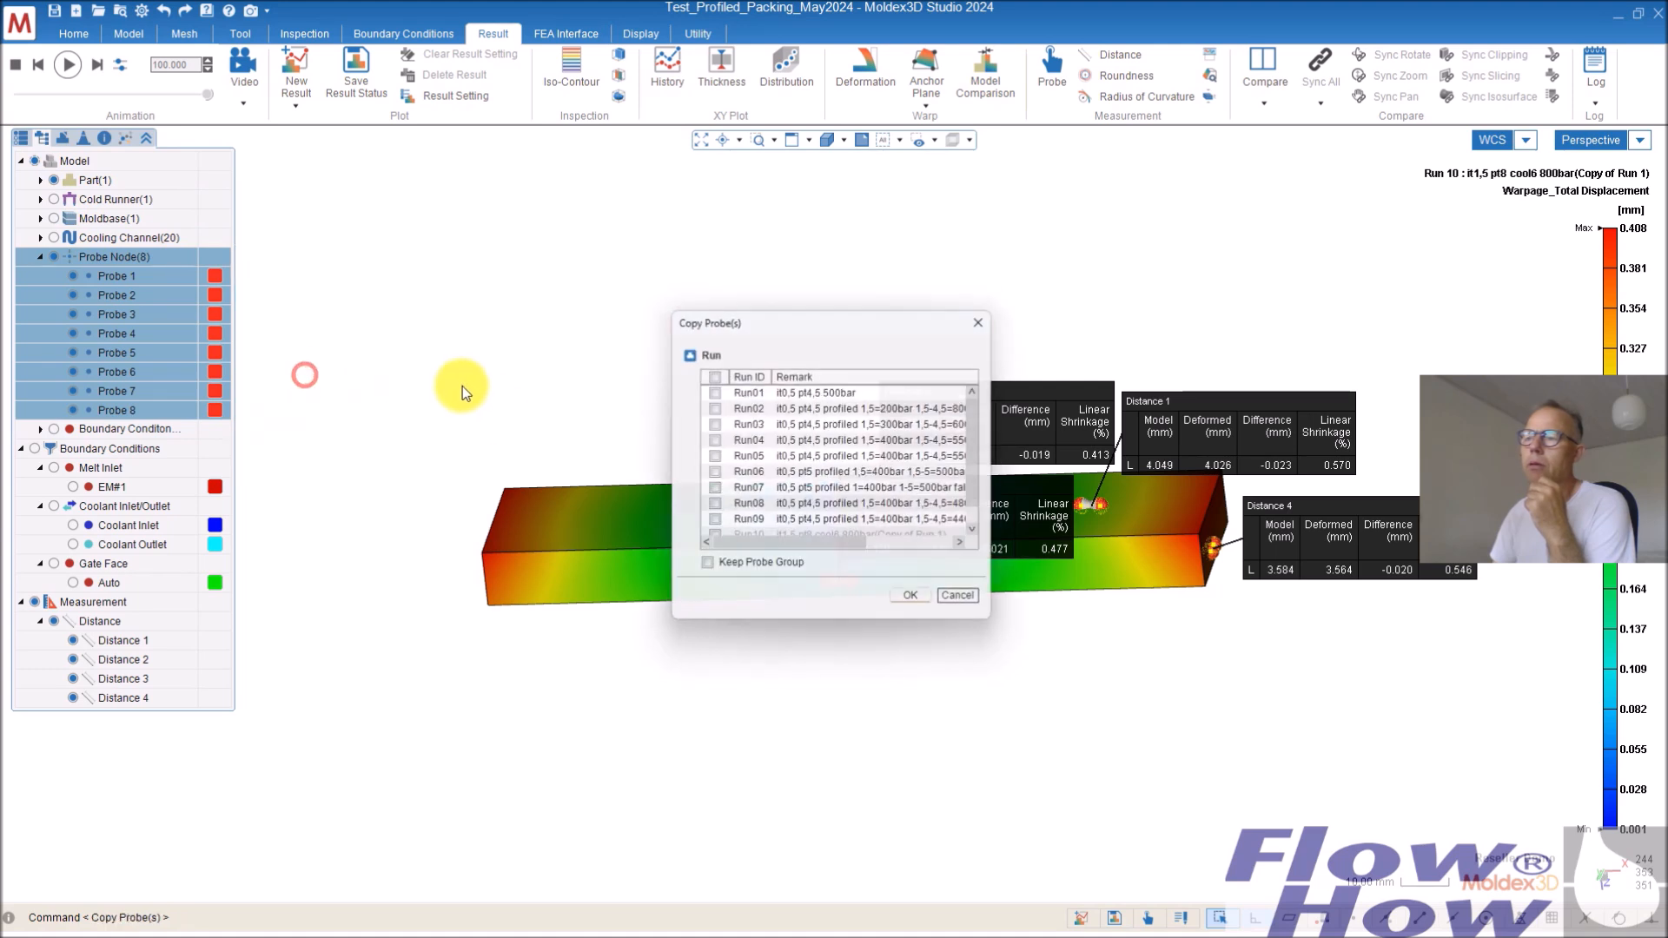
click(712, 391)
click(910, 609)
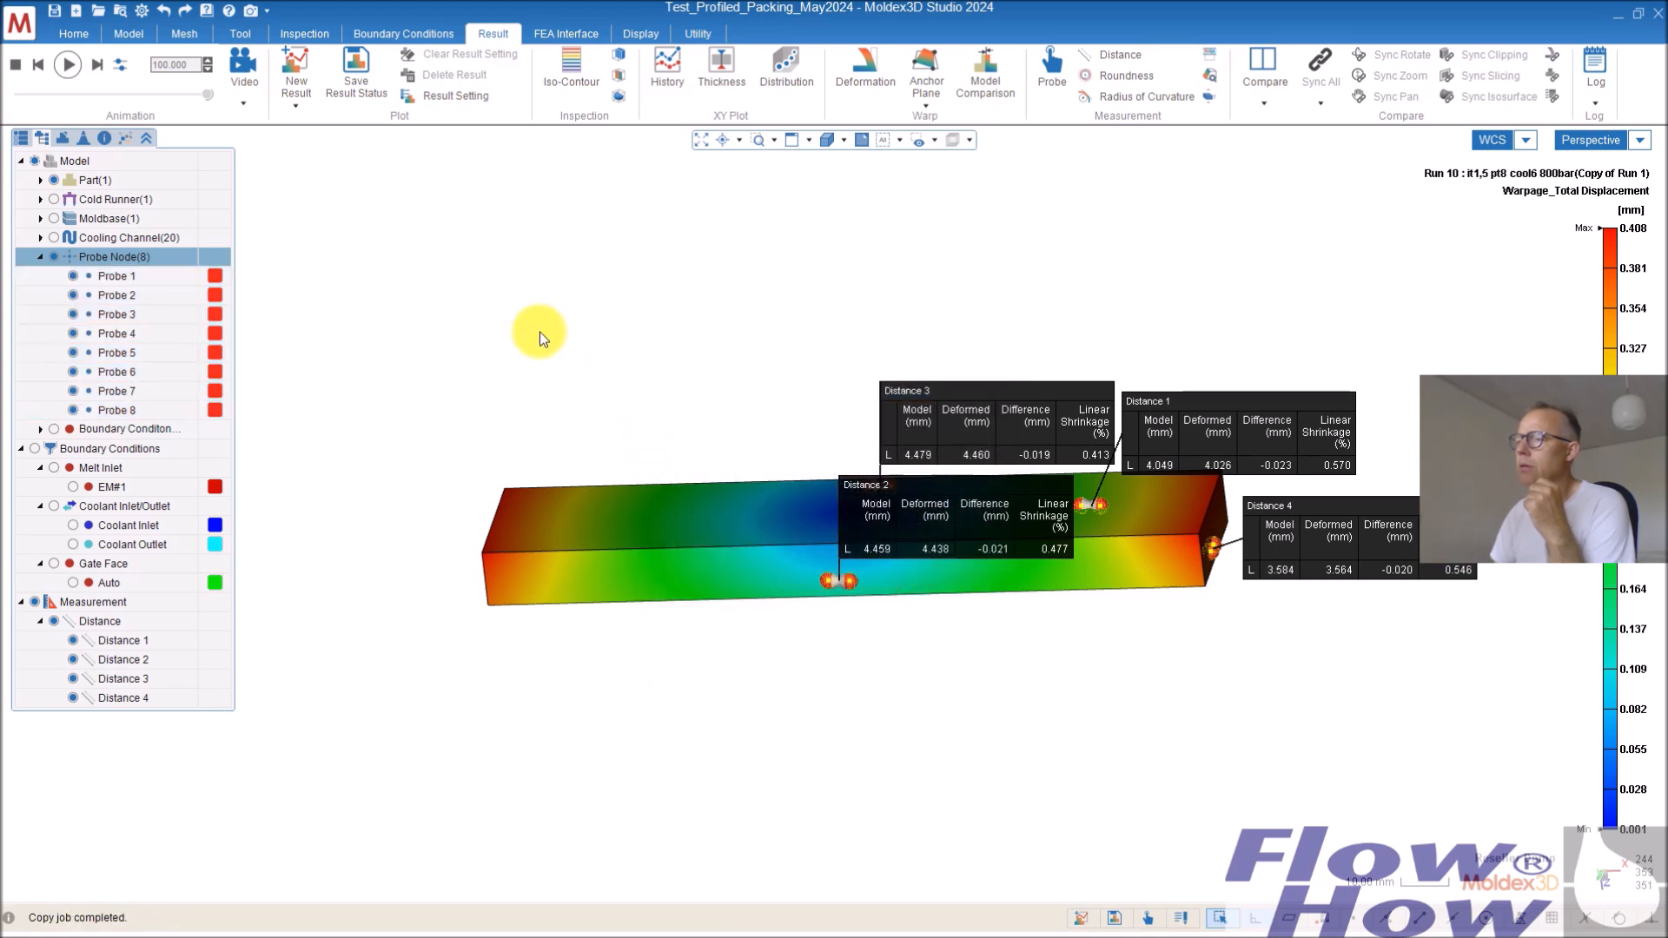
Switch to Run01 and display its total displacement from the warpage results.
click(18, 140)
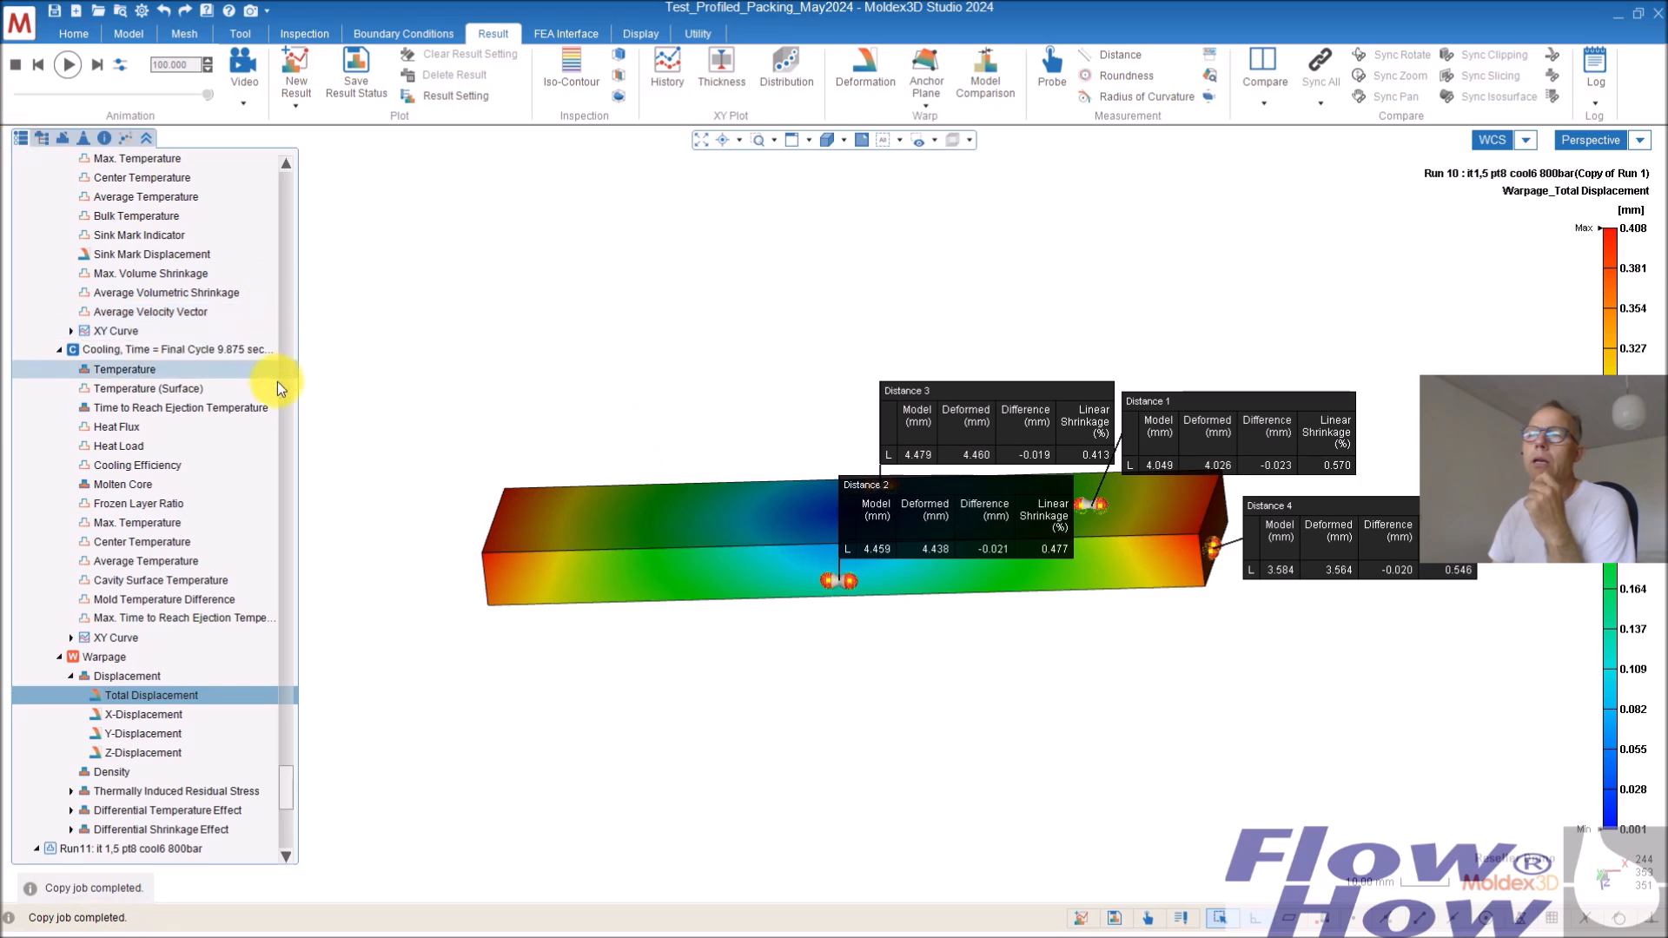
drag(280, 791, 315, 220)
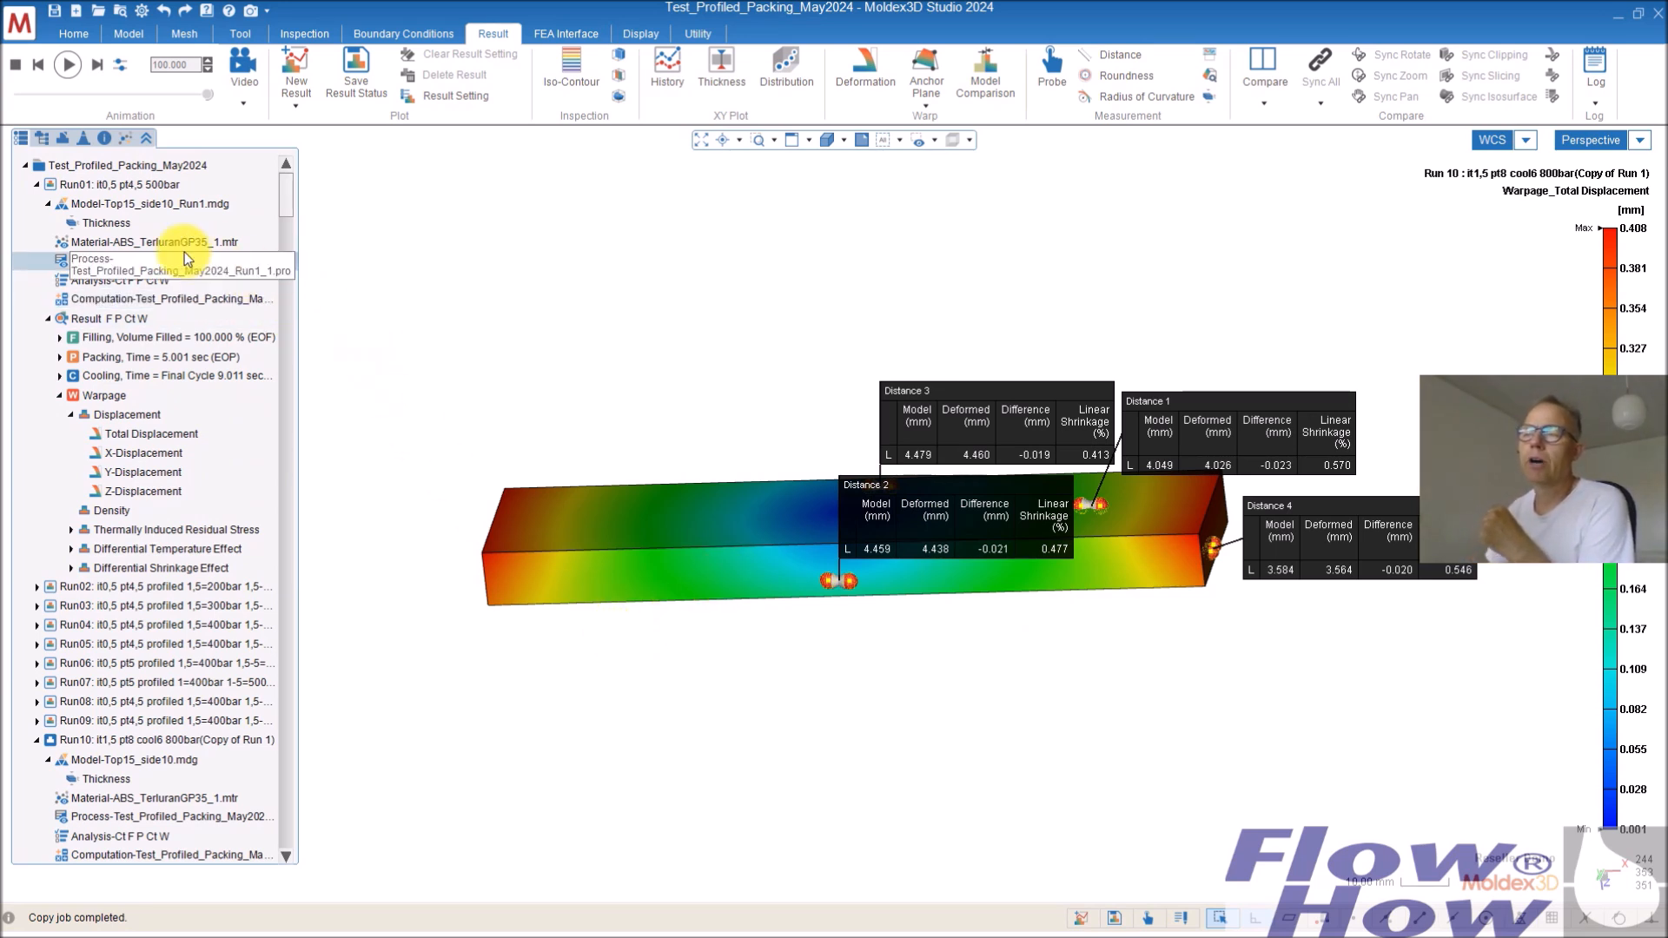
click(152, 203)
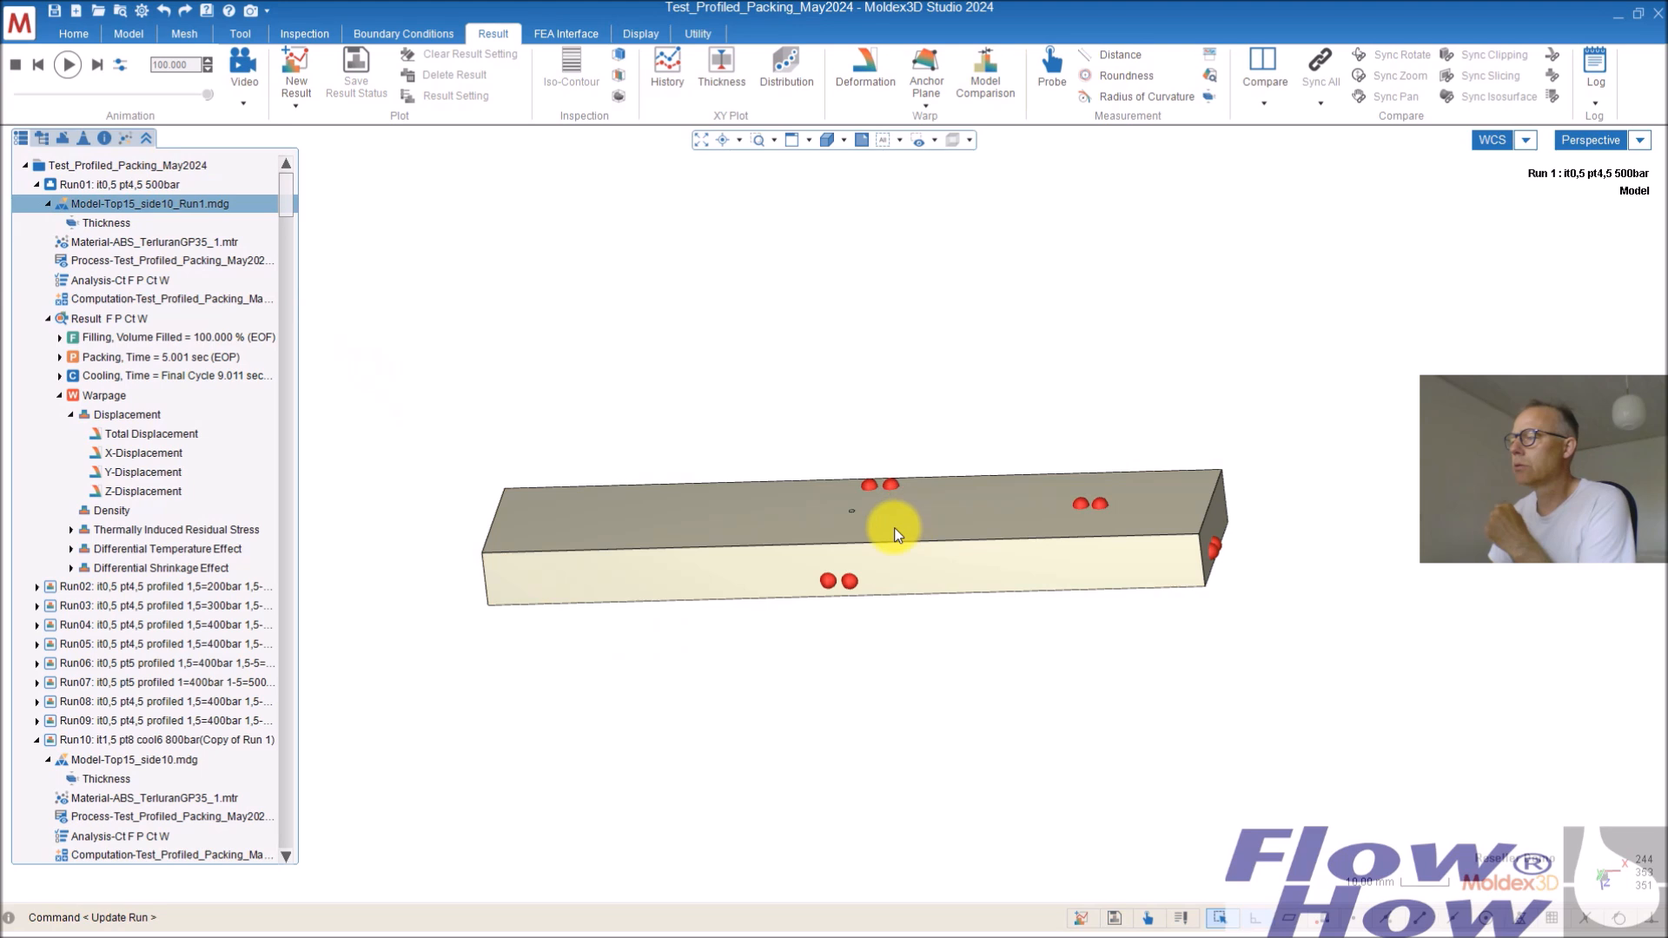
mouse_move(528, 377)
middle_down()
mouse_move(663, 391)
mouse_move(719, 429)
mouse_move(1106, 461)
mouse_move(931, 487)
mouse_move(1043, 539)
mouse_move(1097, 543)
middle_up()
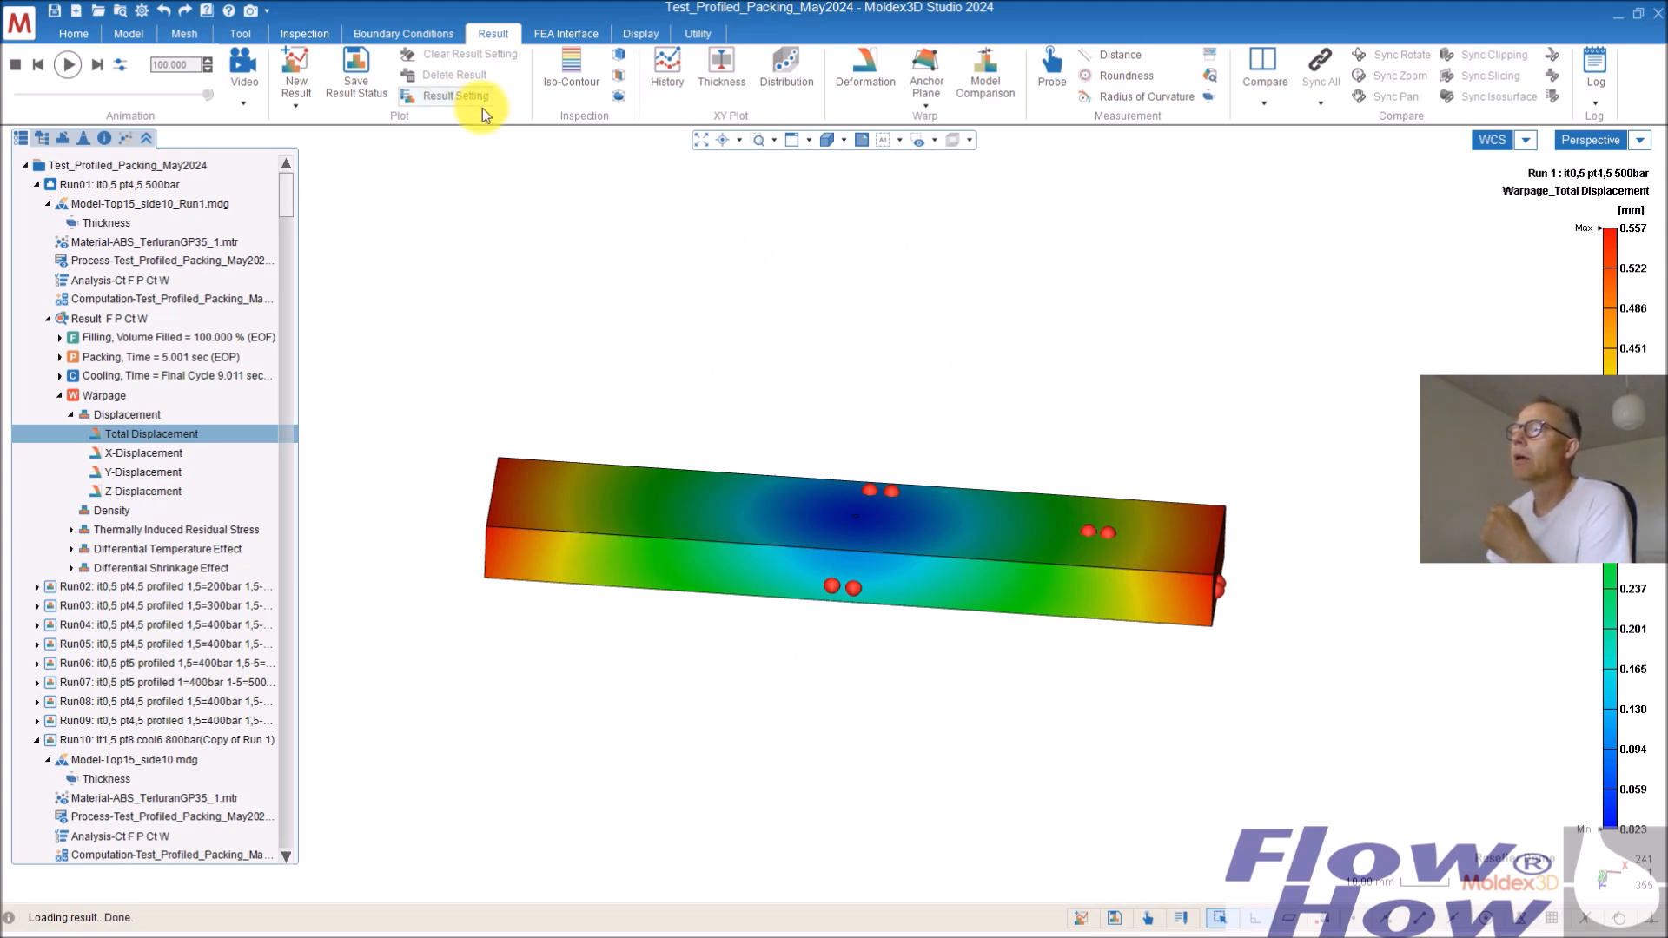
Measure and save Run01's distance from Probe 1 to Probe 2.
click(1123, 54)
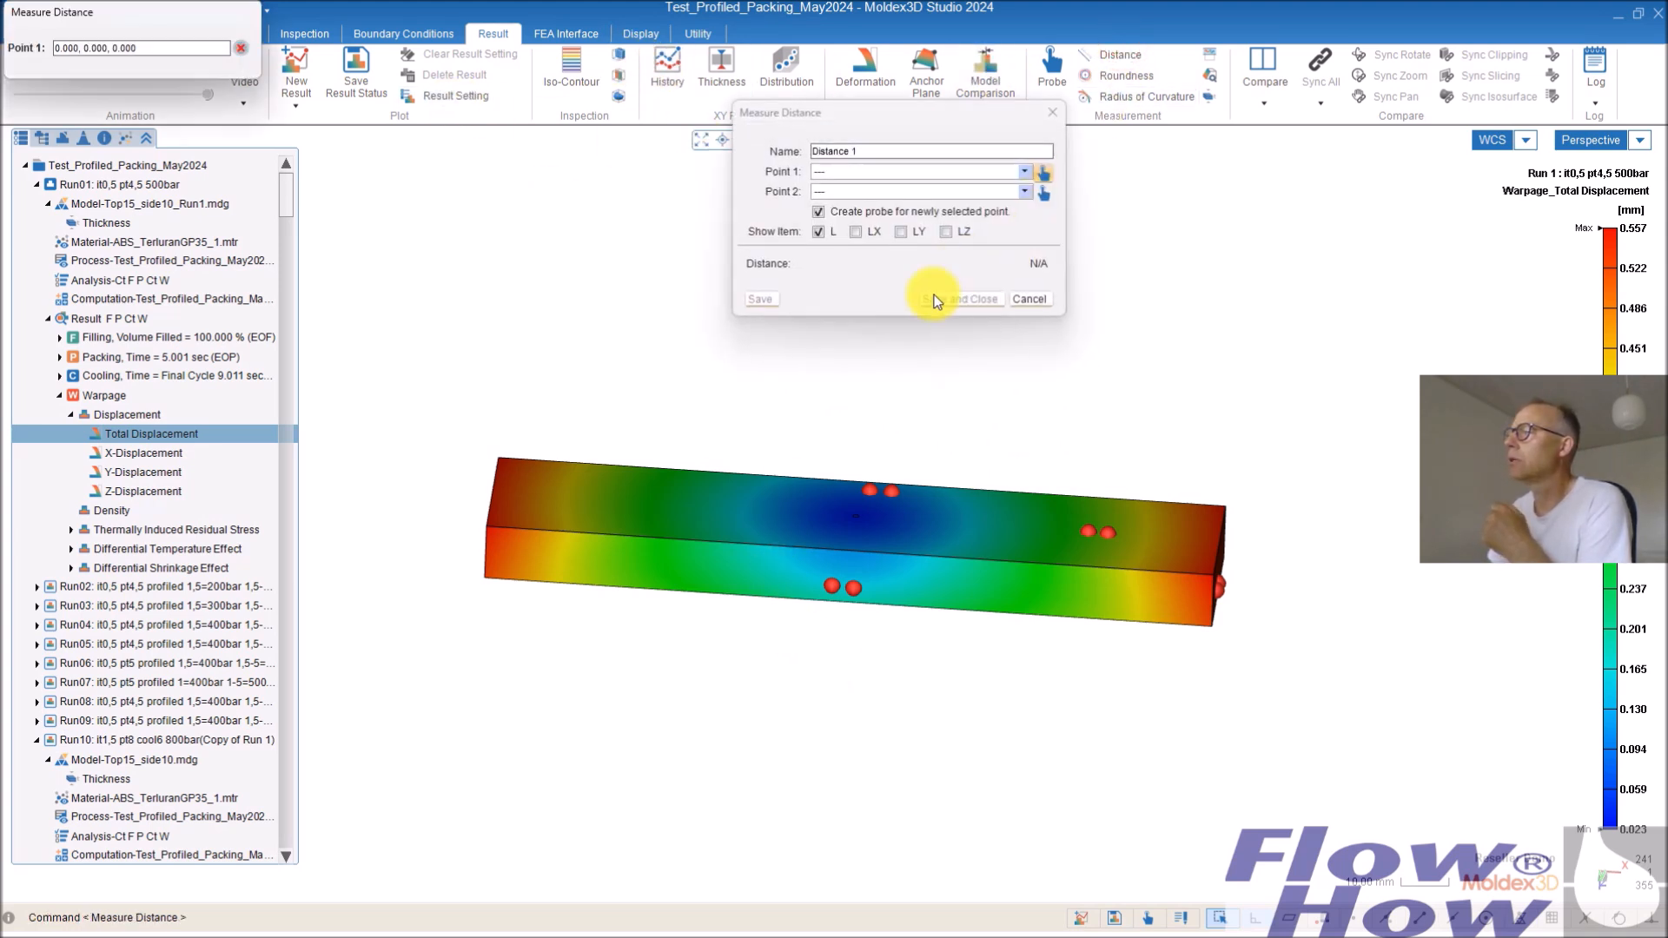
click(1026, 171)
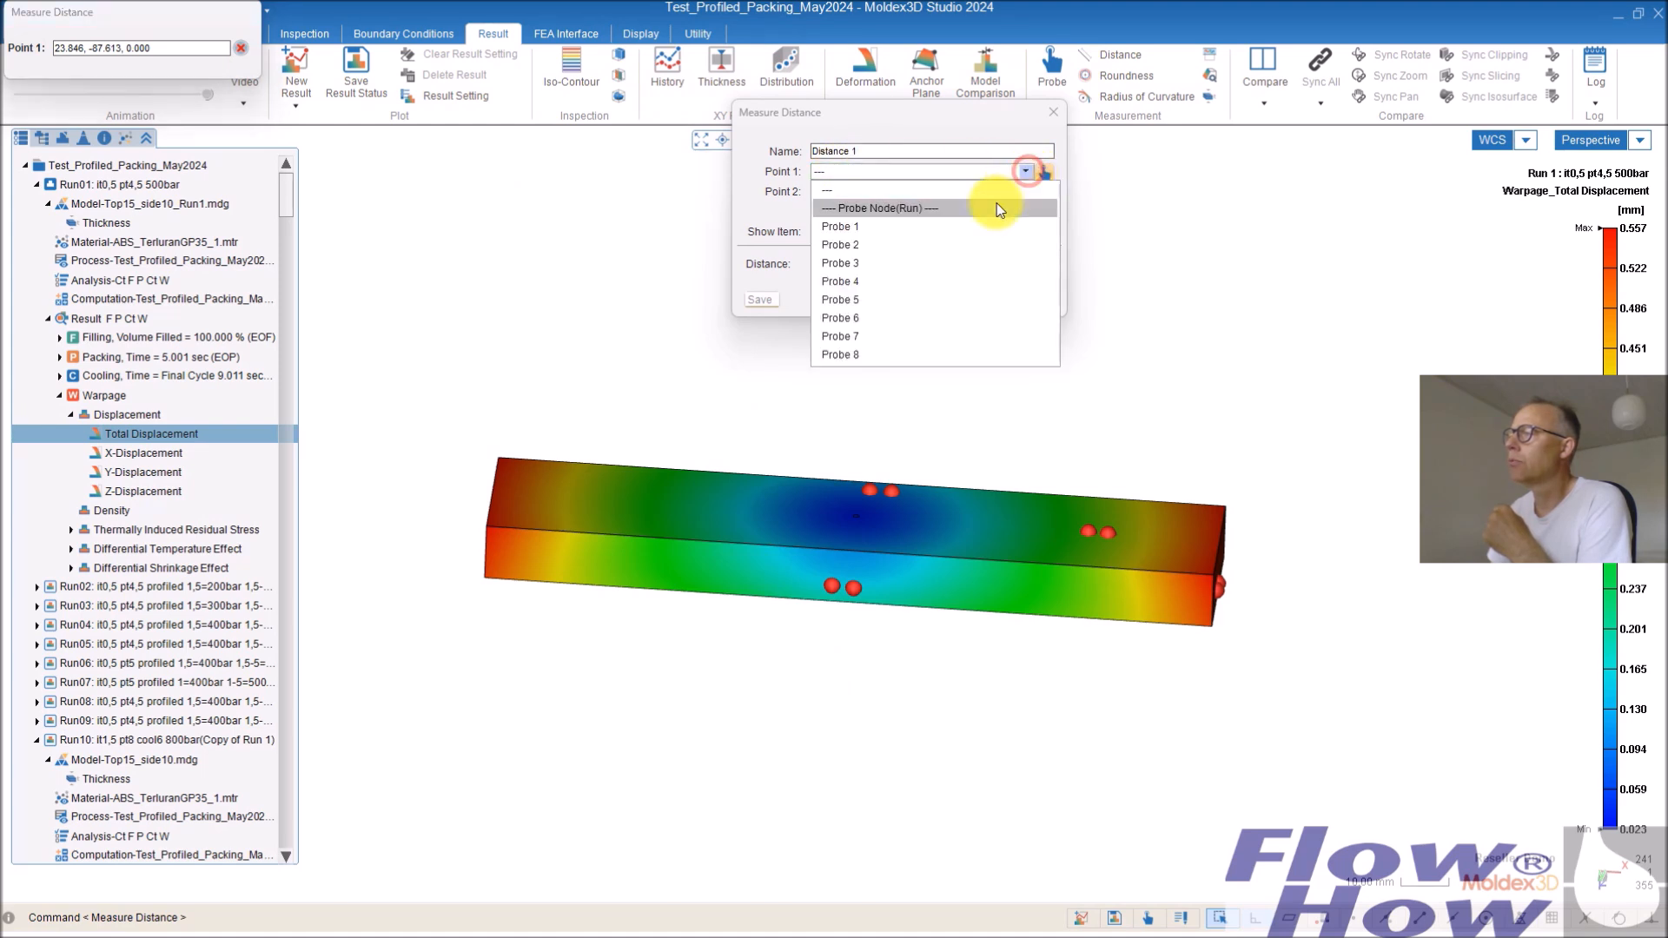
click(863, 227)
click(1026, 189)
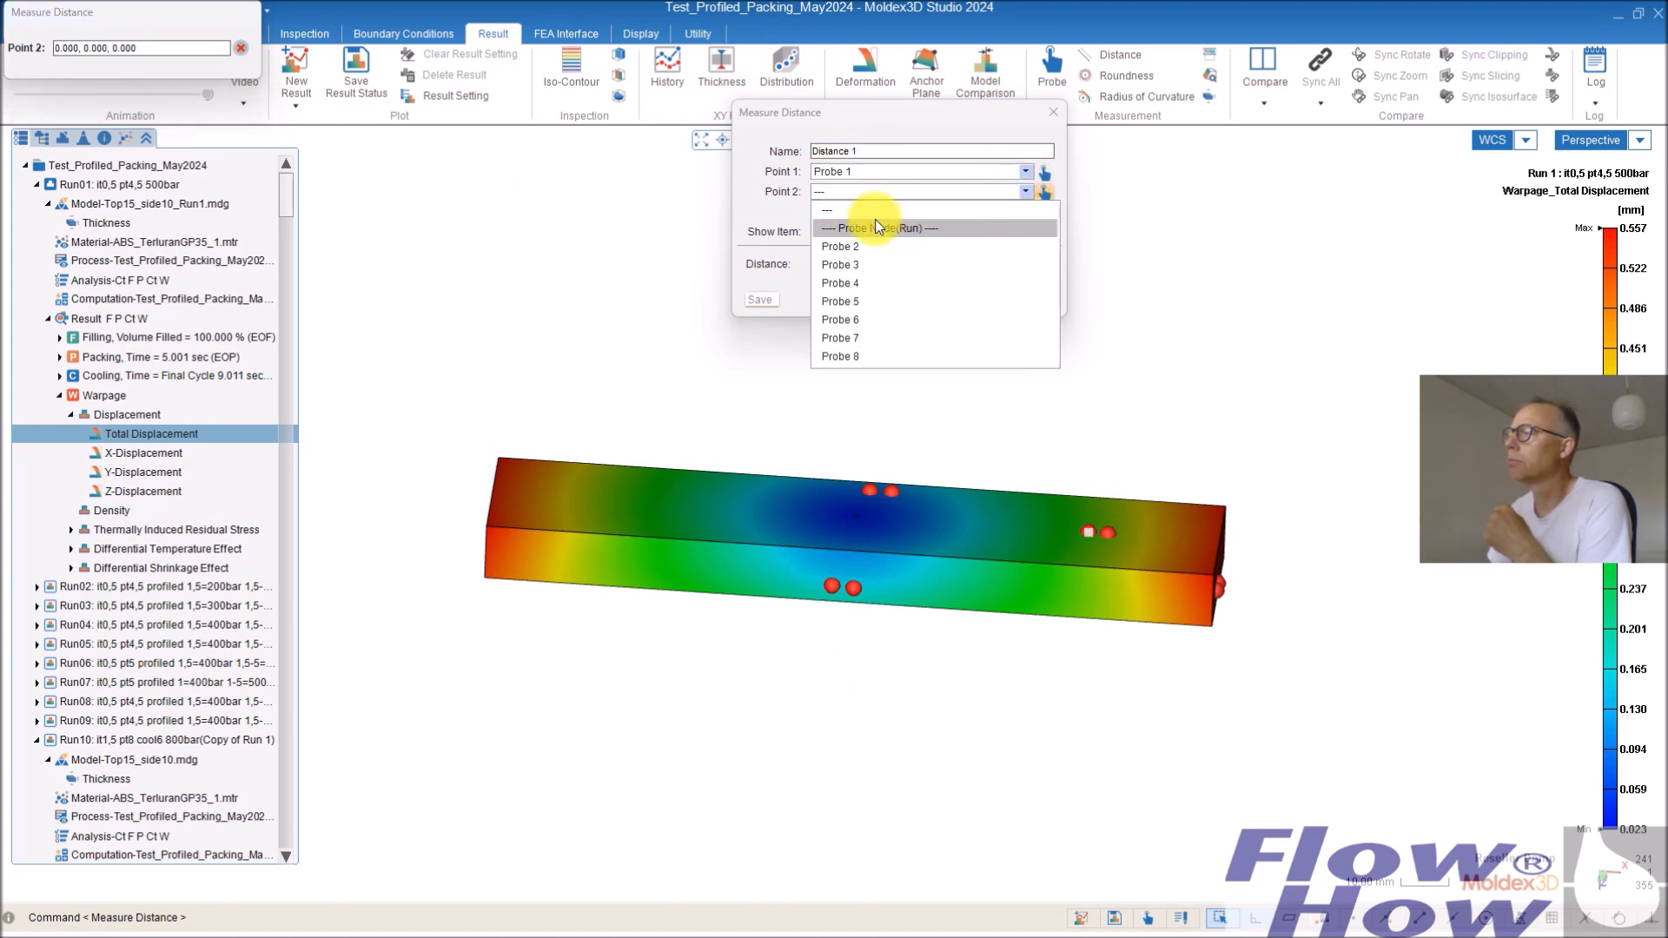
click(848, 247)
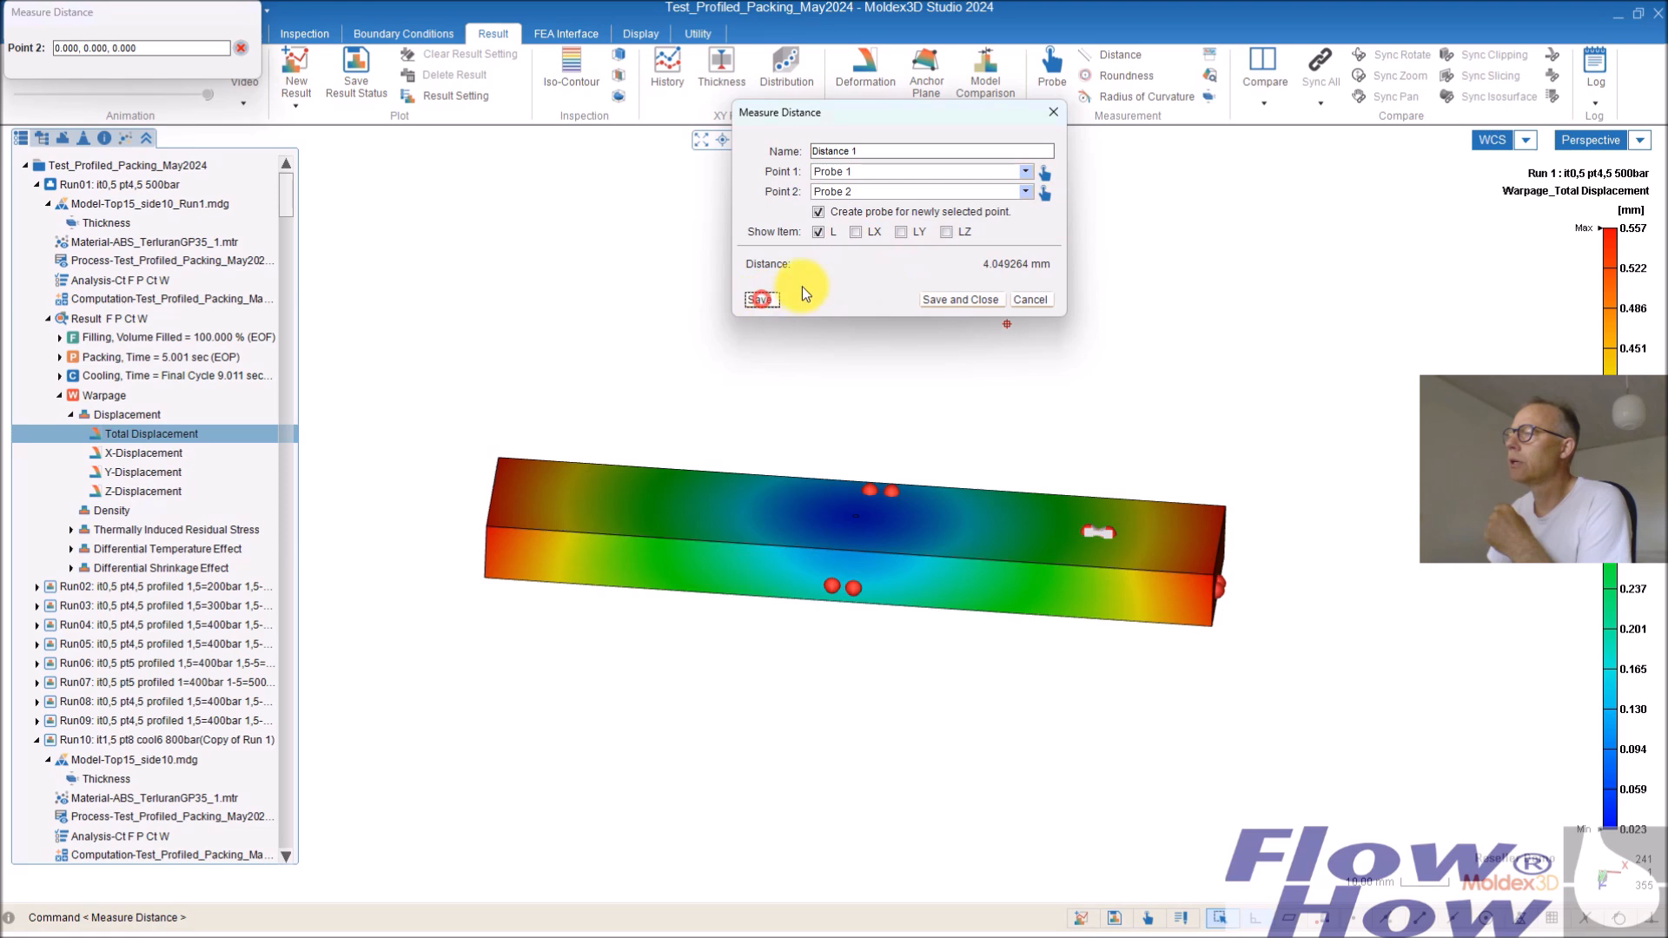
click(759, 298)
Measure and save Run01's distance from Probe 3 to Probe 4.
click(1026, 171)
click(849, 263)
click(1025, 191)
click(827, 281)
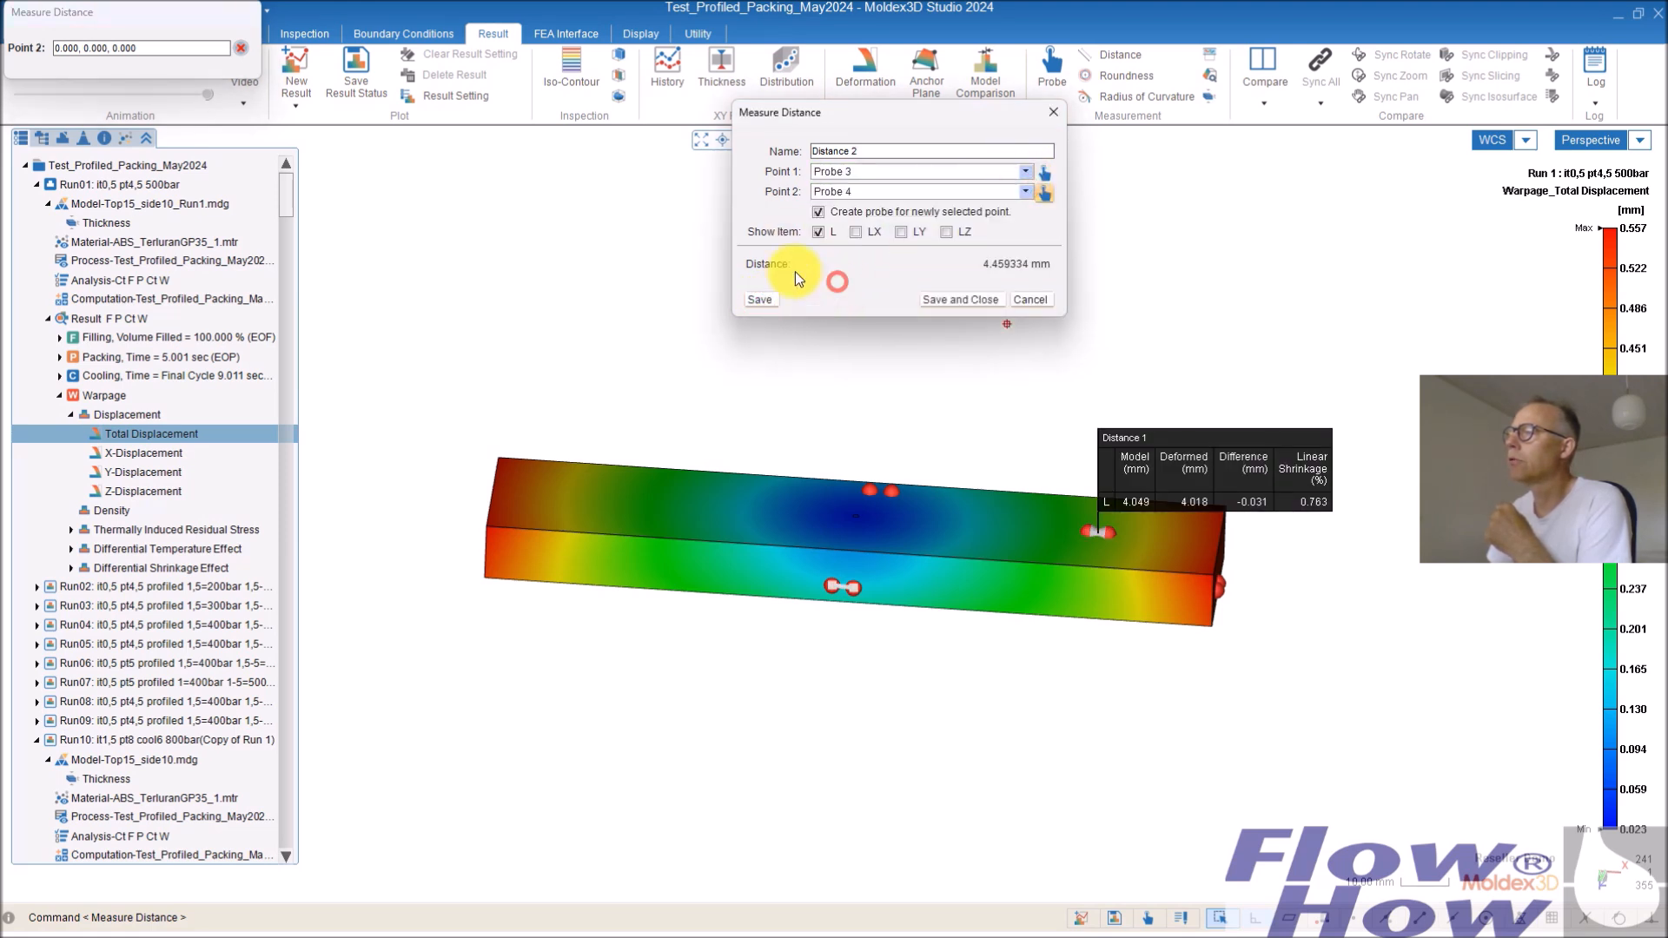
click(759, 299)
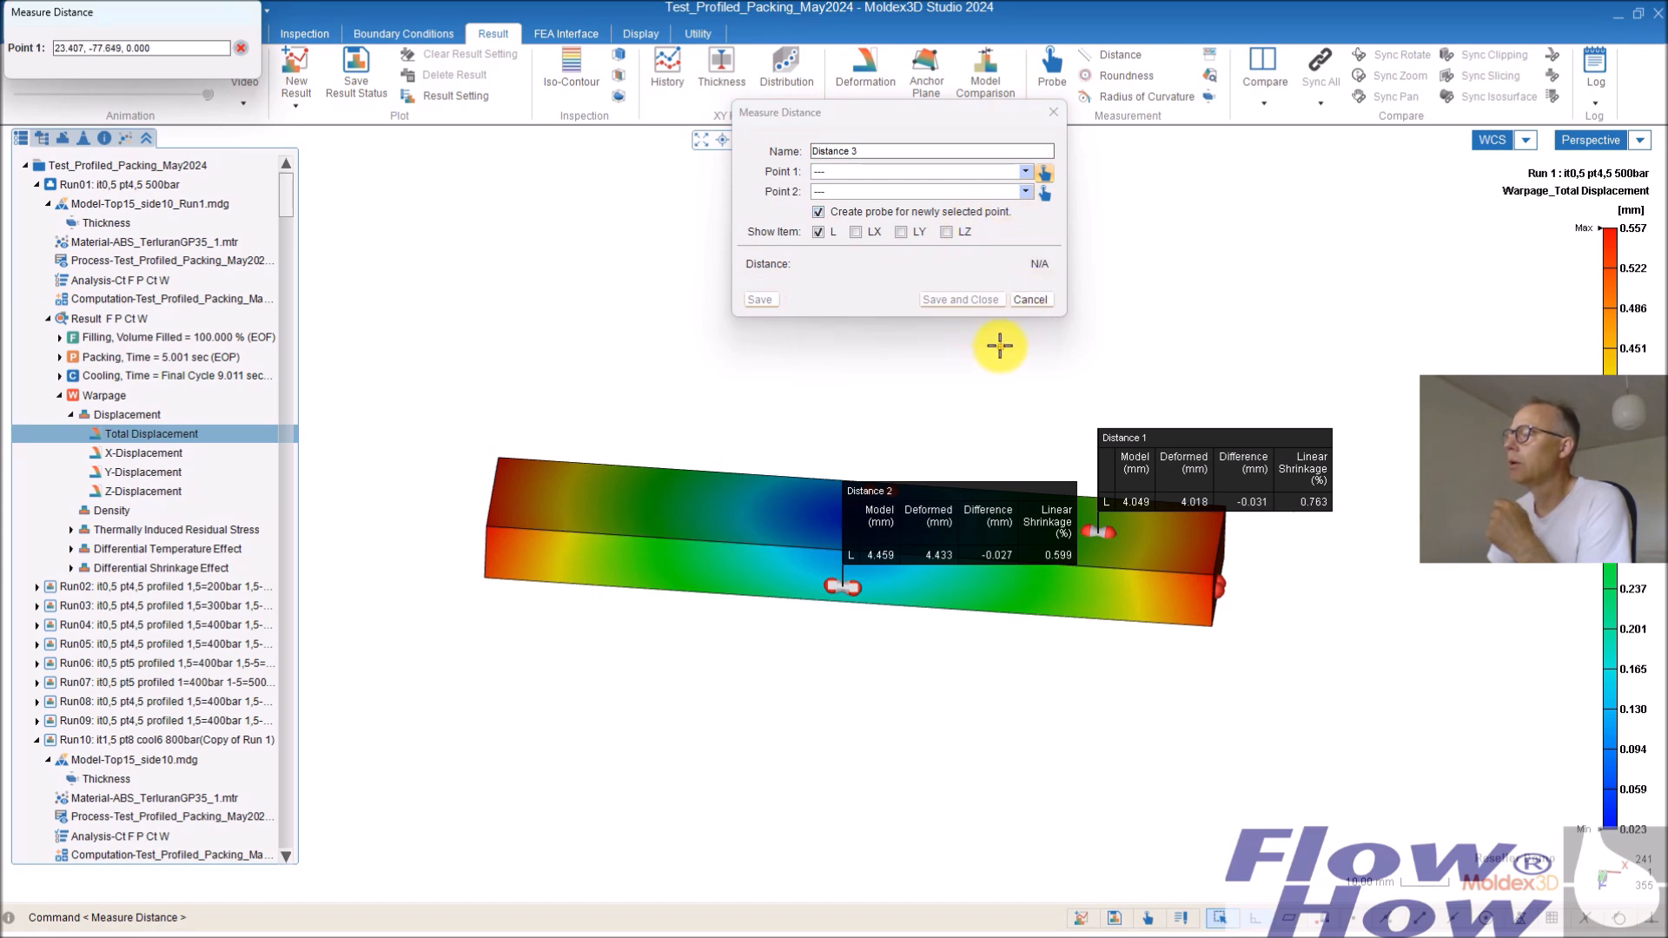
Measure and save Run01's distance from Probe 5 to Probe 6, finish measuring, and examine the linear shrinkage labels on the part.
click(1025, 171)
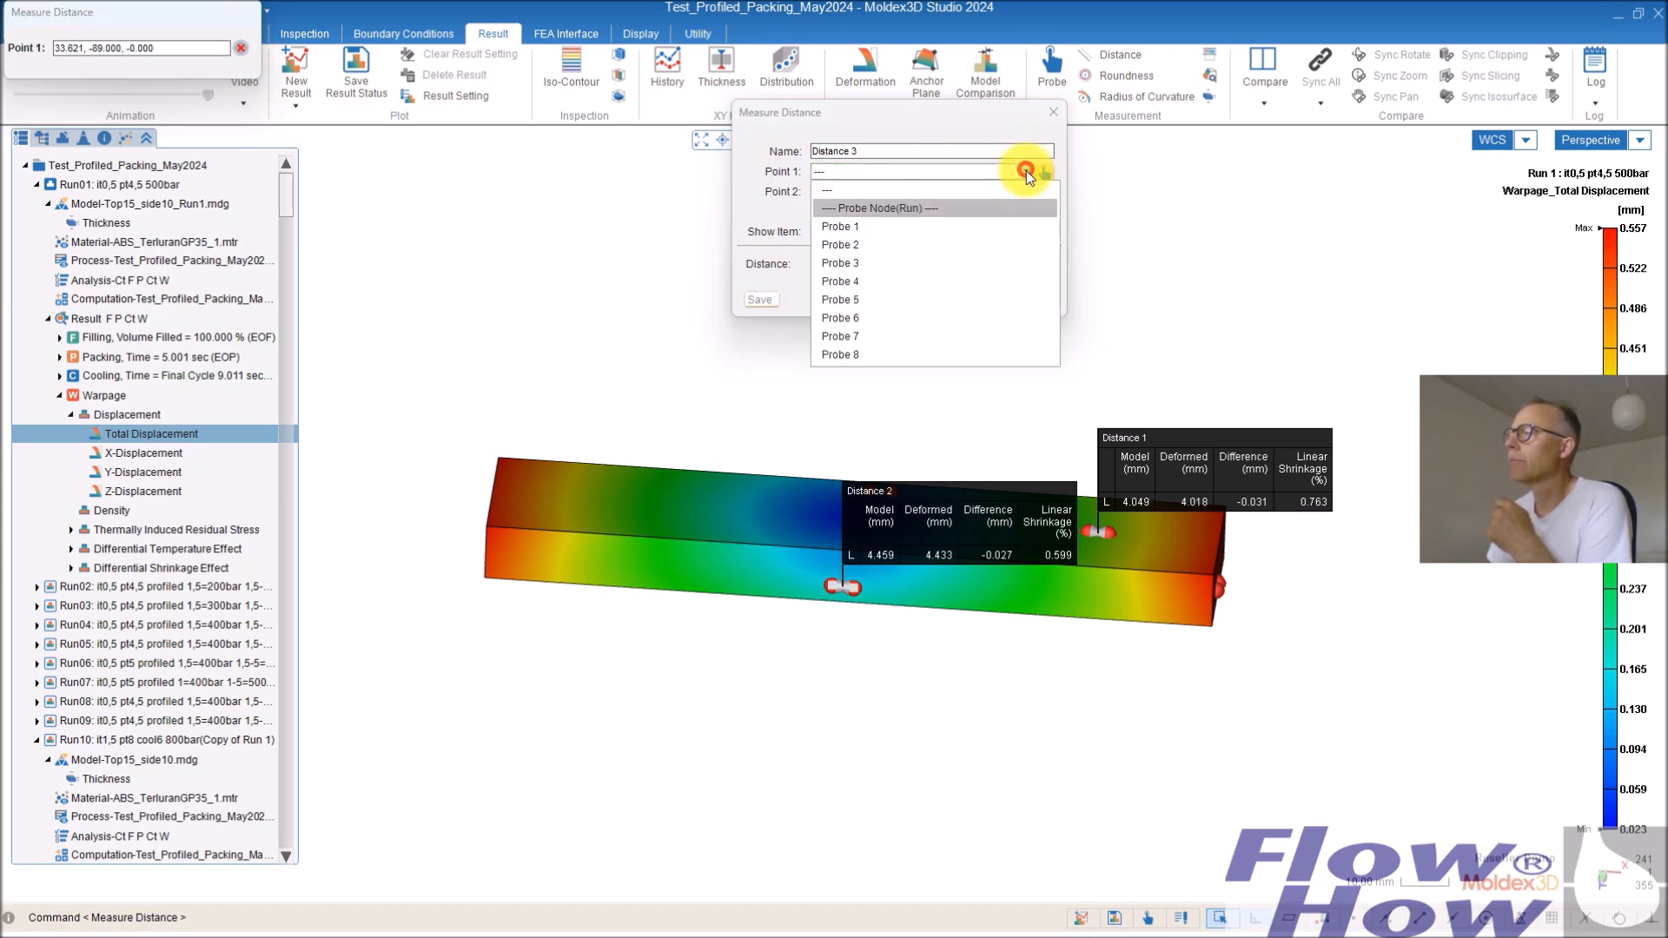
click(843, 300)
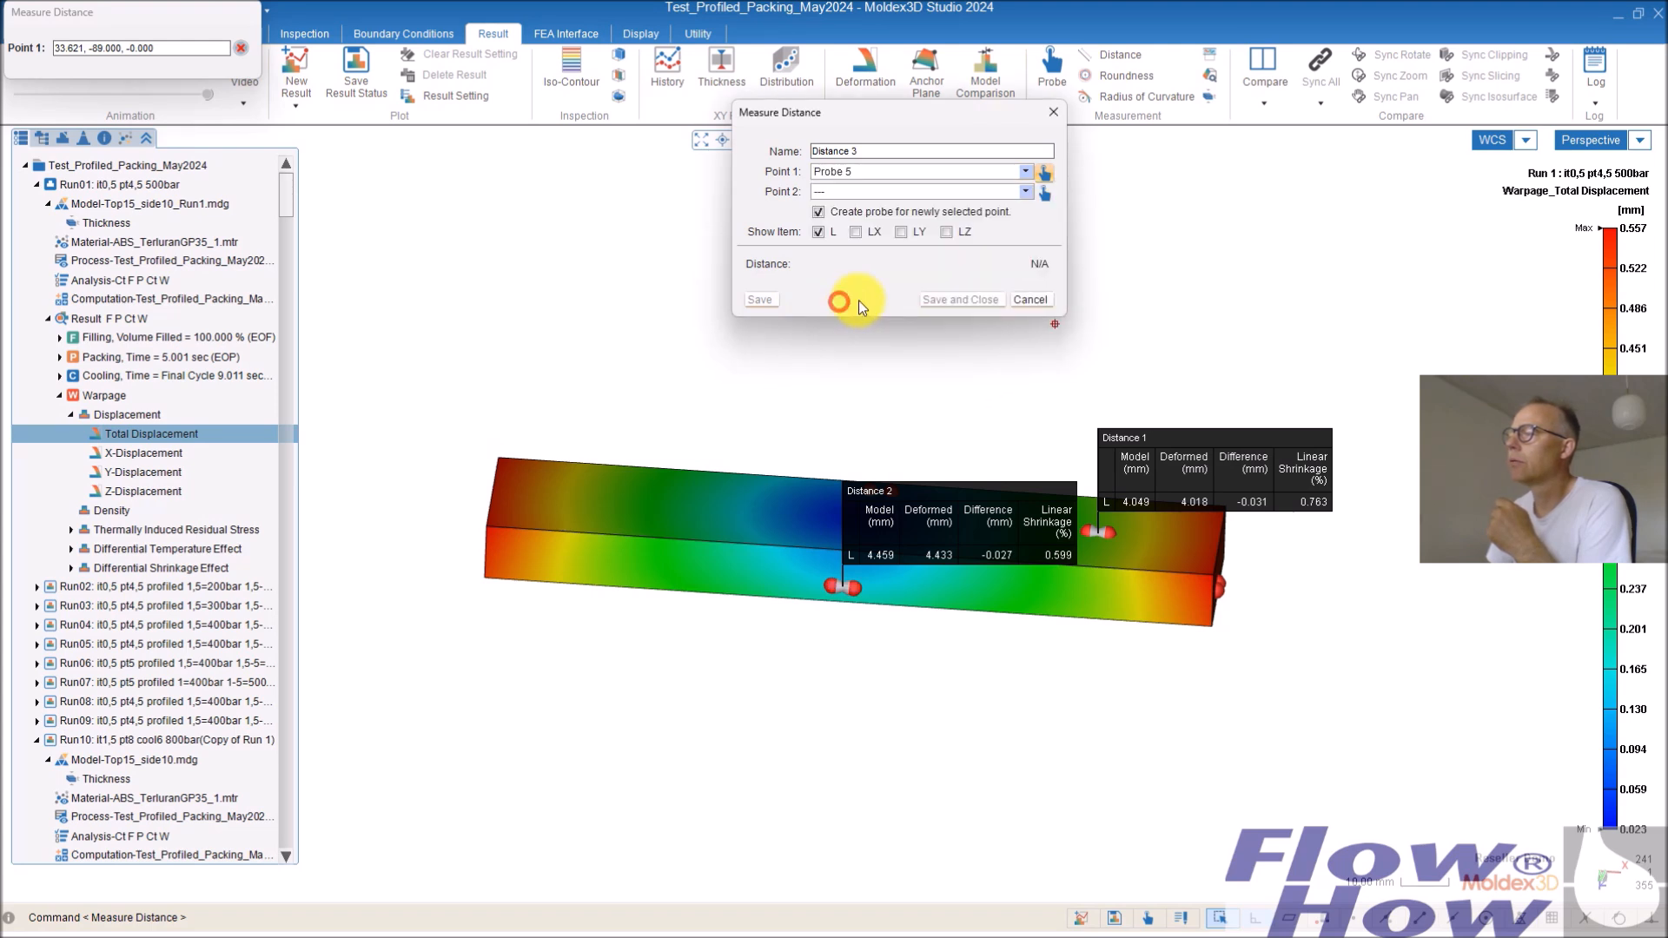
click(1025, 191)
click(858, 320)
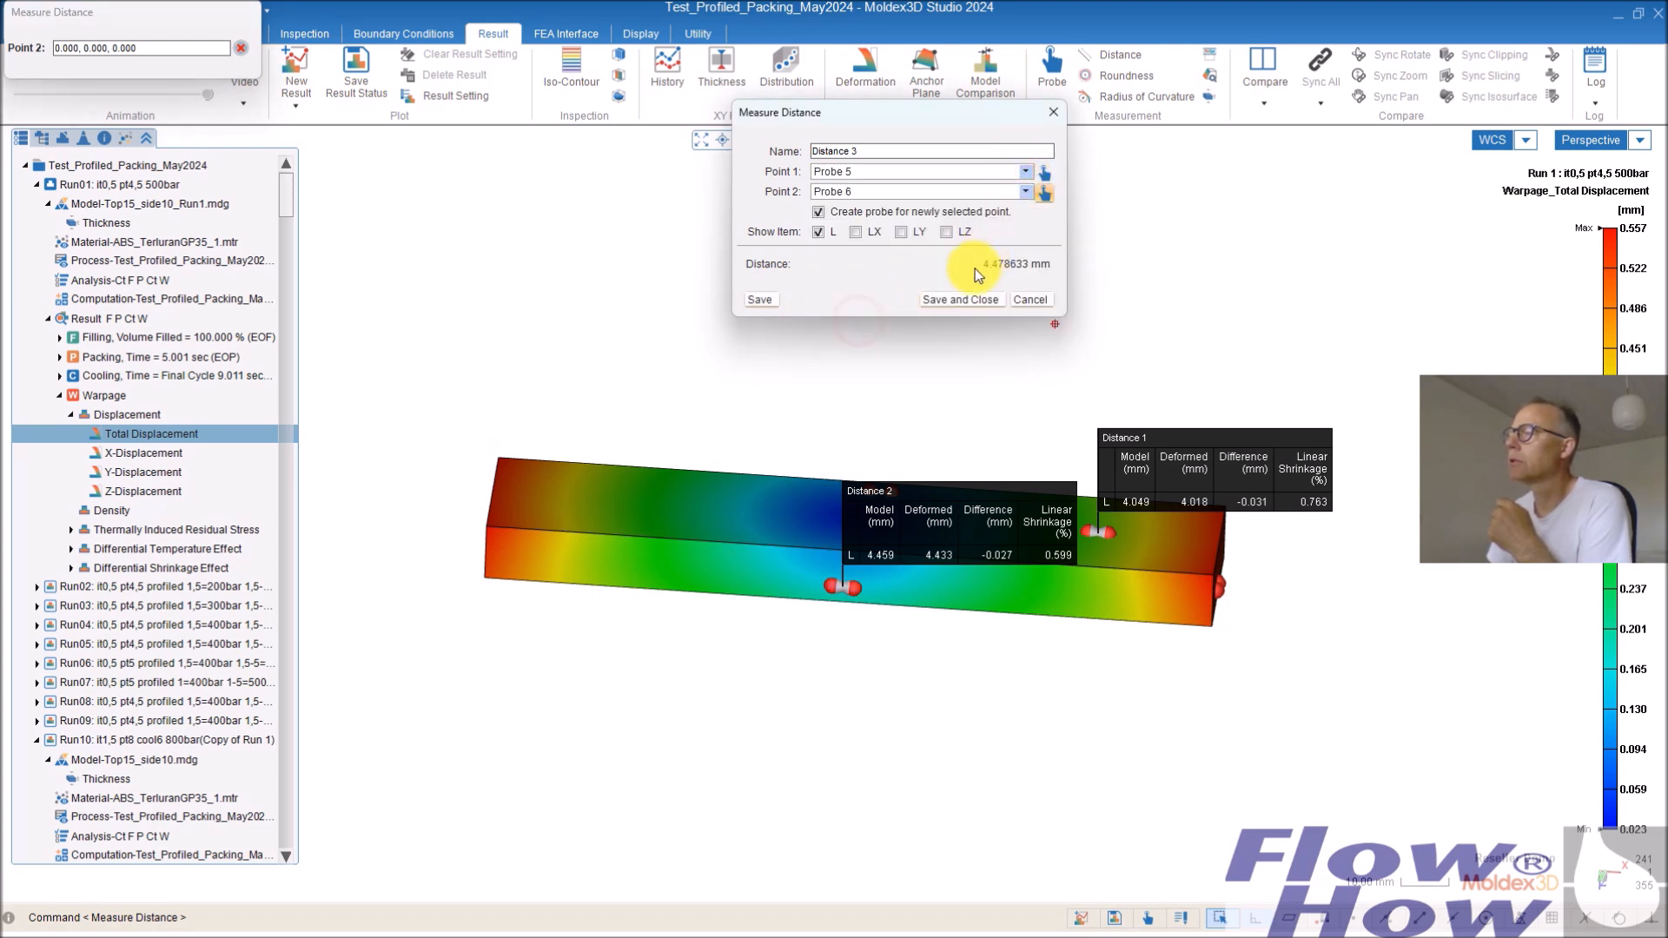
click(959, 299)
middle_drag(1144, 550, 1084, 658)
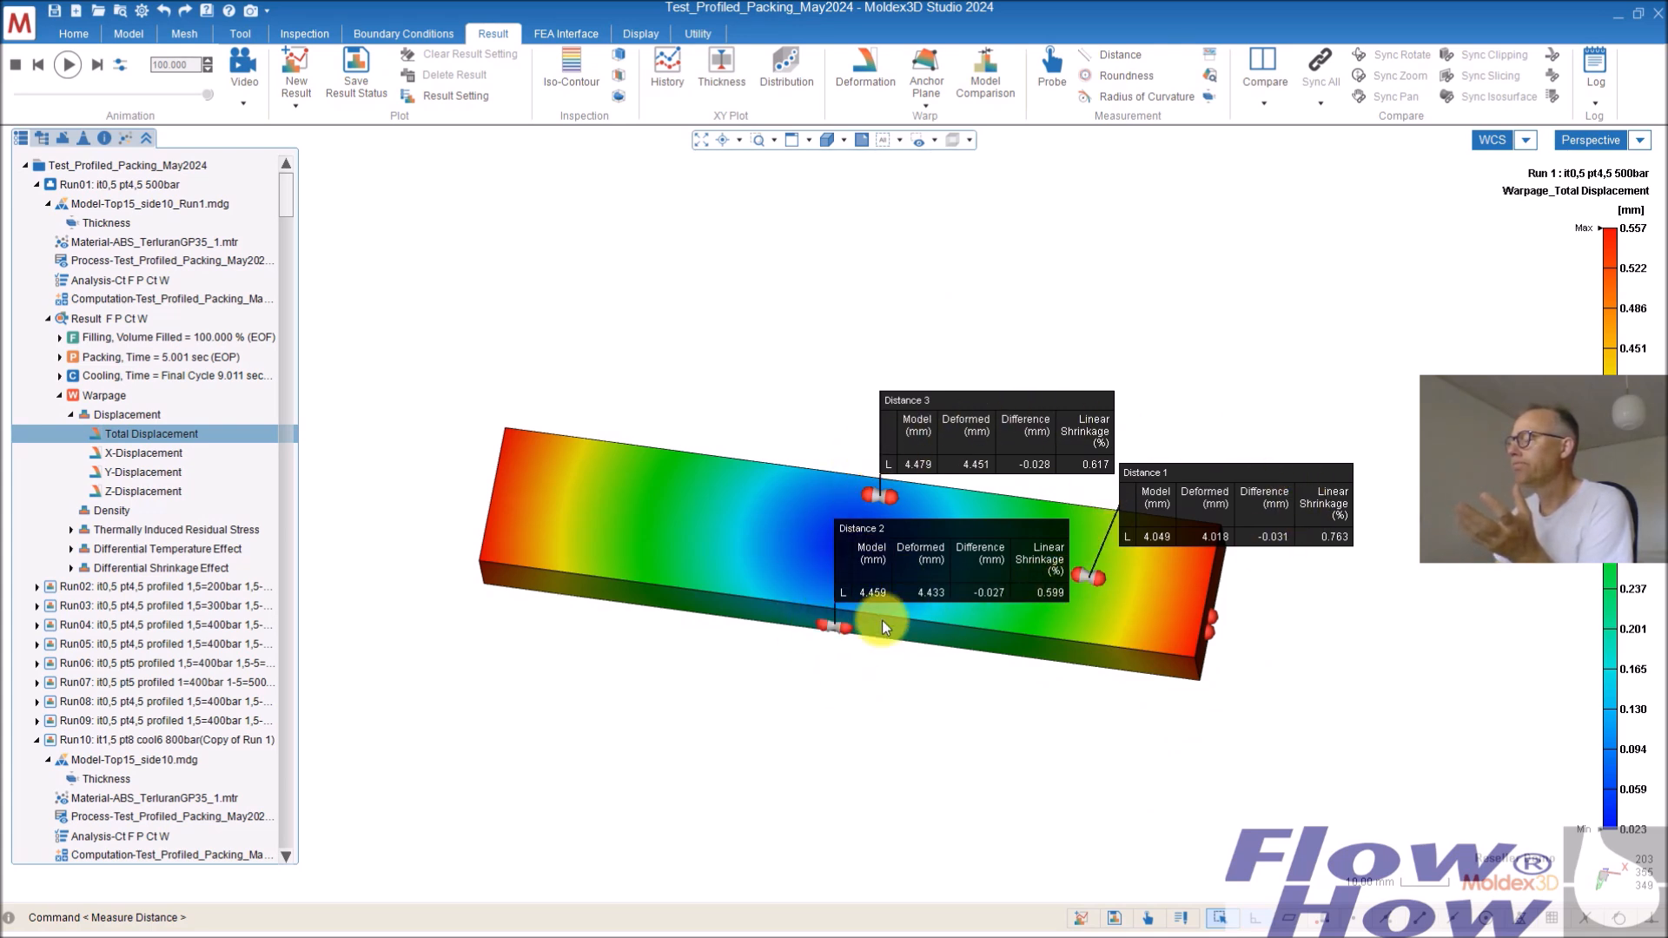
middle_drag(926, 588, 981, 586)
scroll(964, 614, up, 2)
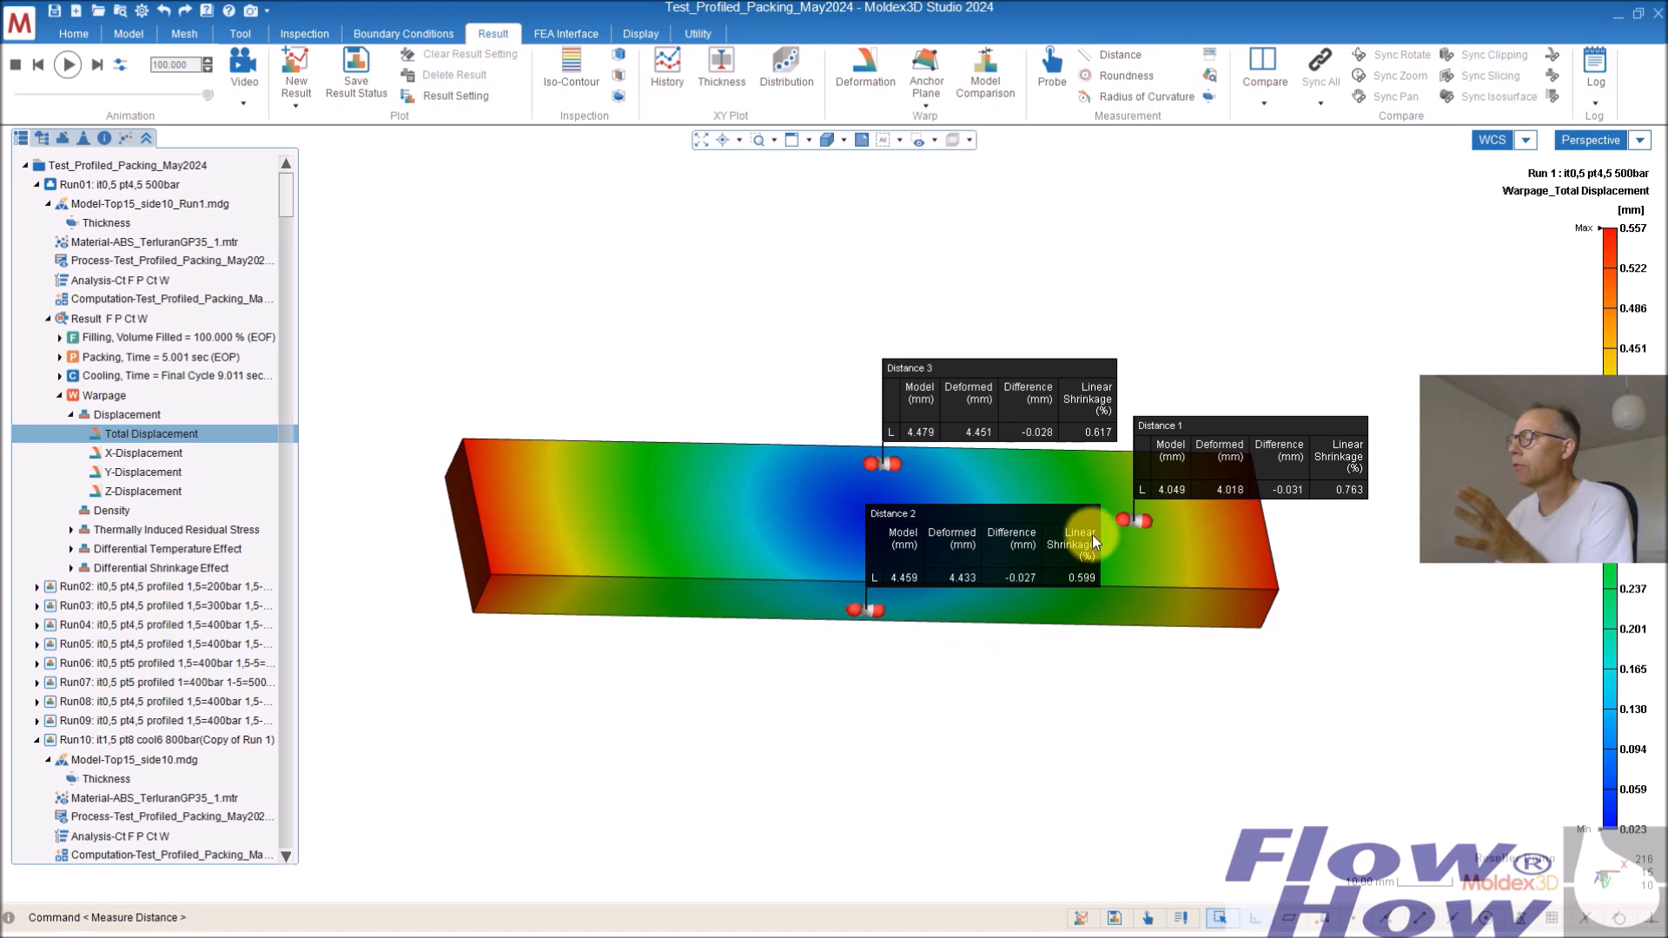
Switch to Run01's filling results and hide all distance measurements on the model.
middle_drag(926, 471, 836, 614)
middle_drag(820, 577, 930, 521)
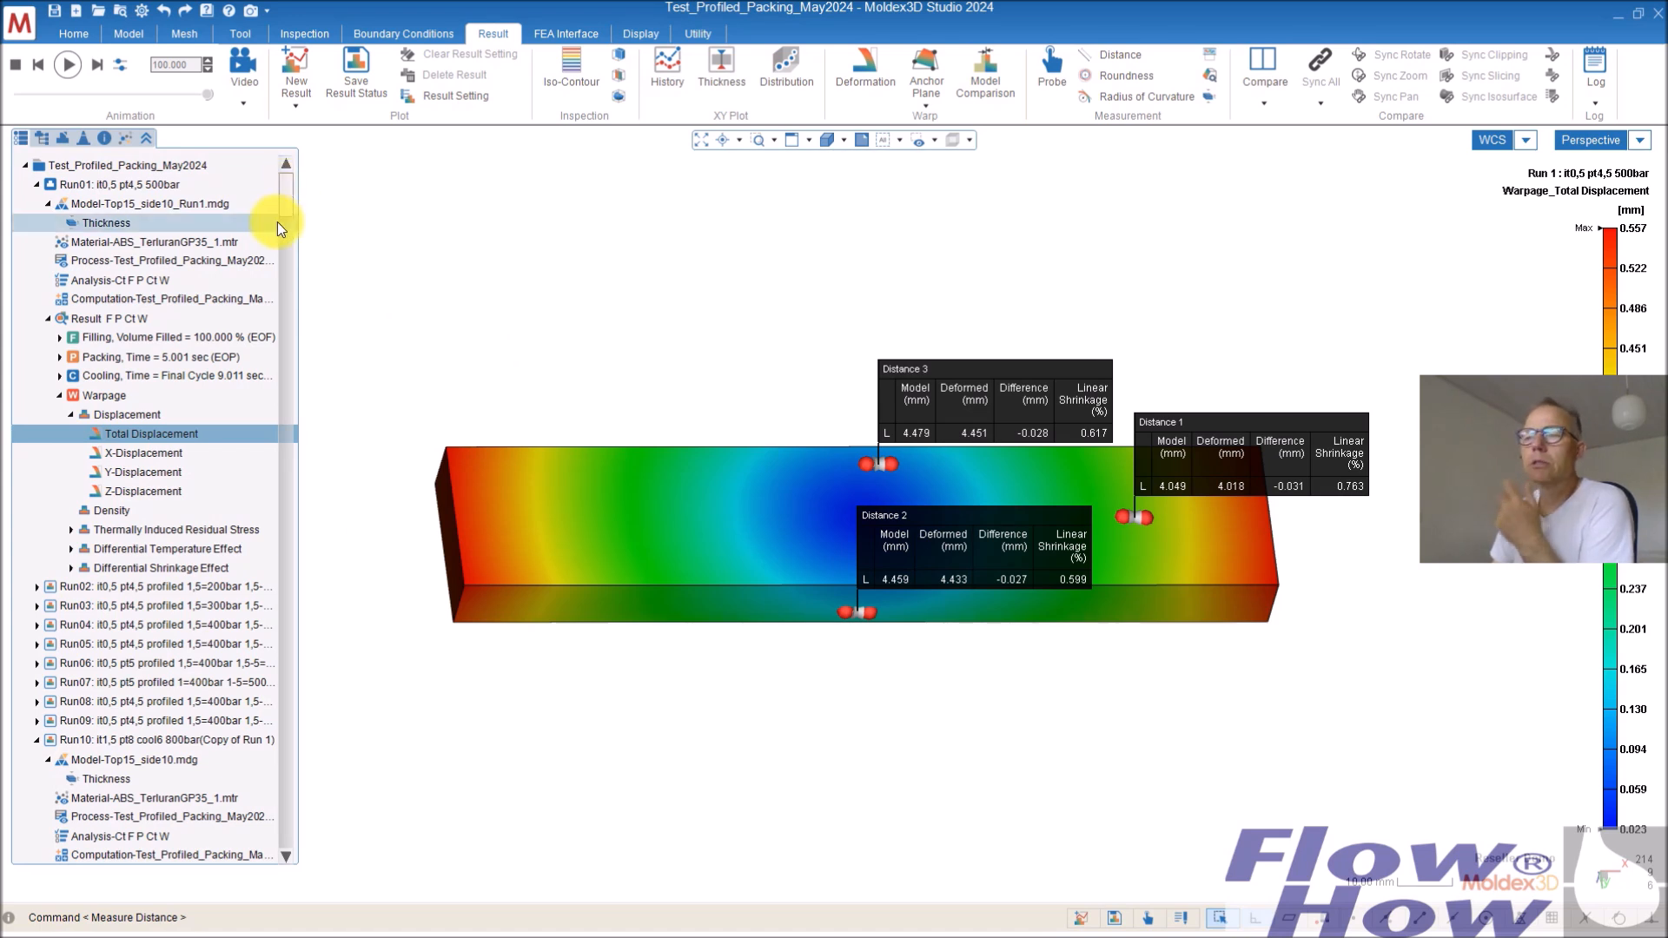
double_click(145, 344)
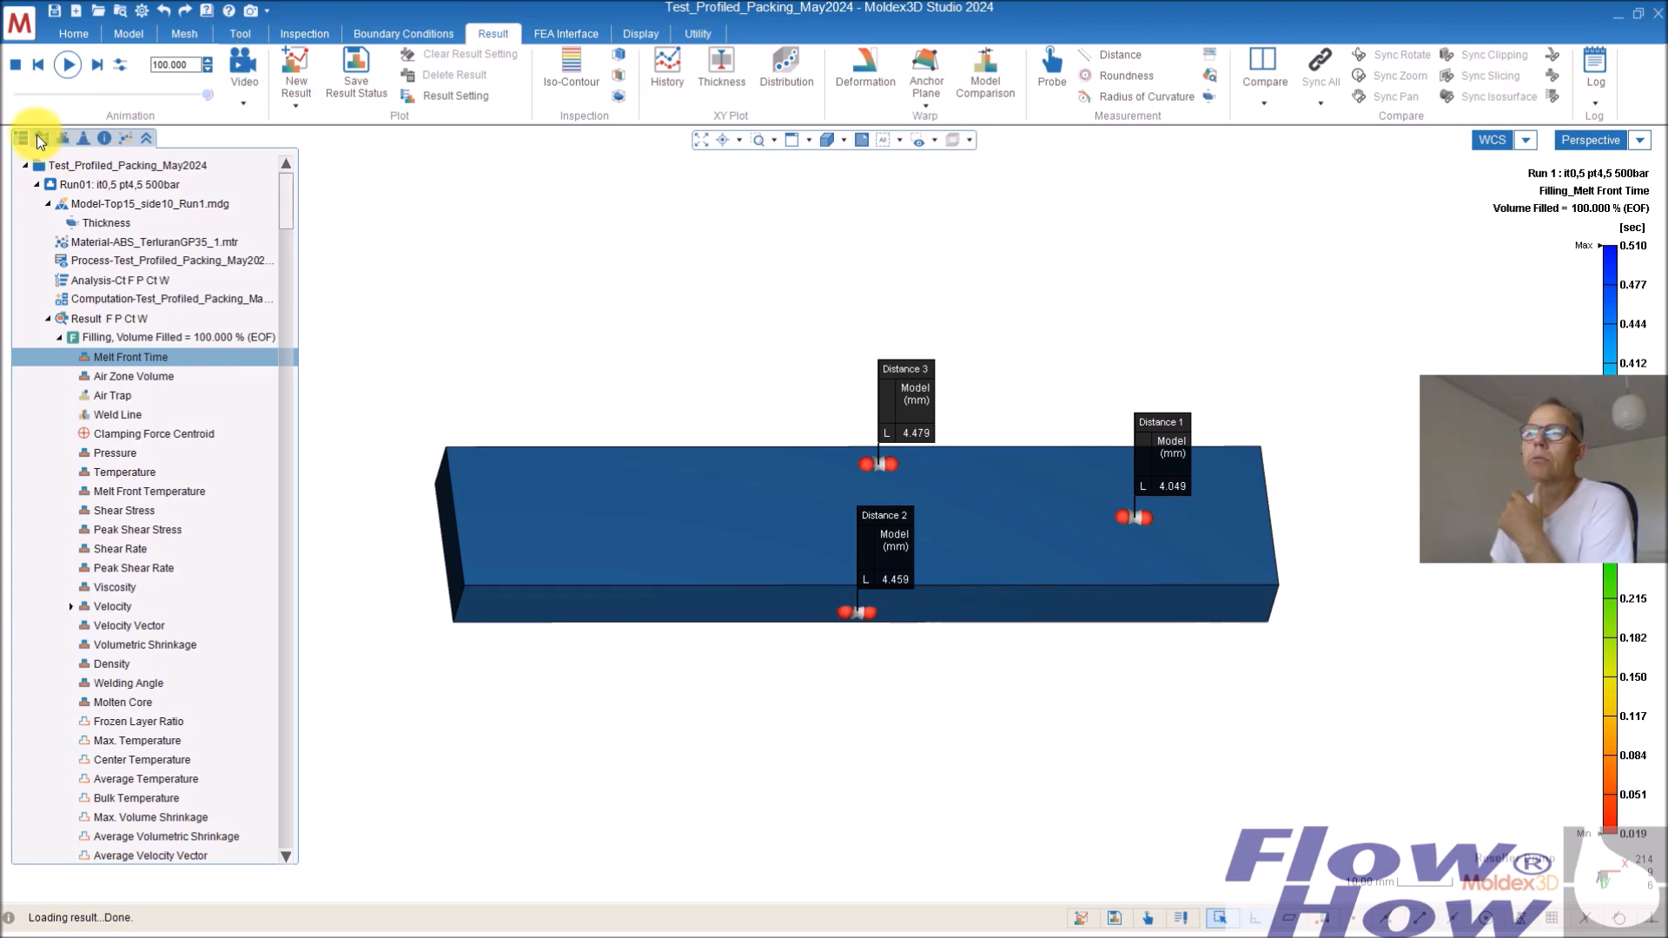
click(40, 139)
click(54, 258)
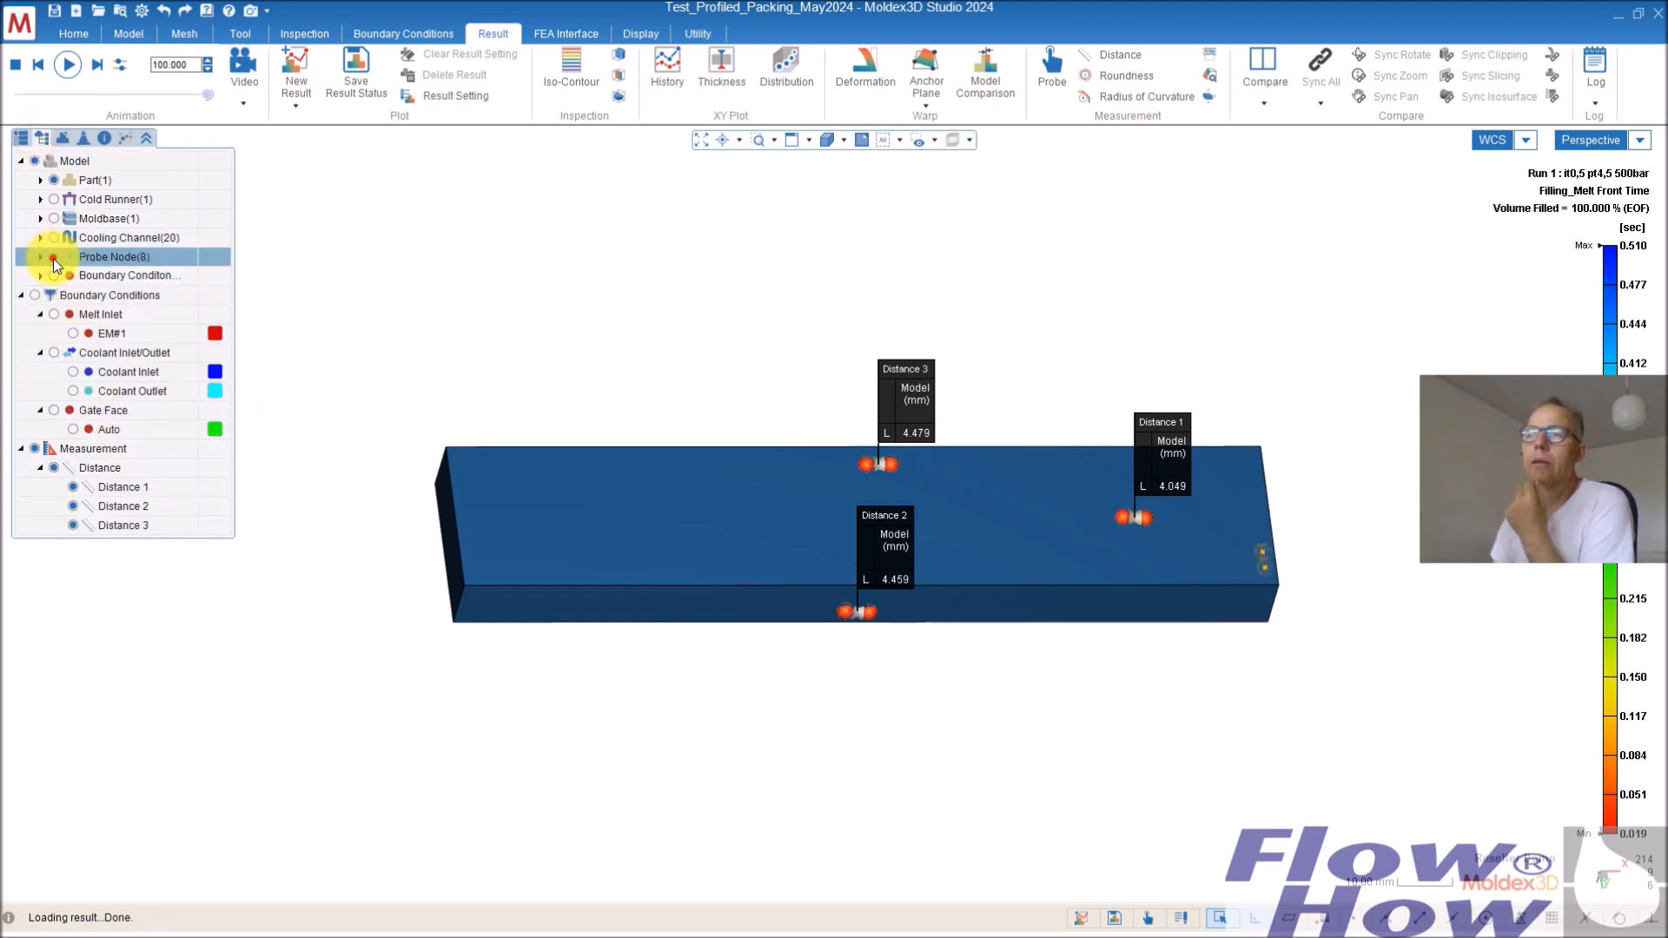
click(35, 448)
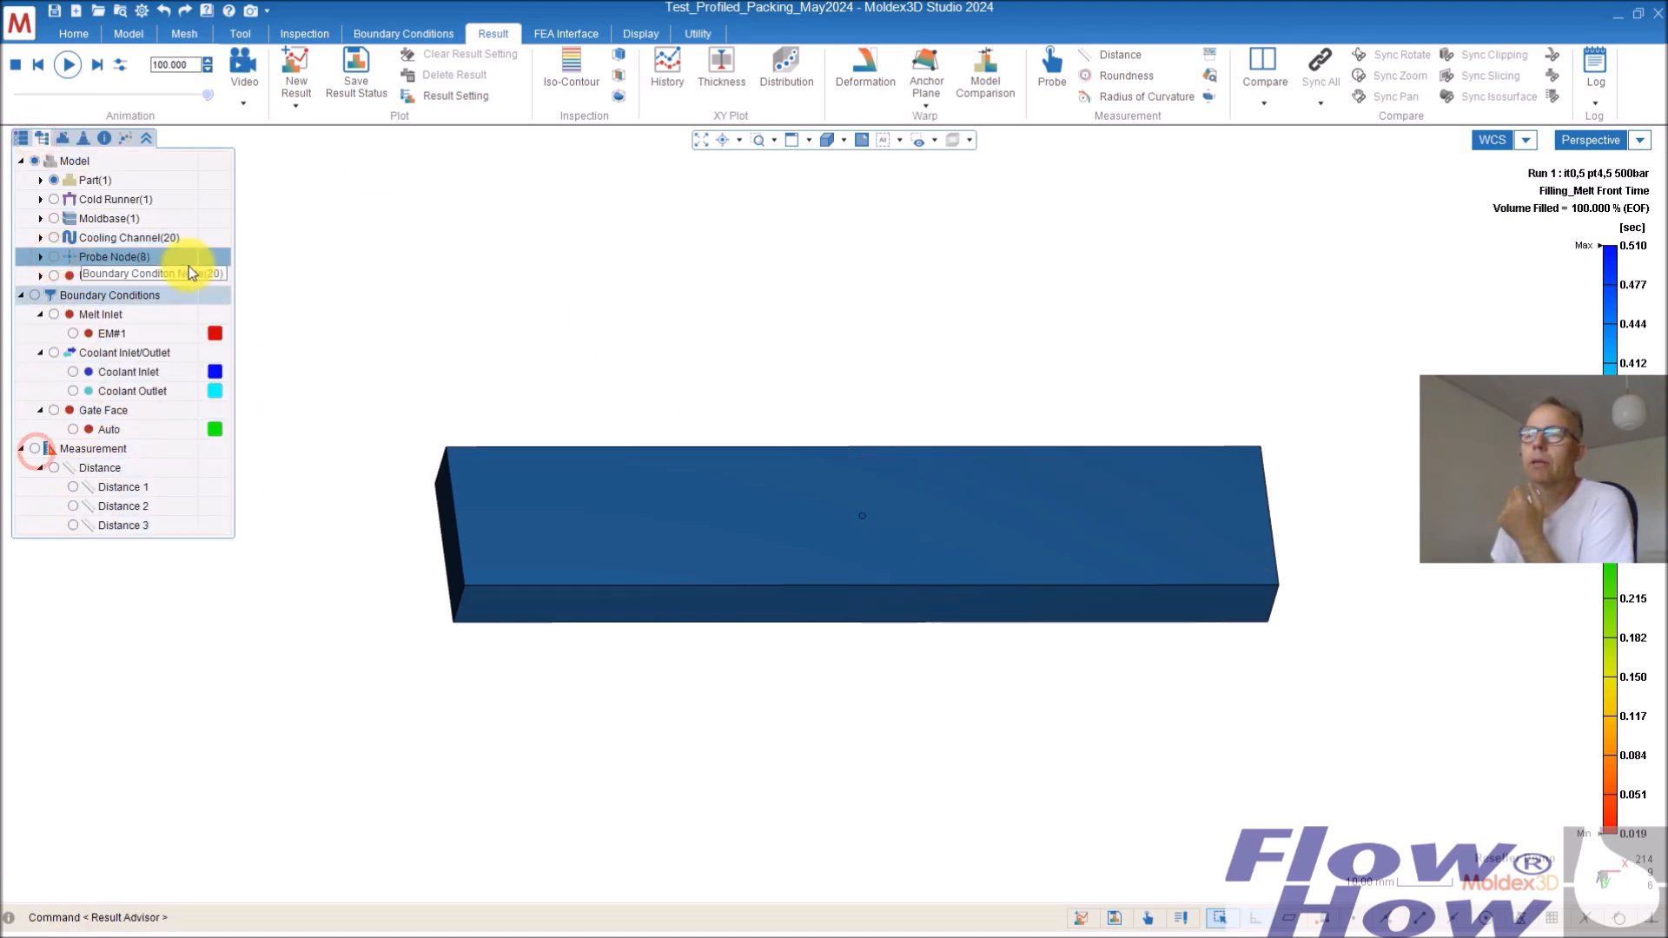
Display Run01's filling melt front temperature and examine its distribution and range on the part's top and side faces.
click(22, 139)
click(152, 492)
right_drag(1096, 596, 1103, 555)
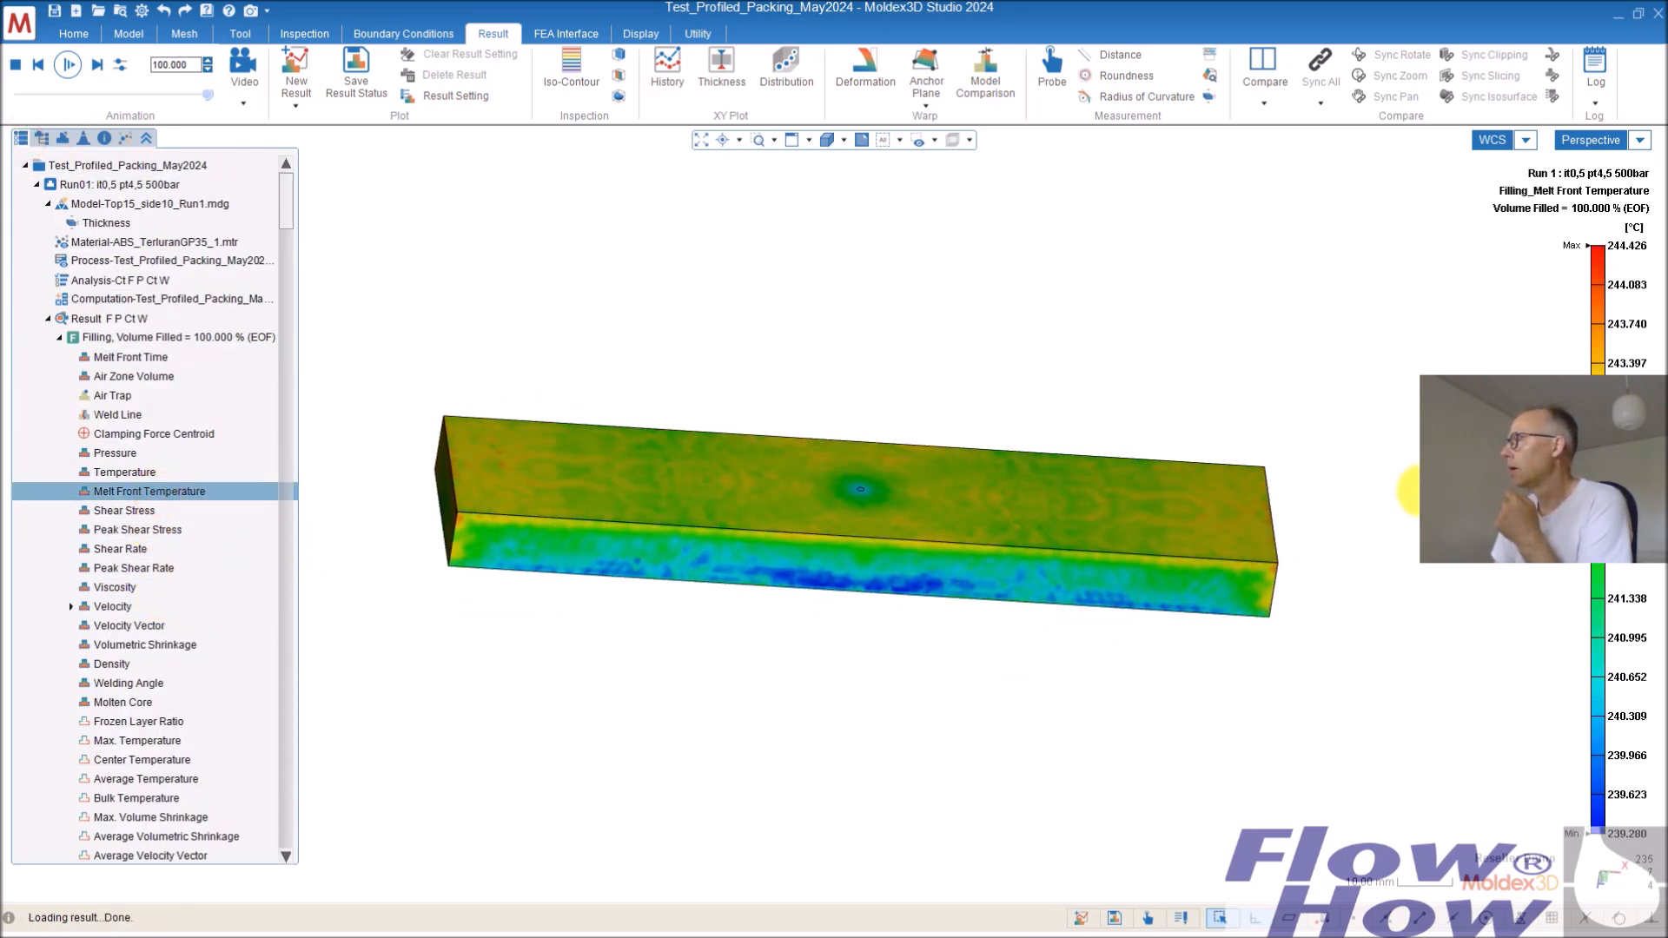
right_drag(950, 525, 898, 540)
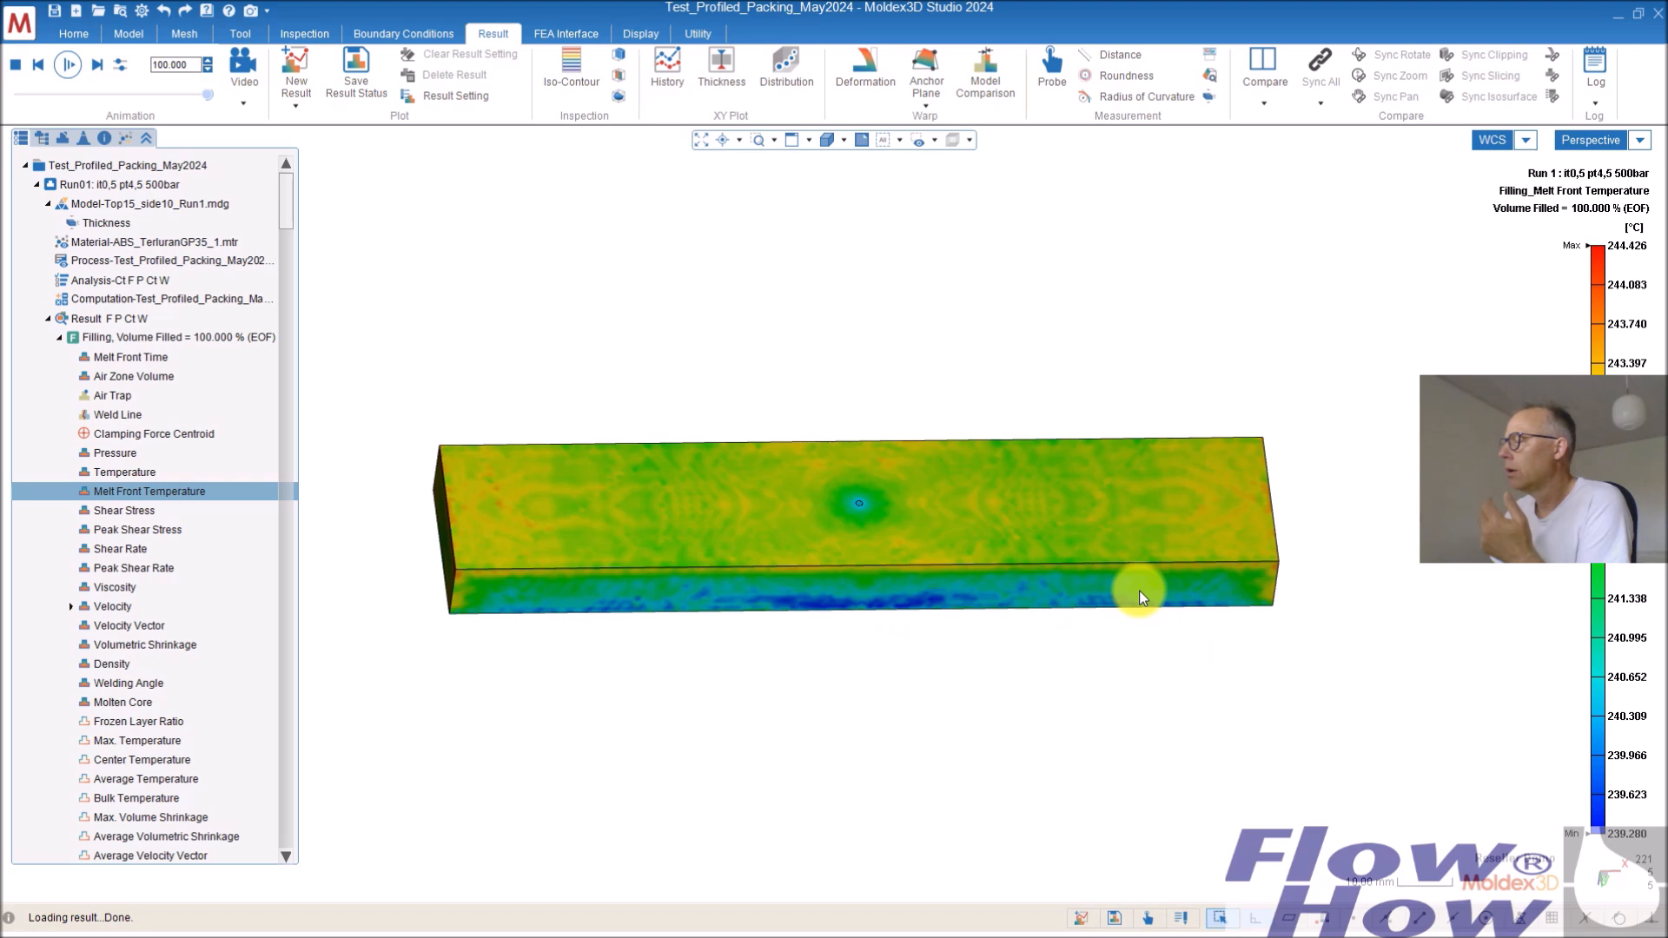
mouse_move(1582, 275)
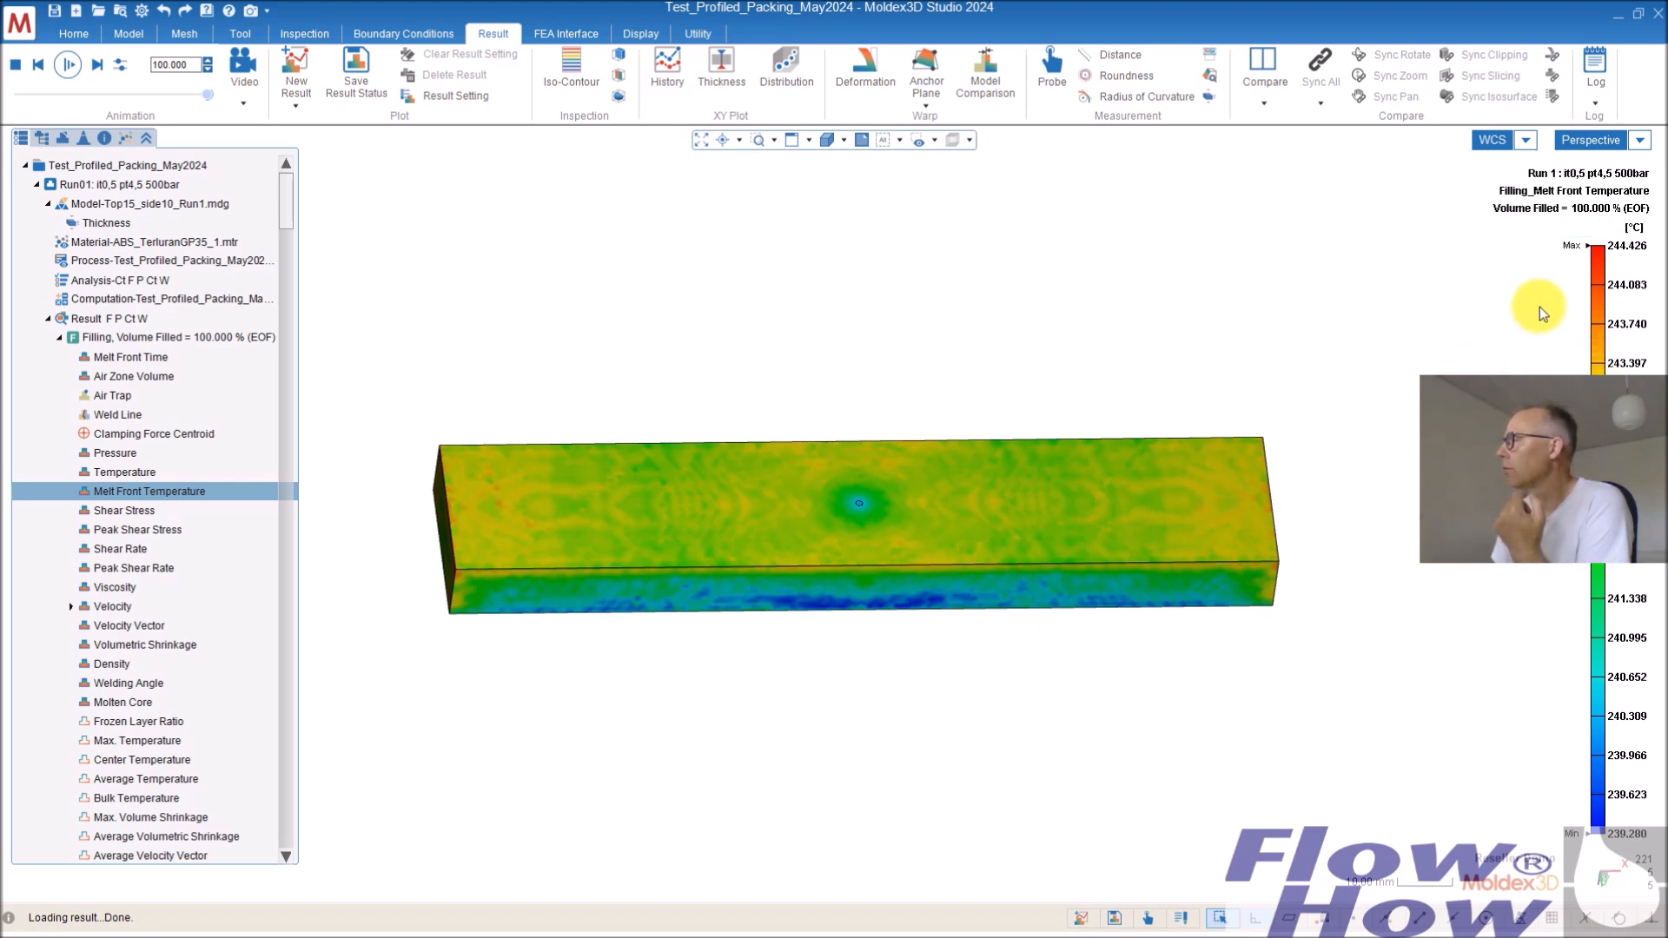
mouse_move(1583, 364)
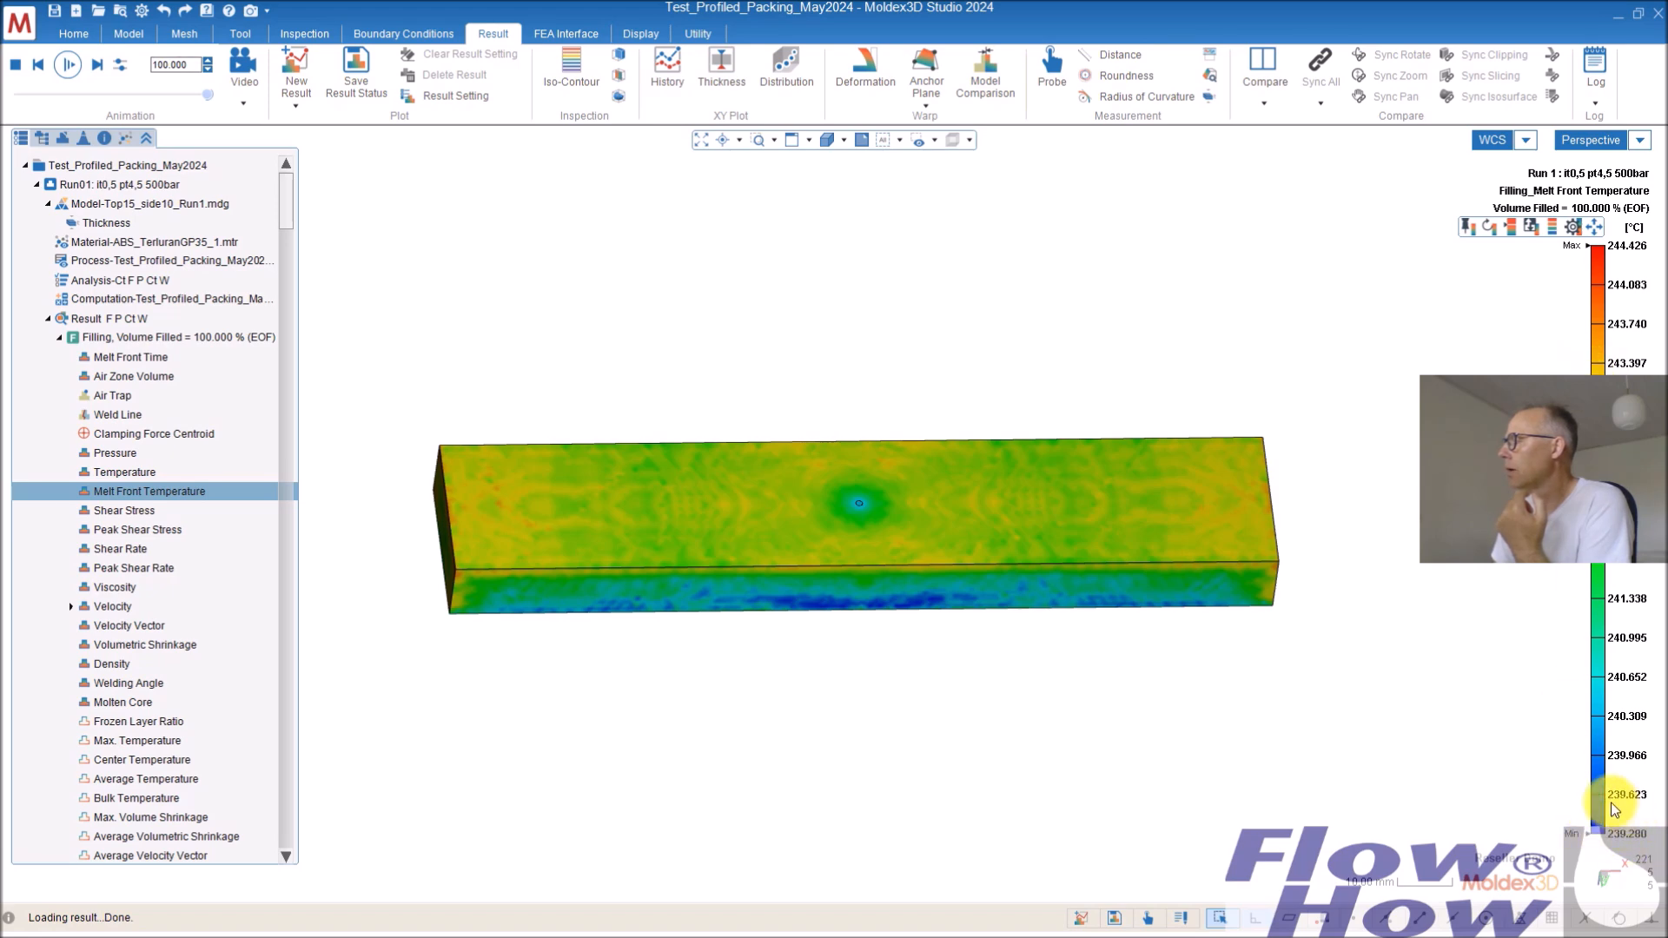
mouse_move(960, 570)
middle_down()
mouse_move(997, 402)
mouse_move(962, 497)
middle_up()
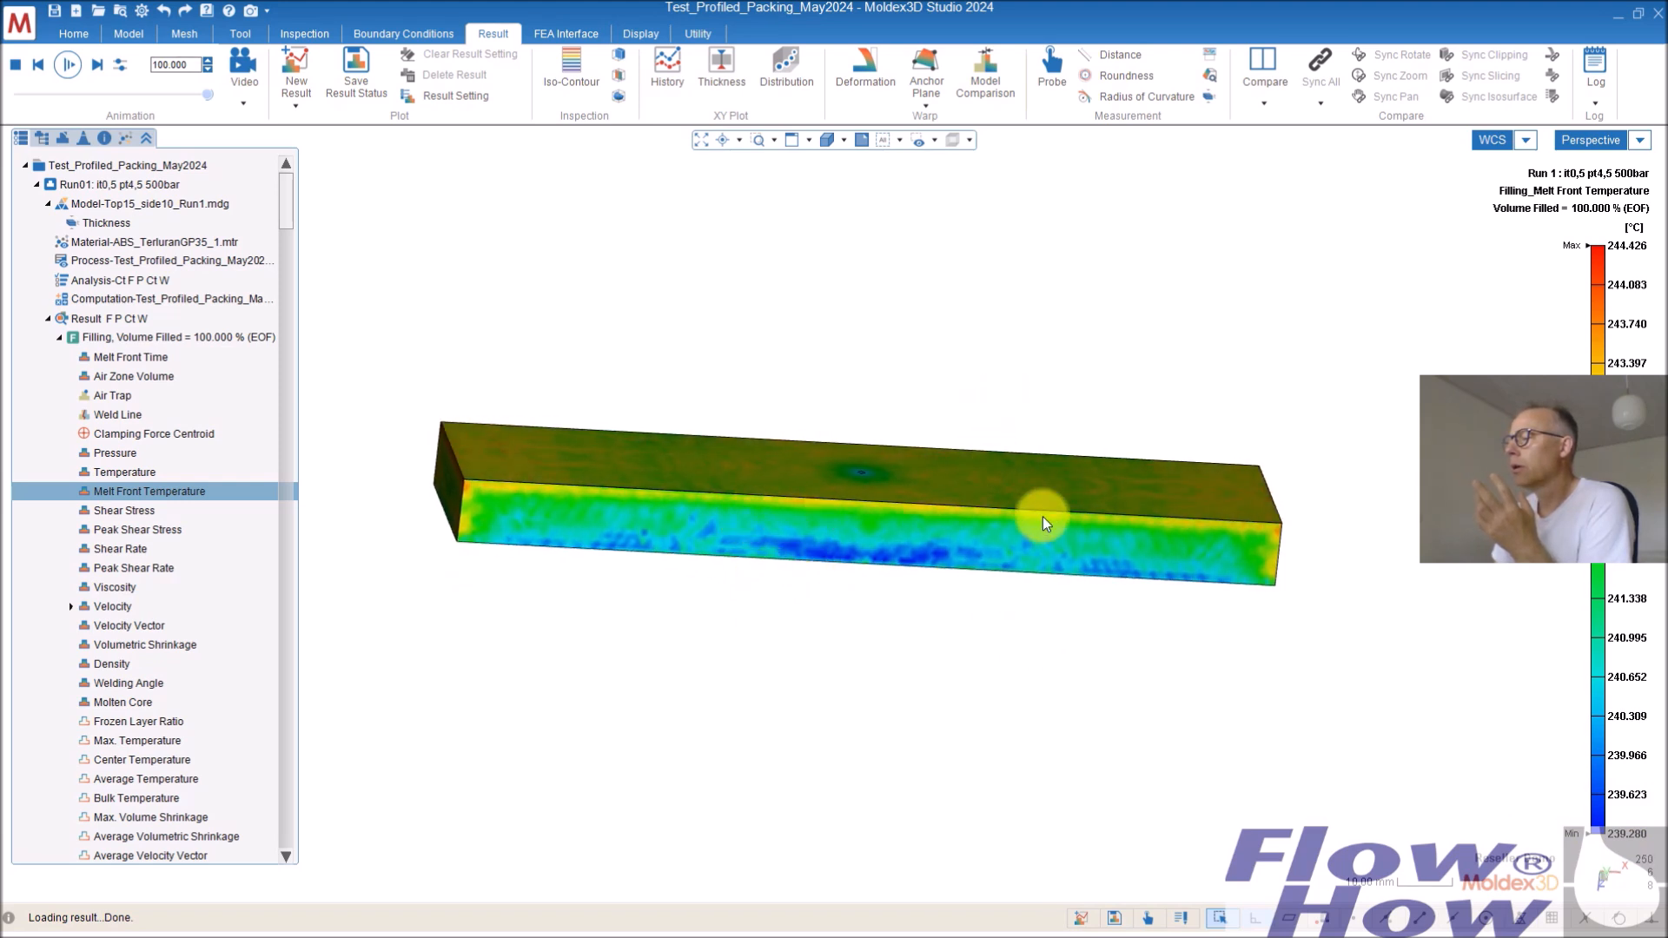
middle_drag(670, 547, 770, 551)
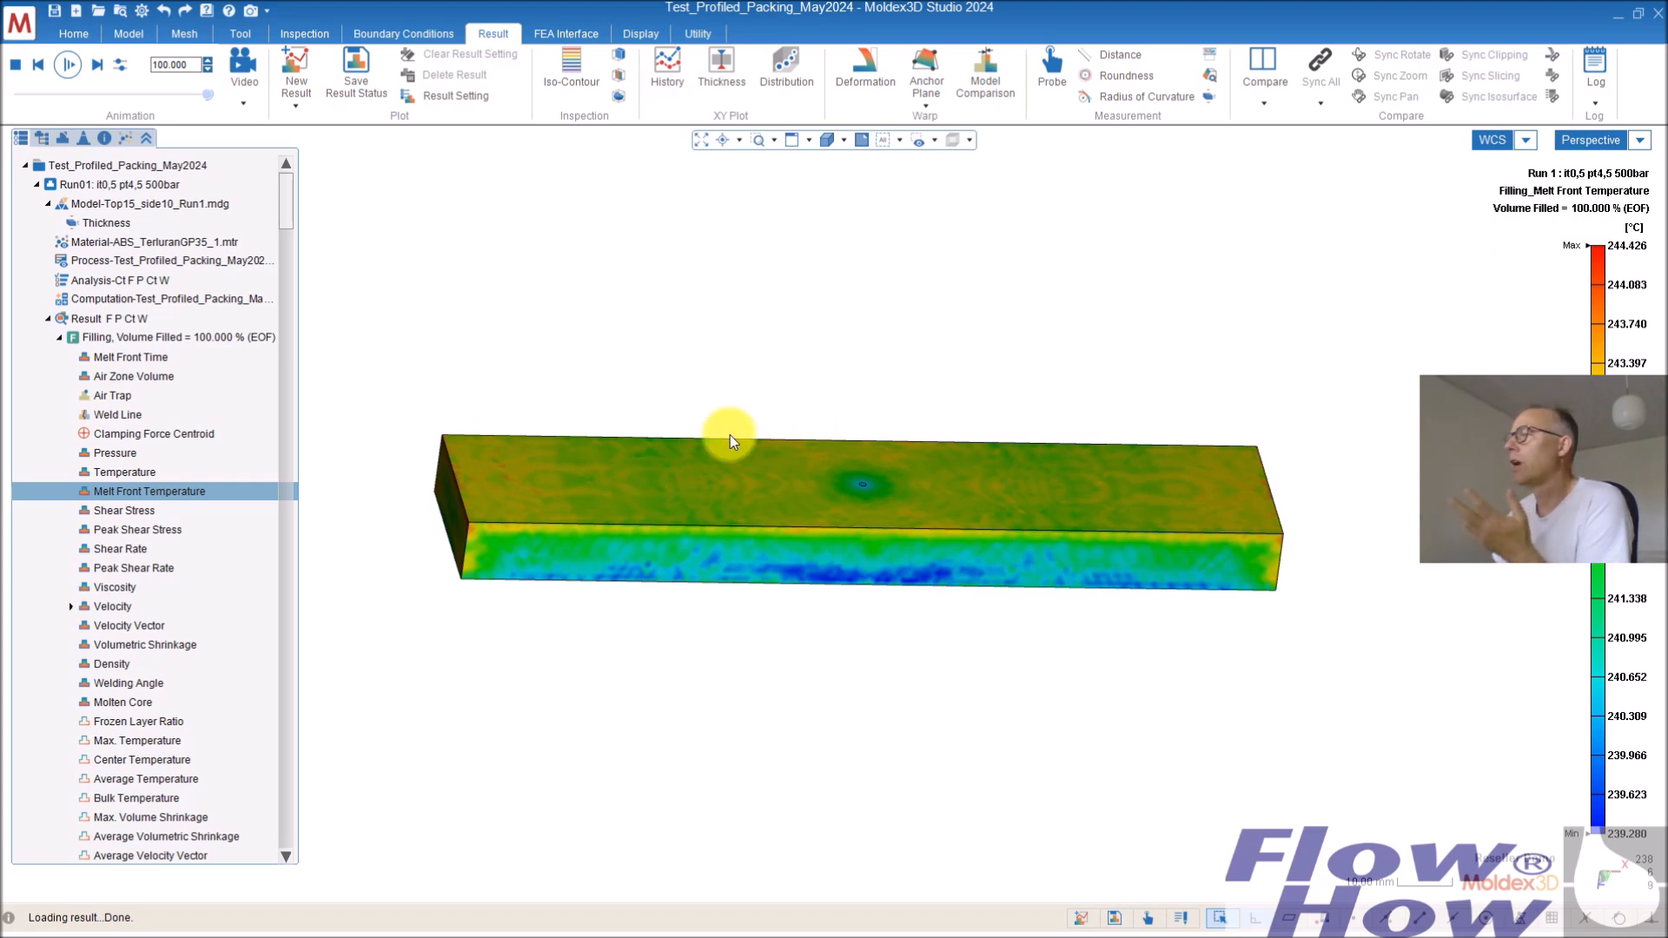
Plot the filling sprue pressure history curve for Run 1, examine it, and close the plot.
click(668, 66)
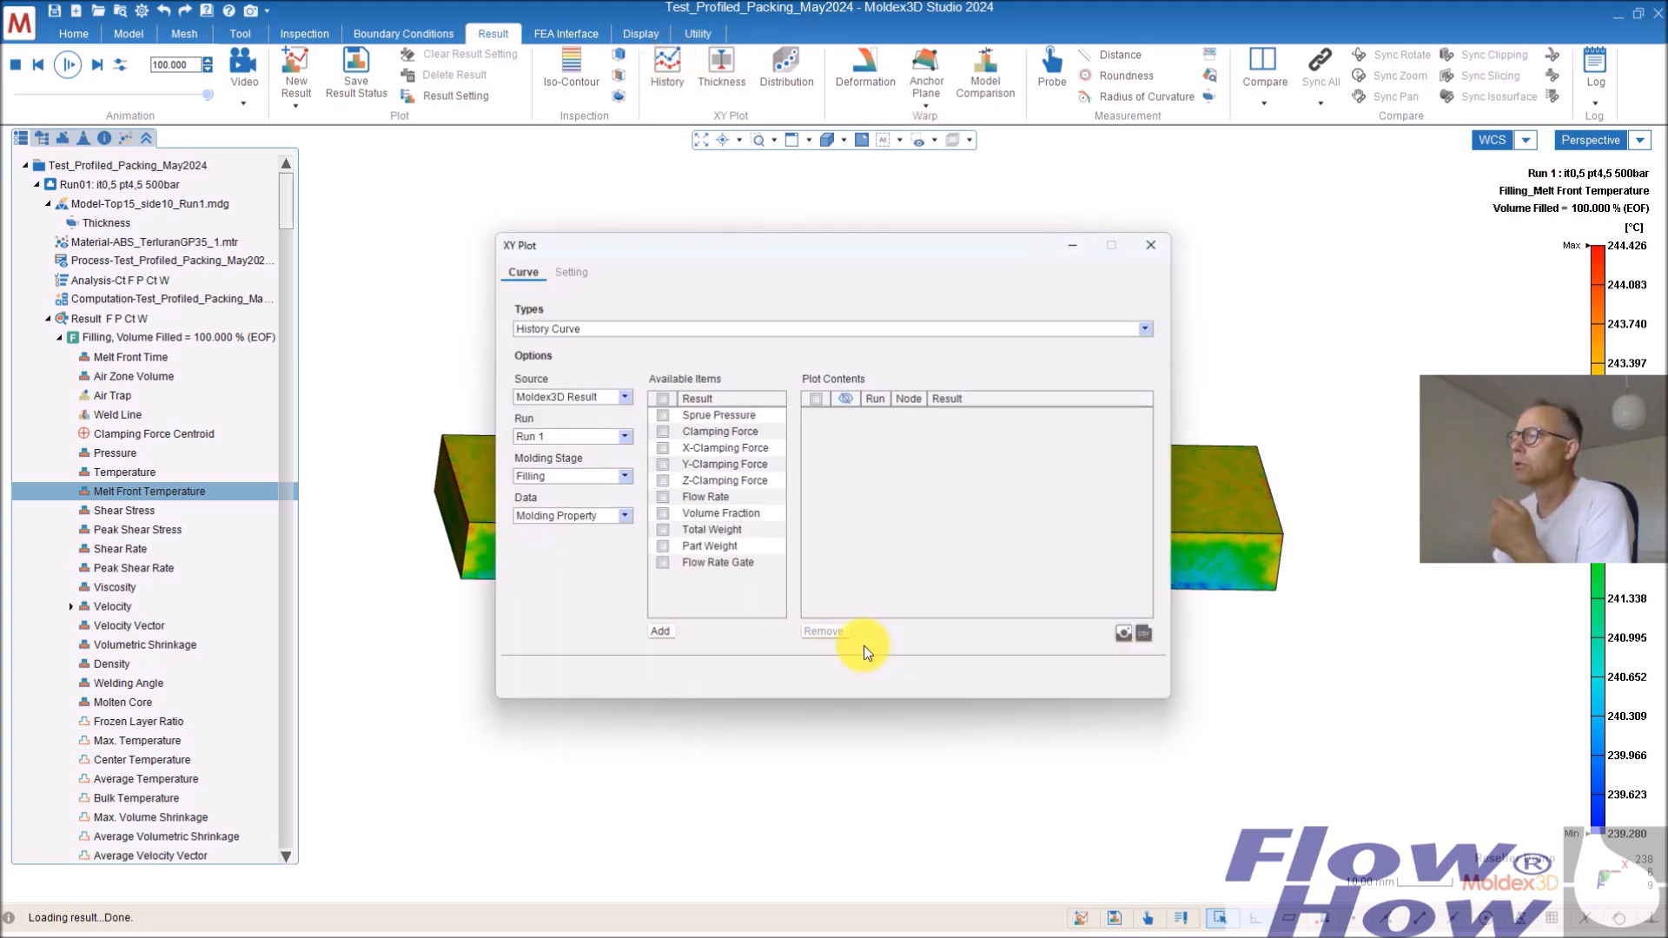
click(661, 415)
click(657, 633)
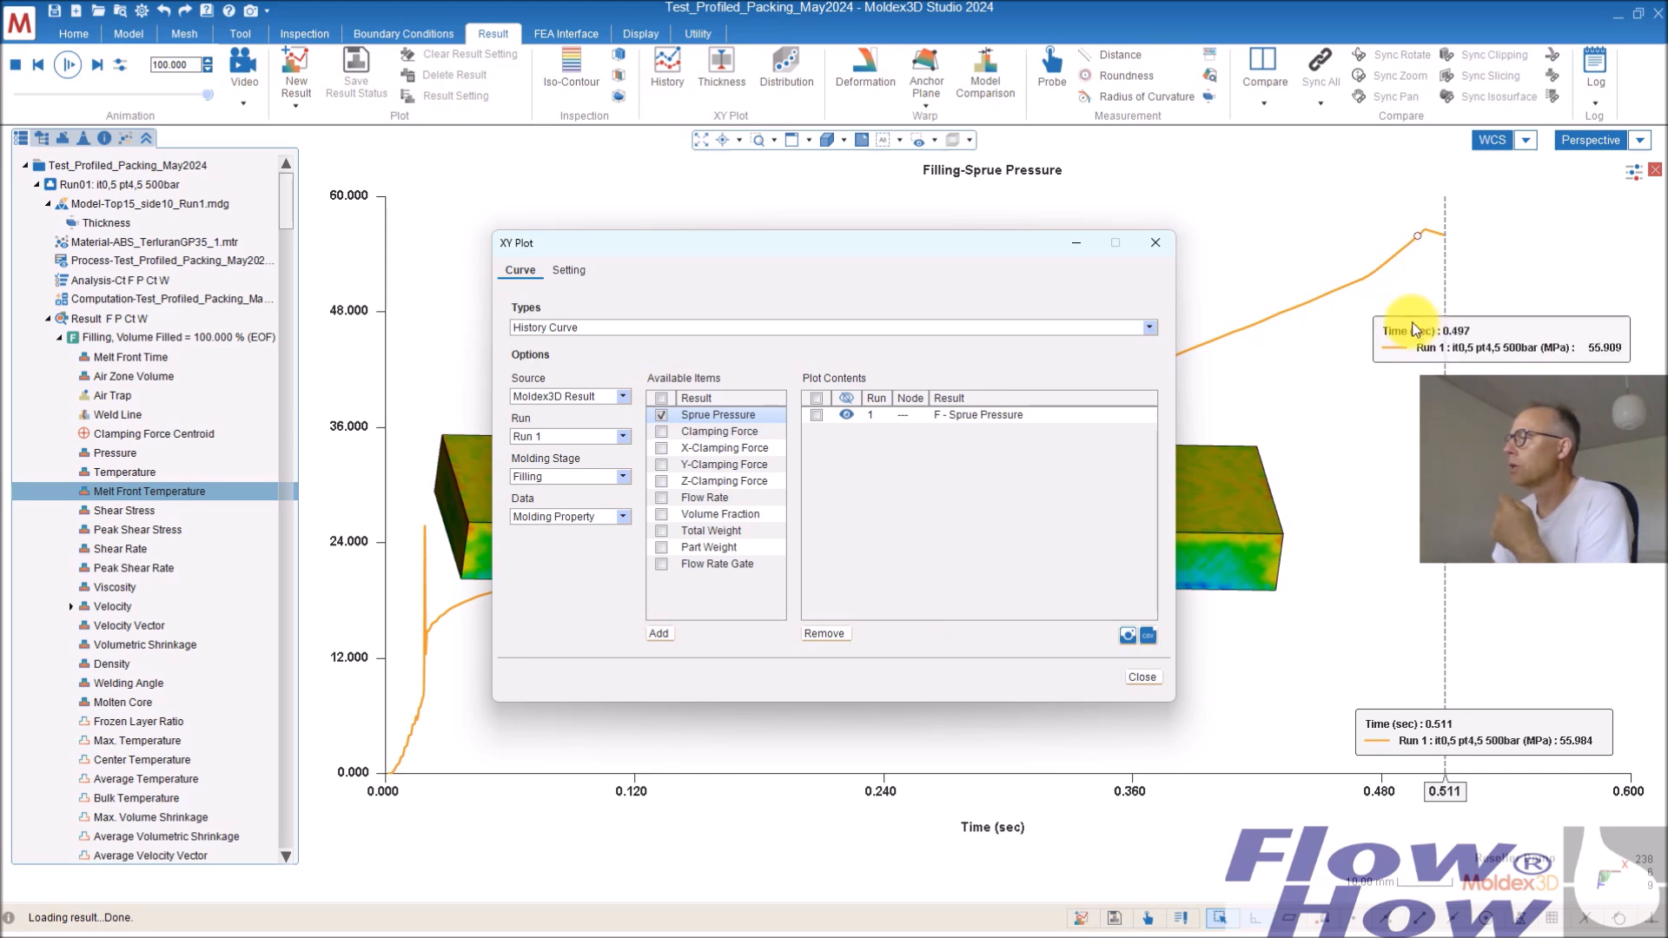
click(1143, 679)
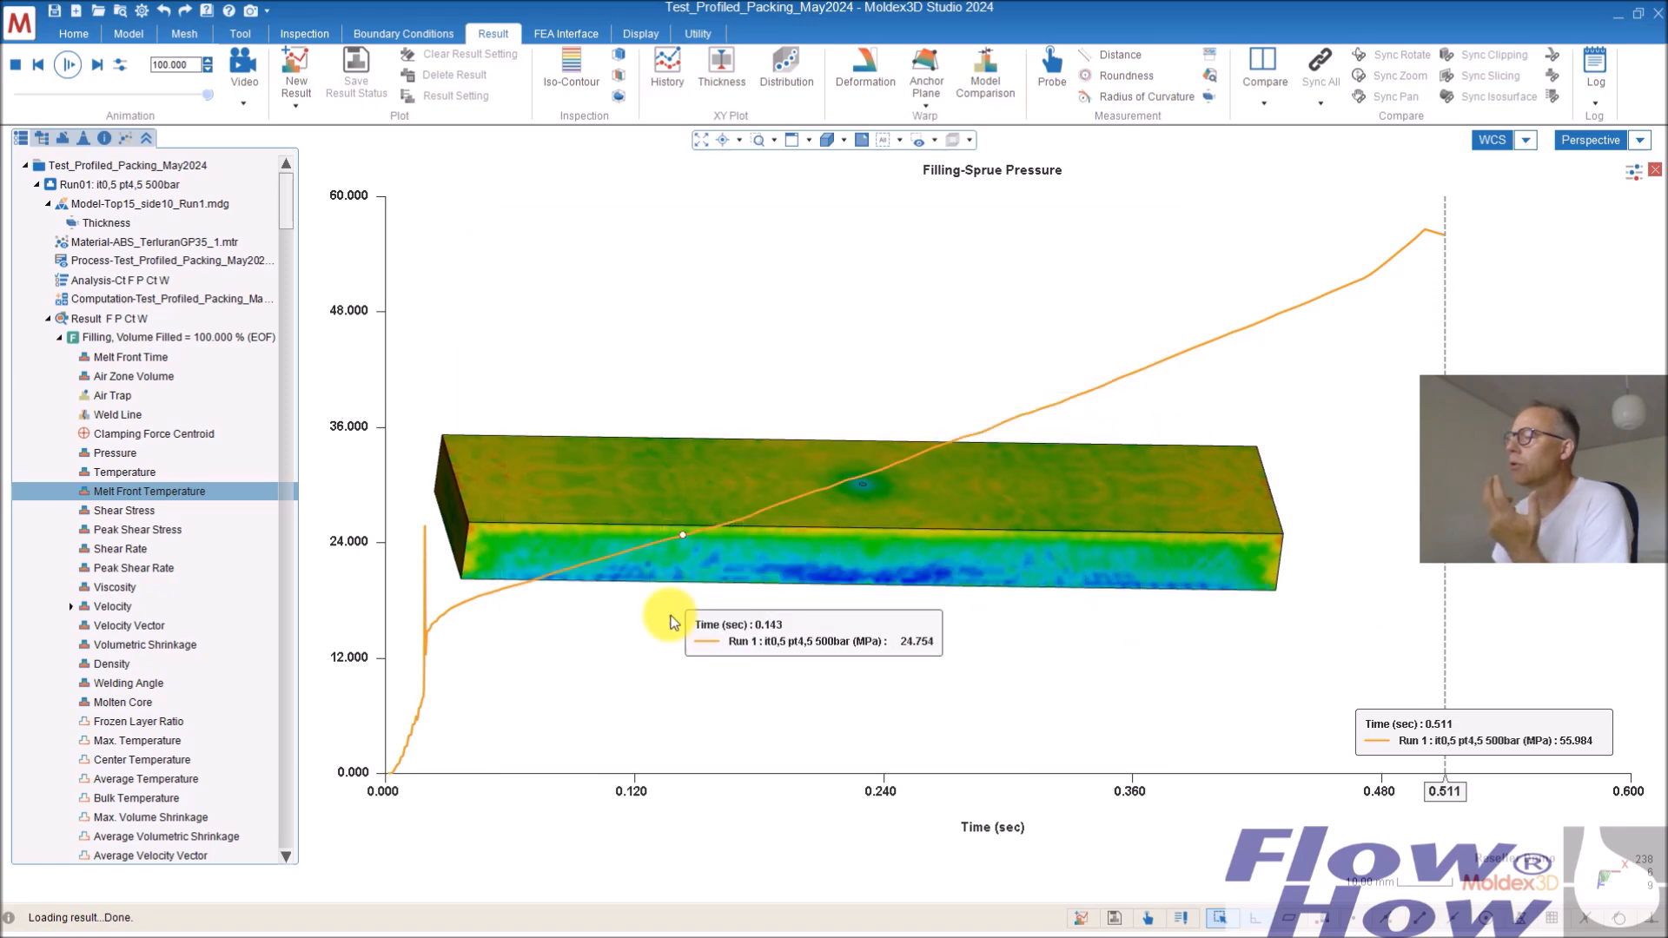
click(1655, 170)
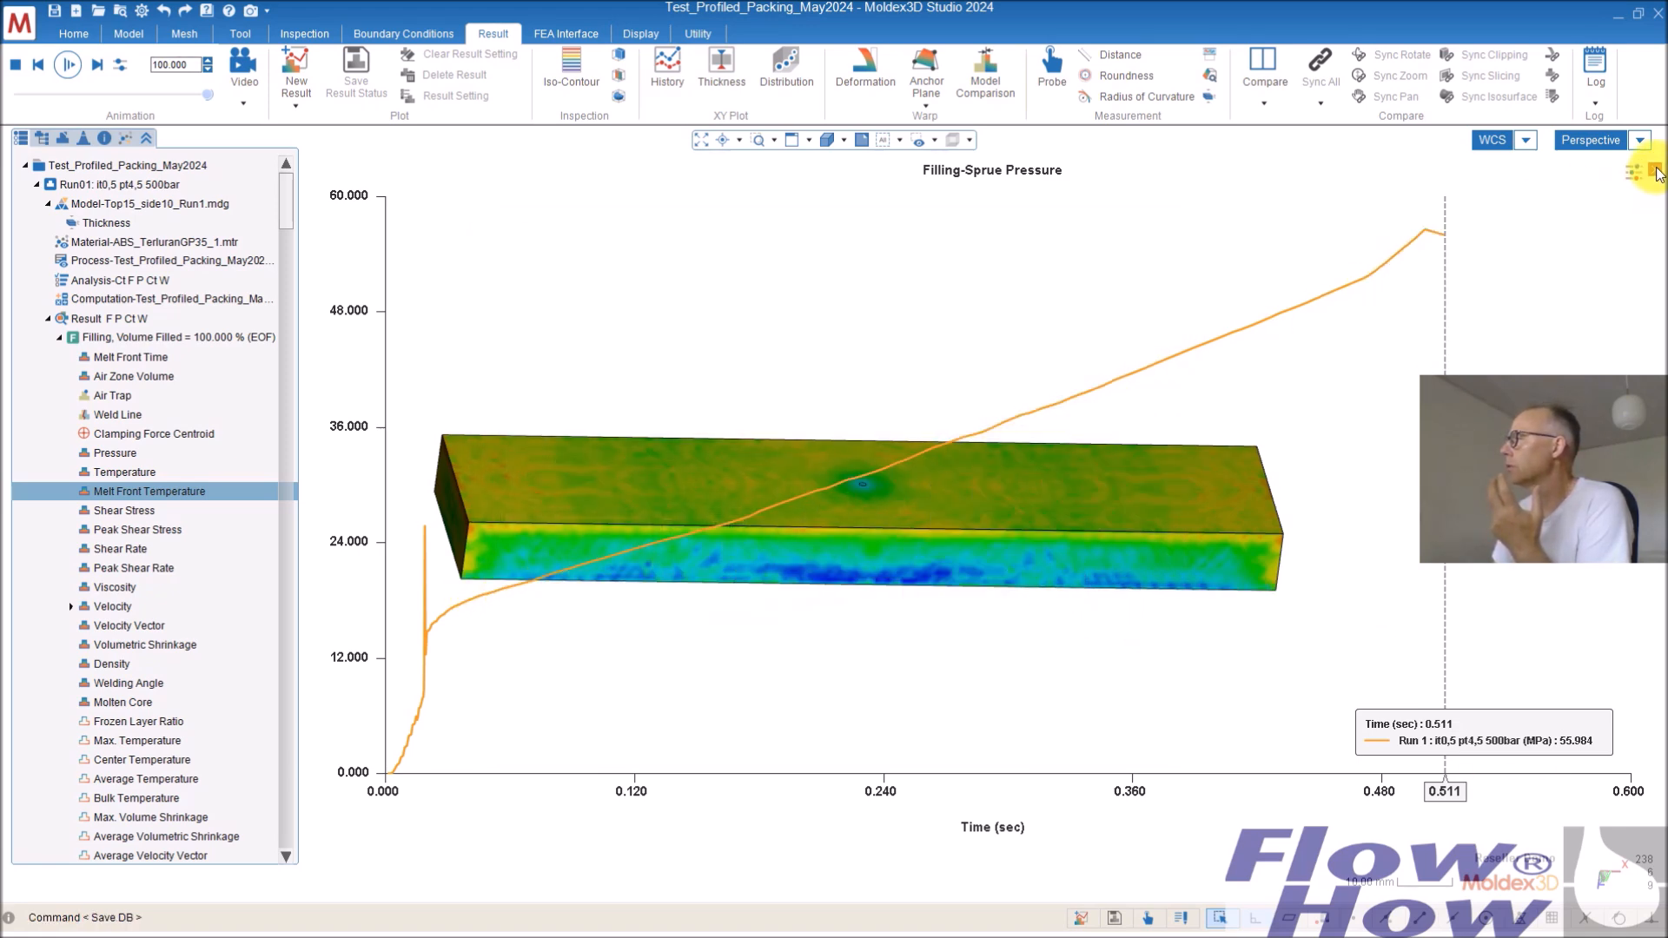
Set Run01's packing results to be timed by packing time, examine the molten core at 4.500 sec (EOP), and collapse the packing results.
middle_drag(694, 452, 714, 512)
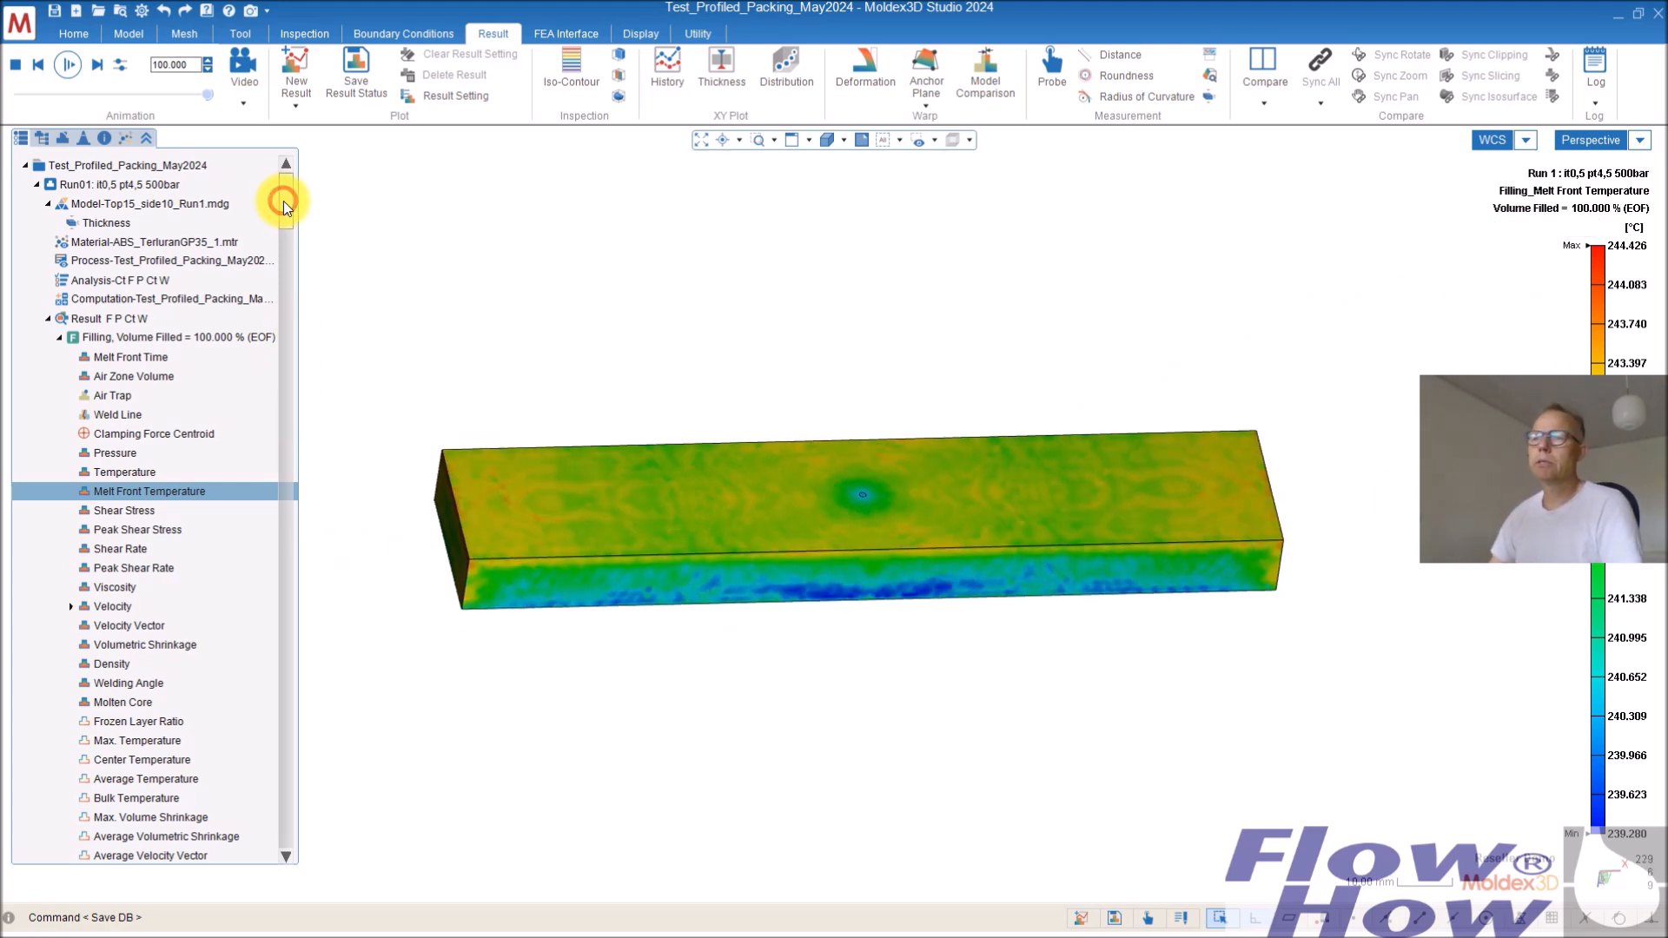
drag(283, 201, 296, 315)
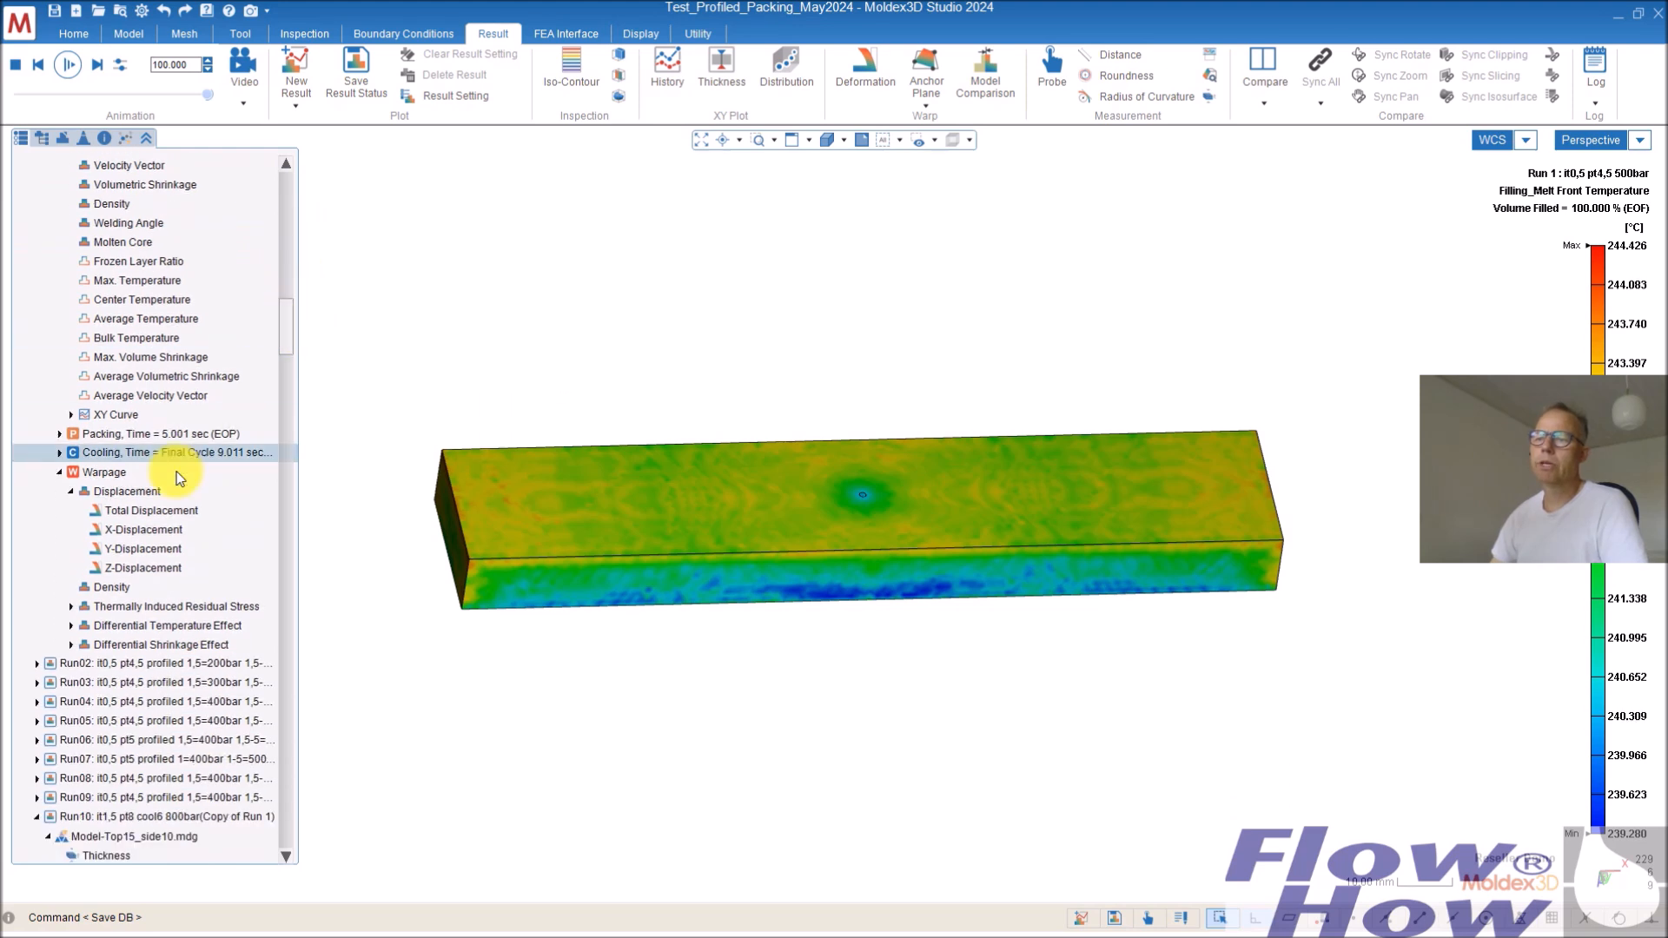
click(193, 435)
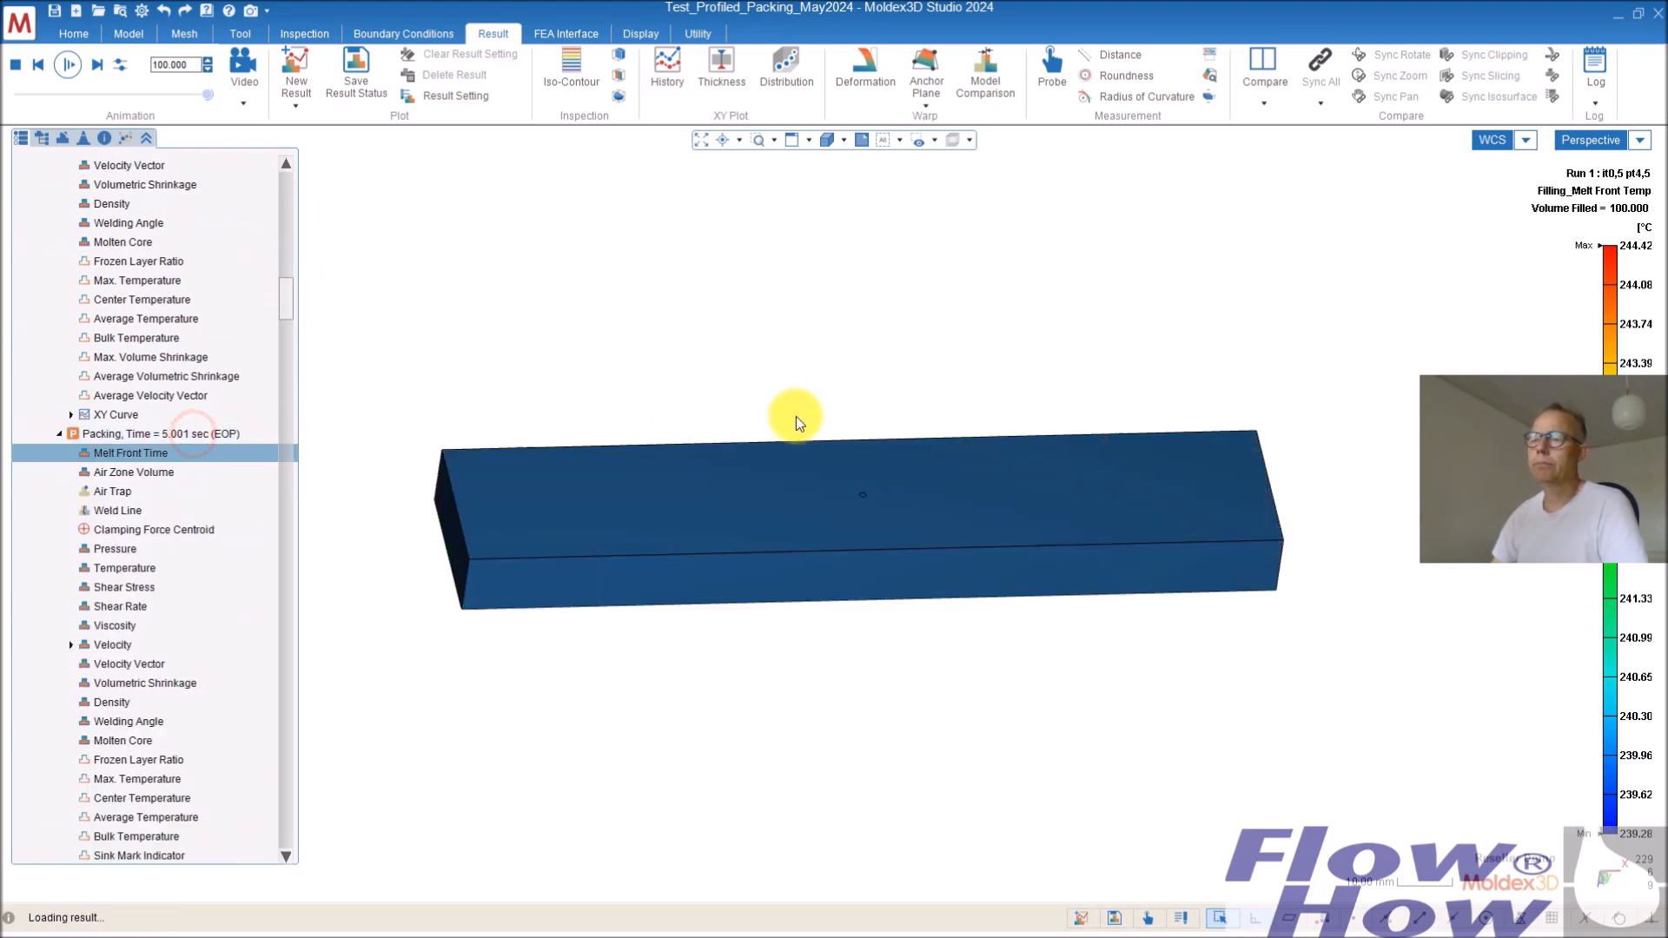
right_click(142, 455)
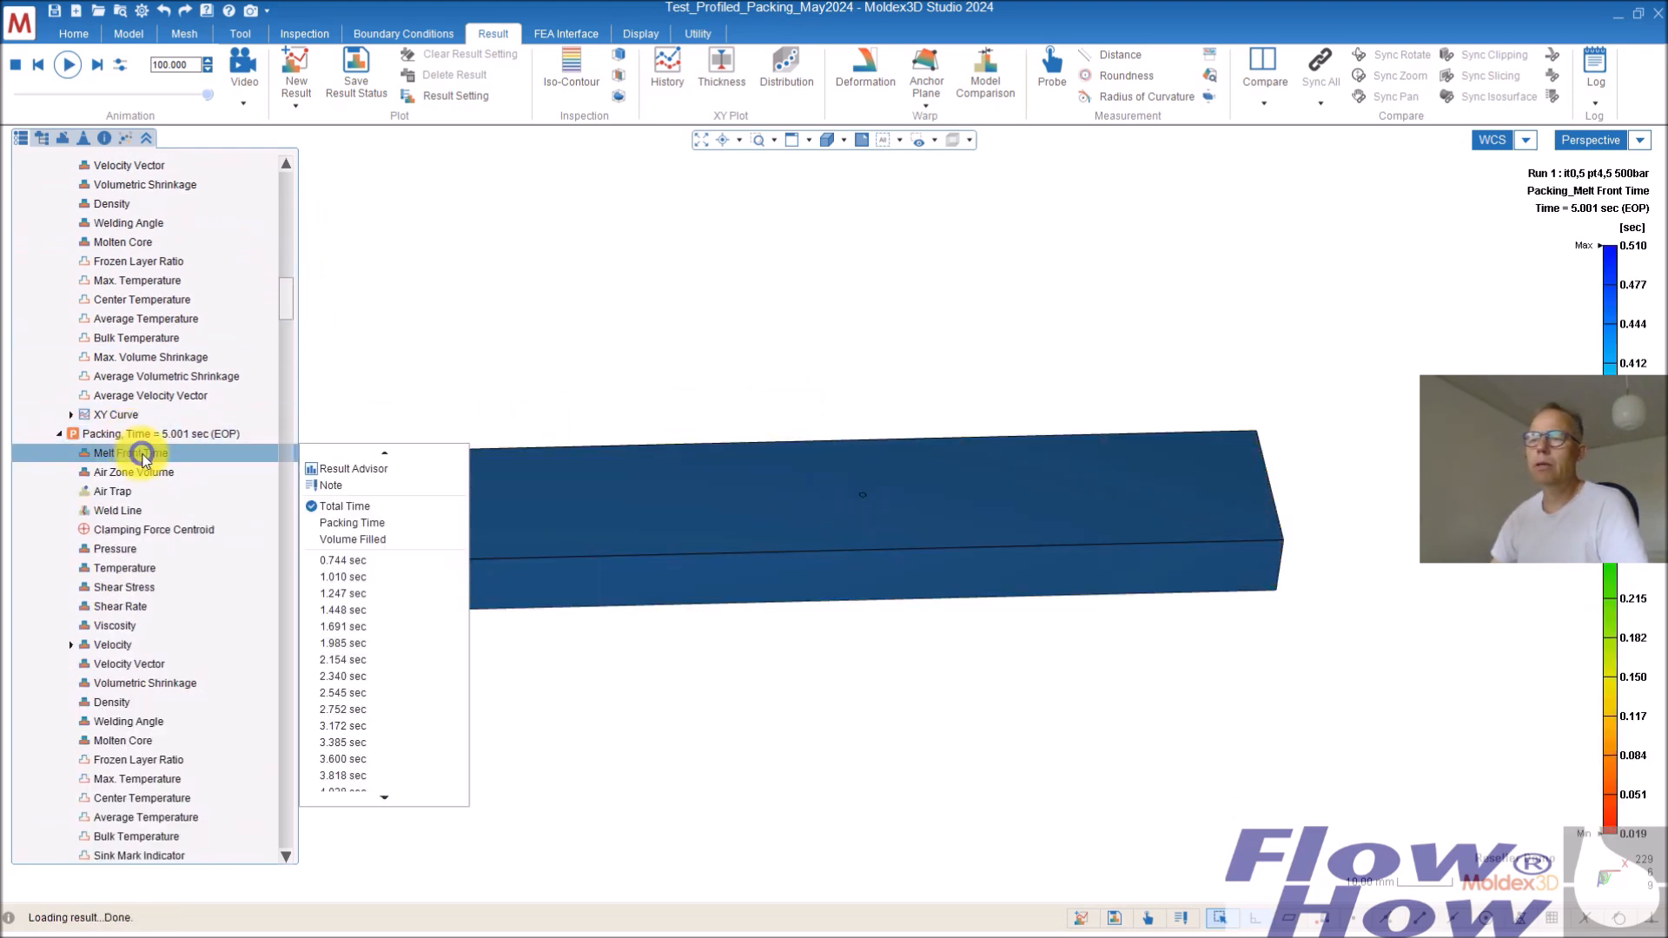
click(365, 523)
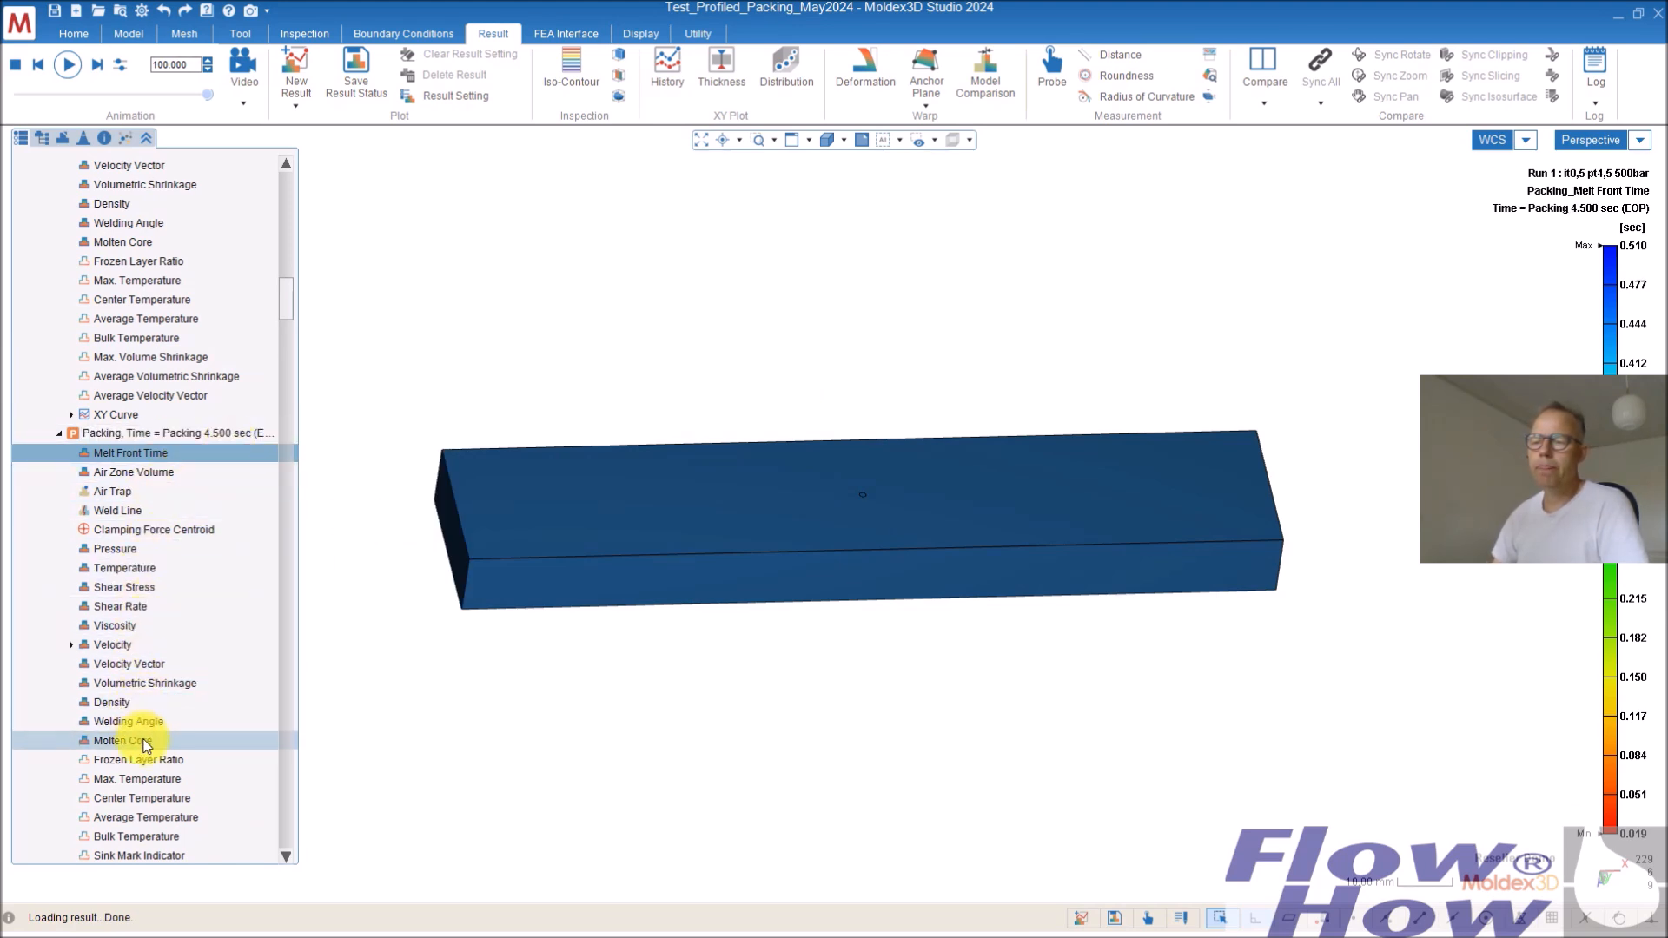
click(123, 741)
middle_drag(975, 557, 938, 543)
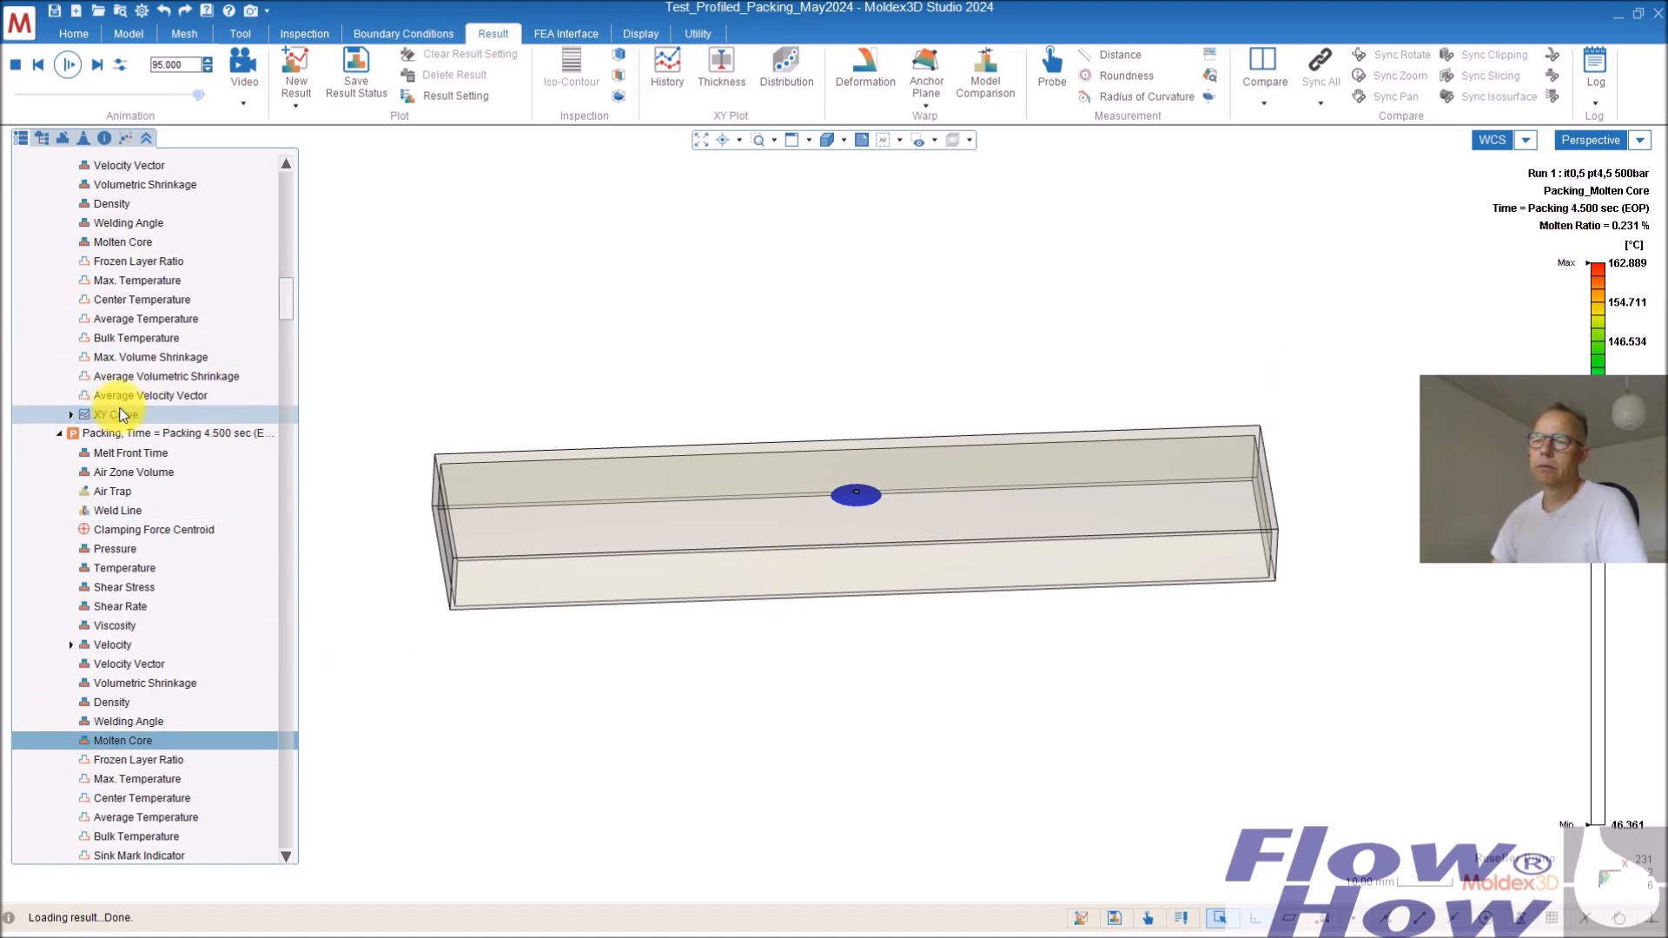
click(59, 434)
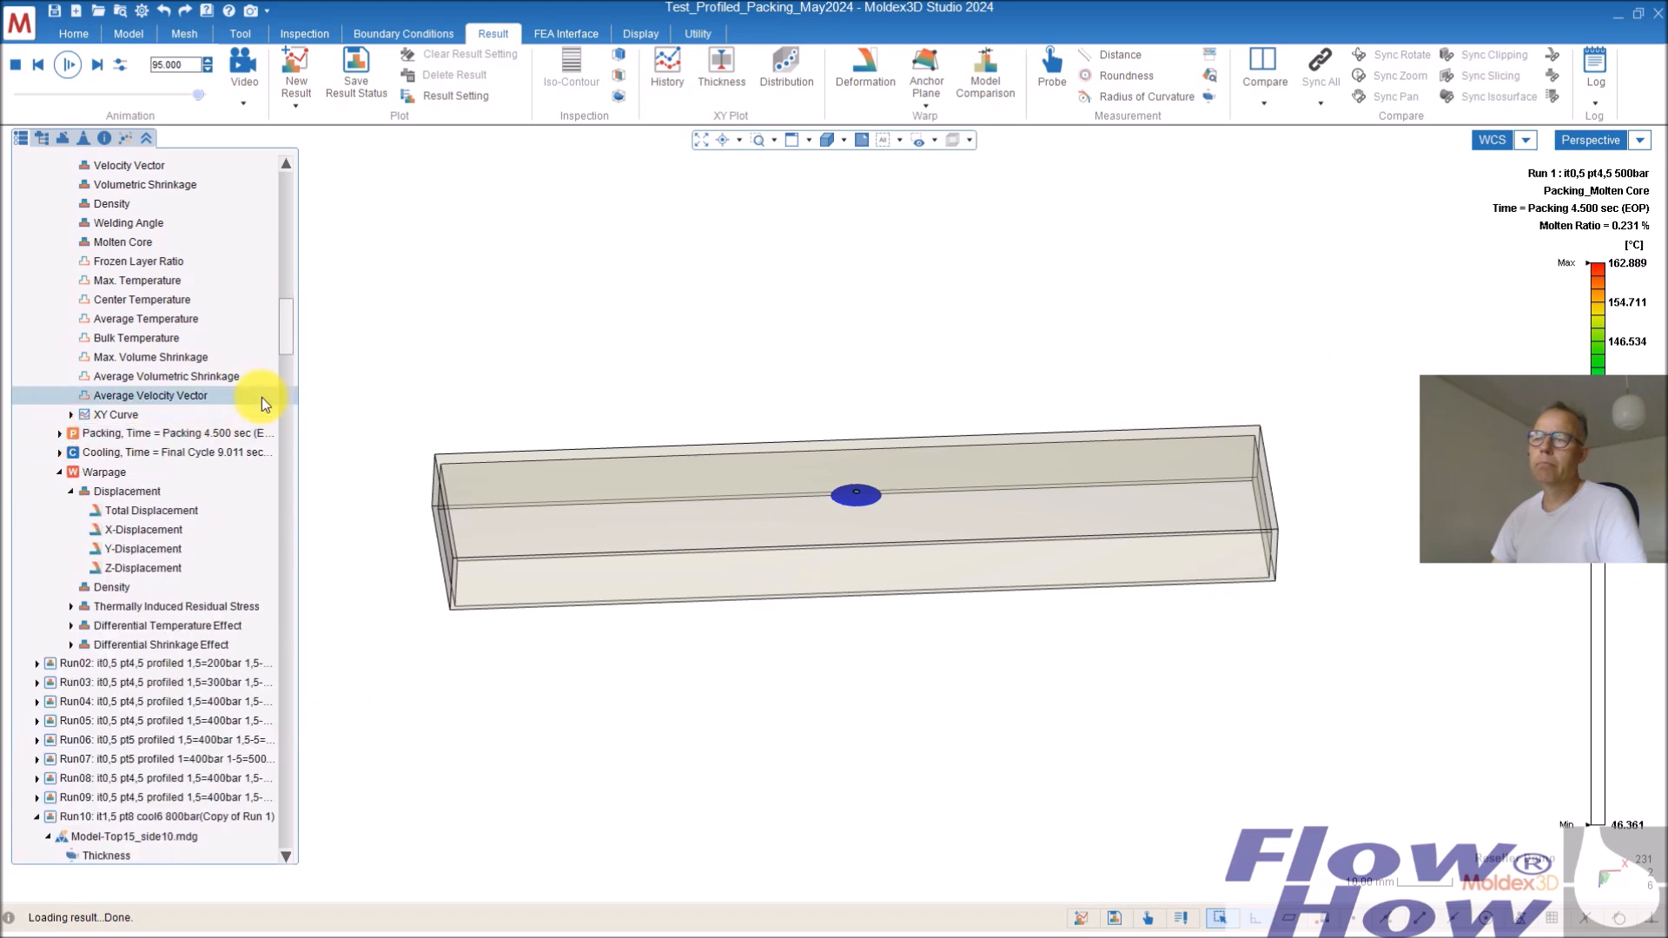
Display Run01's cooling temperature, clip the part with the YZ plane at about 40%, and examine the wall cross-section.
click(168, 451)
middle_drag(988, 500, 1086, 522)
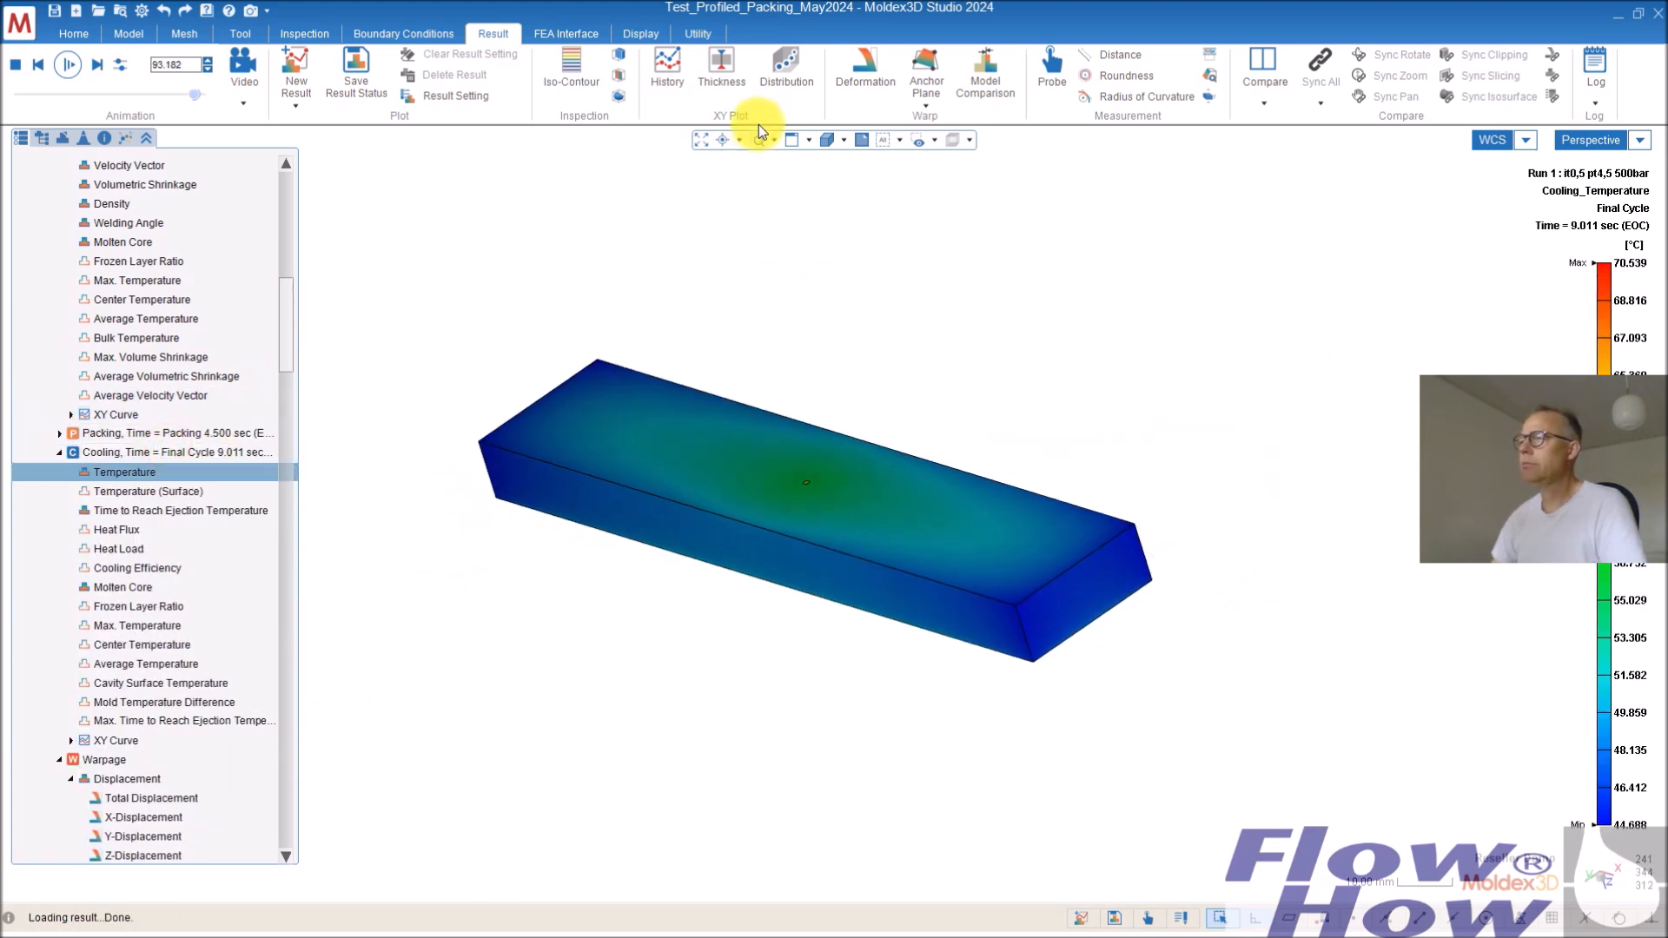
click(619, 54)
middle_drag(930, 513, 799, 504)
mouse_move(796, 498)
mouse_down()
mouse_move(811, 511)
mouse_move(794, 515)
mouse_up()
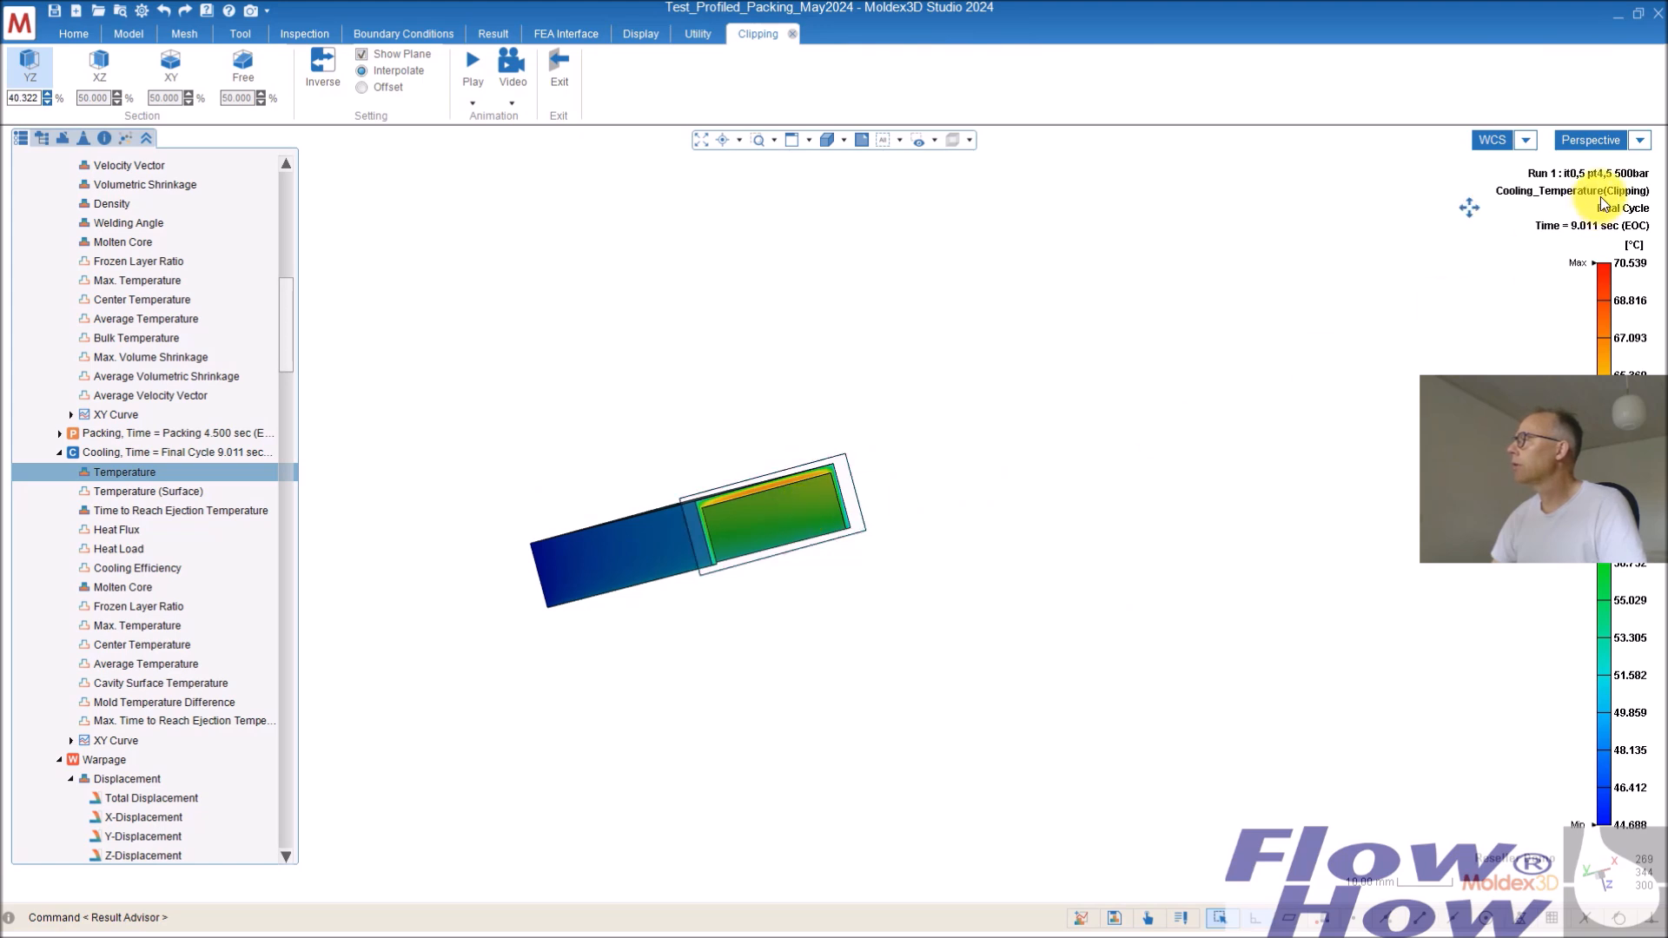
middle_drag(878, 513, 784, 569)
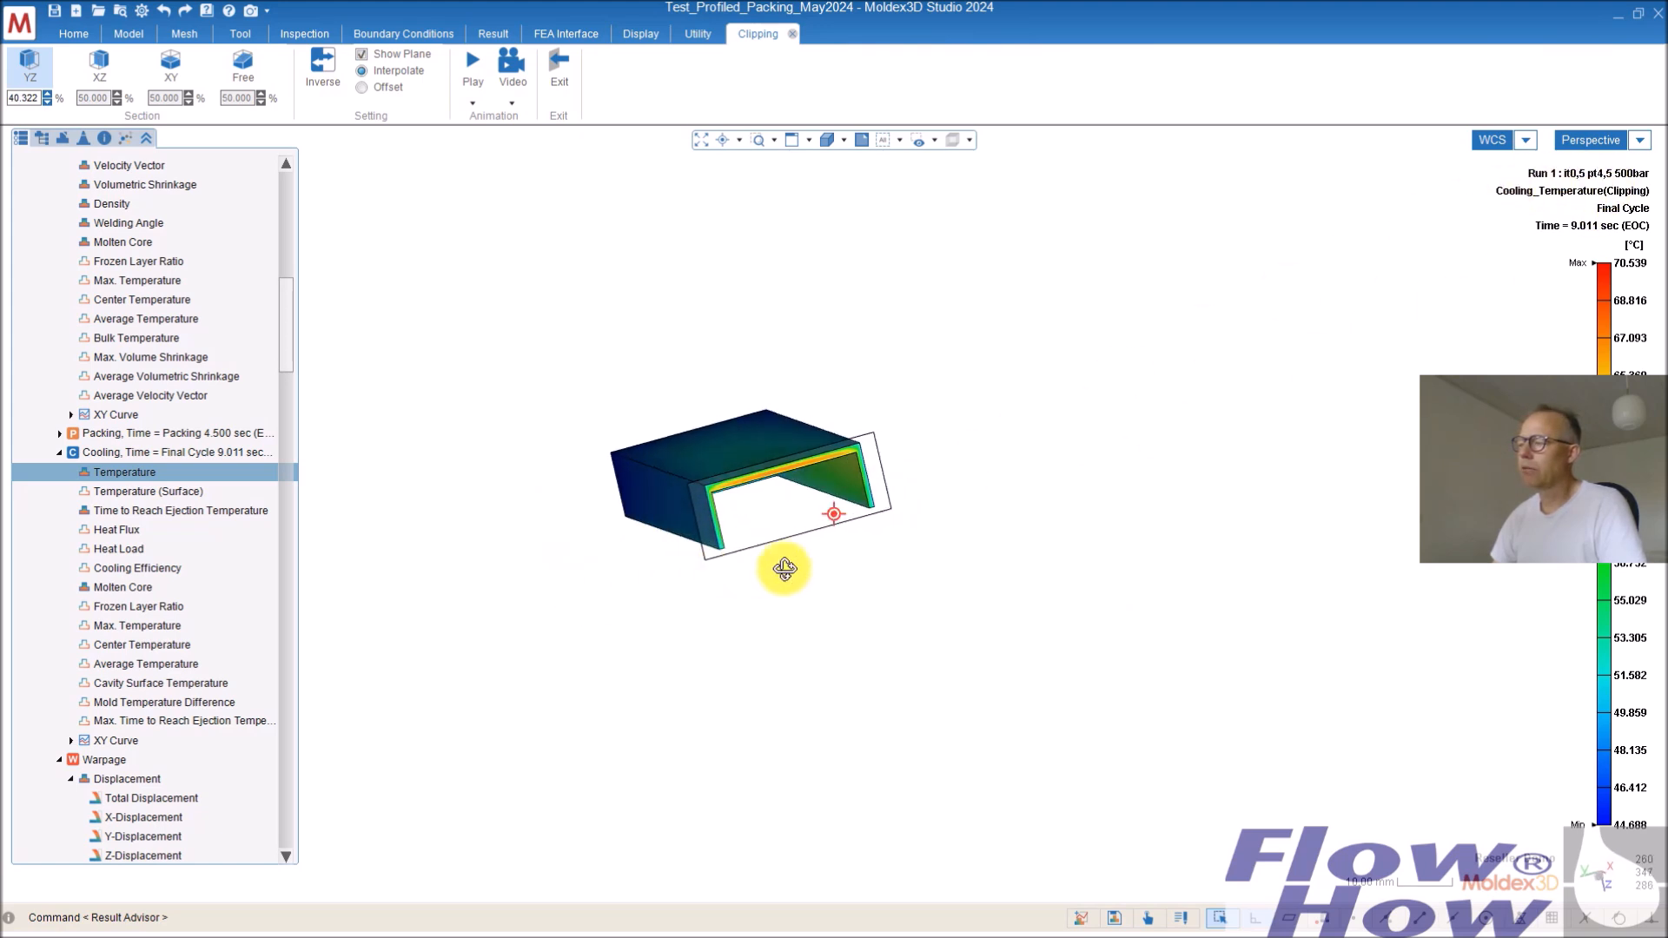
scroll(793, 509, up, 3)
middle_drag(743, 512, 733, 469)
mouse_move(1617, 274)
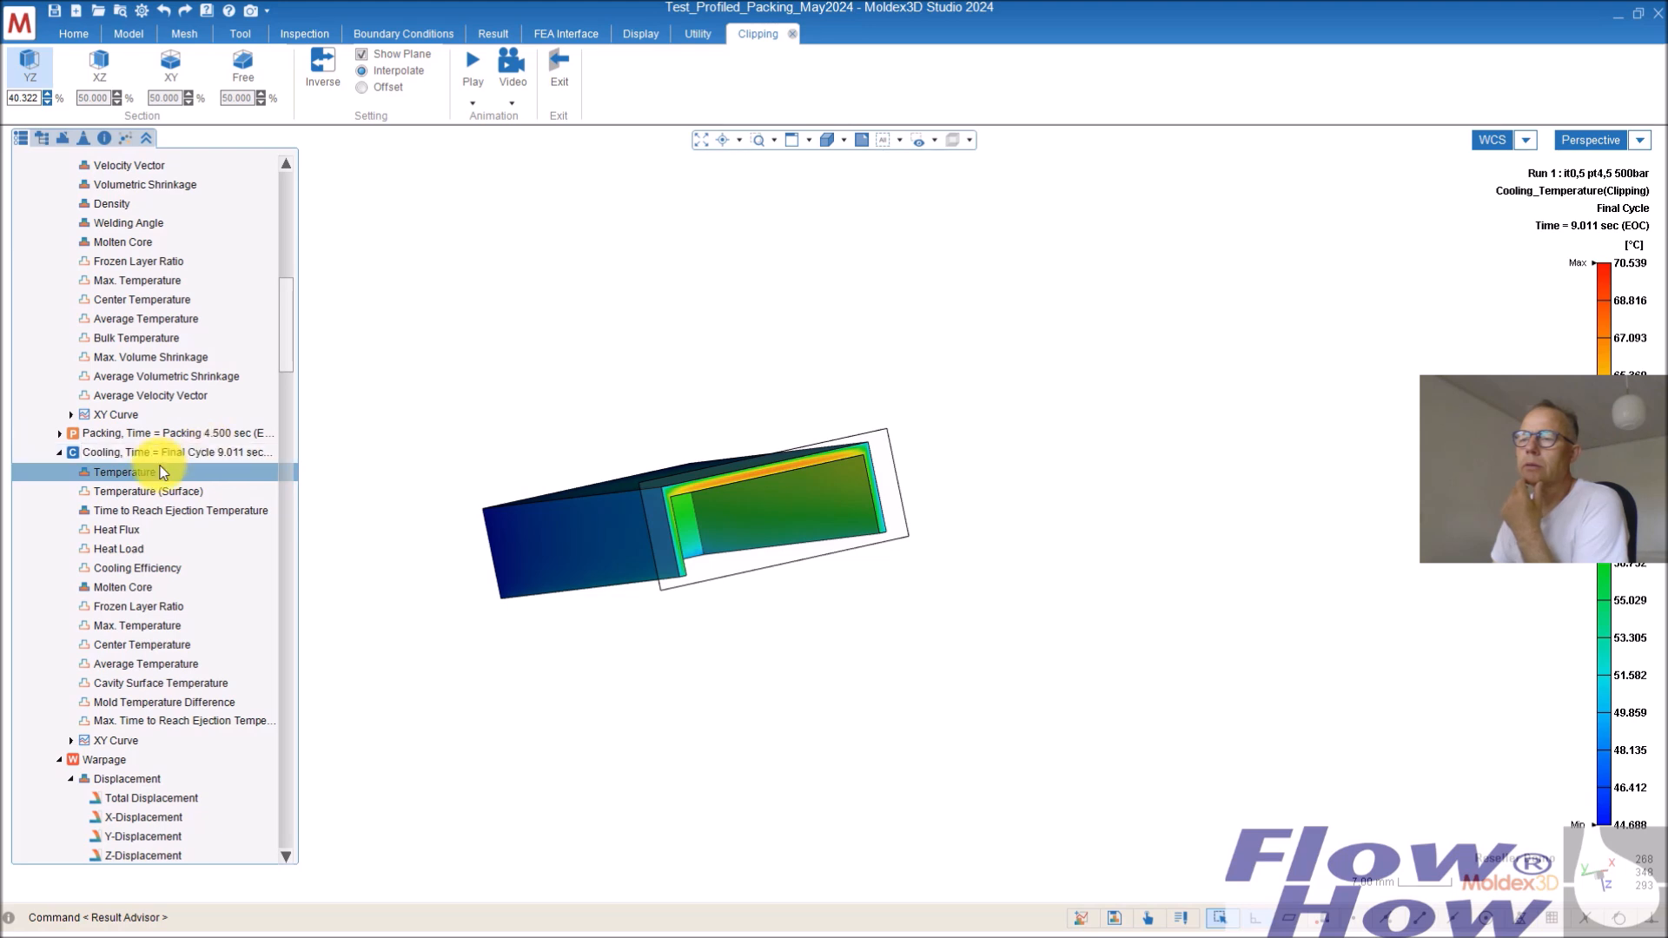
Show the cooling temperature at 6.677 sec (Cool) and shift the YZ clipping plane to about 50% to examine the section.
click(136, 479)
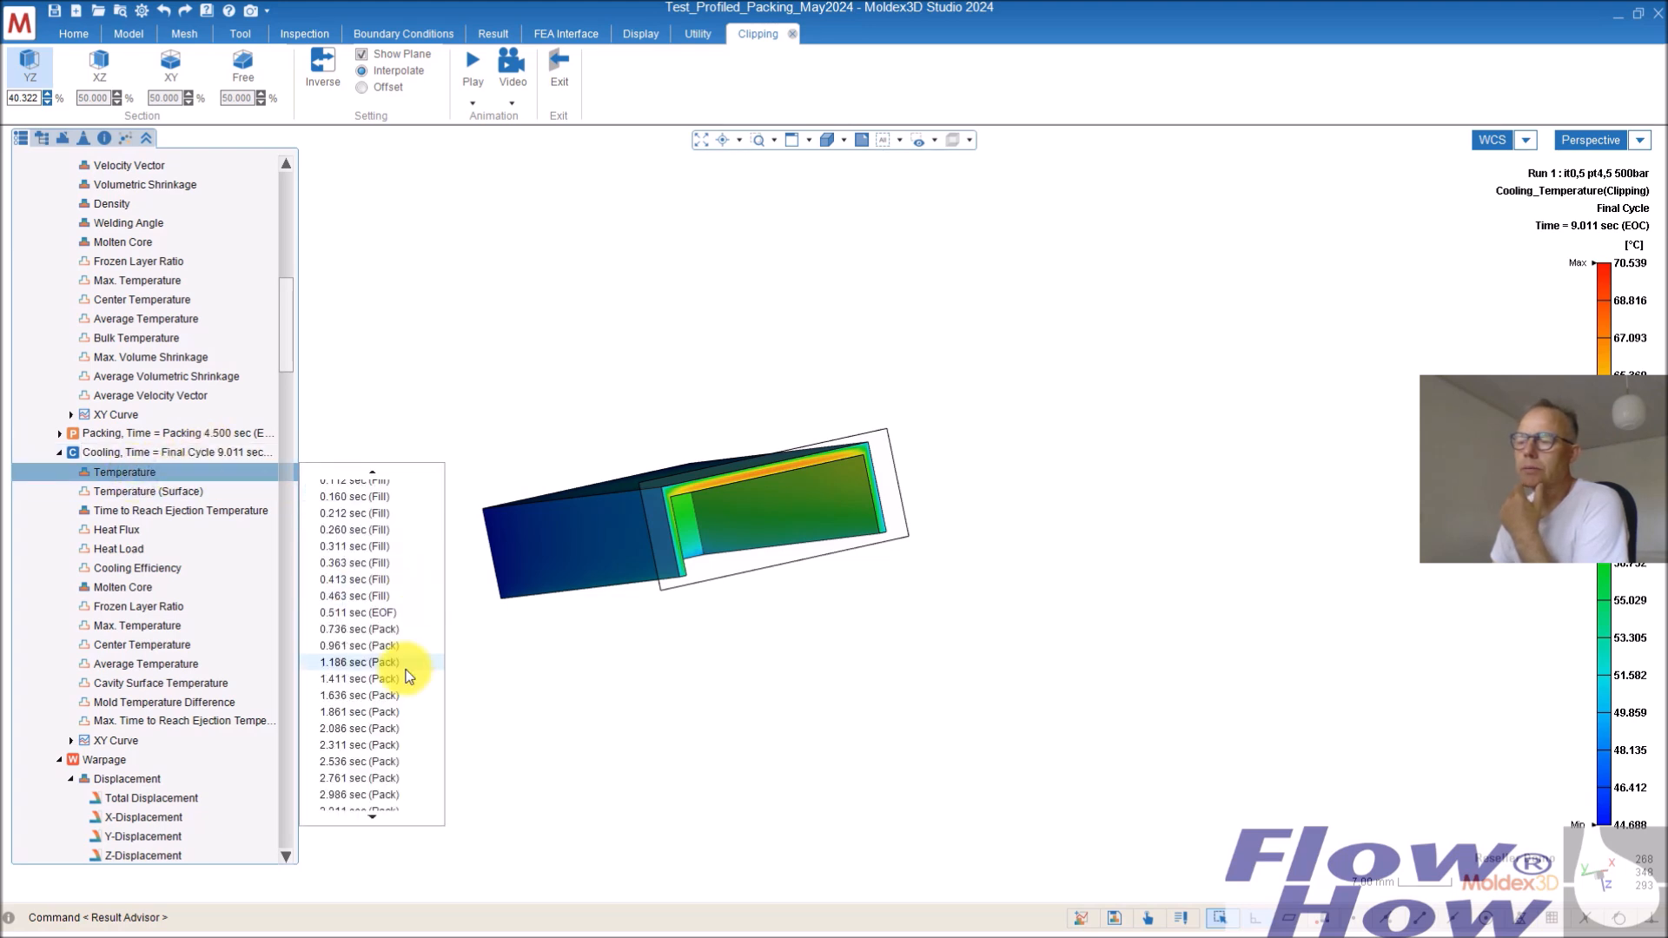
scroll(393, 756, down, 2)
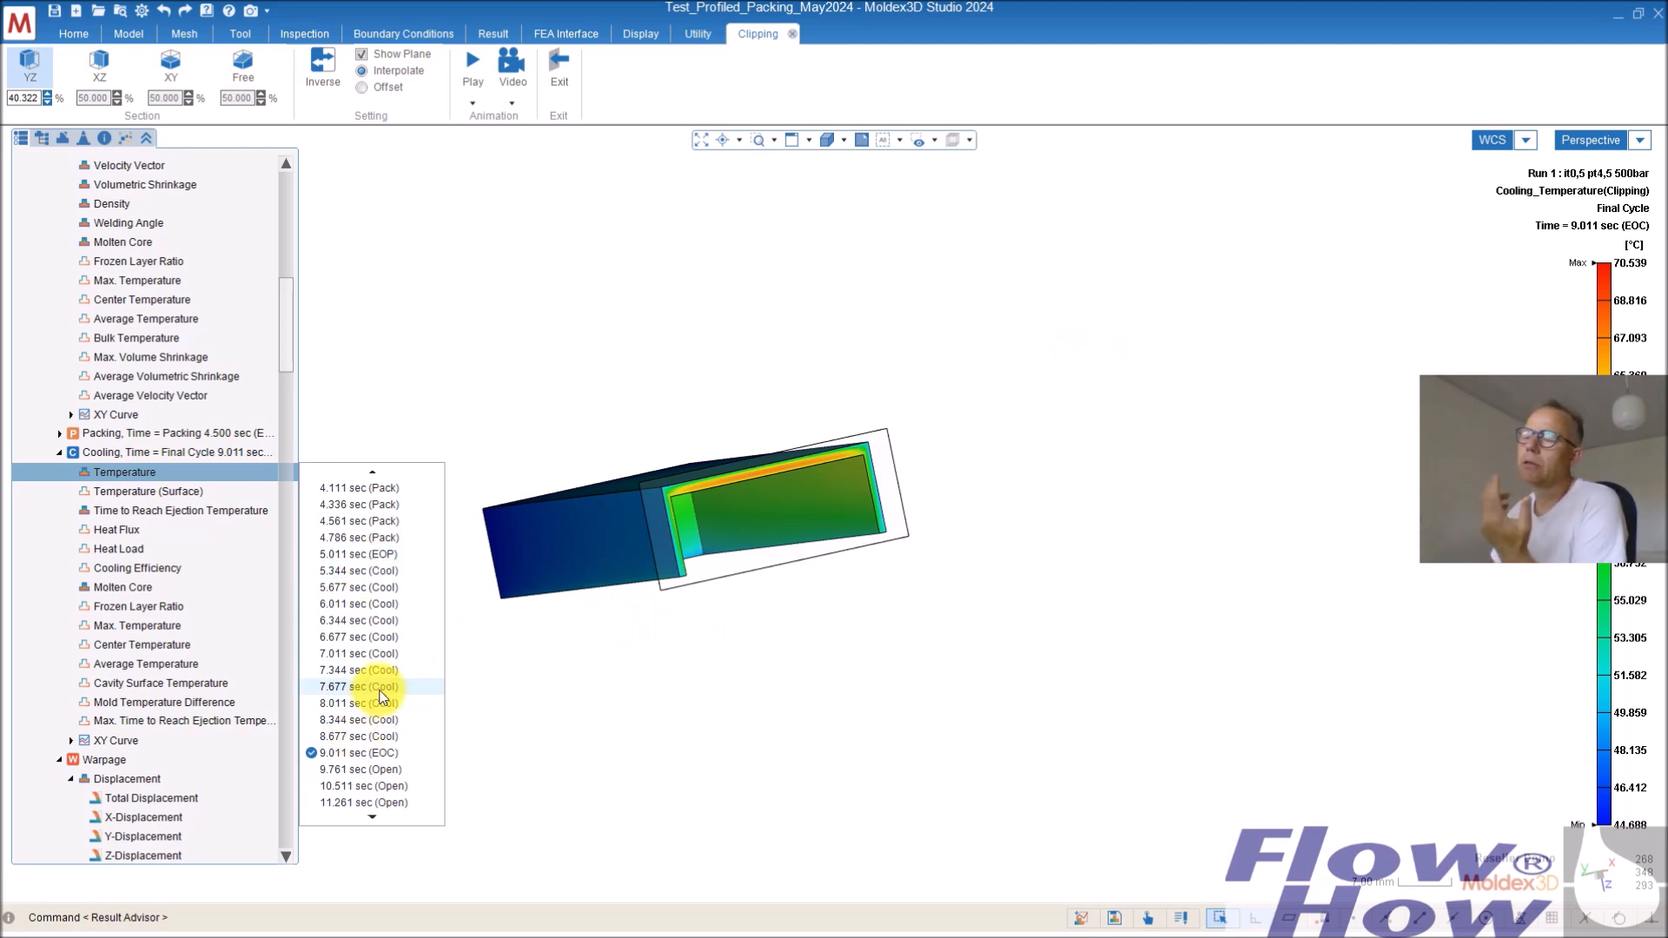
click(342, 638)
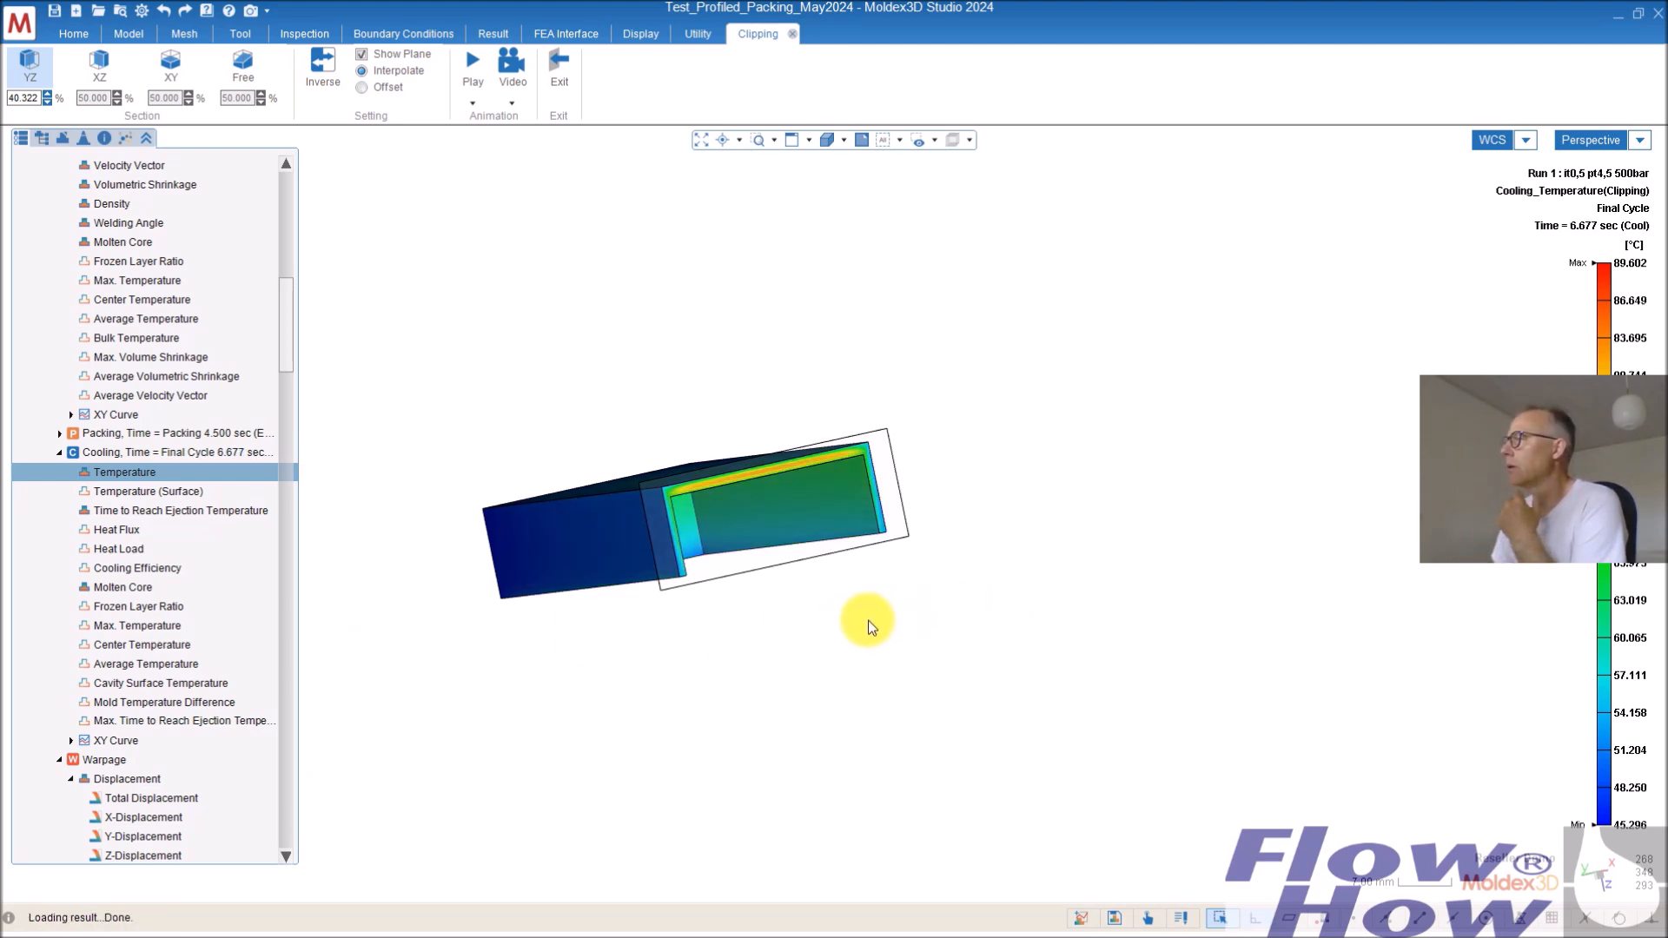
middle_drag(889, 499, 963, 501)
drag(729, 489, 792, 499)
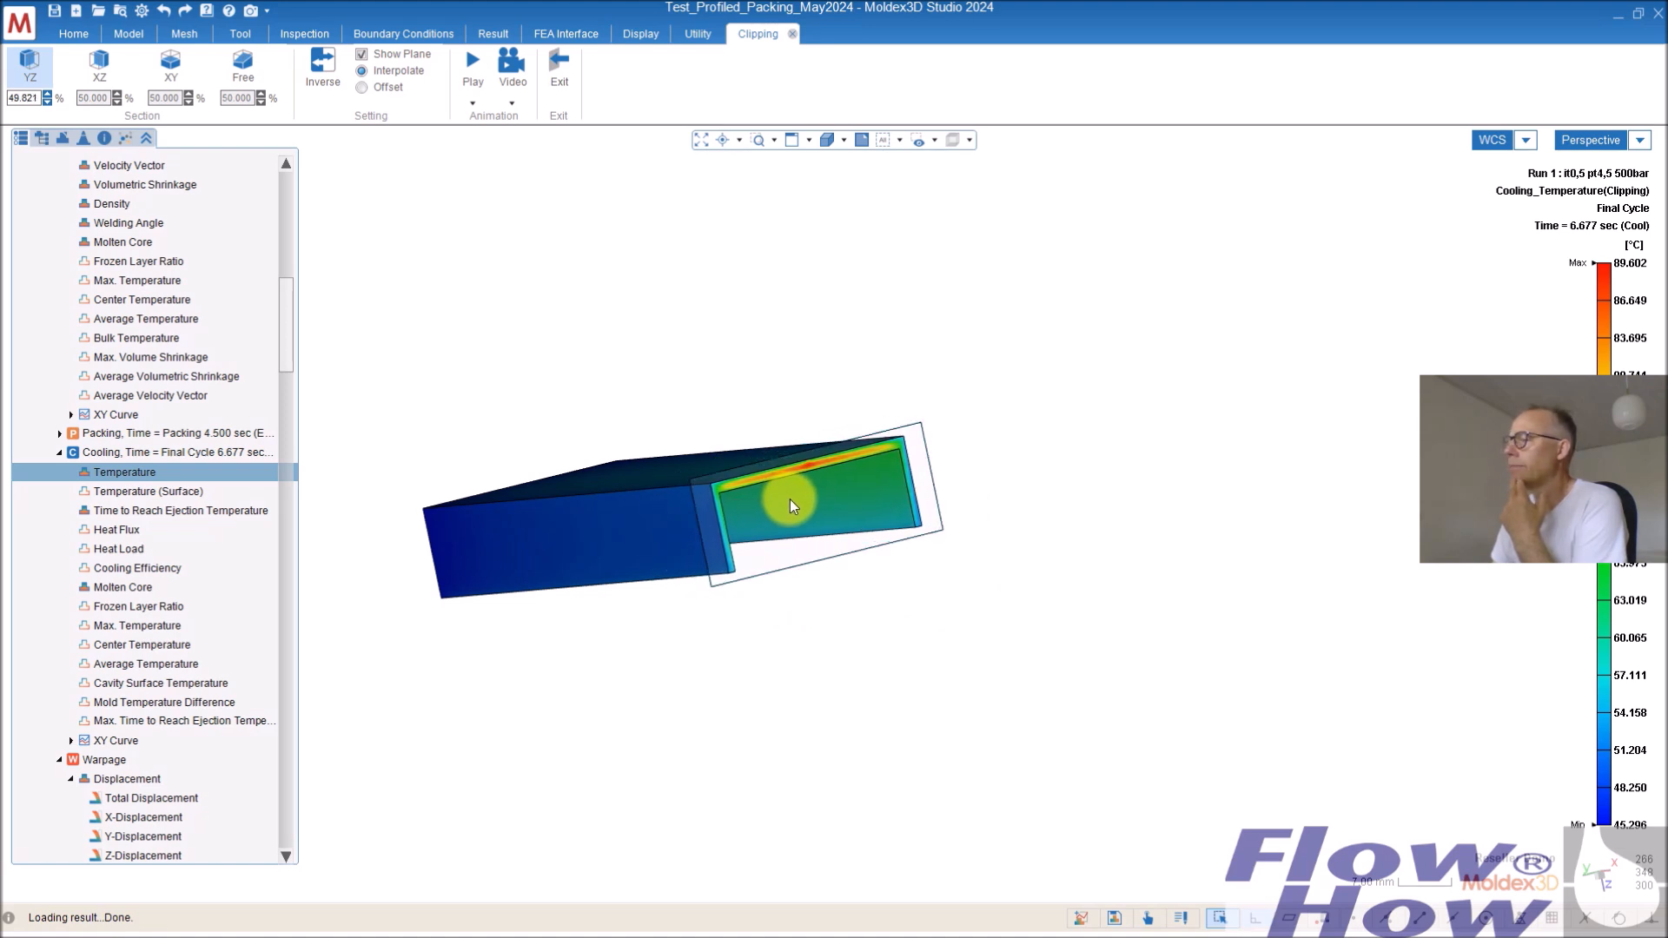
middle_drag(792, 499, 998, 544)
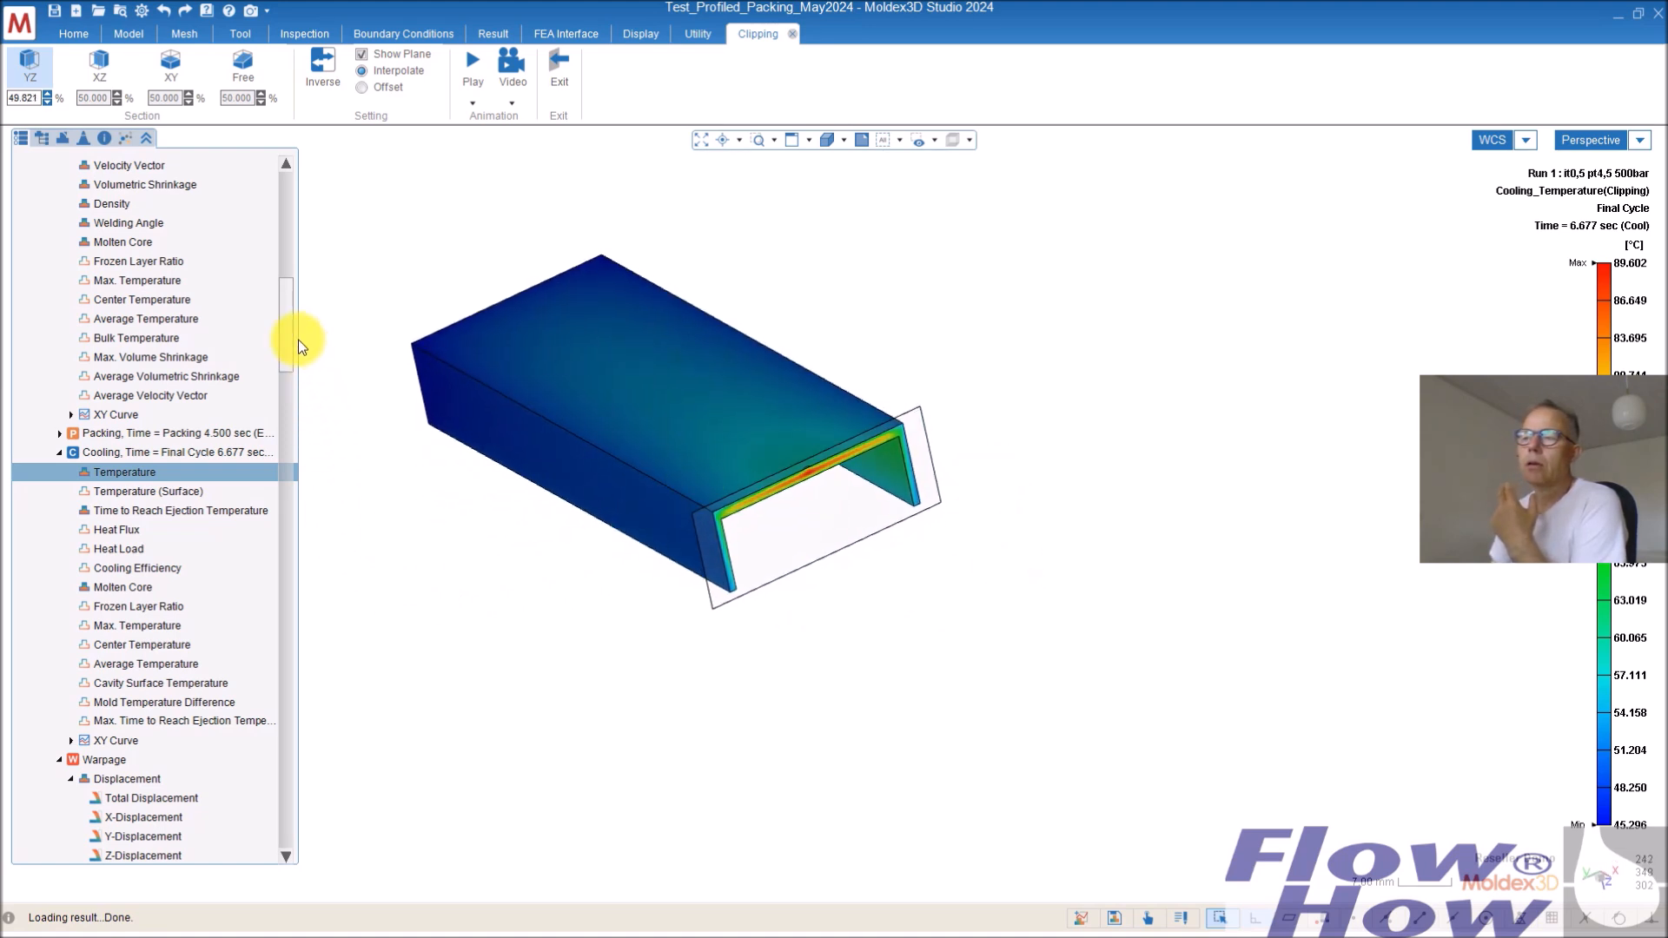
Exit clipping and view the cooling temperature on the whole part.
drag(288, 329, 288, 359)
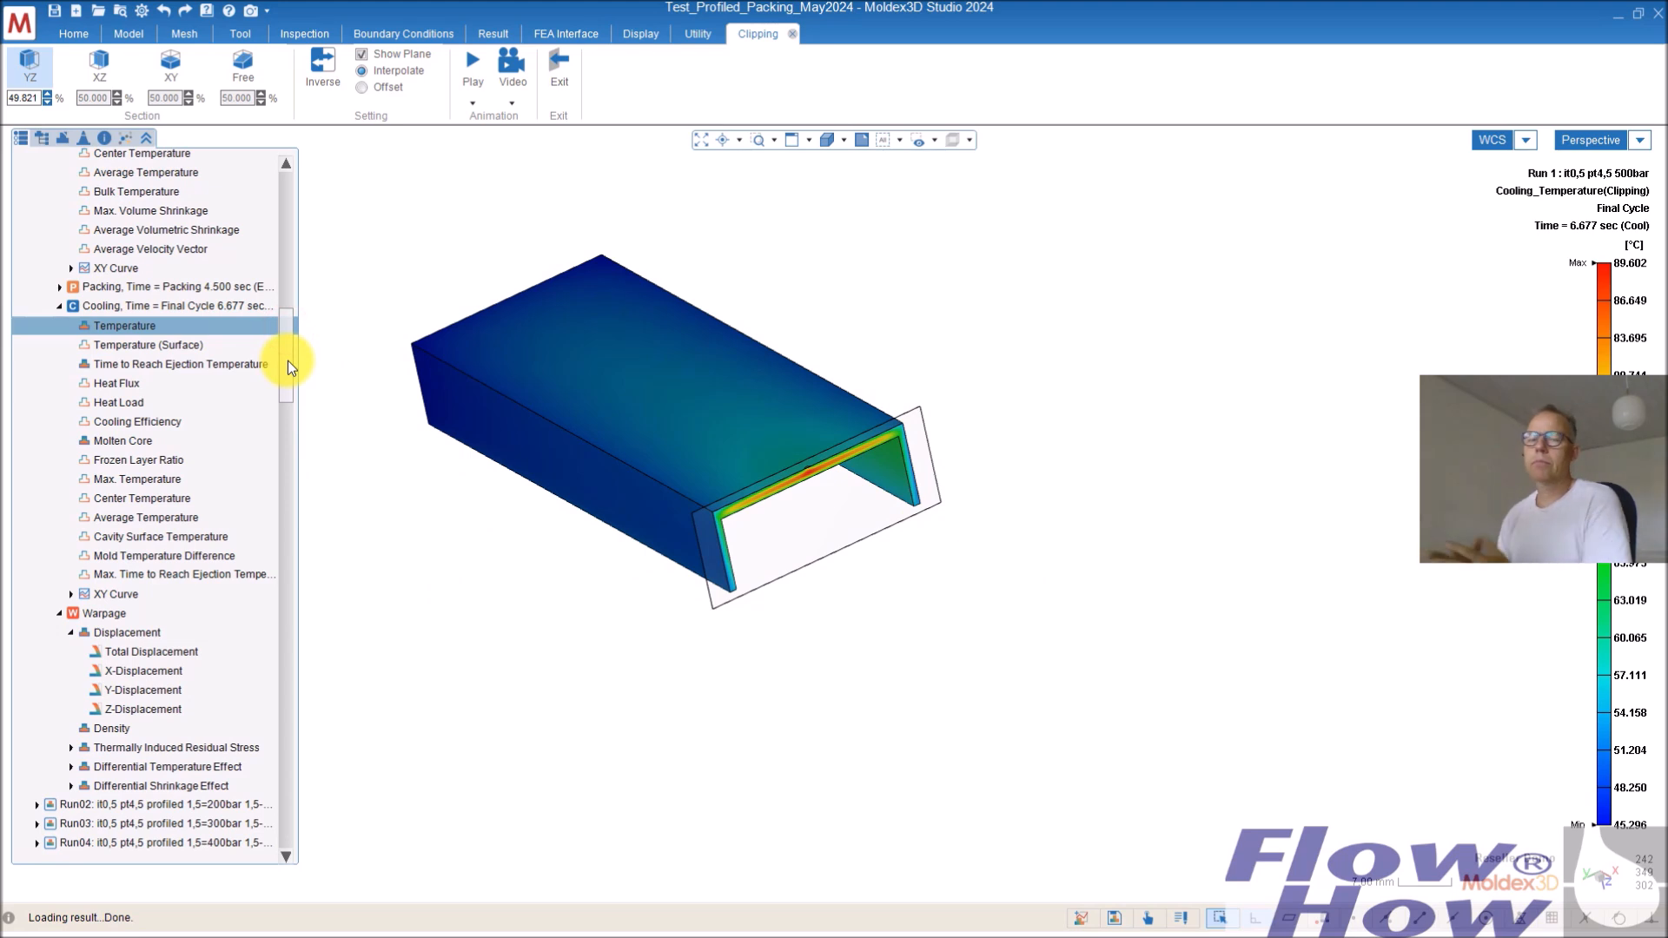
click(561, 68)
middle_drag(834, 425, 383, 461)
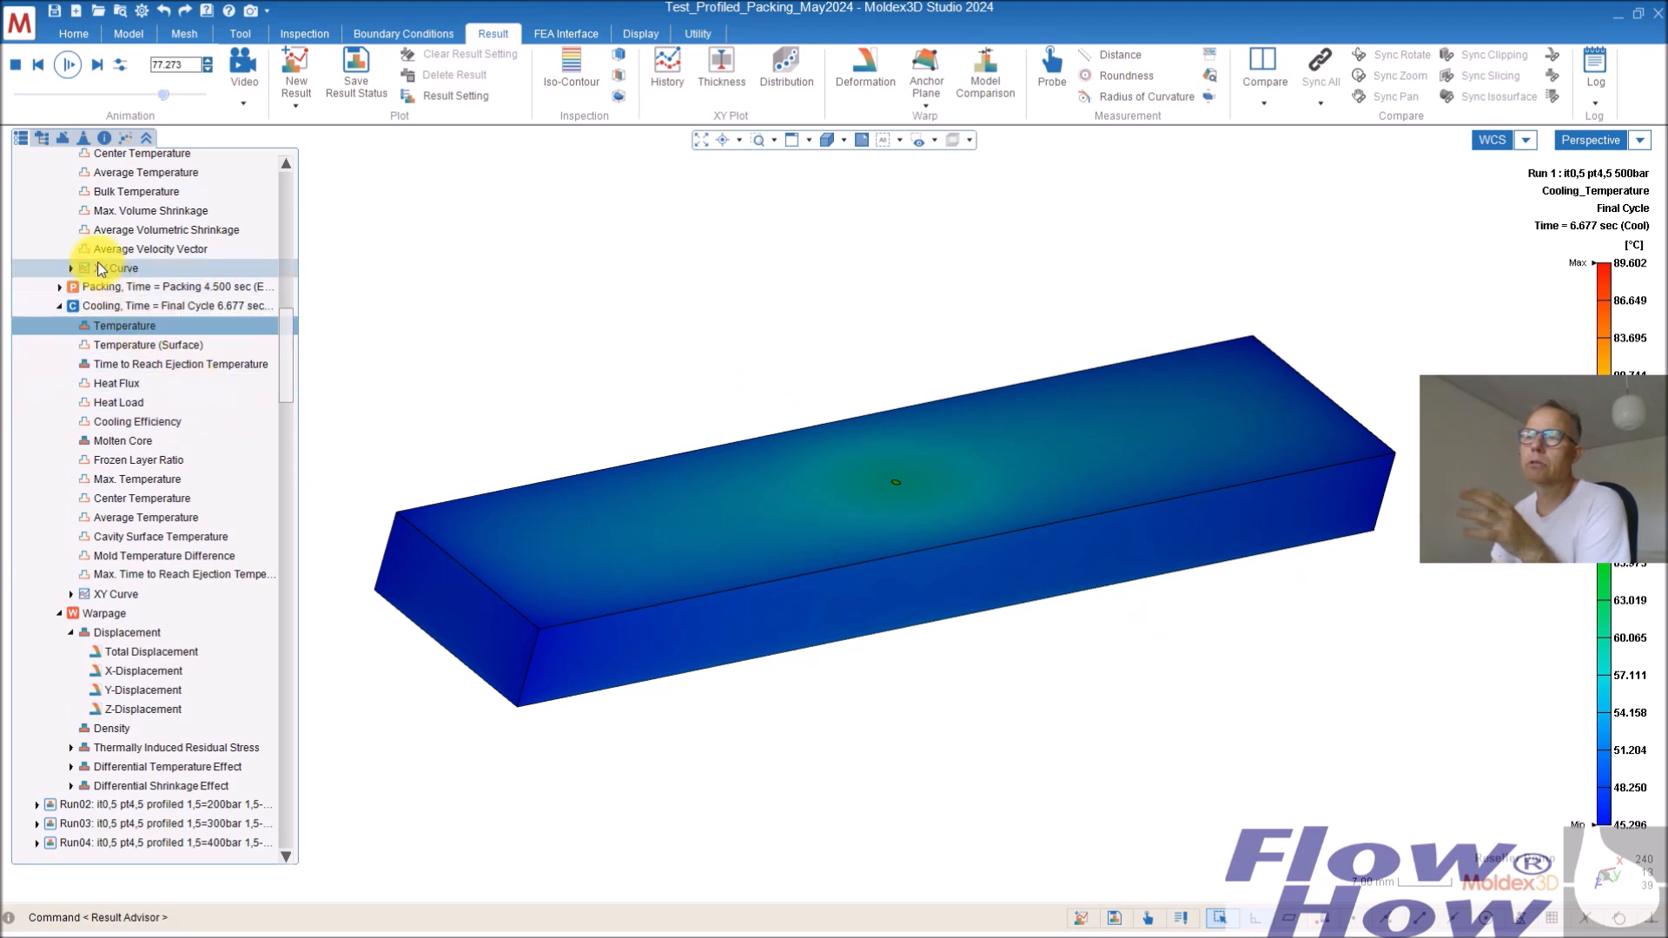